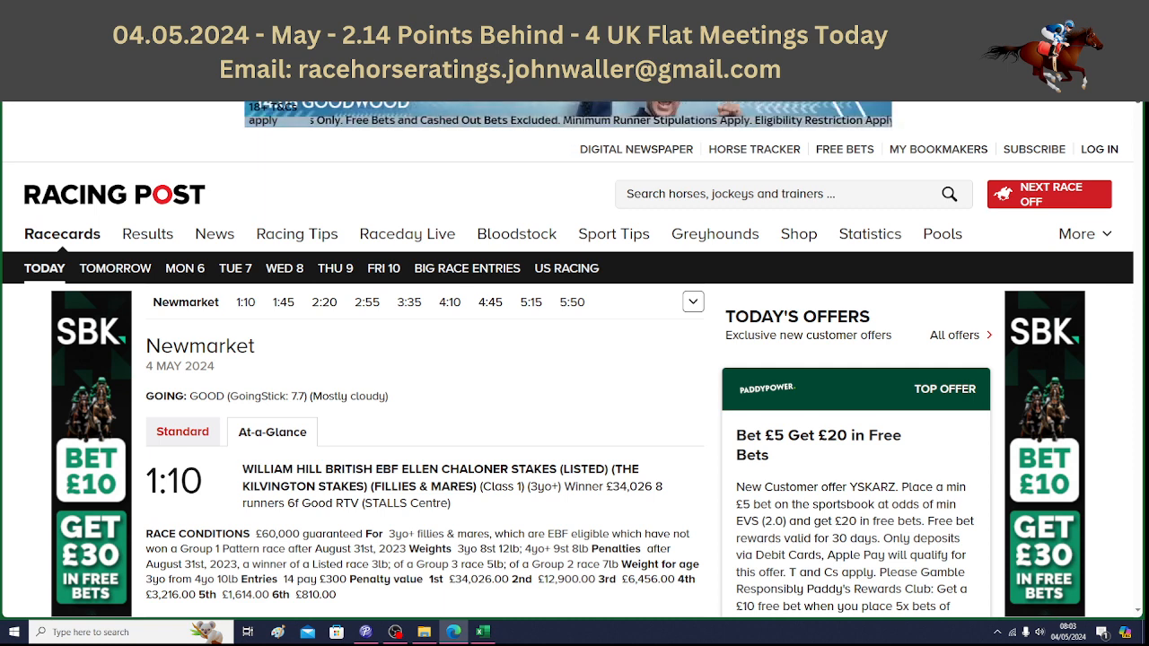
Step: Examine the Newmarket racecards for 4 May 2024, reading through the runners and betting forecasts from the 1:10 to the 5:50 race
scroll(574, 359, down, 2)
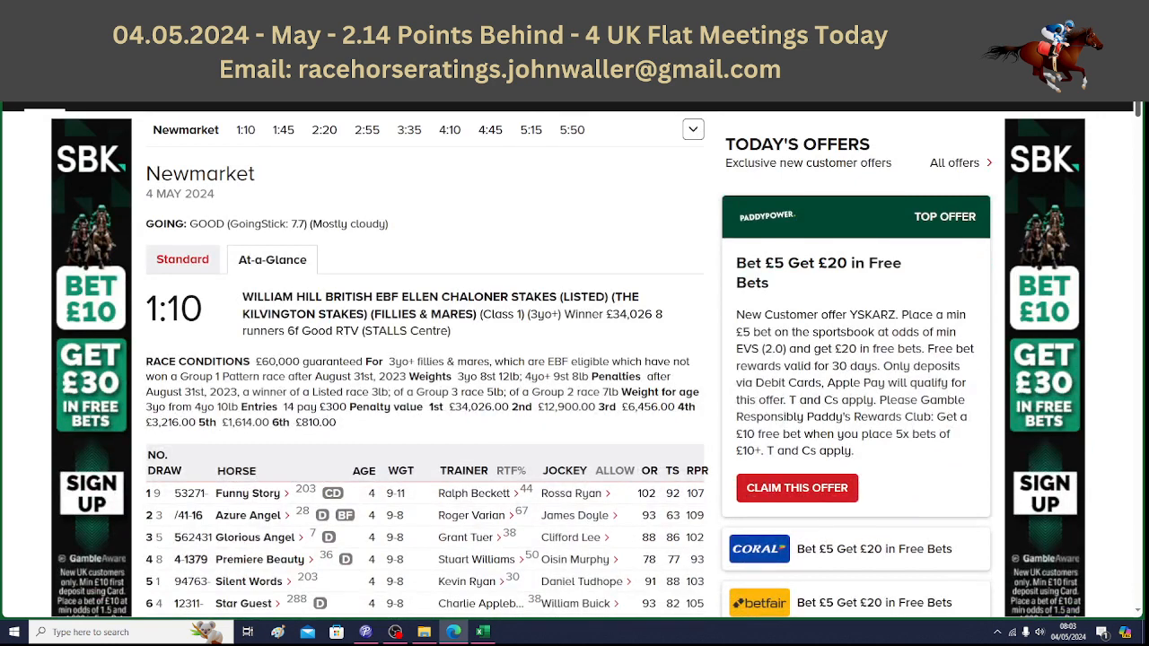
scroll(574, 359, down, 2)
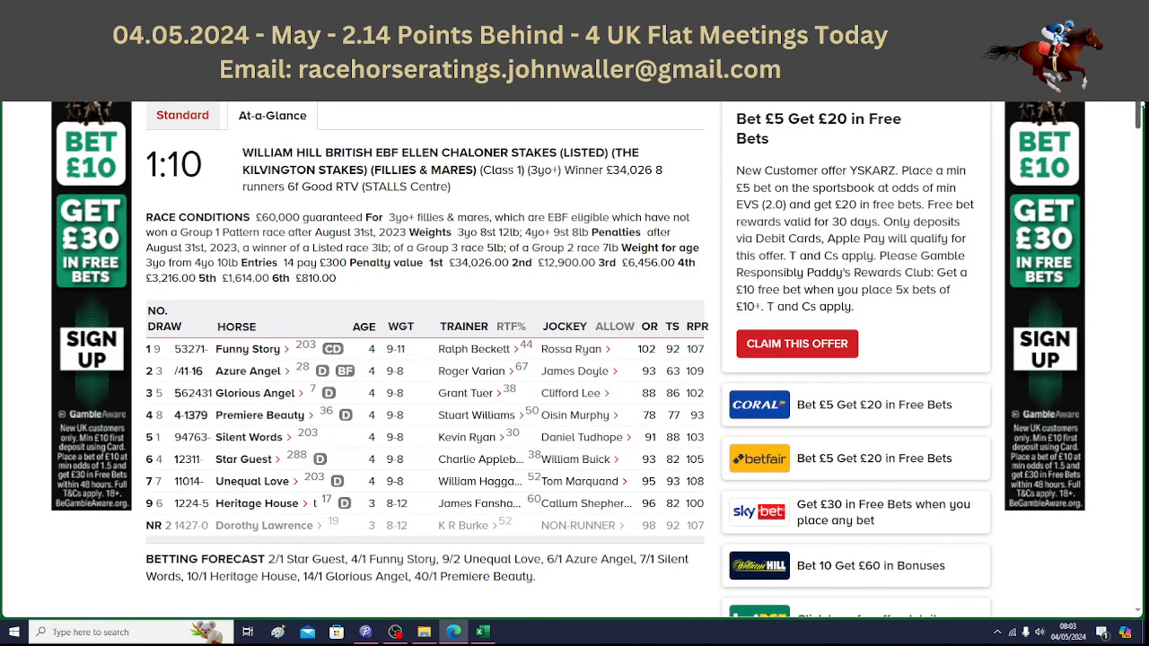
scroll(575, 359, down, 7)
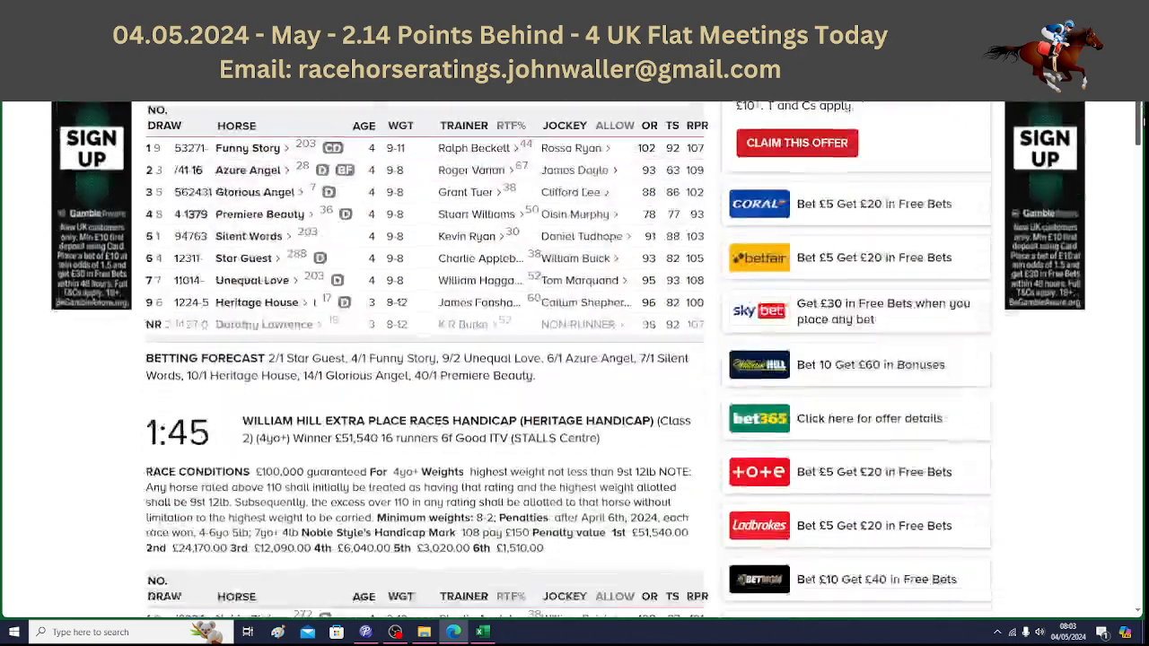
scroll(574, 359, down, 6)
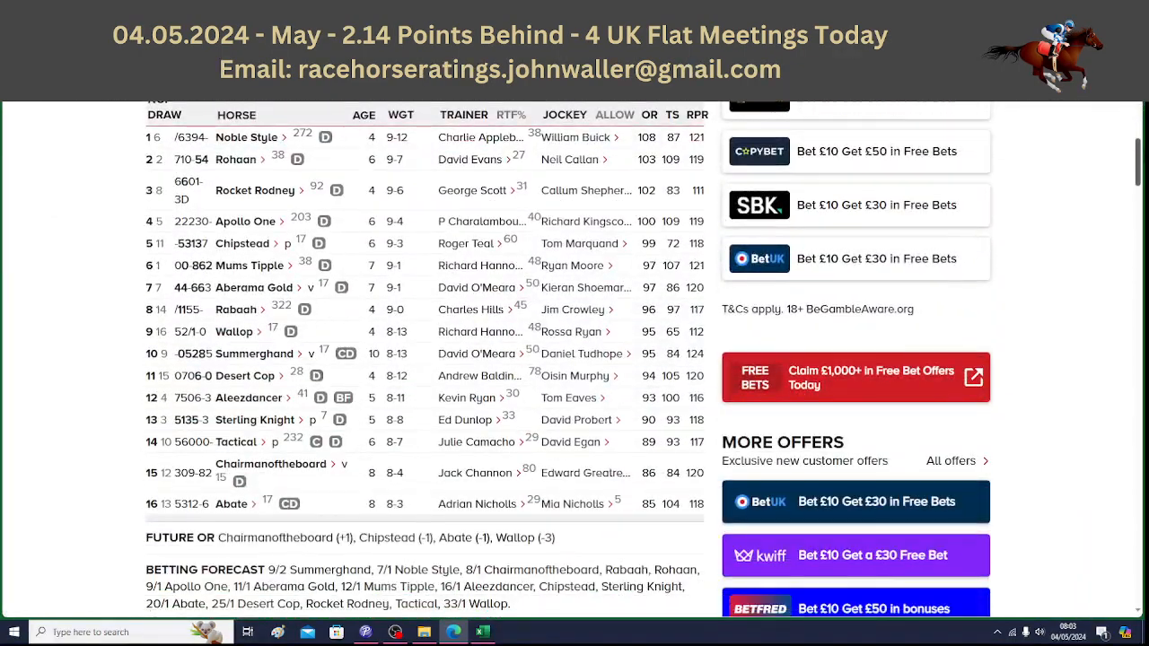
scroll(575, 359, down, 2)
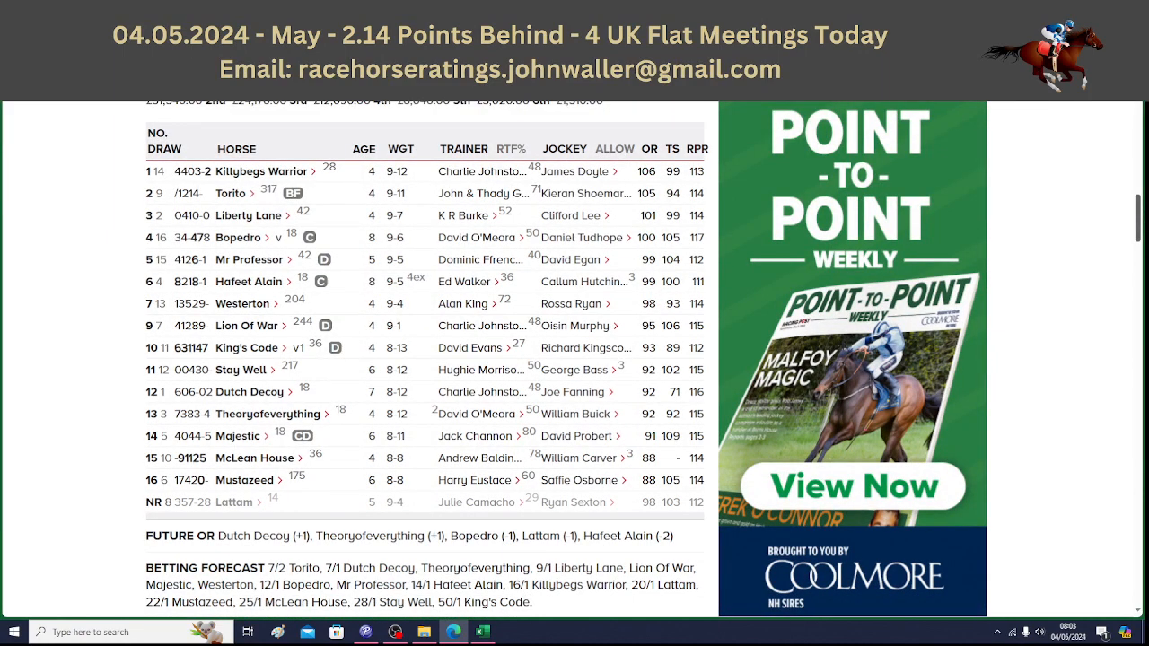
scroll(575, 359, down, 6)
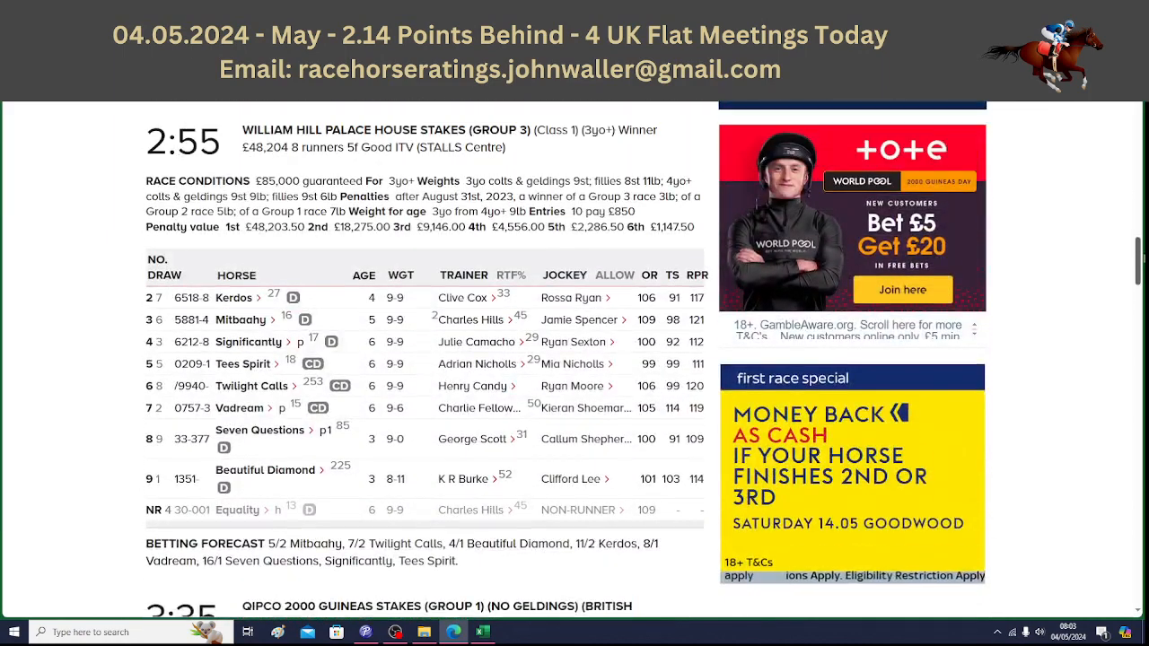
scroll(574, 359, down, 4)
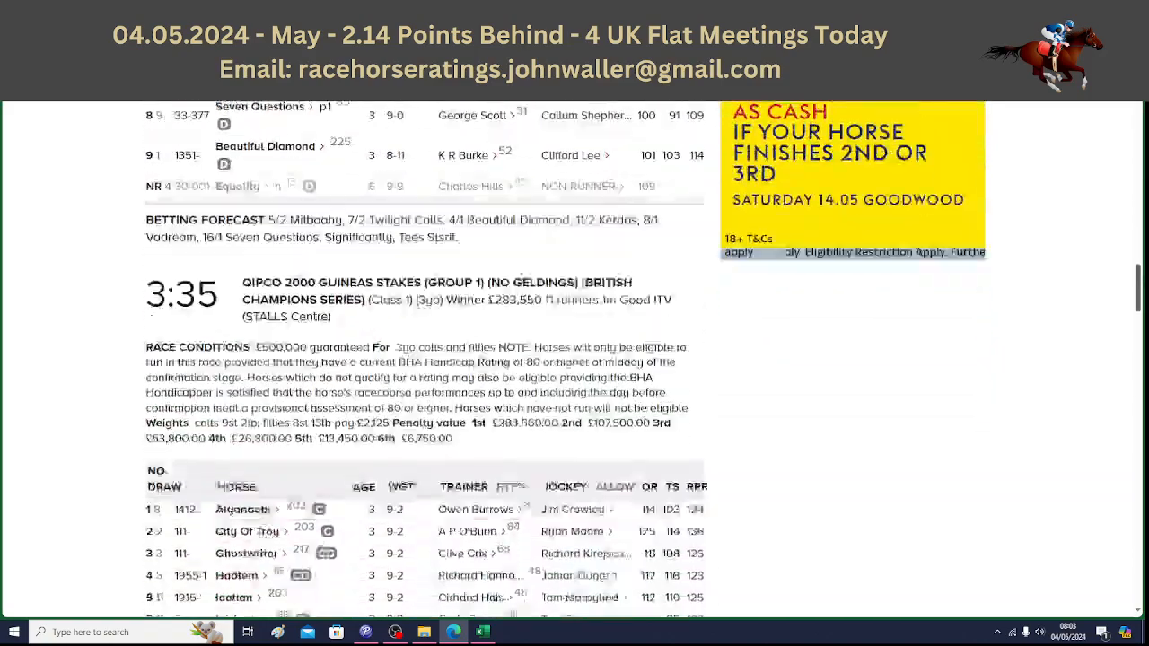
scroll(574, 359, down, 3)
scroll(574, 359, down, 8)
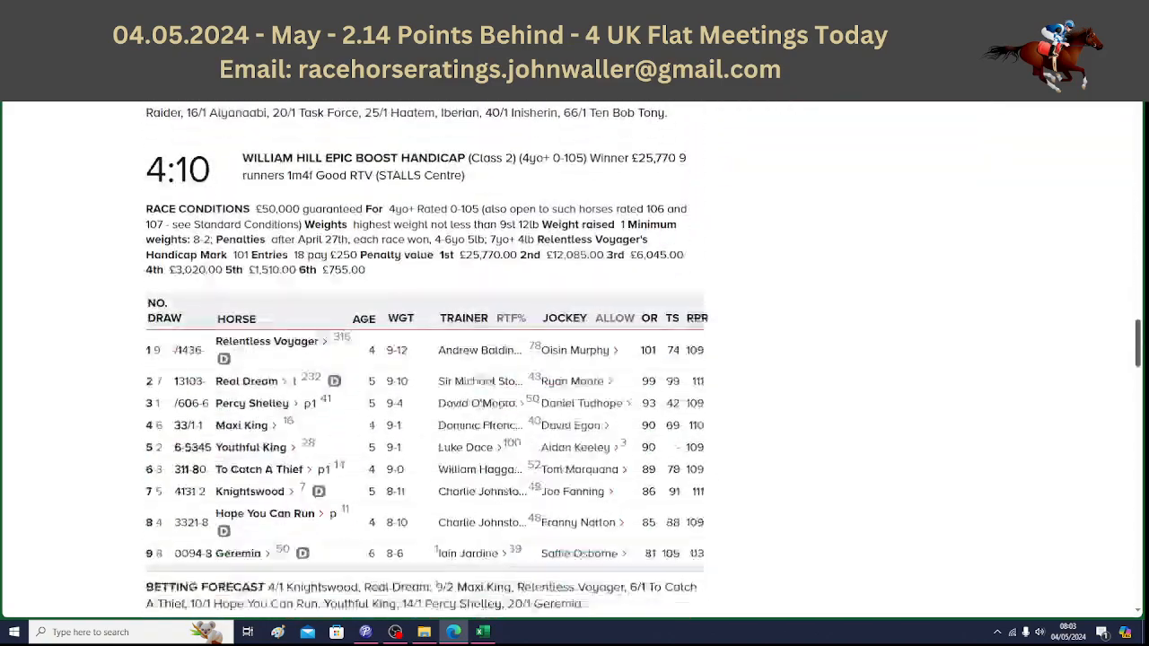
scroll(575, 359, down, 10)
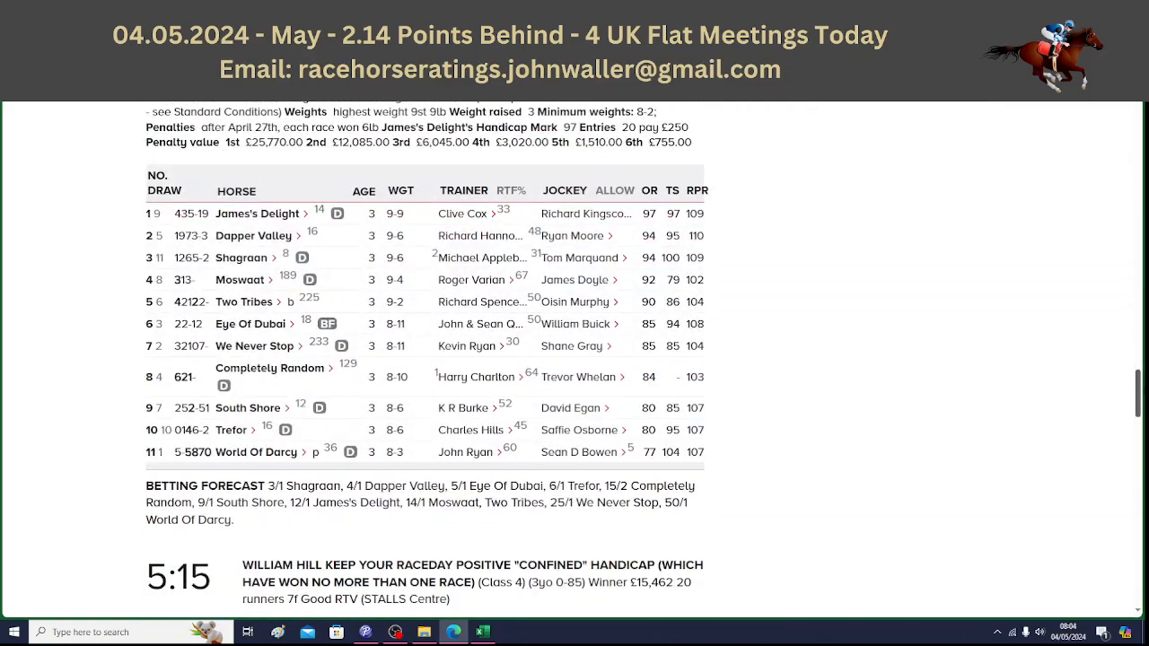
scroll(575, 359, down, 3)
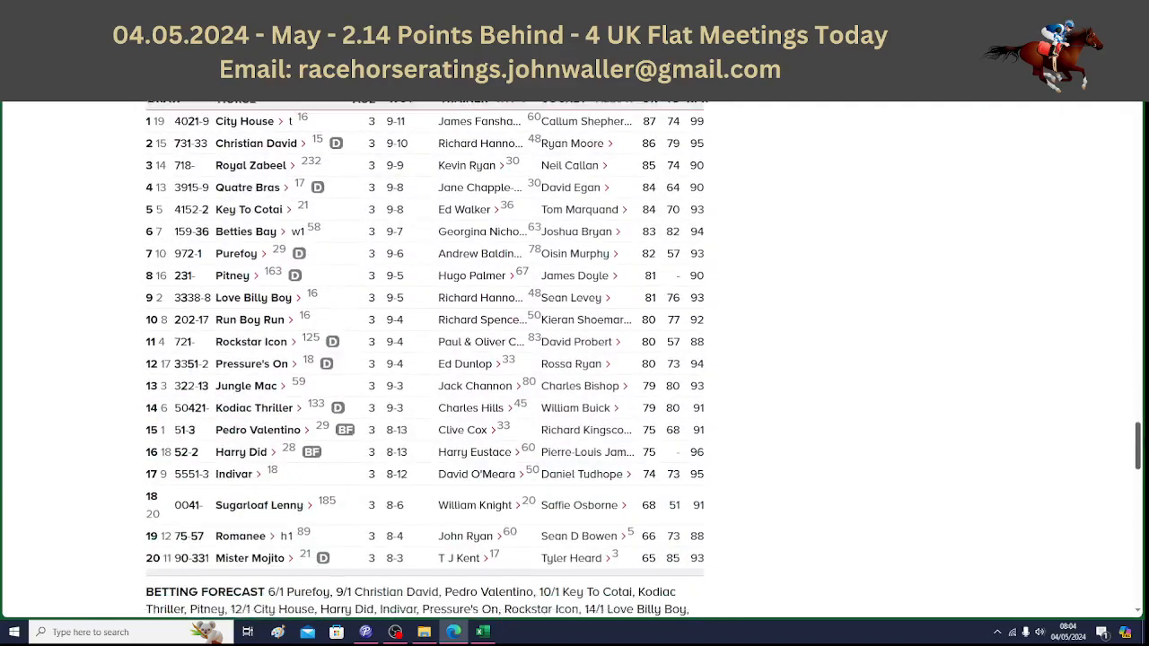
scroll(574, 359, down, 8)
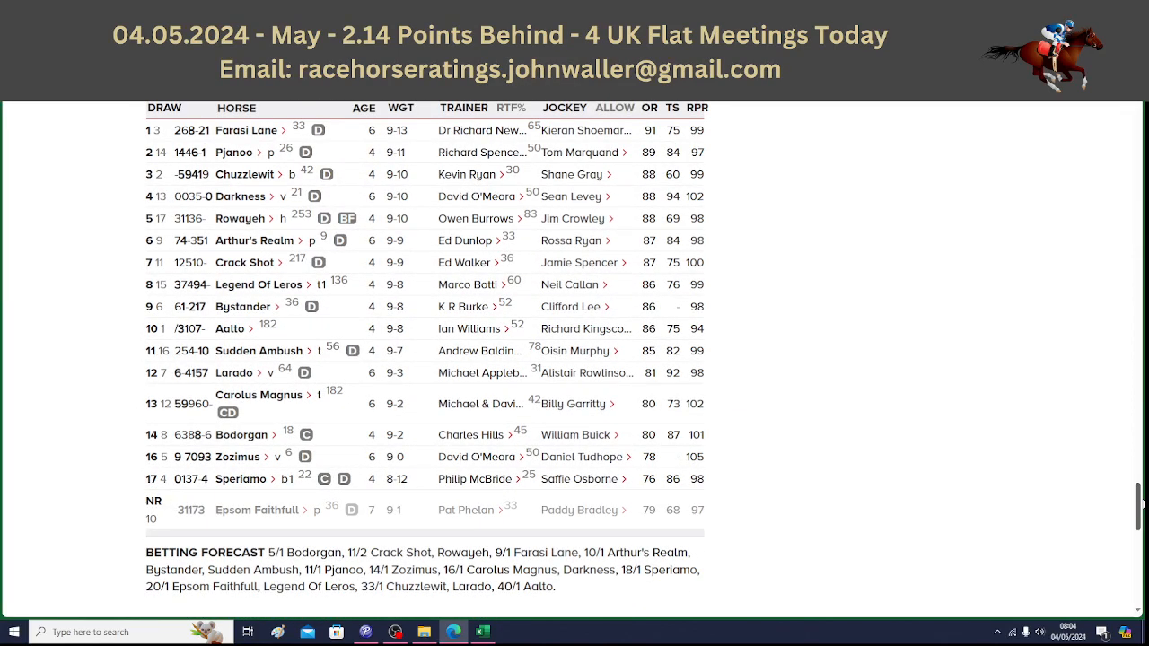
scroll(574, 359, up, 20)
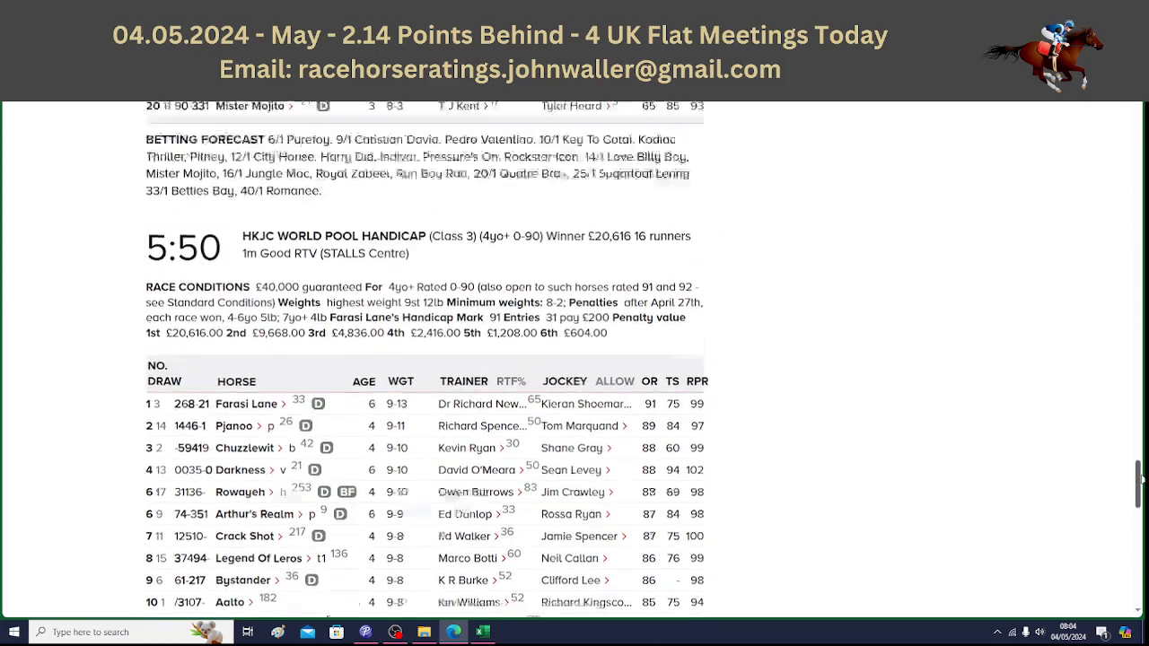
scroll(575, 359, up, 20)
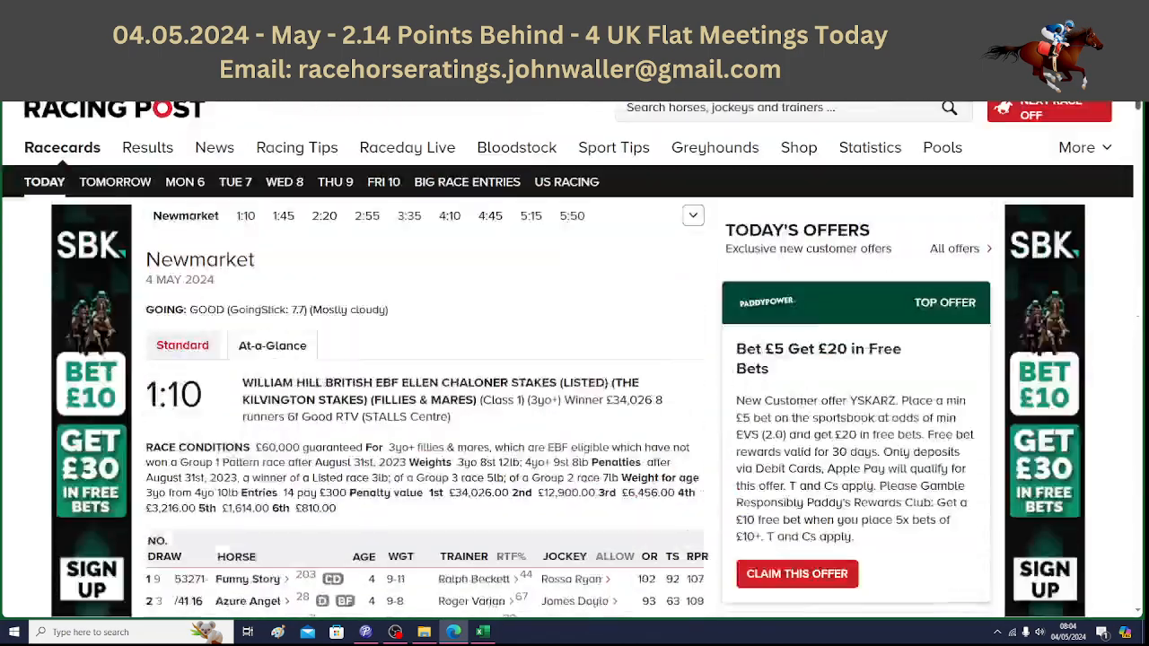
scroll(615, 498, down, 2)
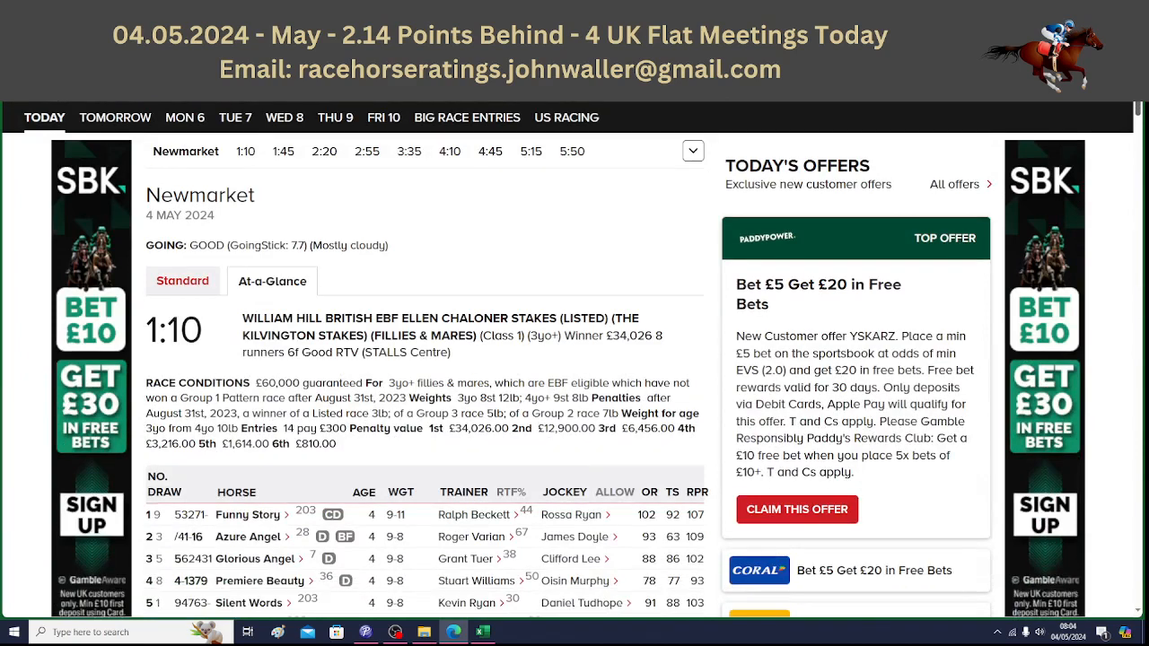
Step: In the Excel ratings workbook, open the Newmarket 13.10 sheet and enter Heritage House's Matchbook back odds of 11 as its Betfair price
click(483, 632)
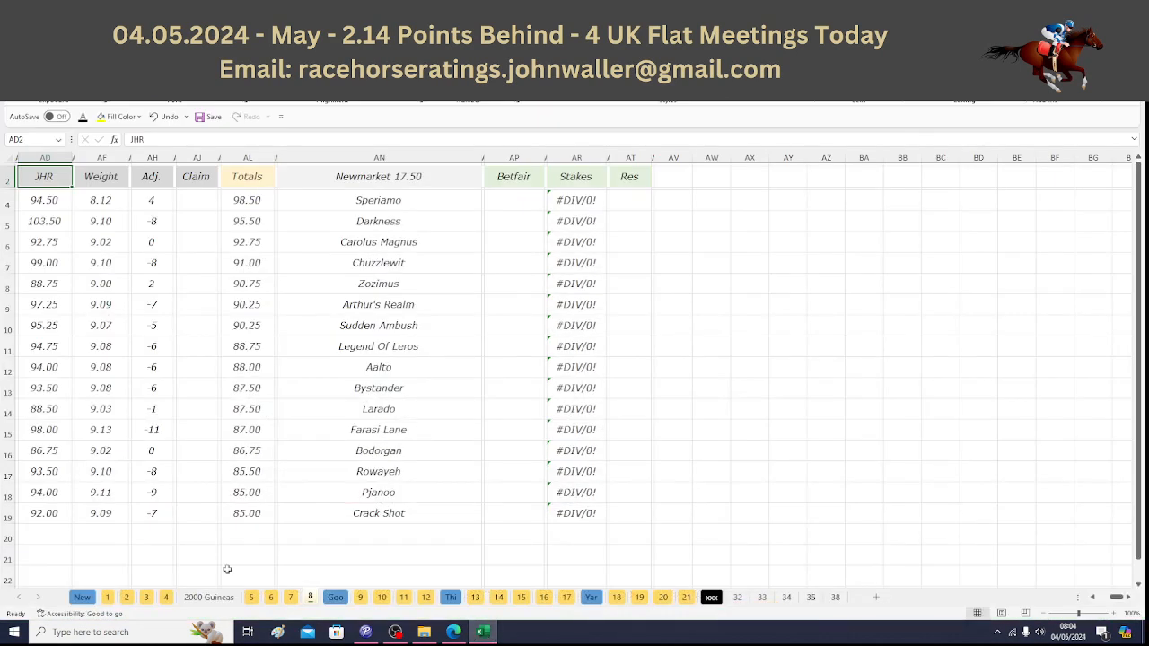
click(106, 598)
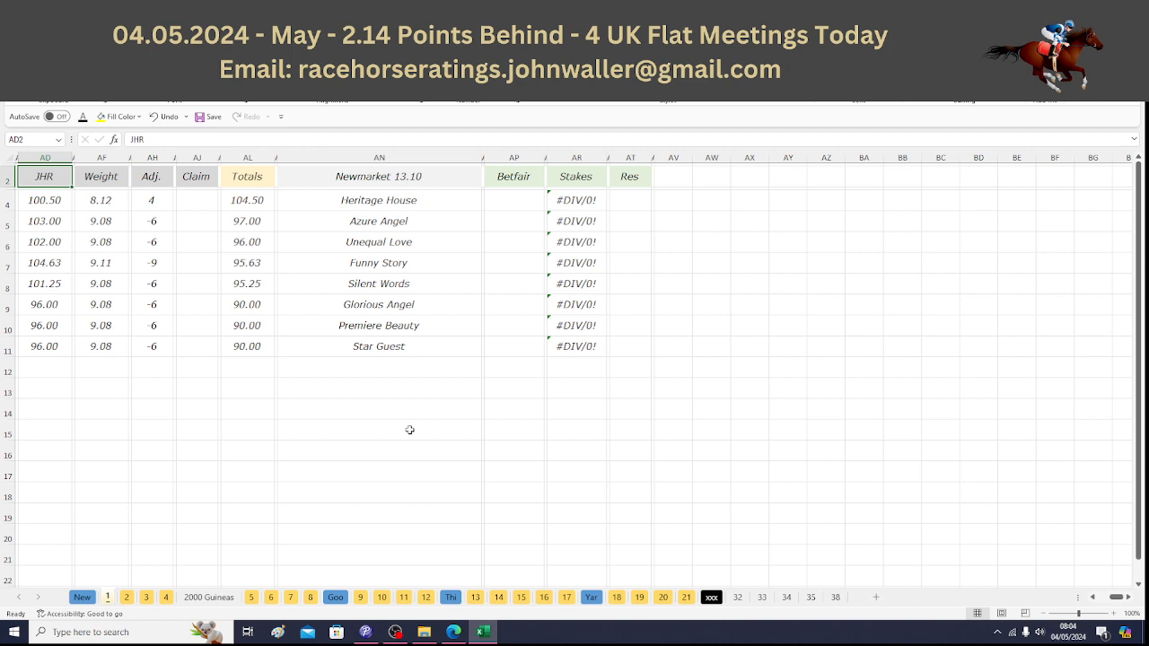
click(523, 197)
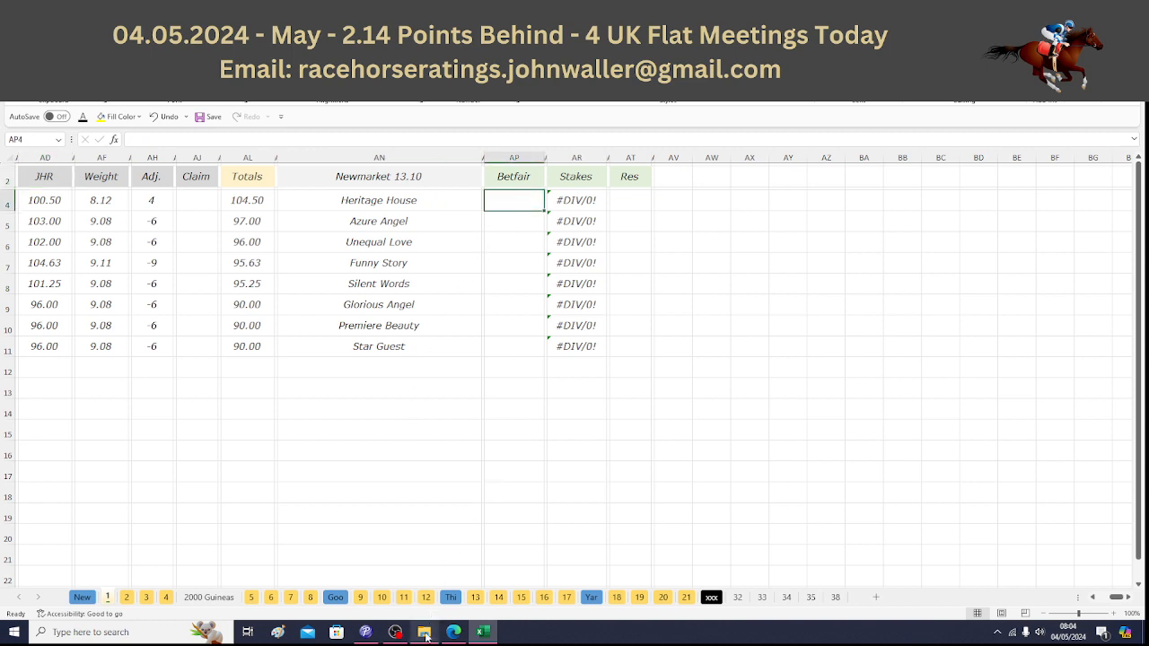
click(451, 638)
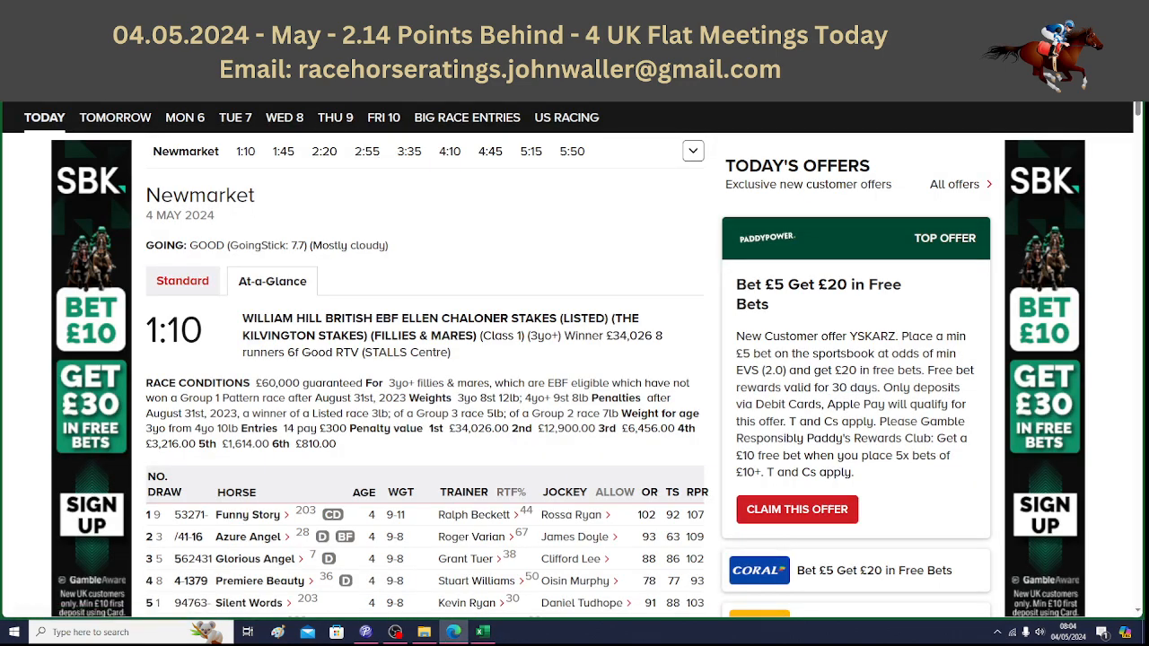
click(296, 11)
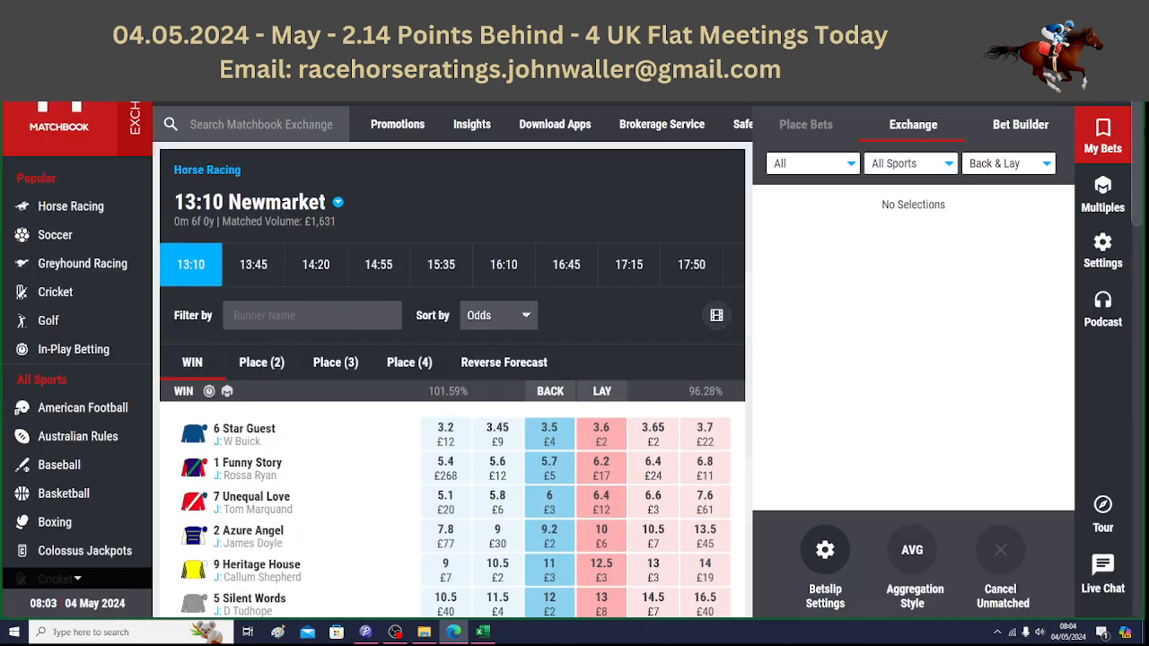
scroll(453, 368, down, 3)
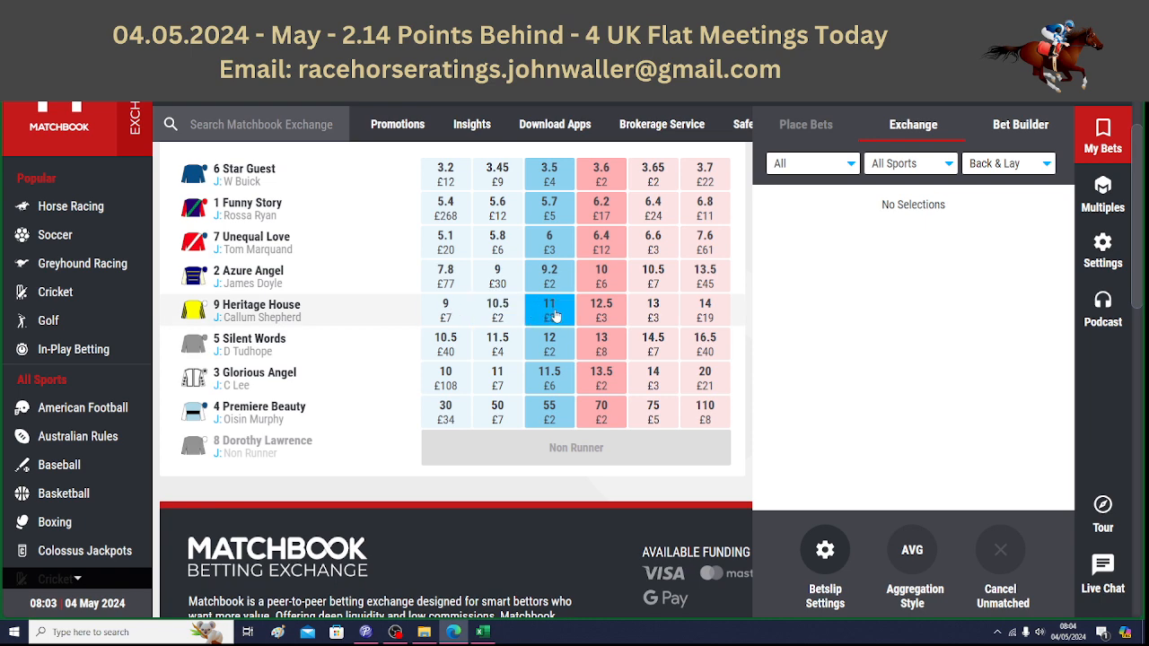
click(483, 632)
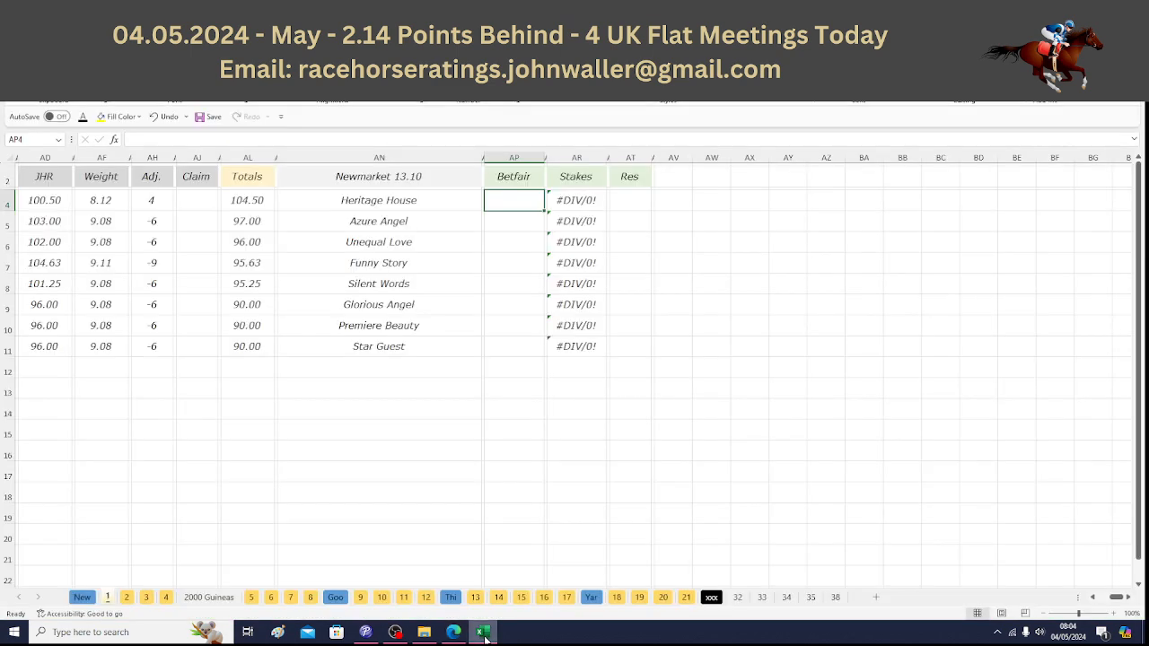
text(11)
key(Return)
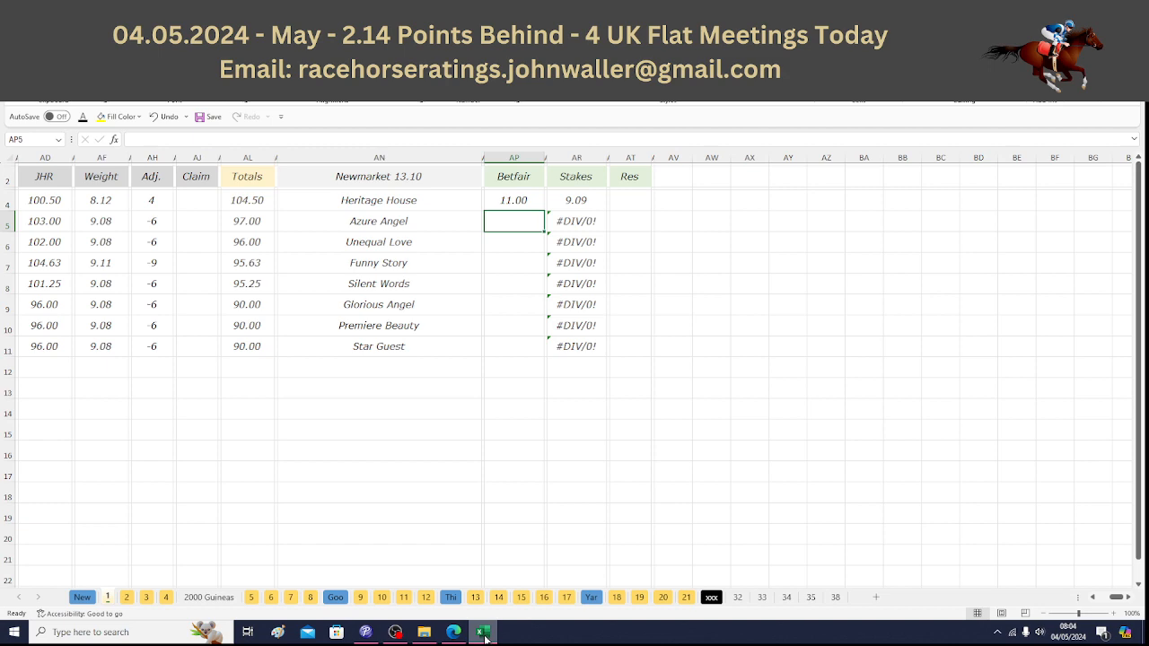
Step: Check the Matchbook back odds and enter Betfair prices of 9.2 for Azure Angel and 6 for Unequal Love
click(483, 632)
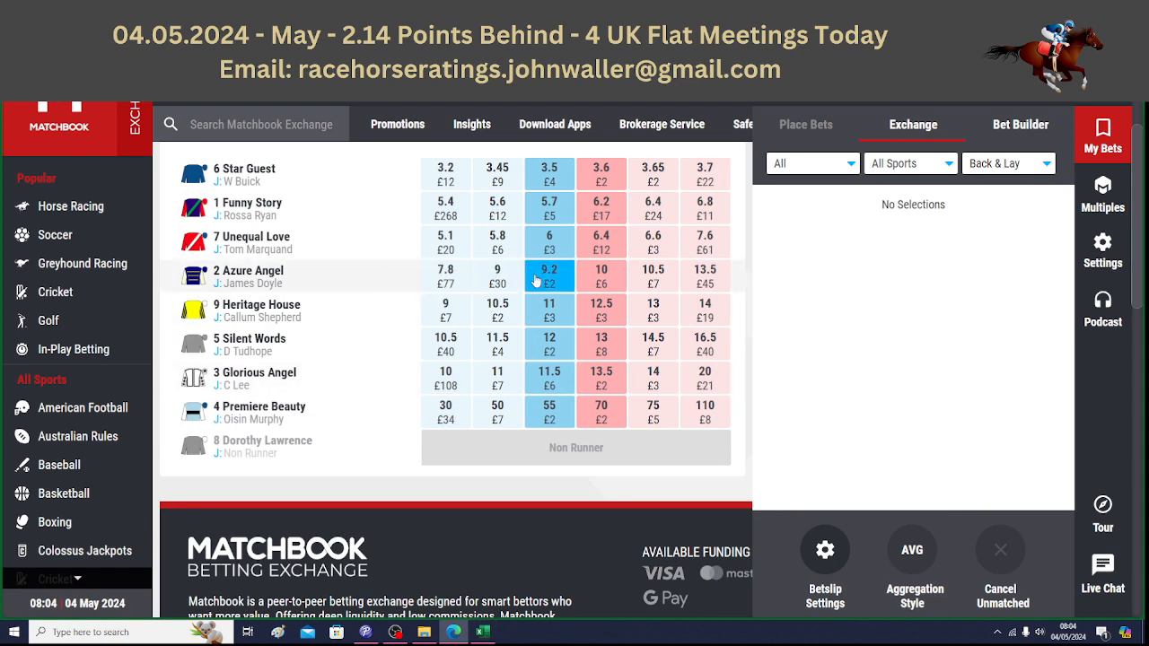
click(483, 631)
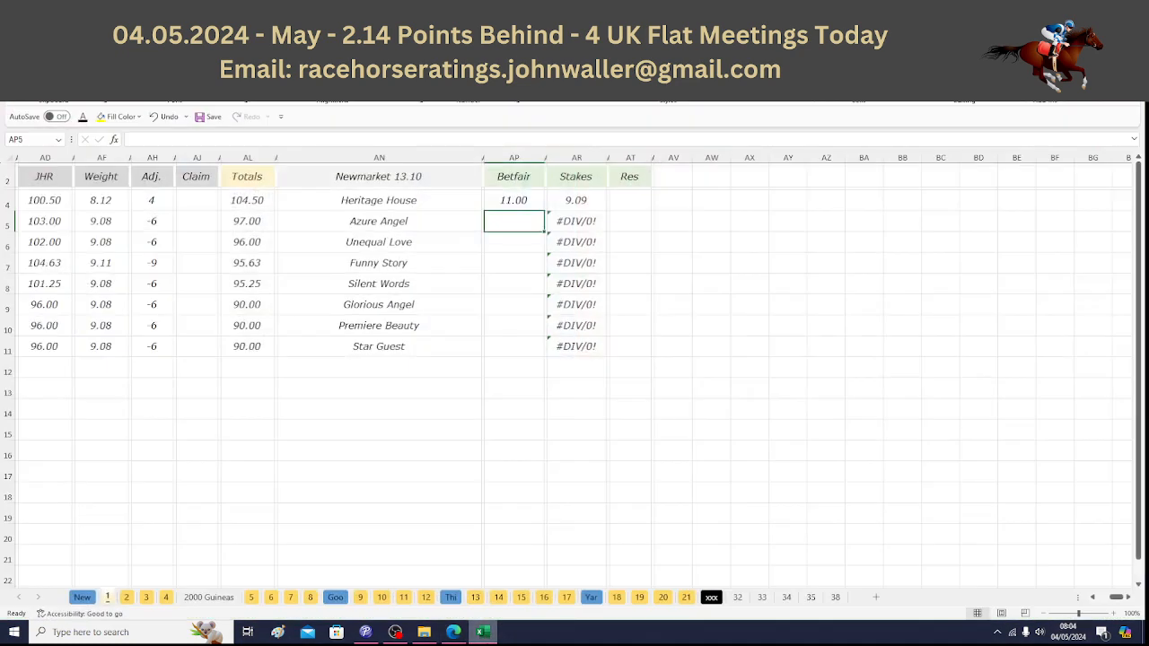
text(9.2)
key(Return)
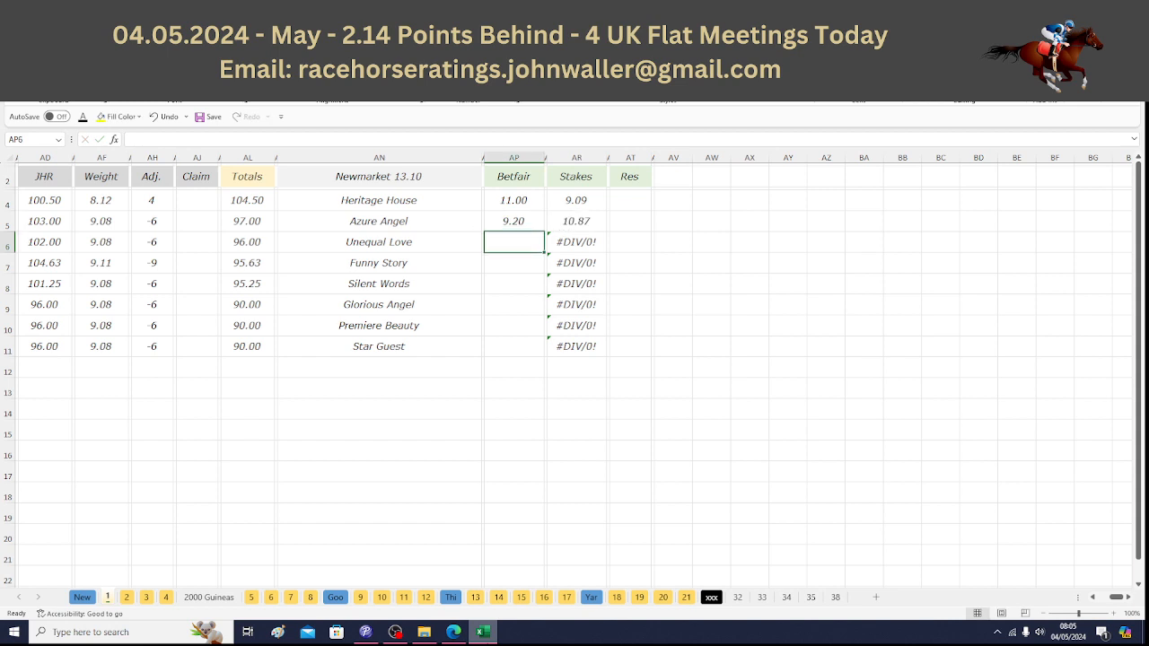
click(483, 632)
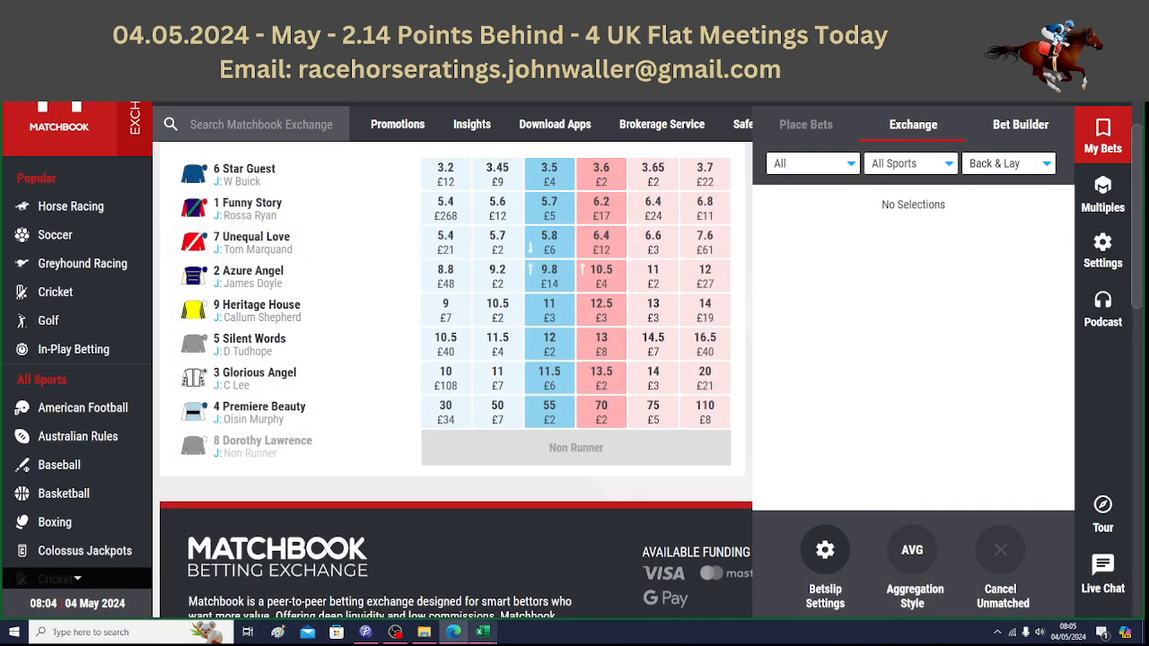
click(483, 632)
text(6)
key(Return)
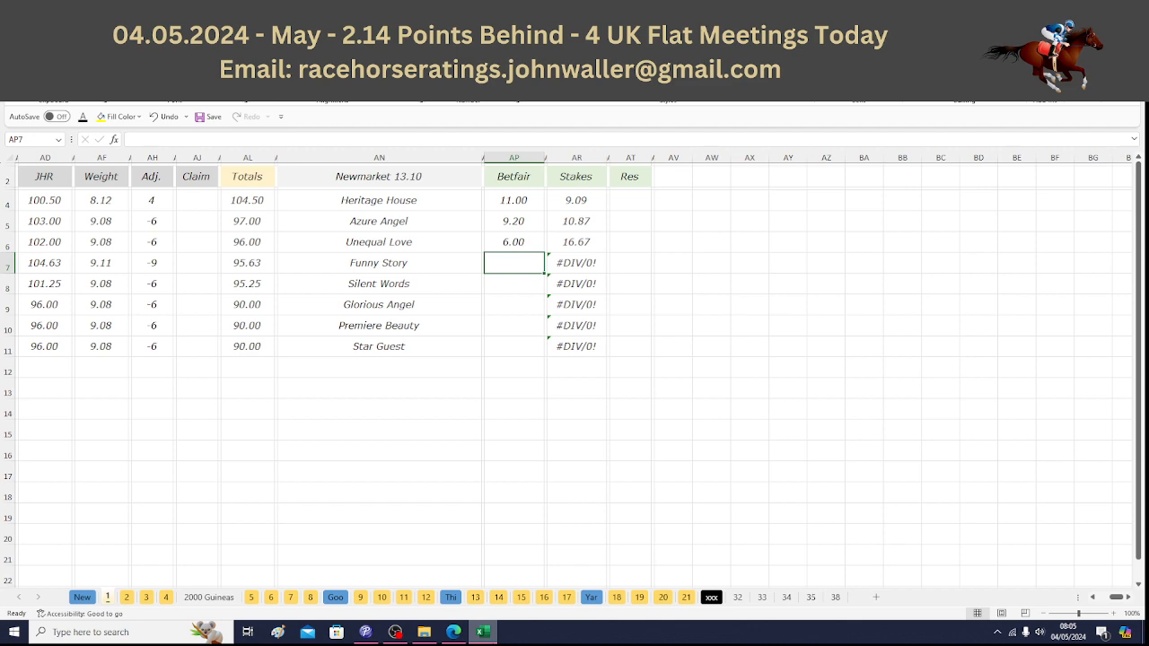
Step: Look up Funny Story's Matchbook back odds and enter 5.7 as its Betfair price in the Newmarket 13.10 sheet
click(491, 635)
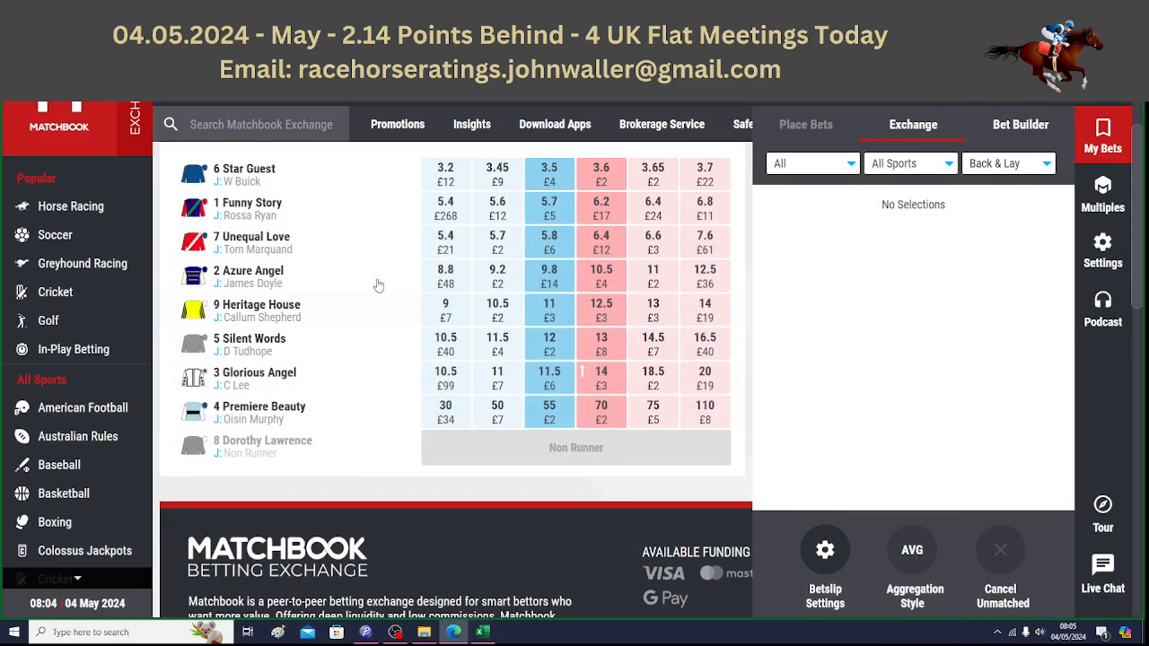
click(483, 632)
text(5.7)
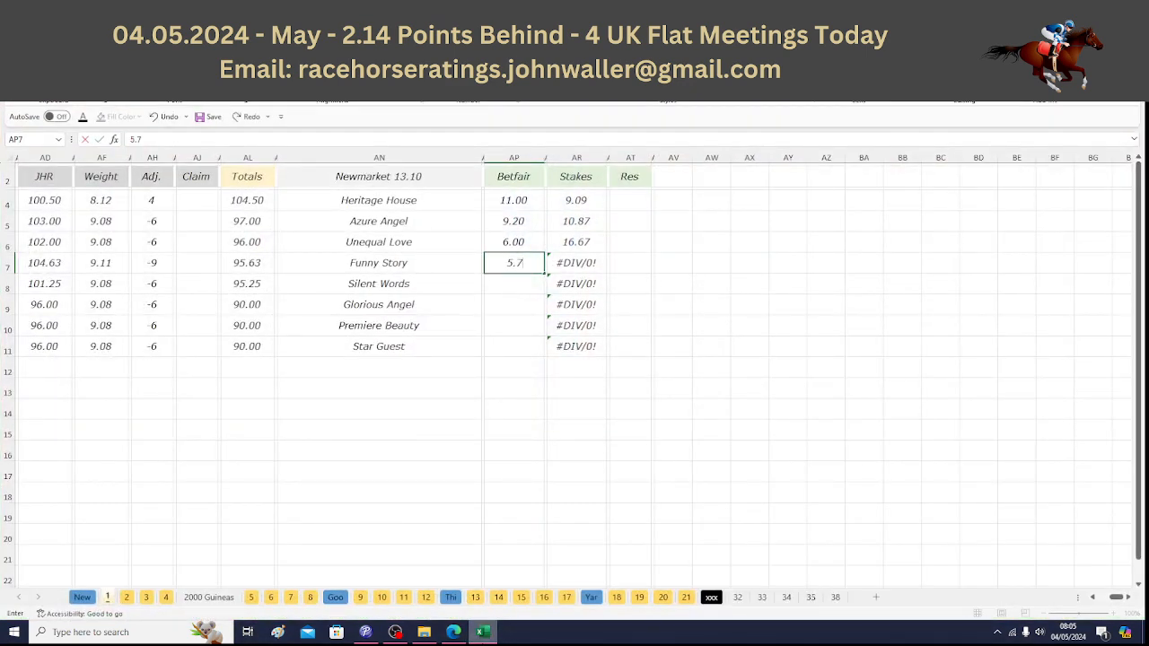
key(Tab)
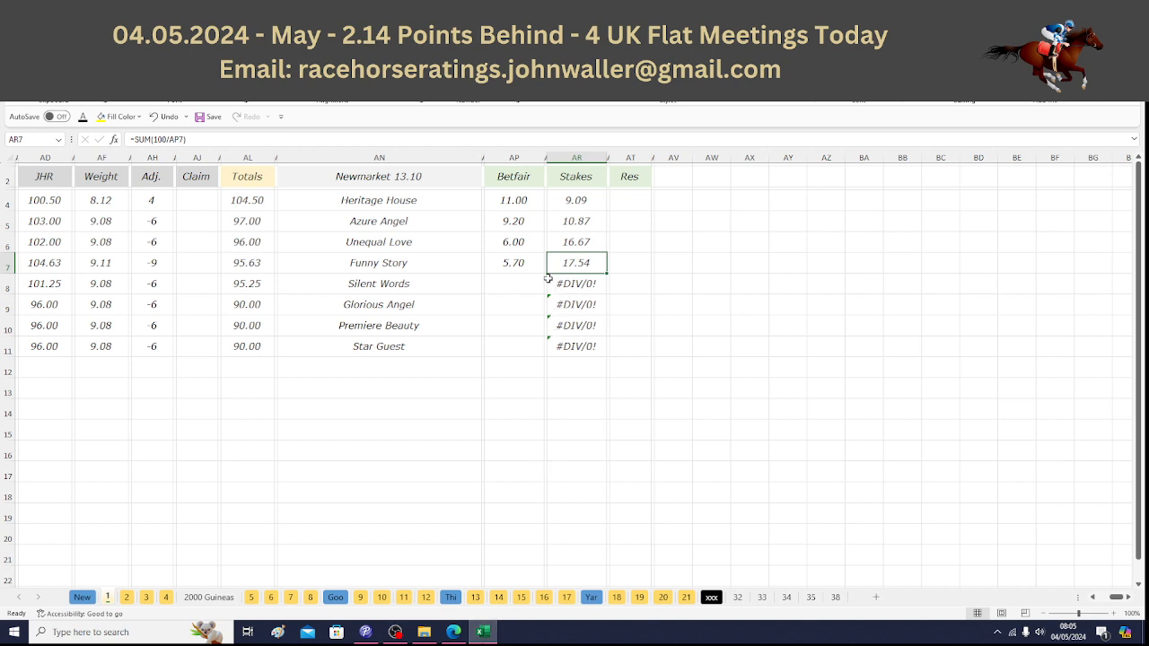
Step: Check the combined stakes of the first three horses and replace Funny Story's stake formula with 13.37
drag(565, 201, 569, 241)
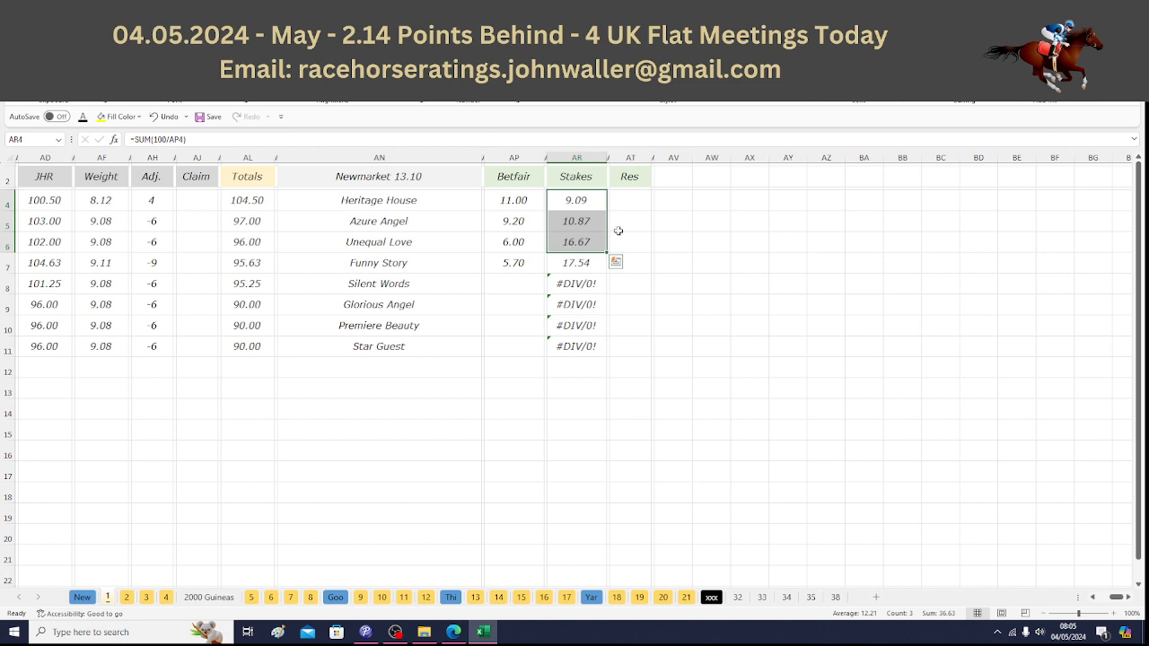
click(567, 263)
text(13.37)
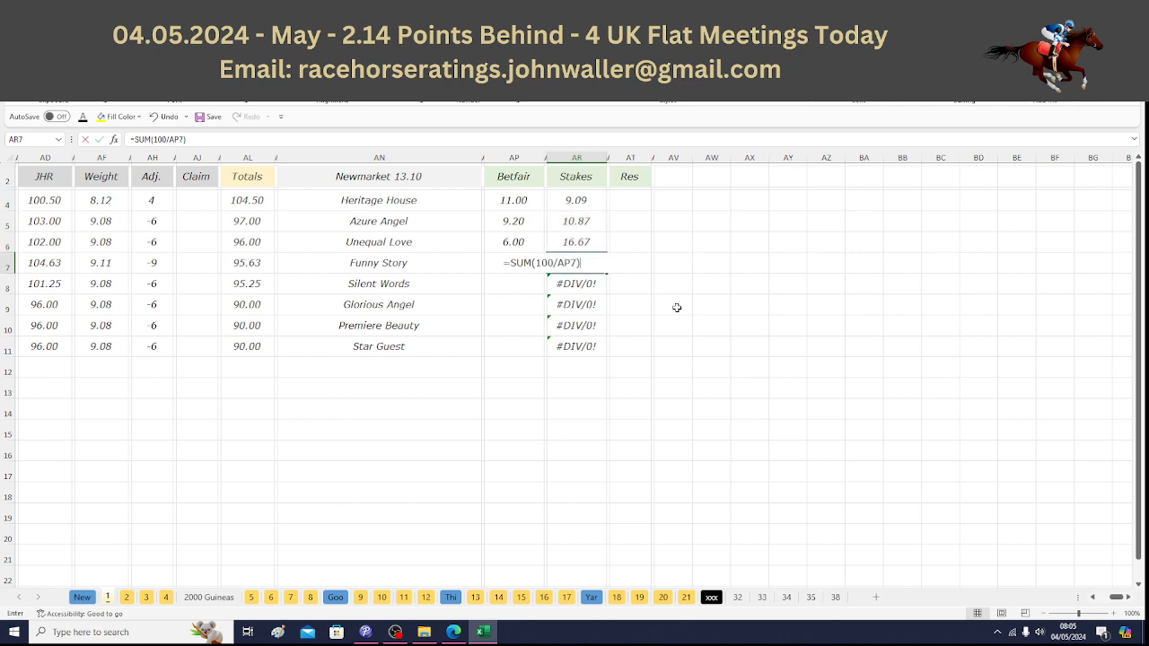
key(Left)
key(Left)
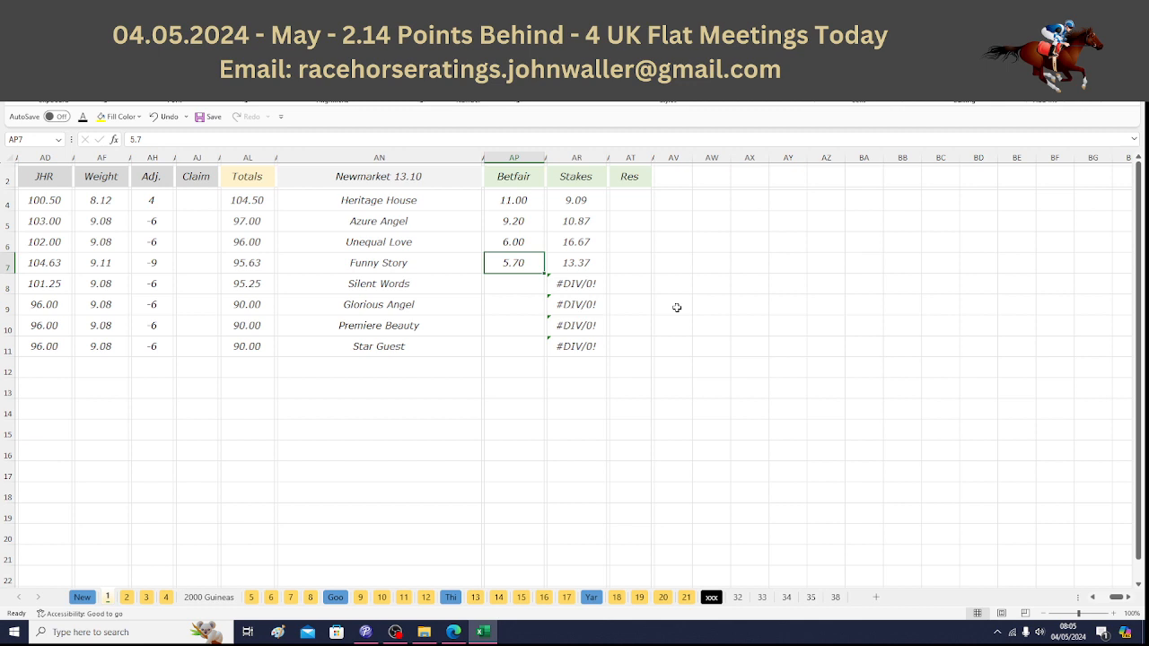
Step: Review the priced horses in the Newmarket 13.10 sheet, from Heritage House down to Funny Story, and the JHR ratings column
key(Left)
key(Left)
key(Up)
key(Up)
key(Up)
key(Up)
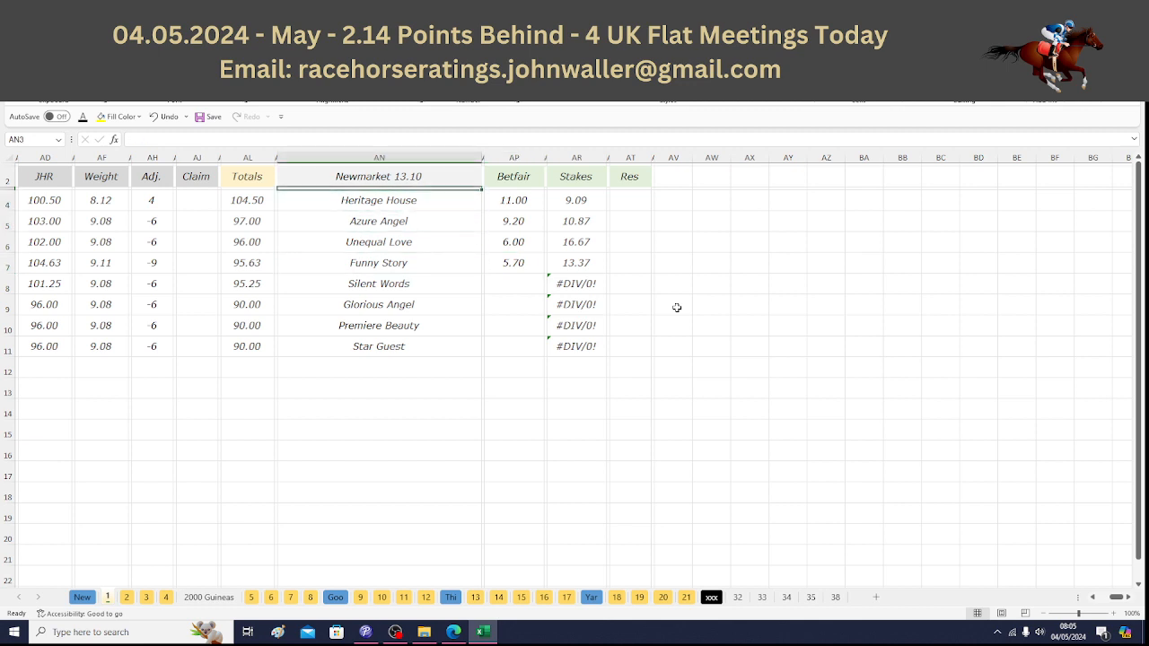
key(Down)
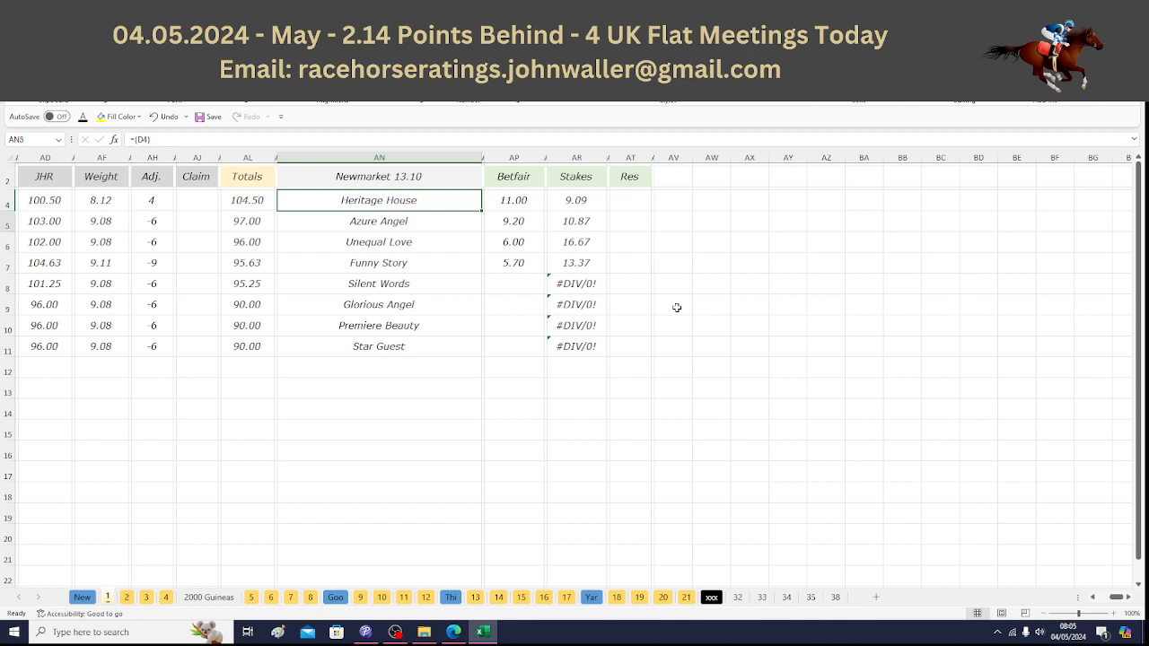
key(Down)
key(Down)
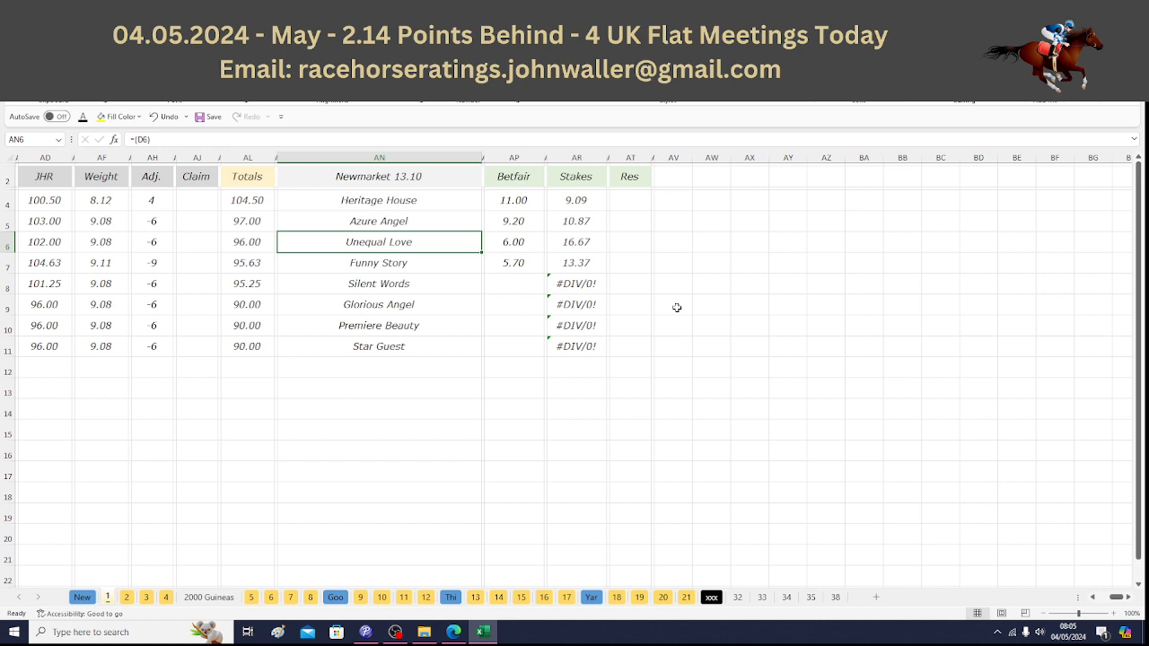
key(Down)
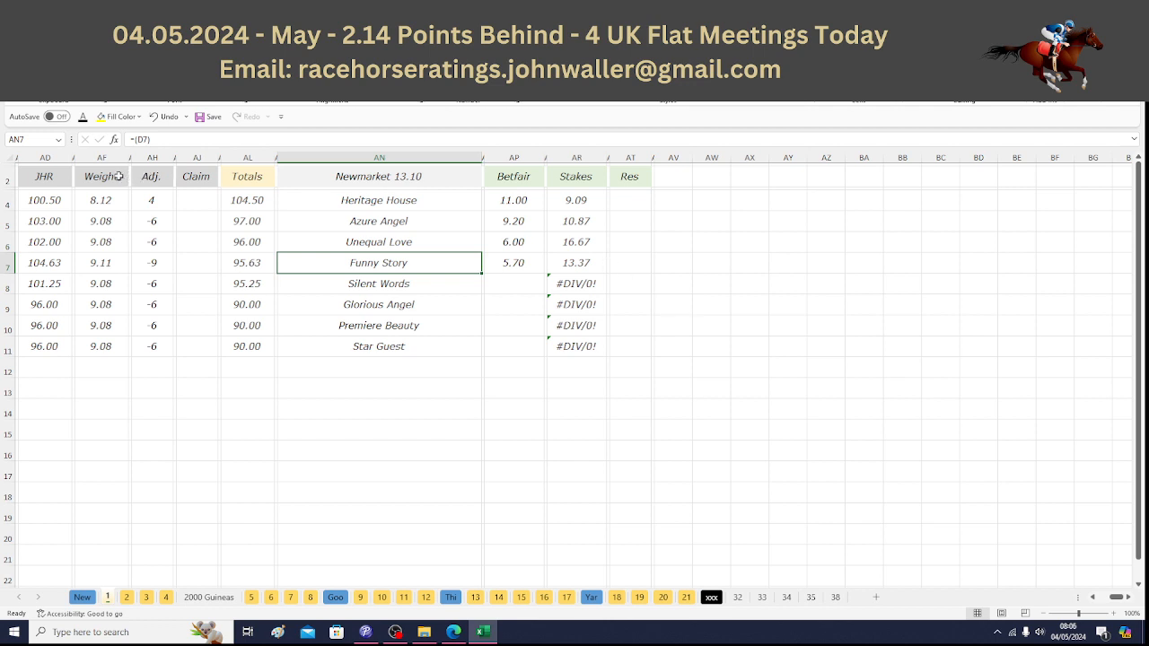
click(61, 177)
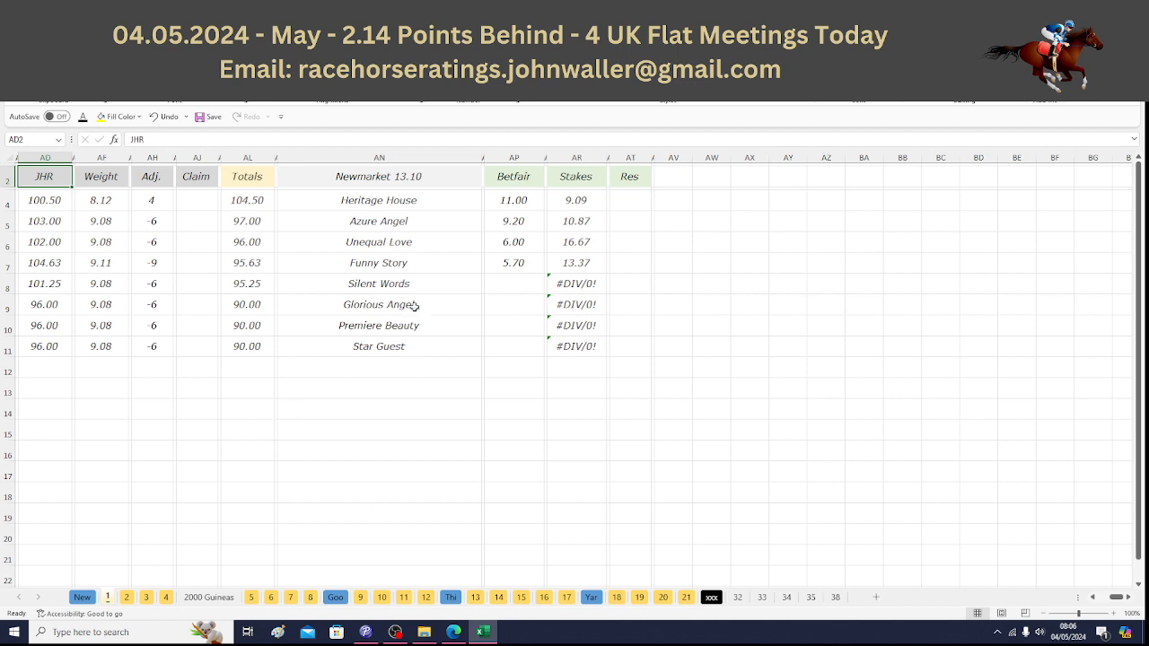
Step: Open the Newmarket 13.45 sheet at Rabaah's Betfair price and bring up the 13:45 Newmarket win odds on Matchbook
click(127, 596)
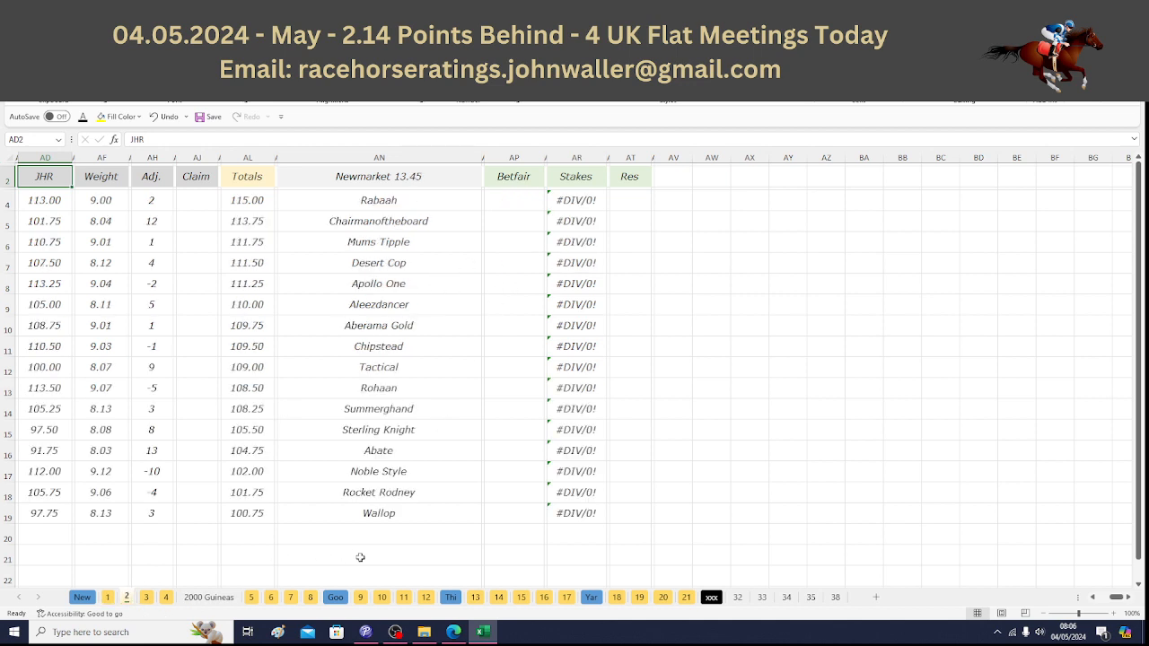
click(509, 201)
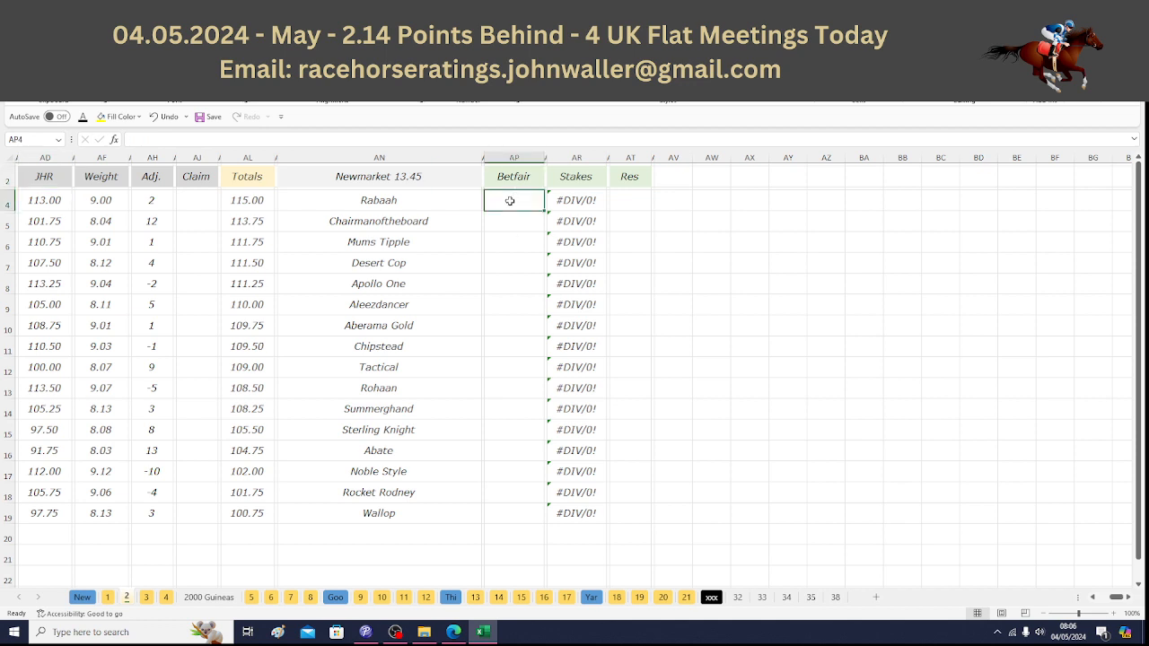
click(460, 633)
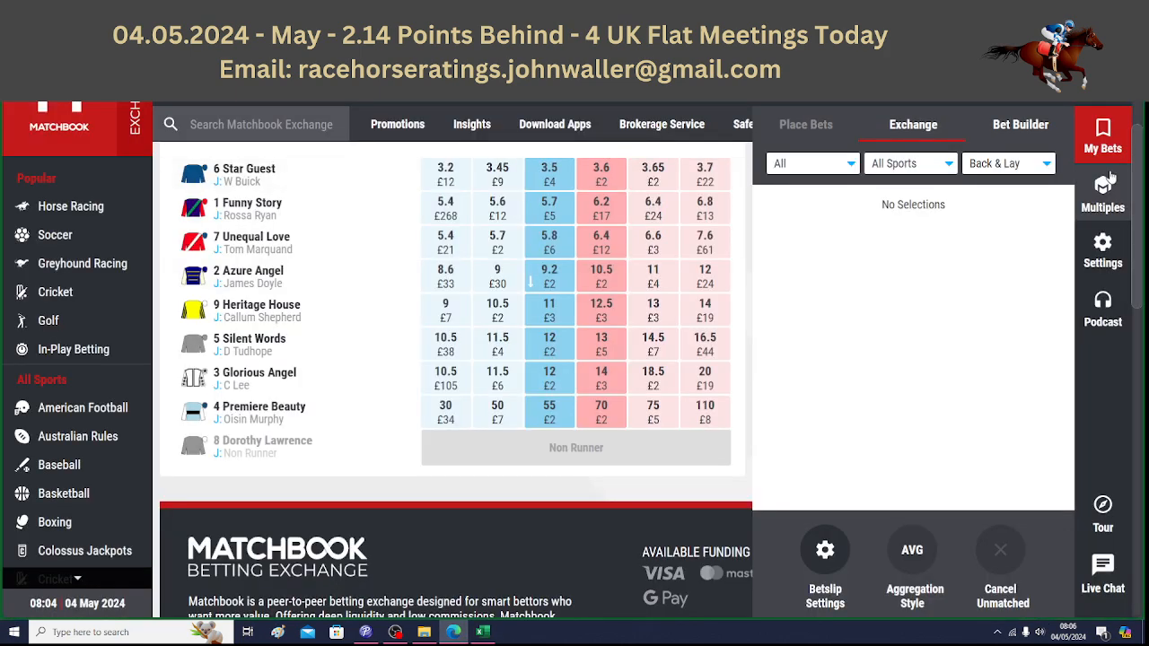
scroll(1135, 190, up, 3)
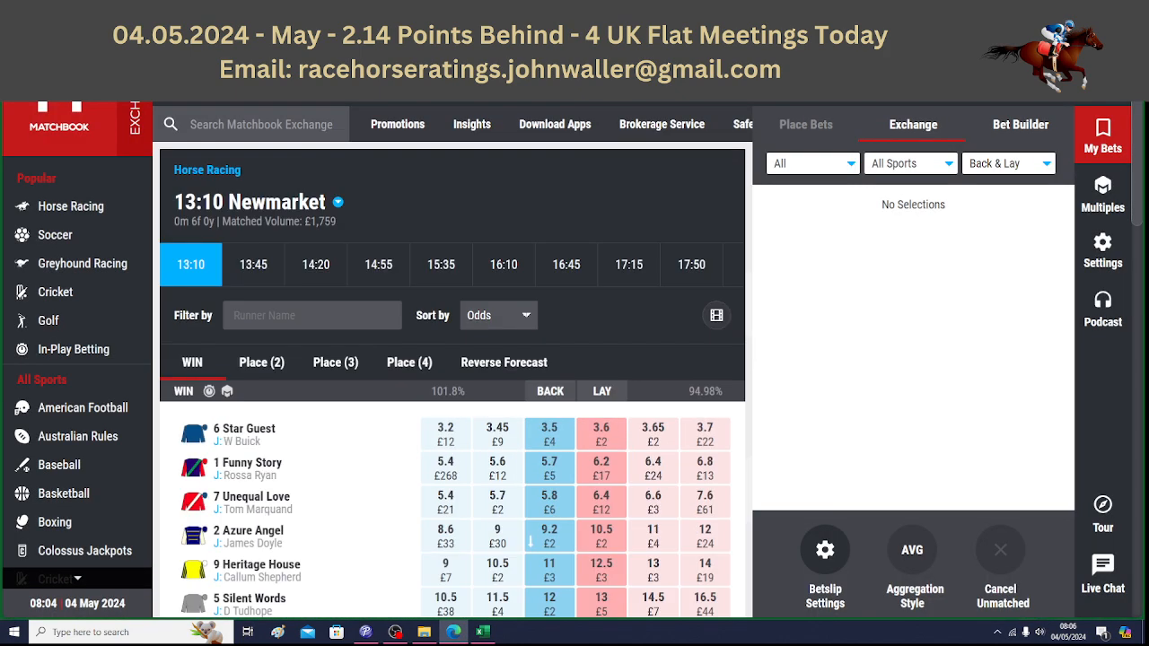
click(253, 265)
scroll(1138, 148, down, 3)
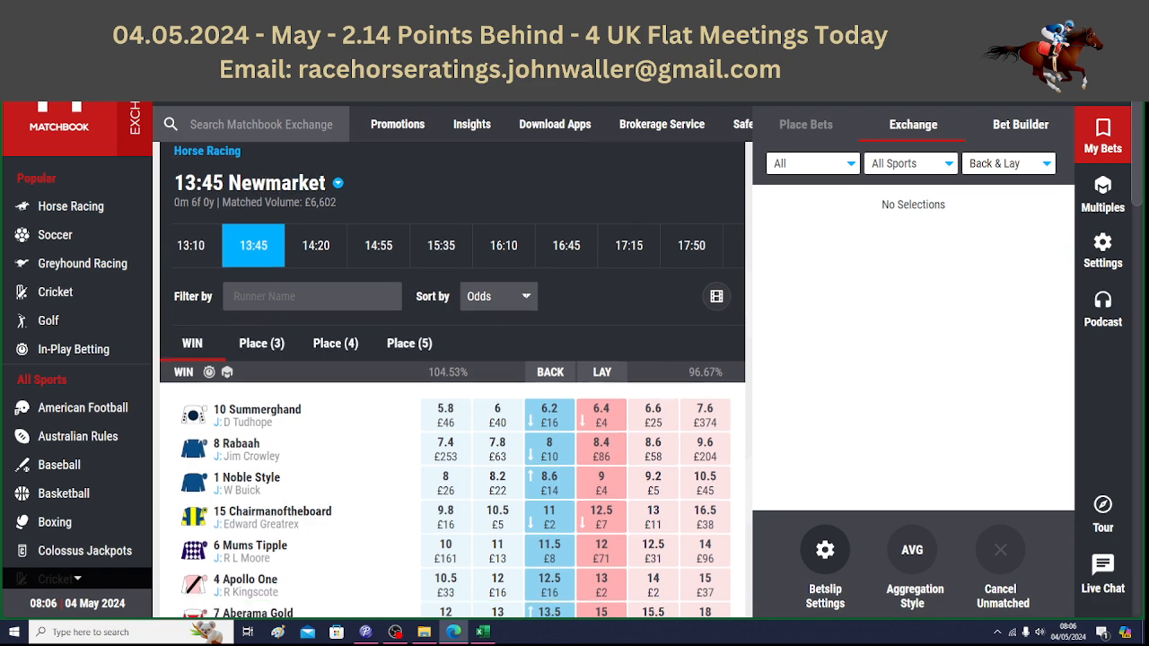
drag(1139, 144, 1141, 150)
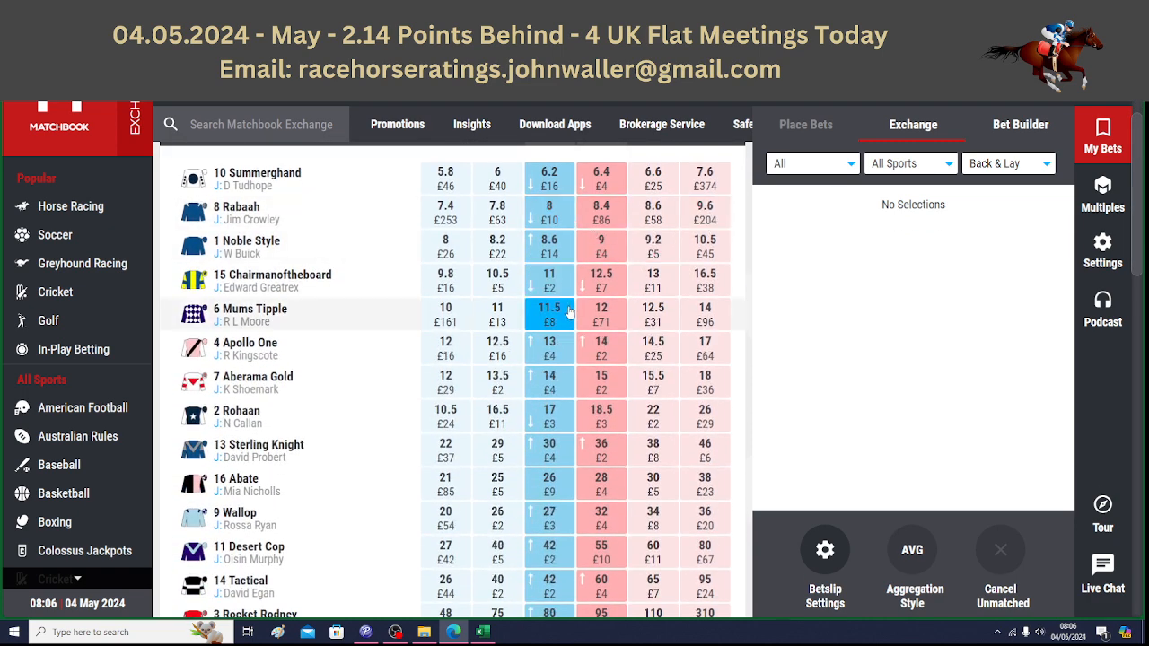
Step: In the Excel Newmarket 13.45 sheet, enter Matchbook back odds of 8 for Rabaah and 11 for Chairmanoftheboard as Betfair prices
click(481, 633)
text(8)
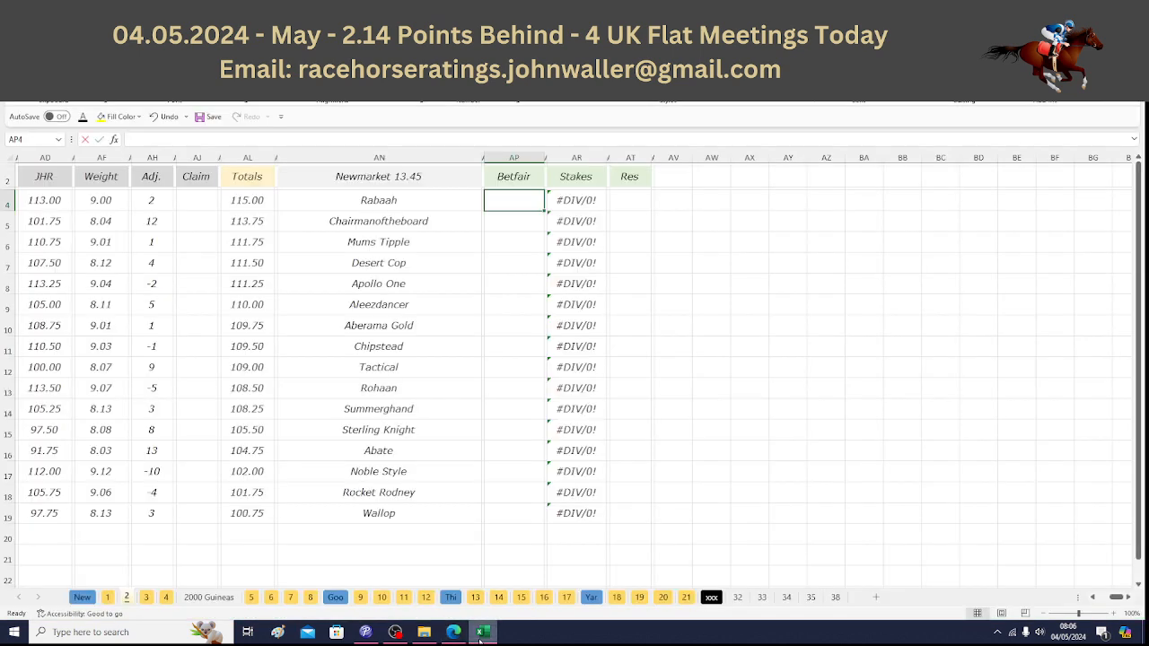
key(Return)
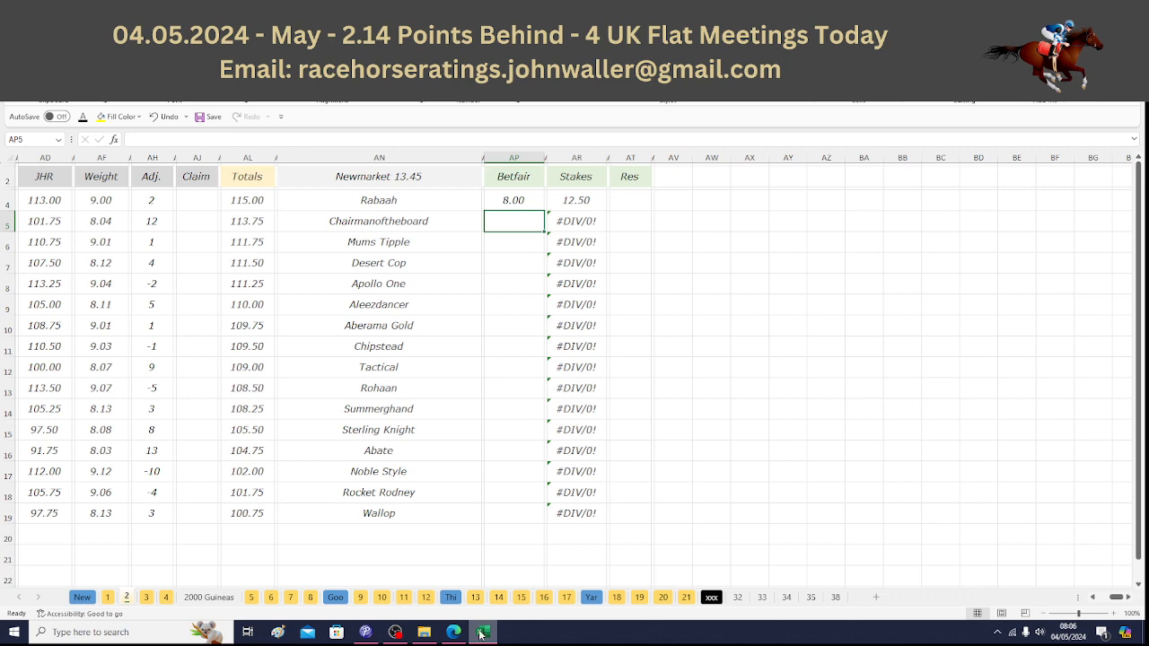
click(481, 633)
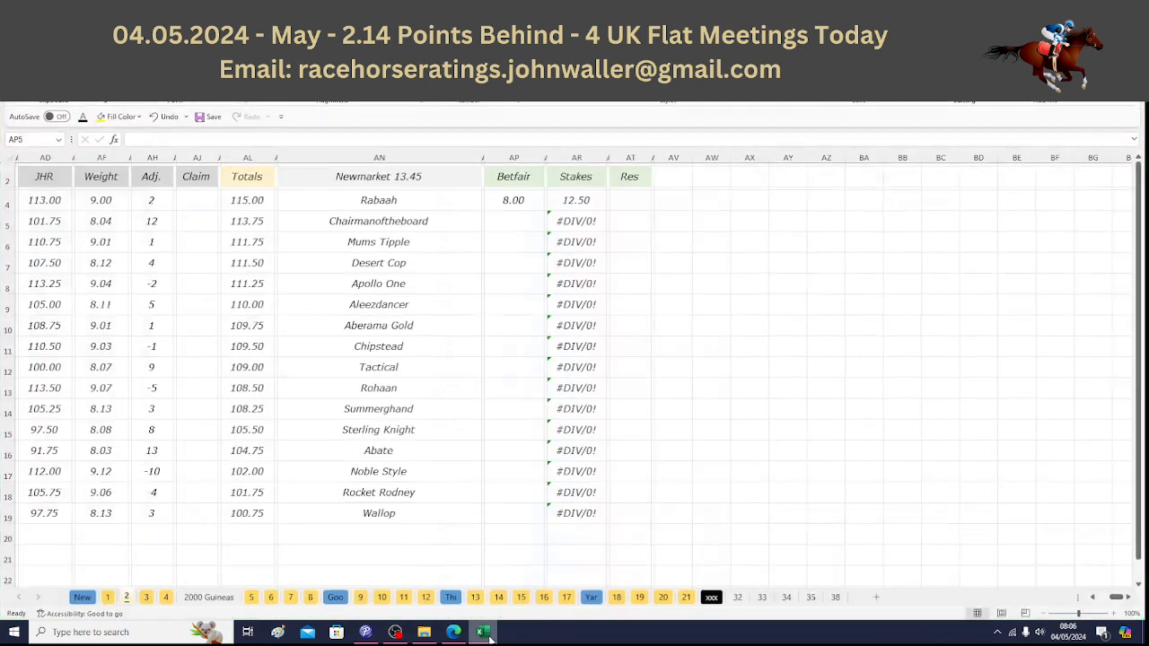
click(483, 632)
text(11)
key(Return)
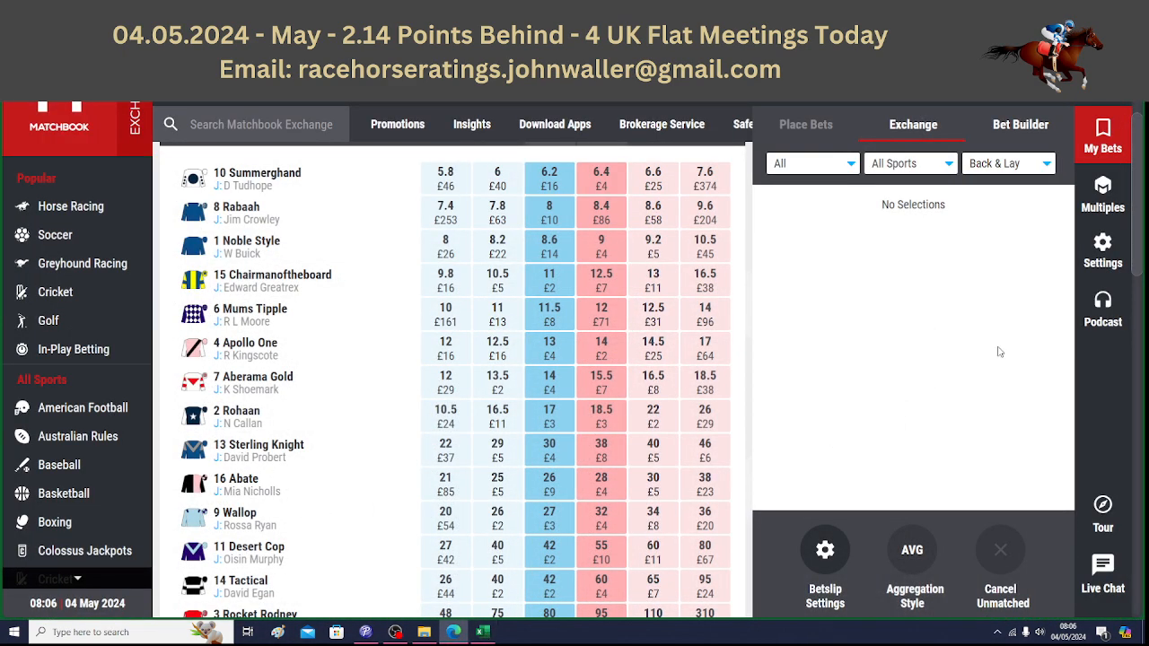
Step: Look up Mums Tipple's back odds on Matchbook and enter 11.5 as its Betfair price in the Excel sheet
mouse_move(1138, 206)
mouse_down()
mouse_move(1141, 250)
mouse_move(1143, 193)
mouse_up()
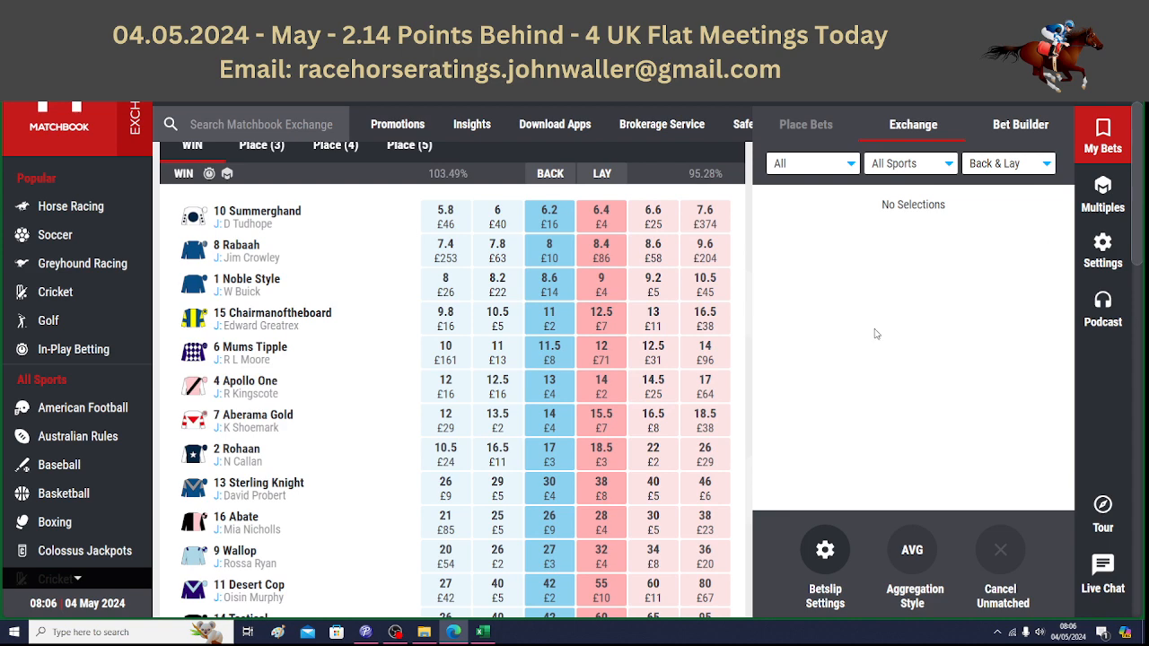
click(483, 631)
text(11.5)
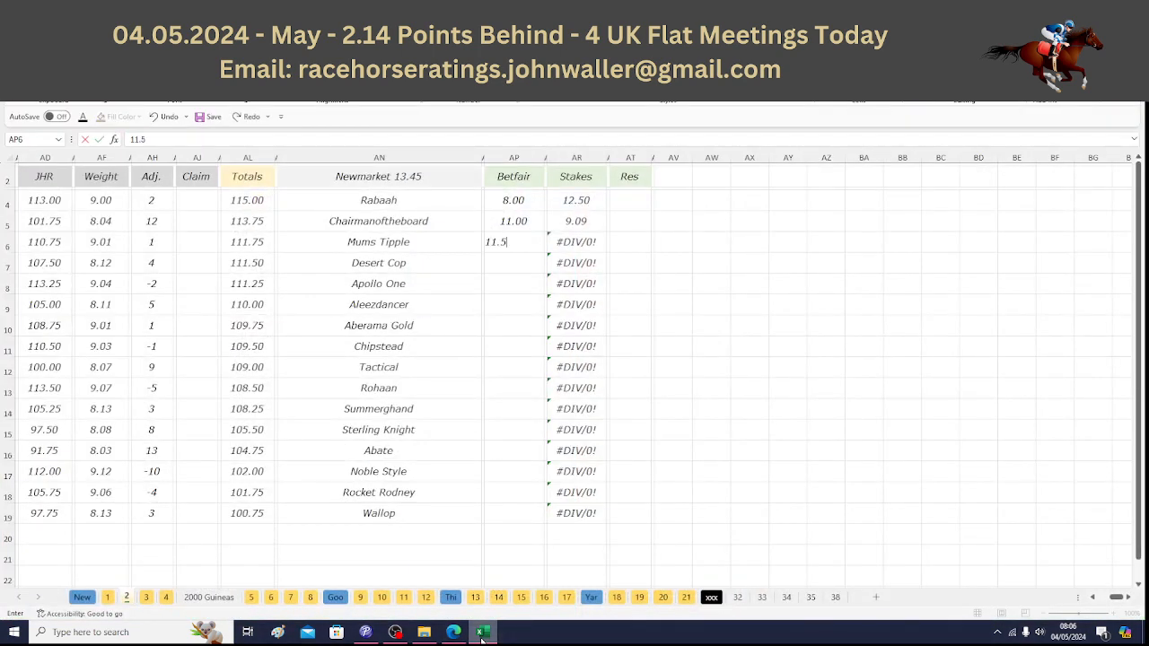
key(Return)
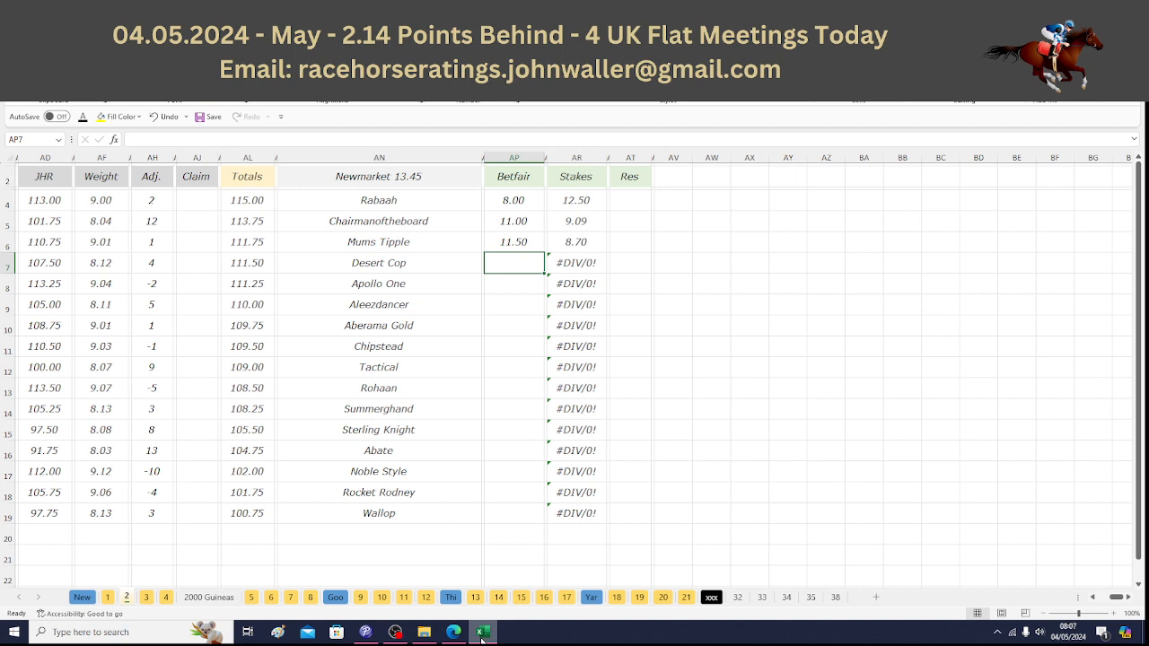
Step: Check Desert Cop's Matchbook back odds, enter 42 as its Betfair price in Excel, and check its calculated stake
click(481, 638)
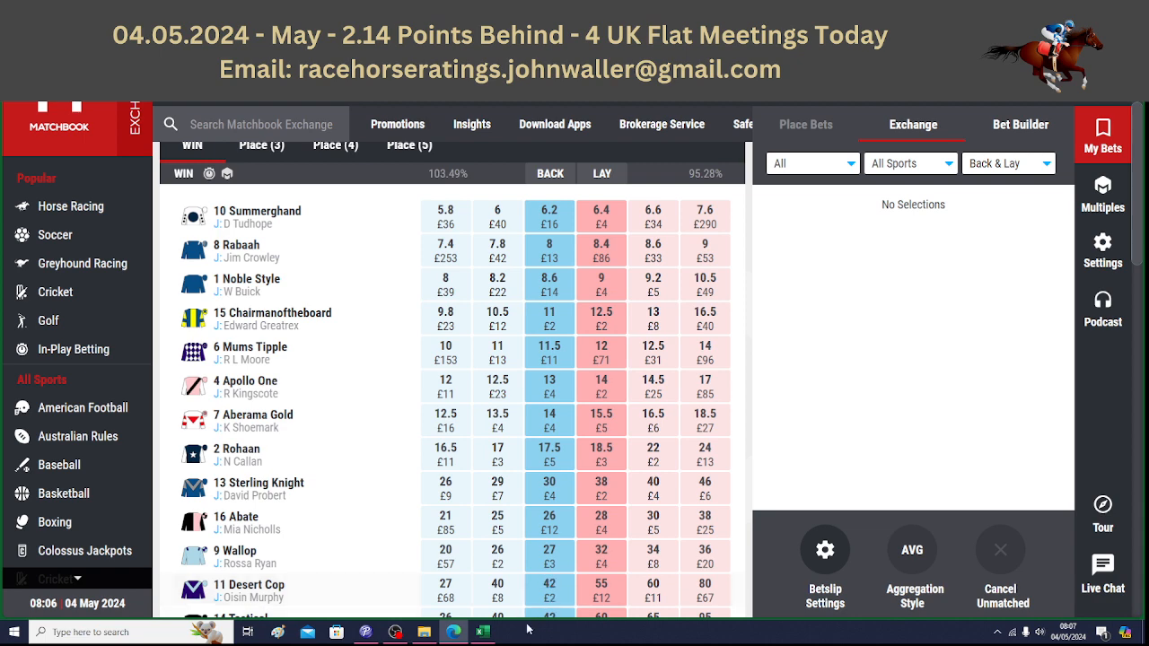
click(485, 634)
text(42)
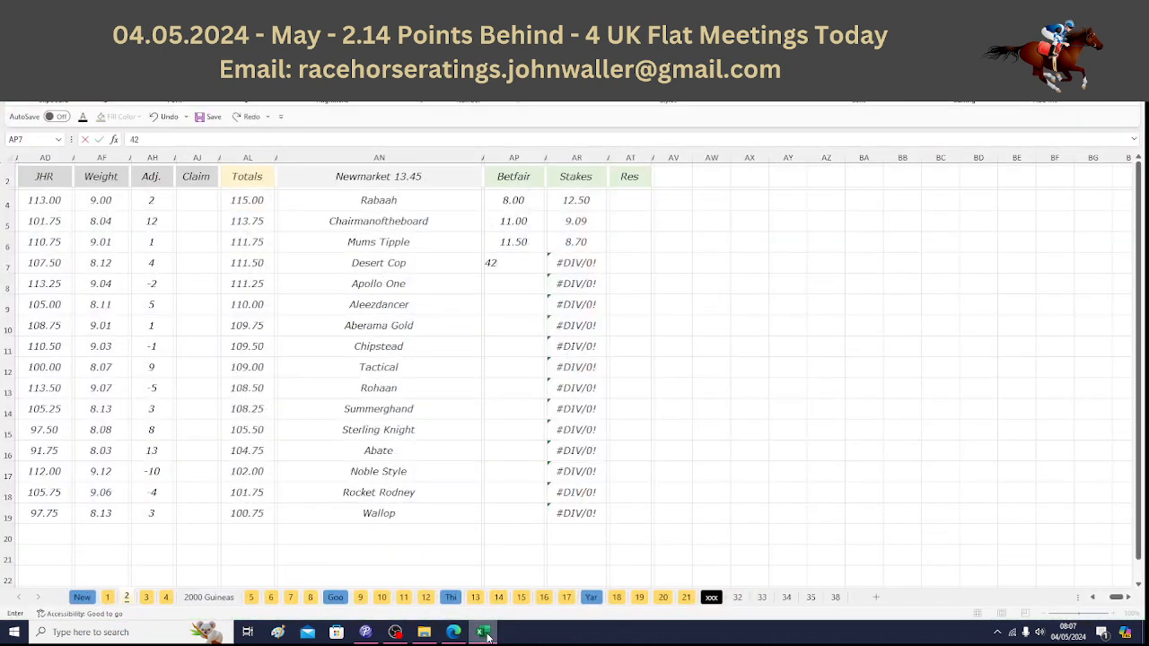
key(Return)
key(Right)
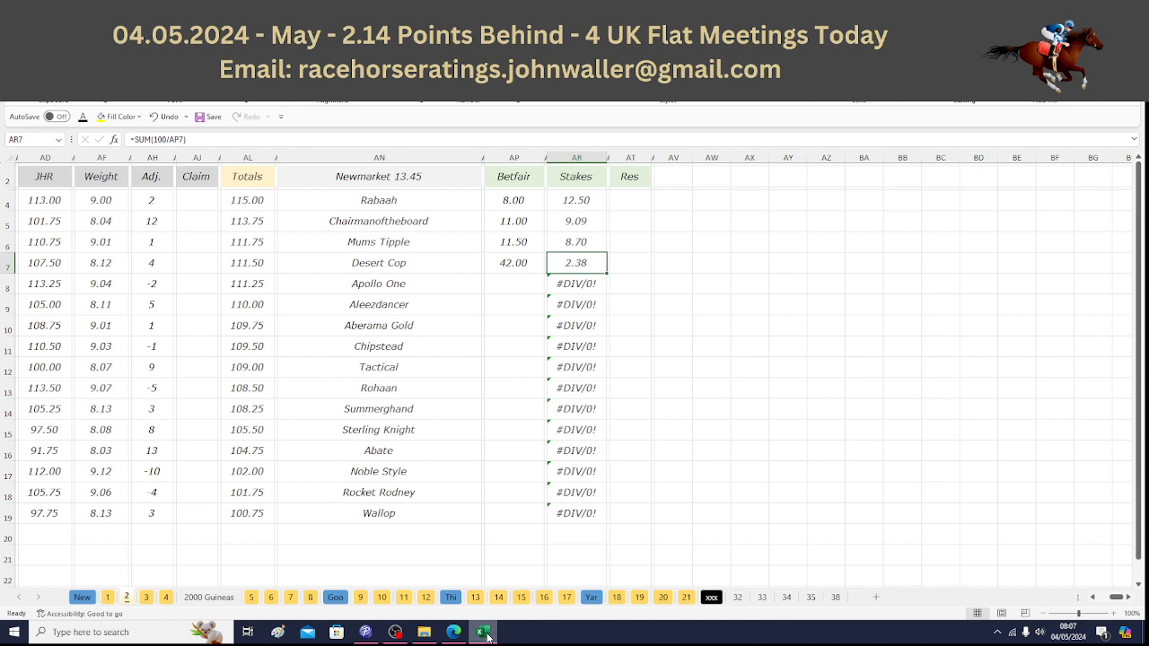
Step: Look up Apollo One's back odds on Matchbook and enter 12.5 as its Betfair price in the Excel sheet
key(Down)
key(Left)
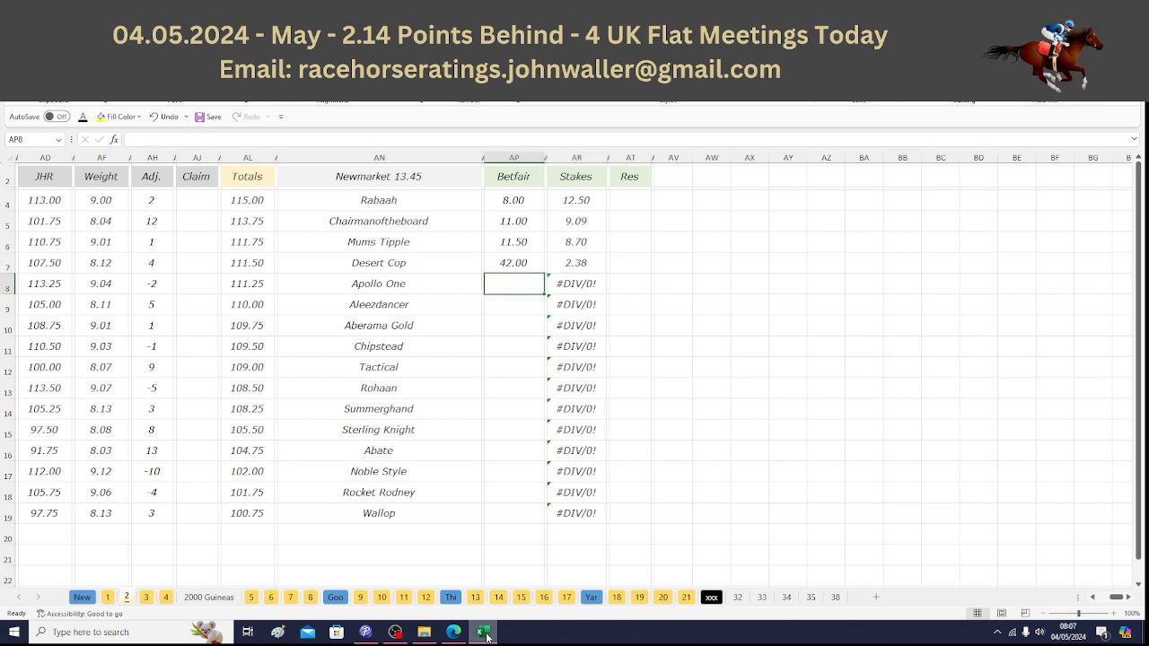
click(465, 635)
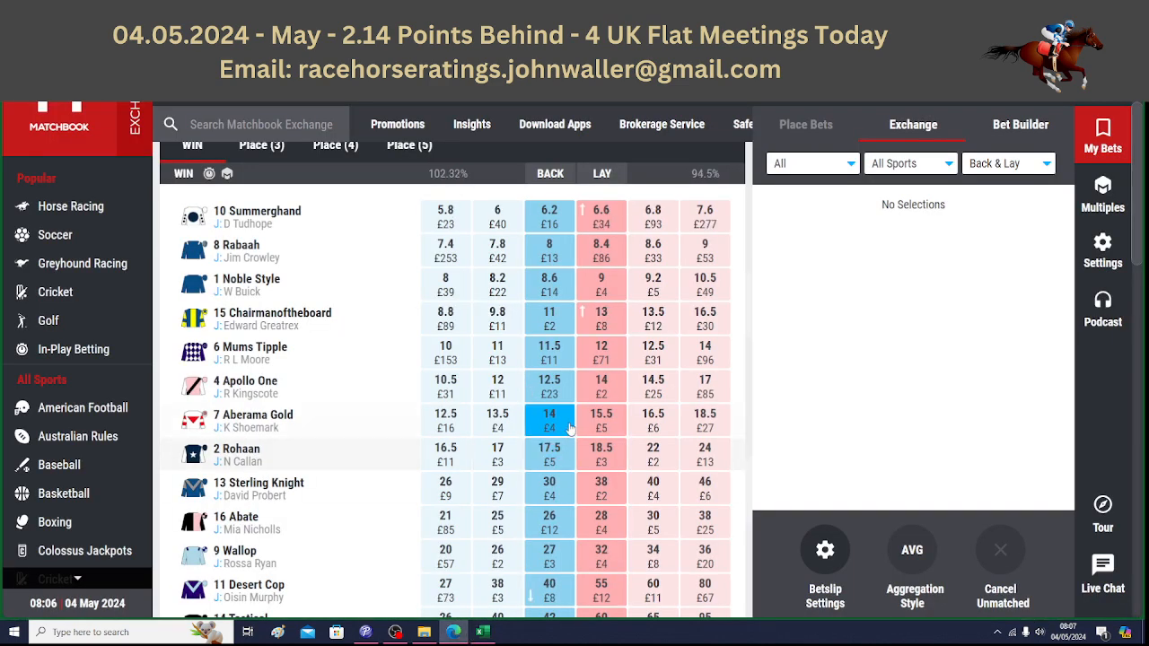
click(482, 631)
text(12.5)
key(Return)
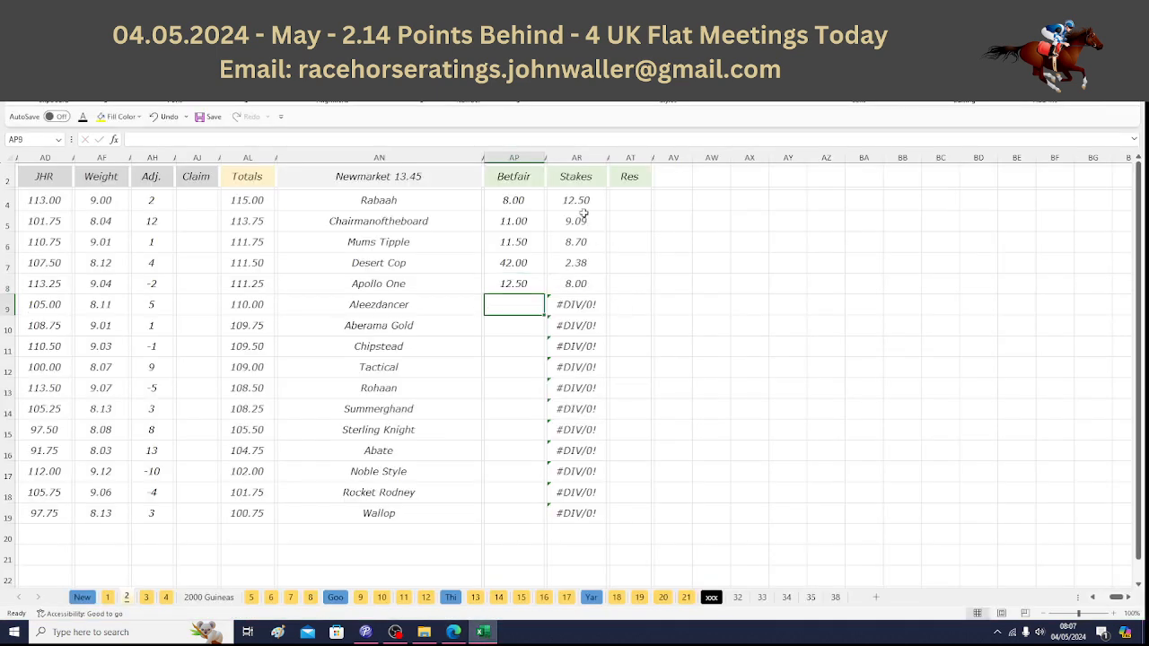
Step: Check the combined stakes of the first five horses, then enter Aleezdancer's Matchbook back odds of 29 as its Betfair price in Excel
drag(575, 202, 575, 281)
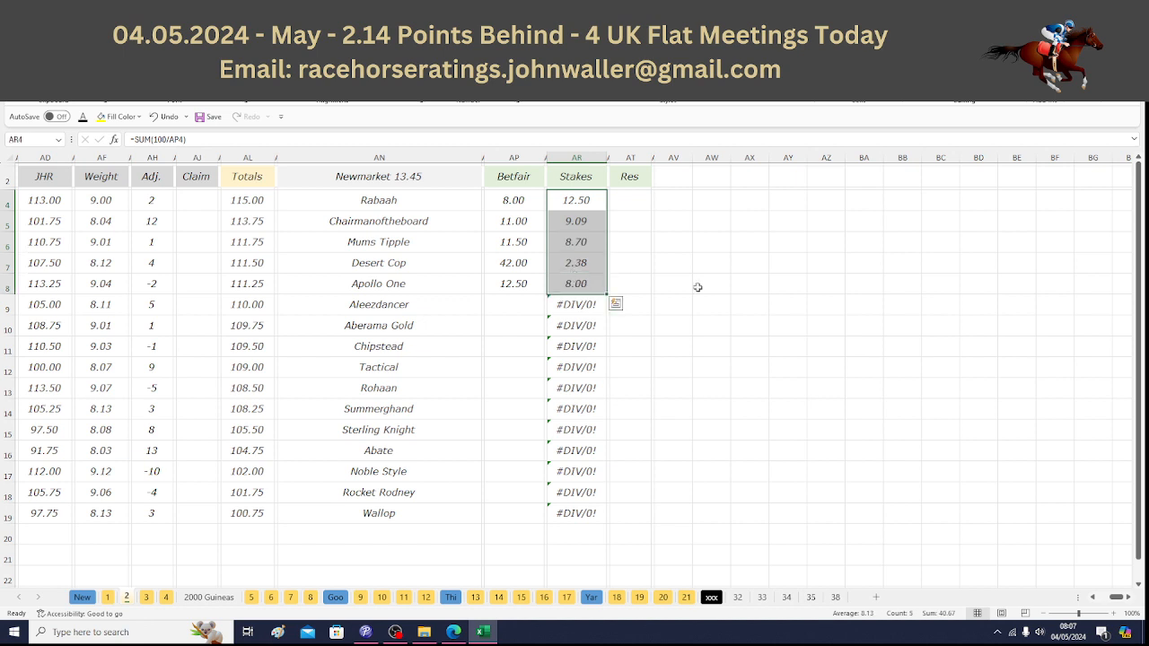
click(510, 303)
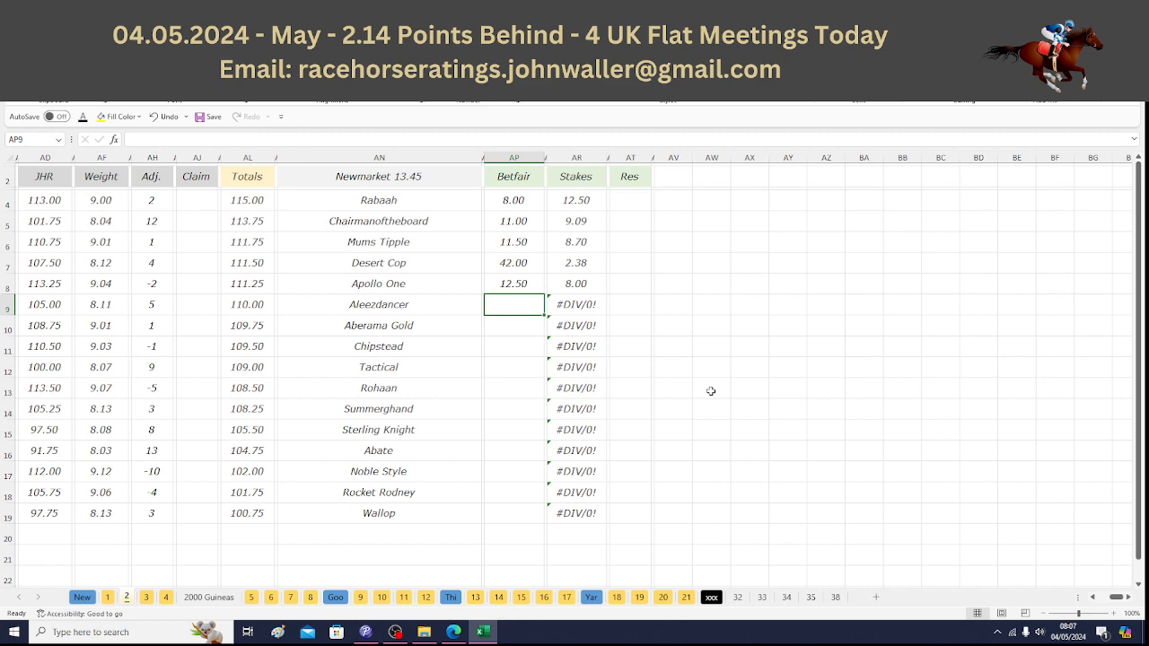
click(457, 634)
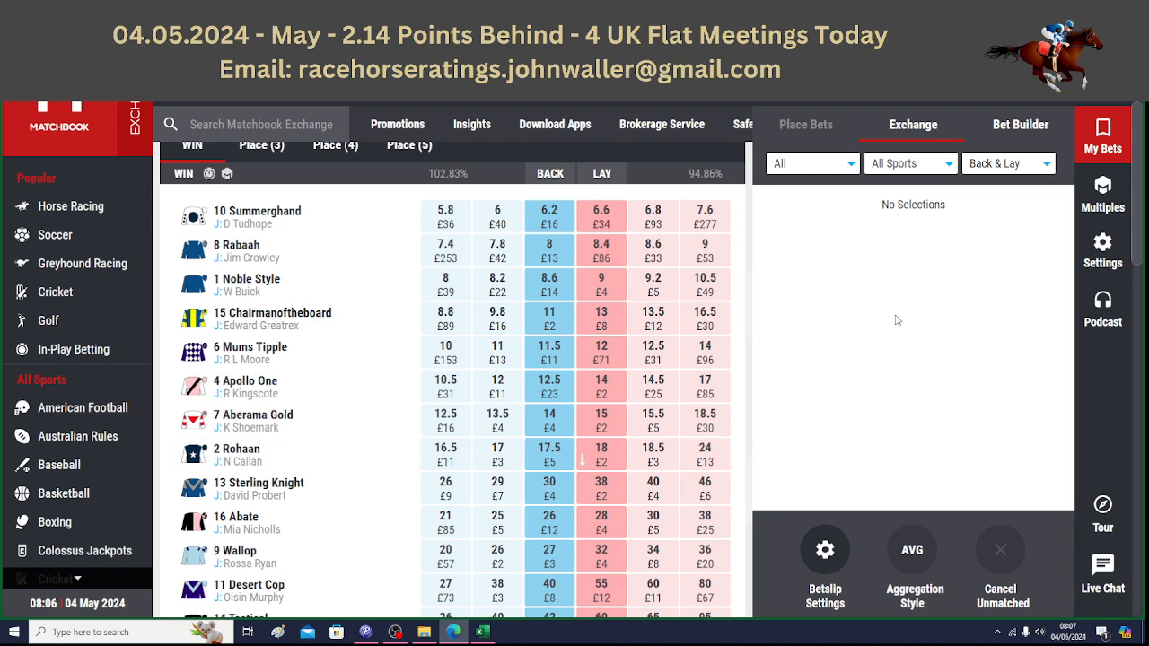
scroll(1138, 173, down, 3)
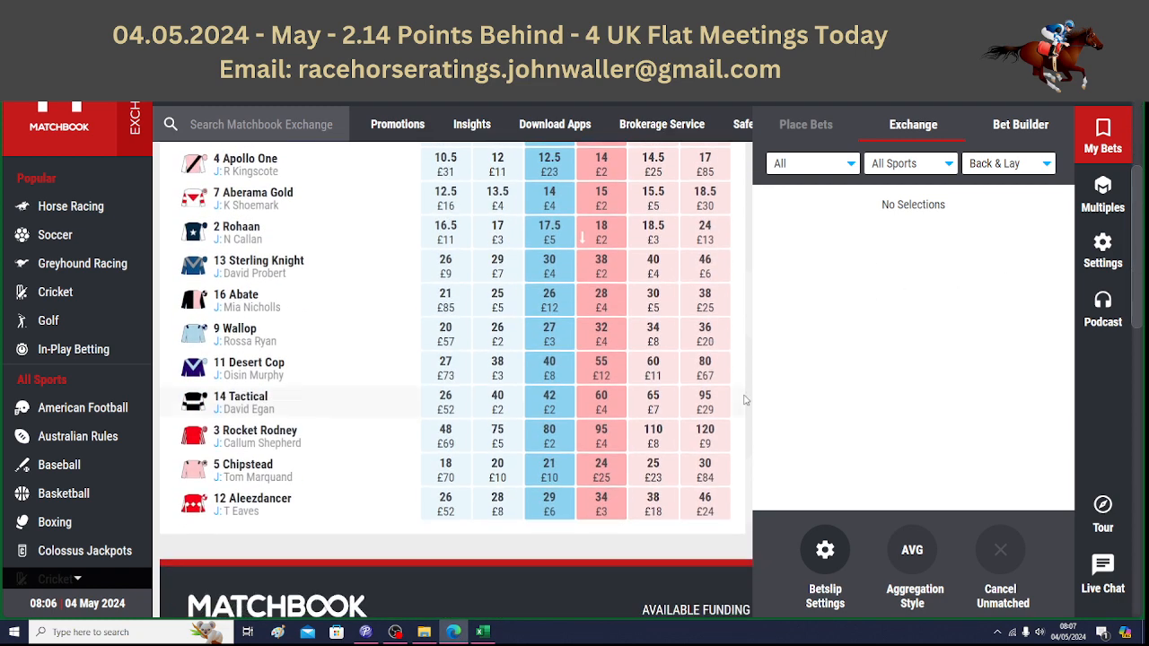
click(481, 631)
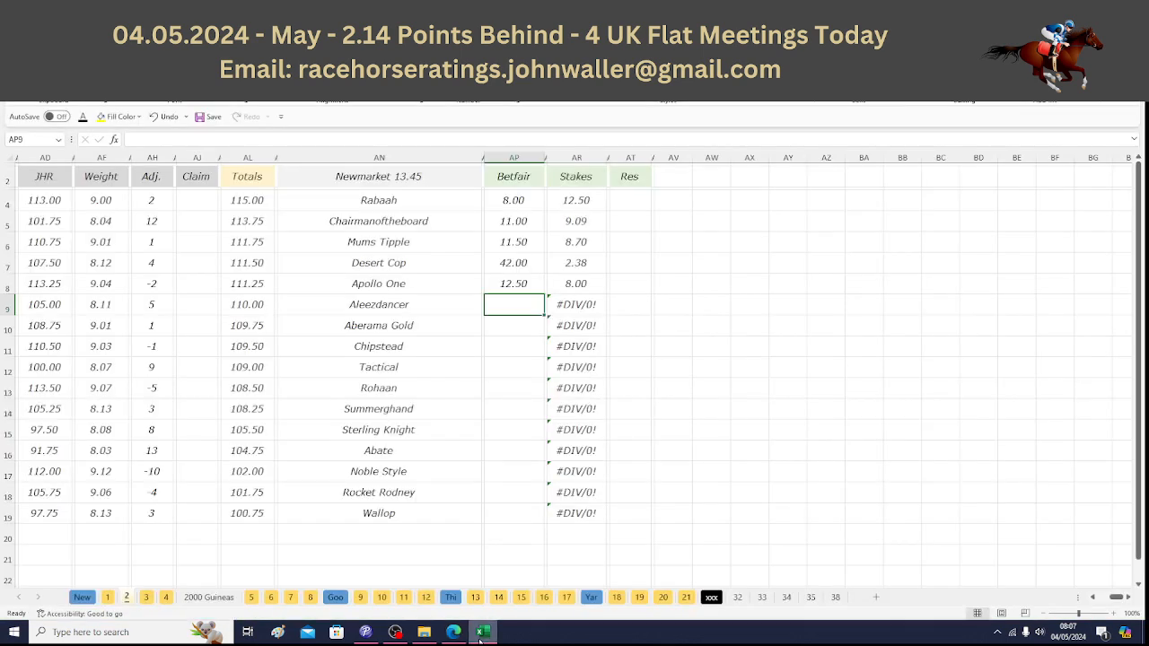
text(29)
key(Return)
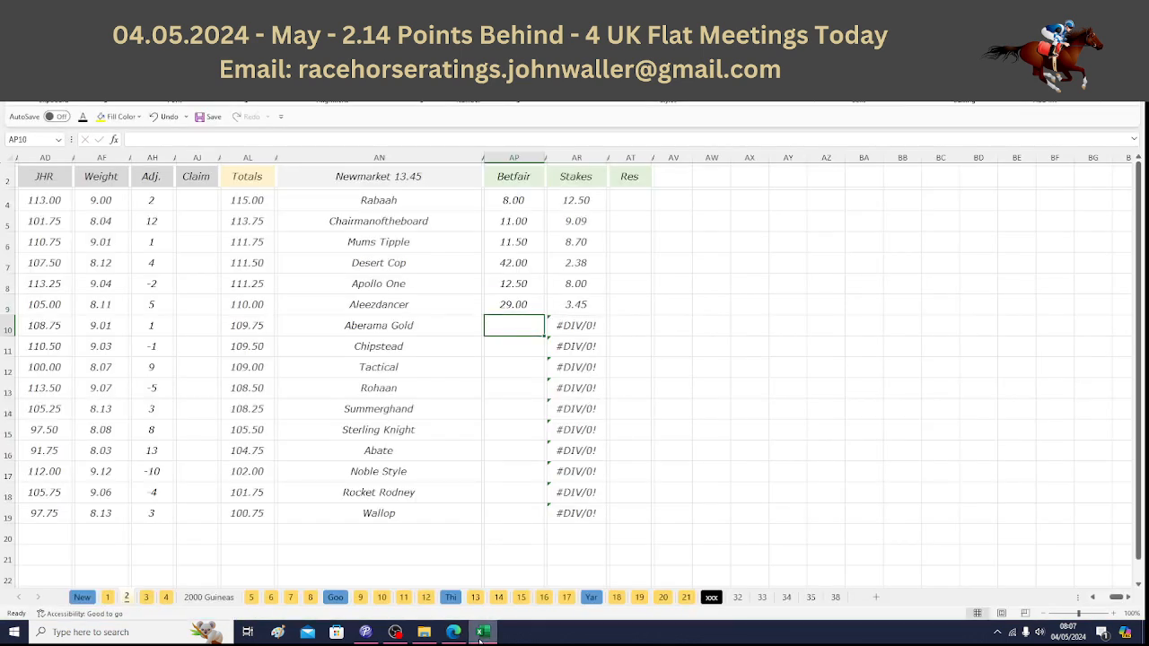
Step: Look up Aberama Gold's back odds on Matchbook and enter 14 as its Betfair price in the Excel sheet
key(Up)
key(Down)
click(483, 633)
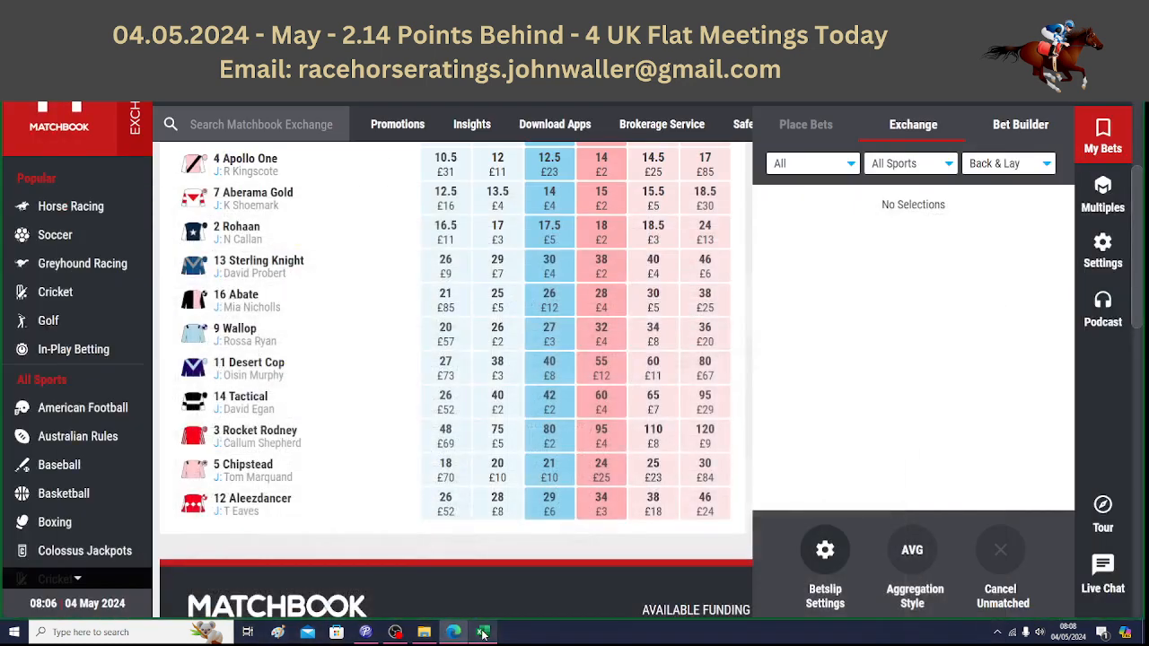
scroll(1140, 244, up, 3)
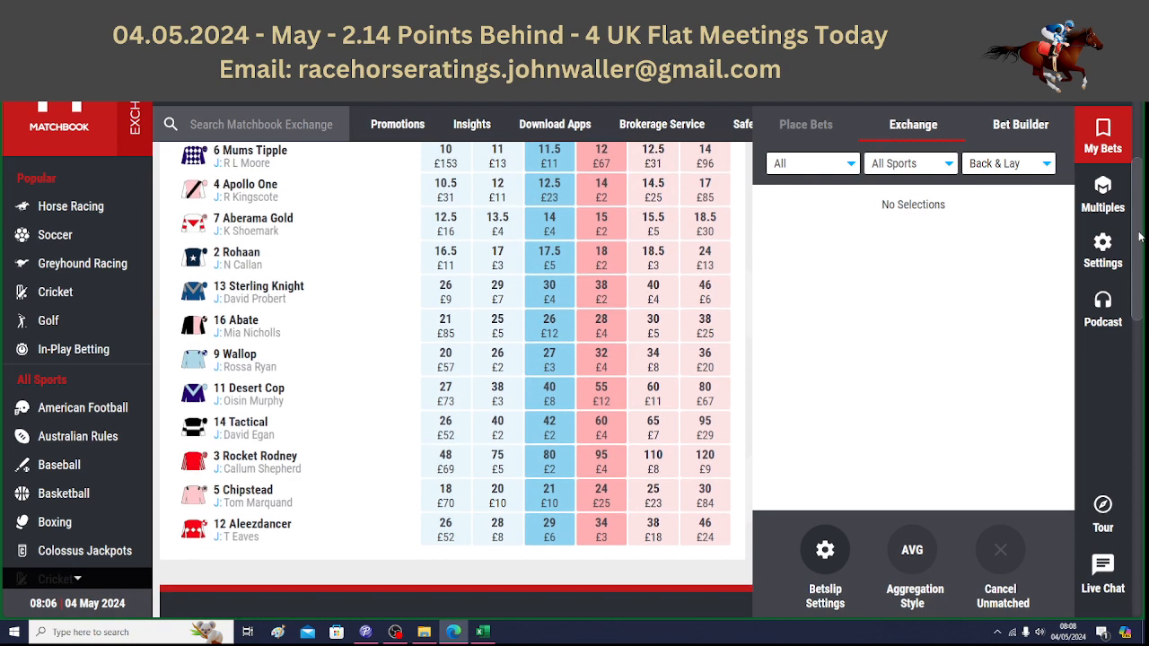
scroll(1140, 244, up, 2)
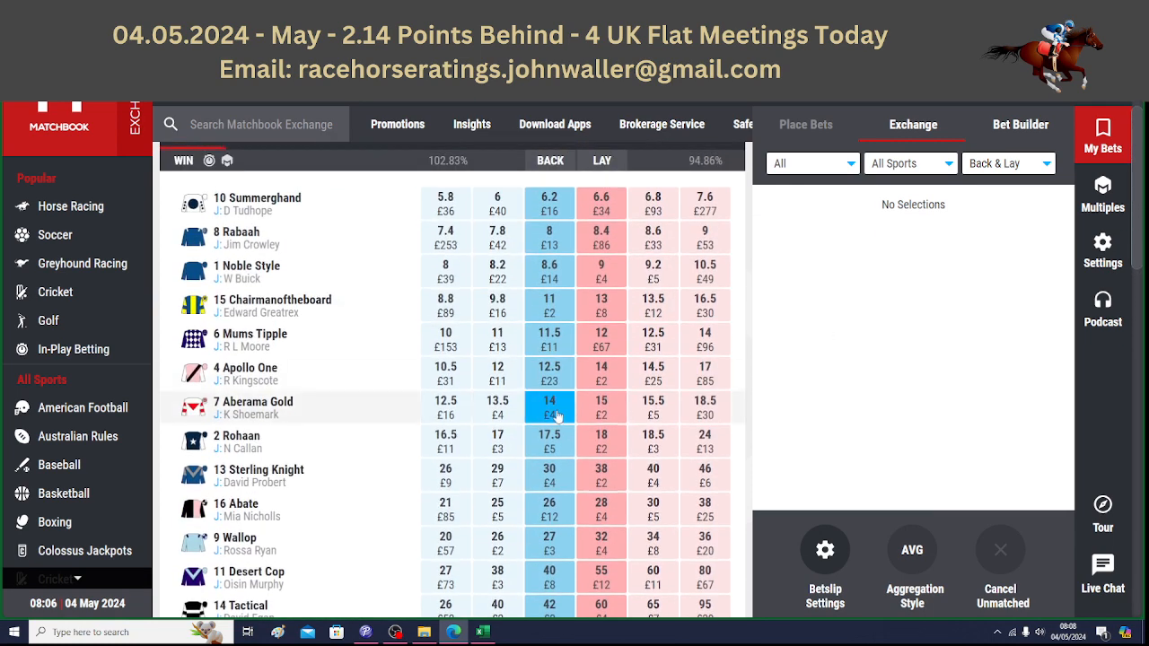
click(483, 632)
text(14)
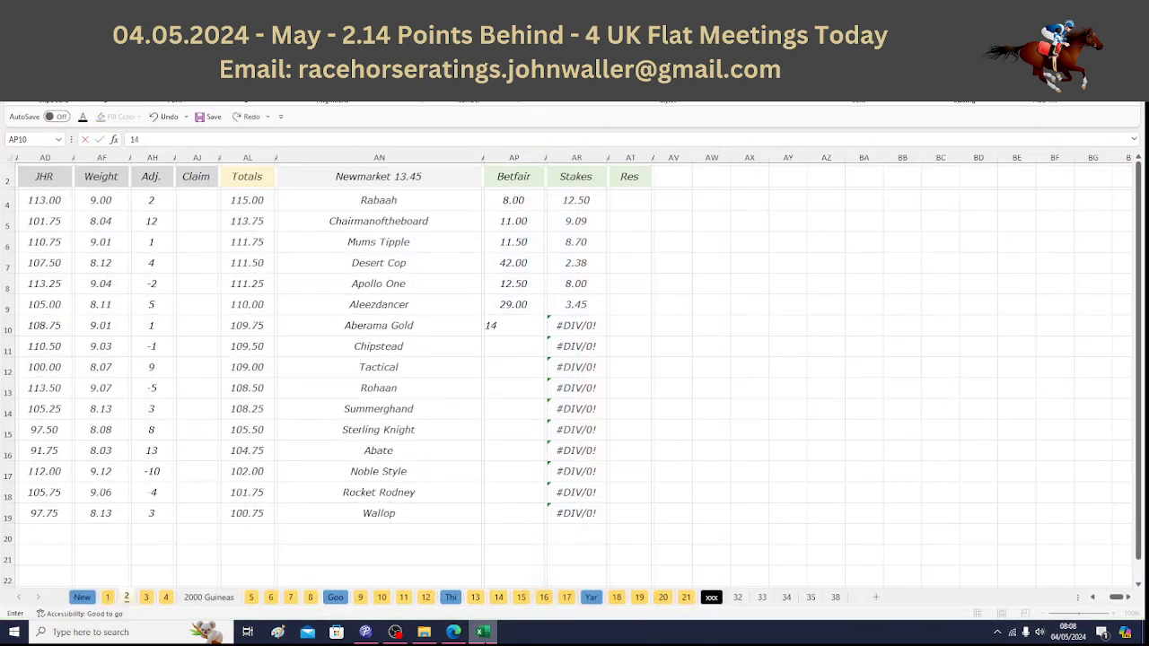
key(Return)
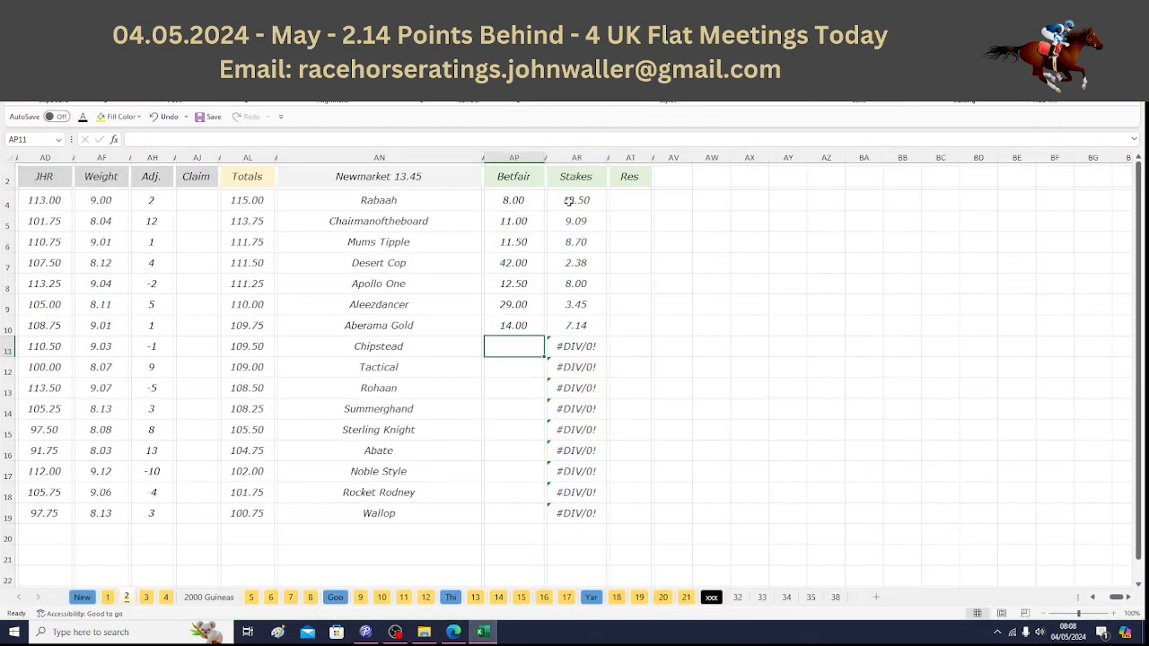
Step: Check the combined stakes of the first six horses, then set Aberama Gold's stake to 5.88
drag(568, 201, 573, 296)
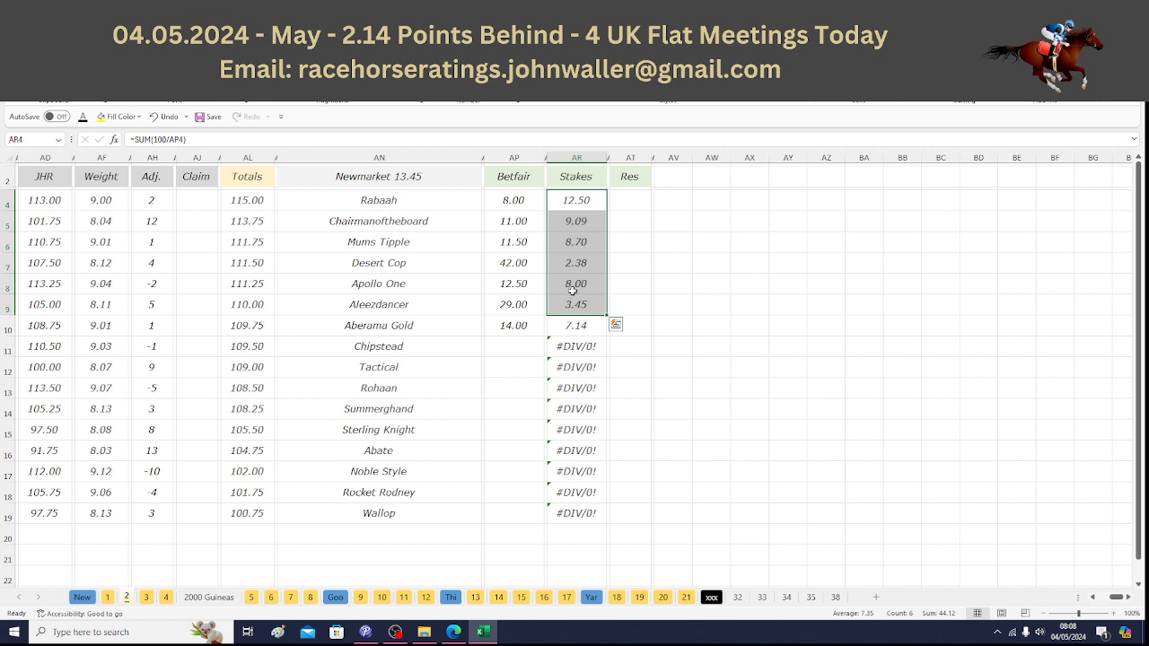
click(576, 329)
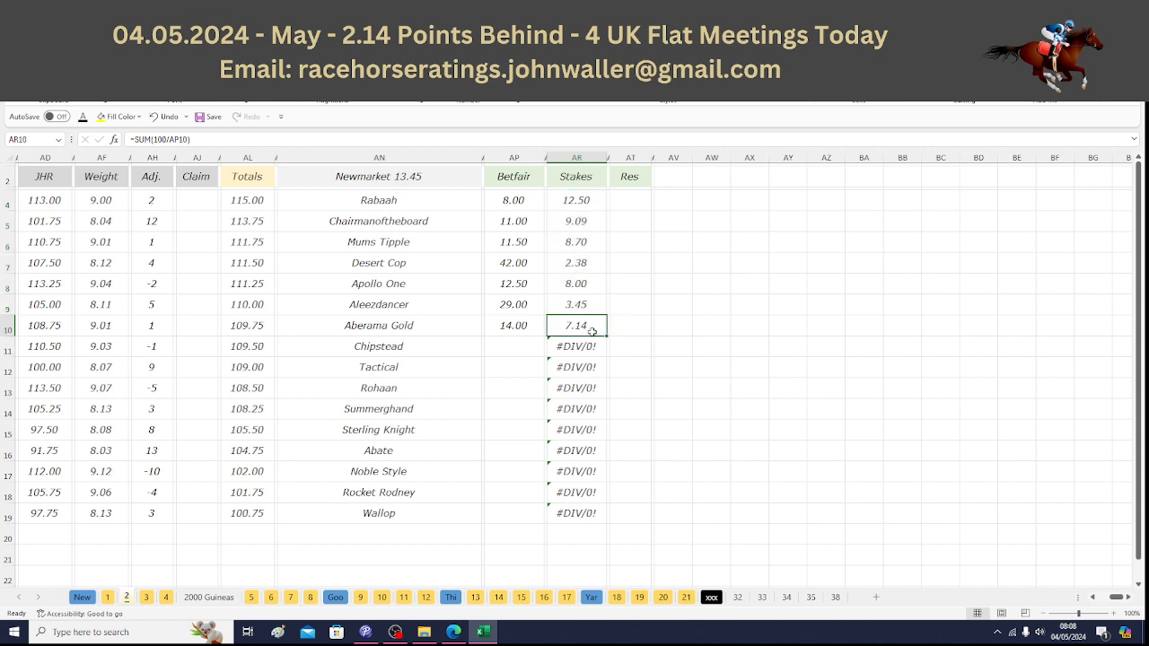
text(5.88)
key(Return)
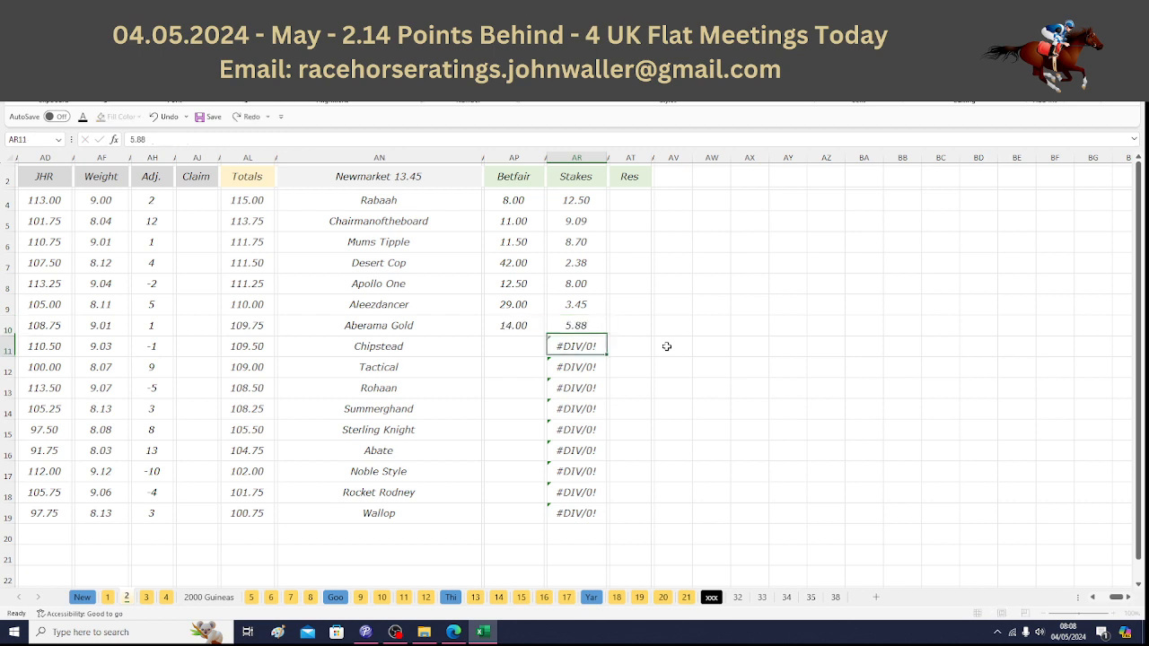
Step: Review the Newmarket 13.45 selections one by one, from Rabaah down to Aberama Gold
click(445, 179)
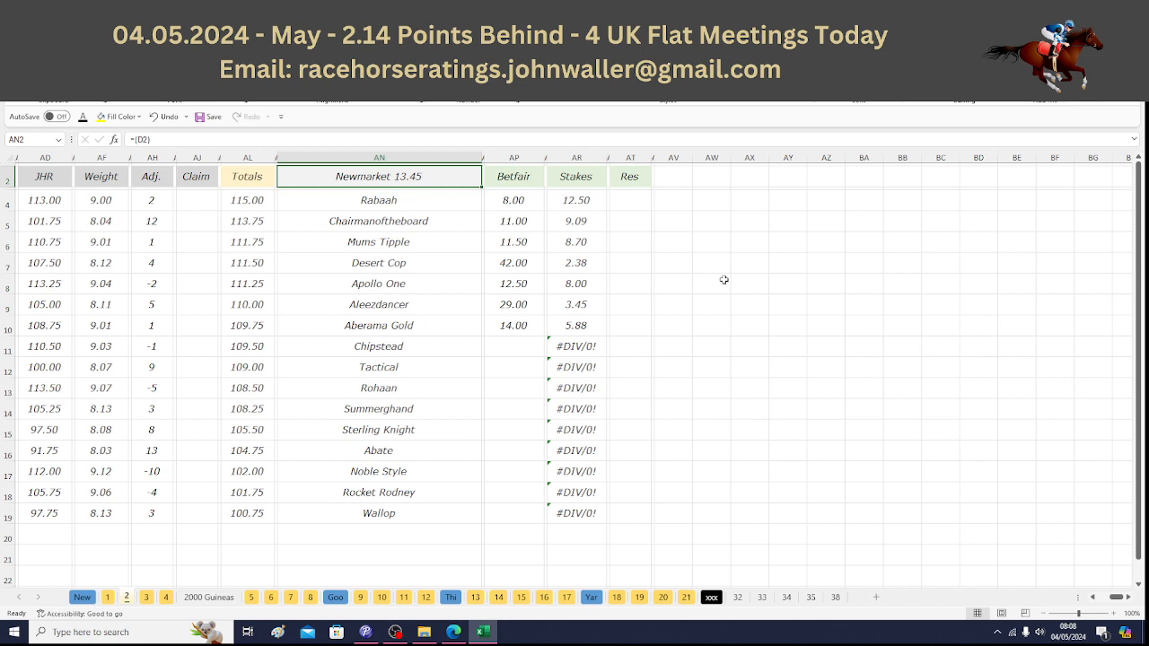
key(Down)
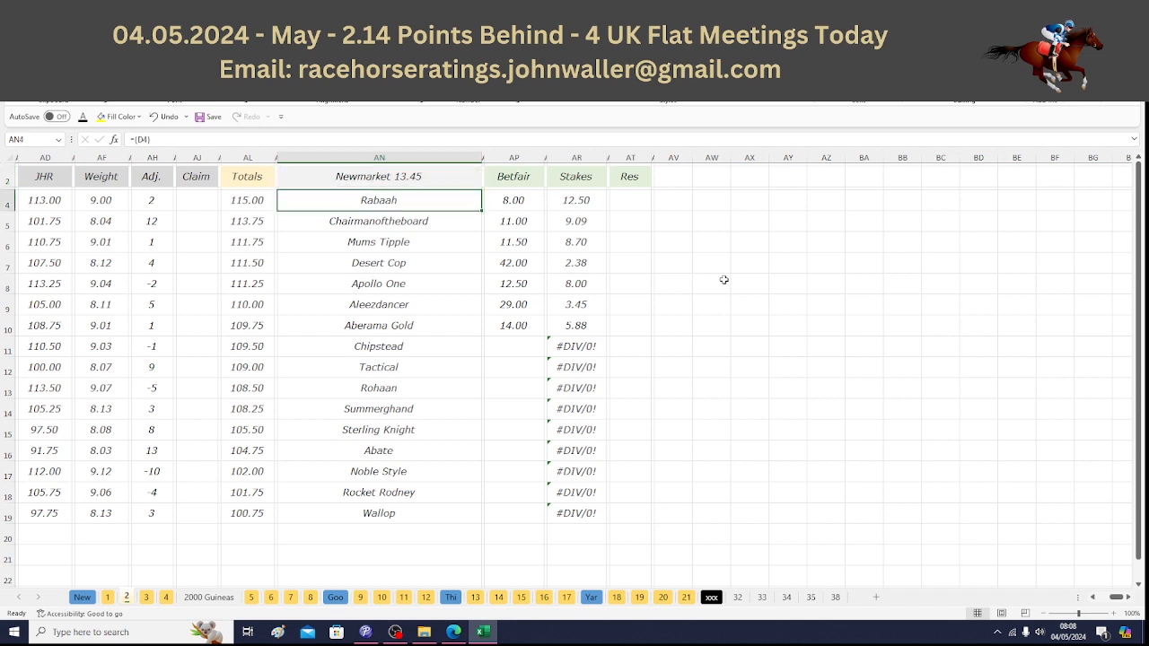
key(Down)
key(Down)
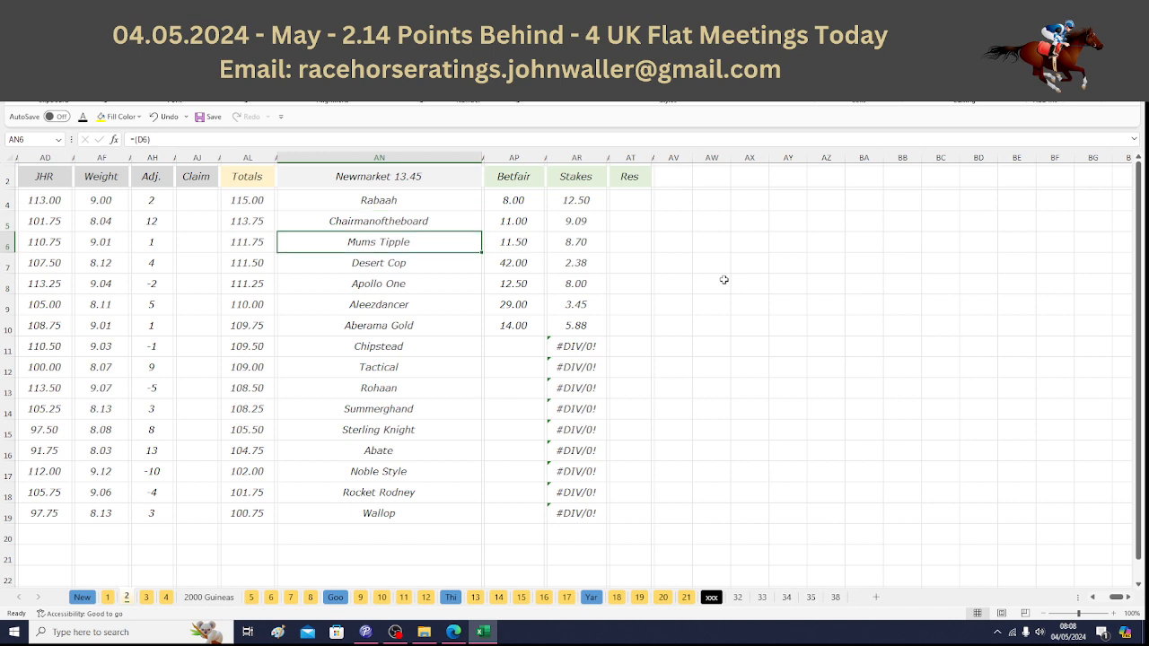
key(Down)
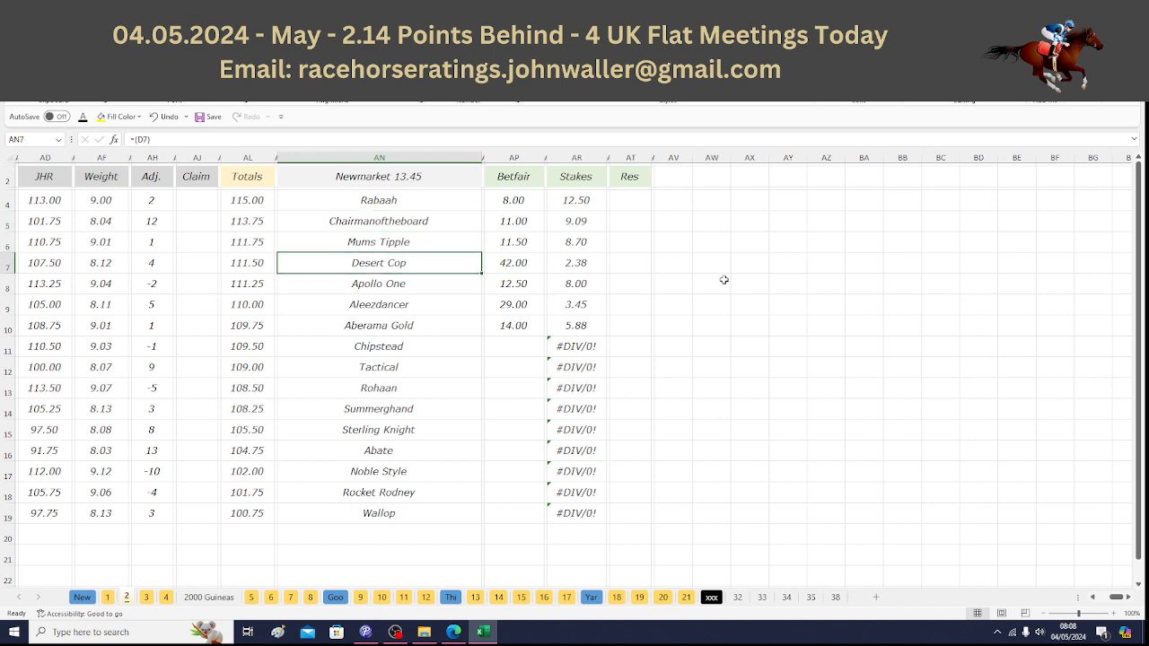
key(Down)
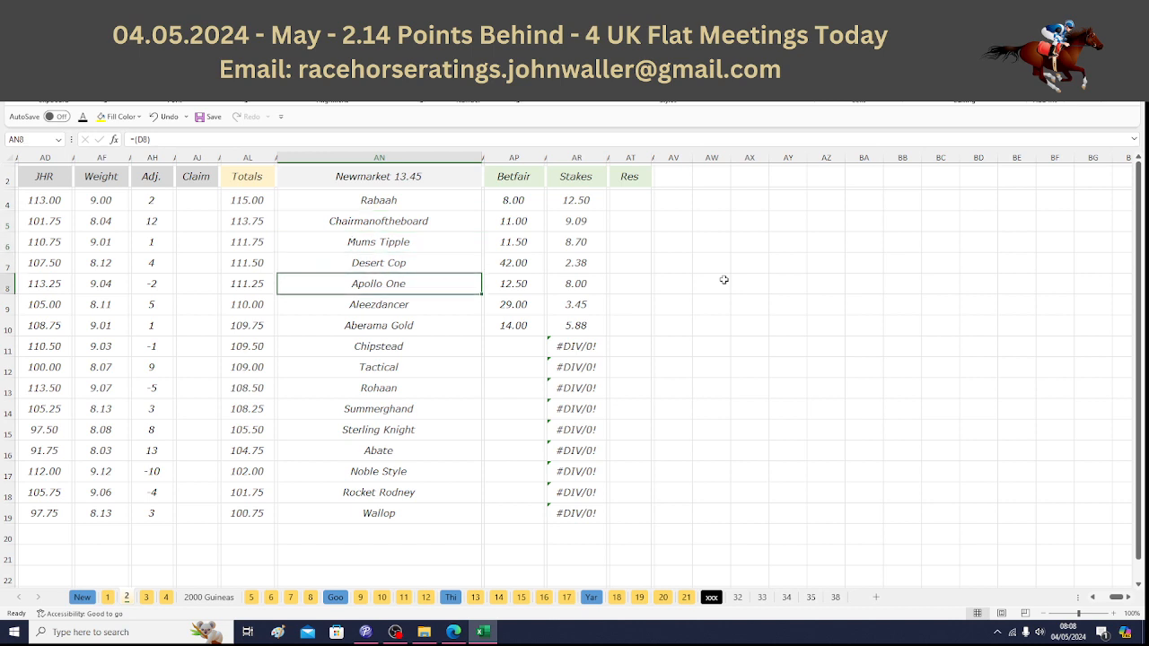
key(Down)
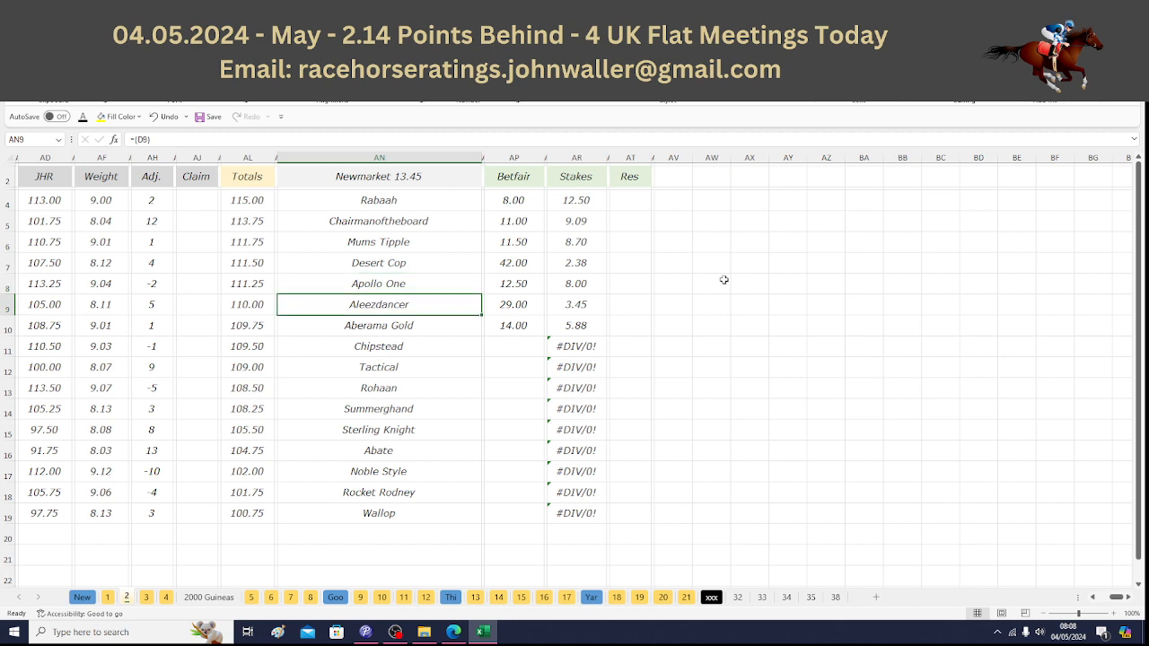
key(Down)
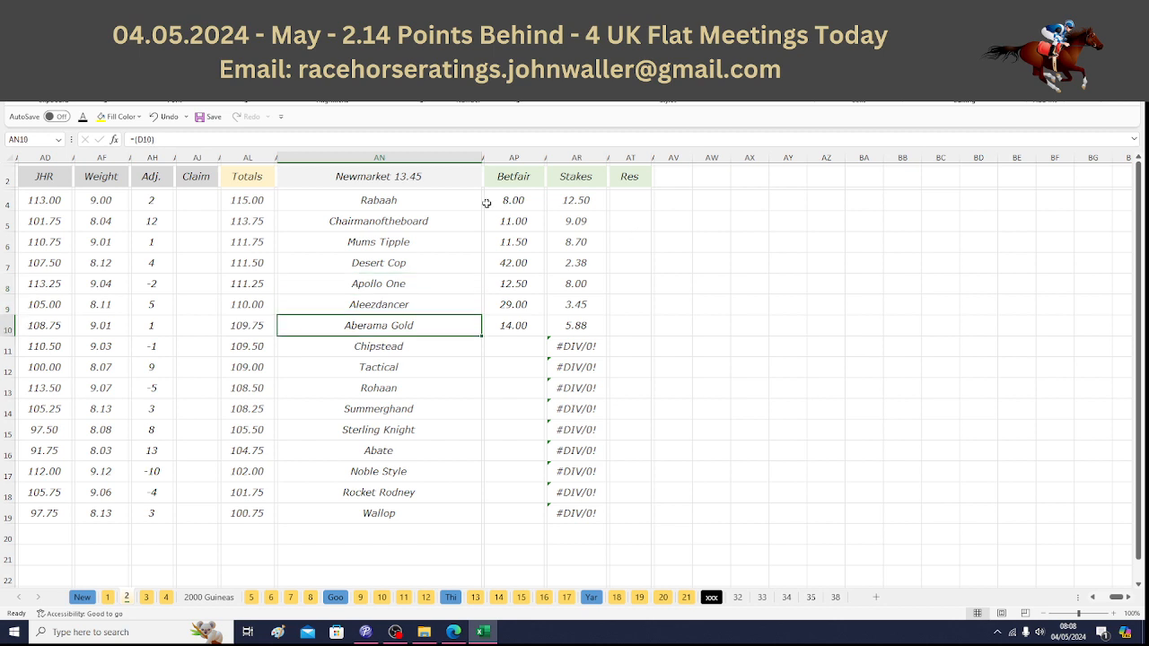
click(54, 179)
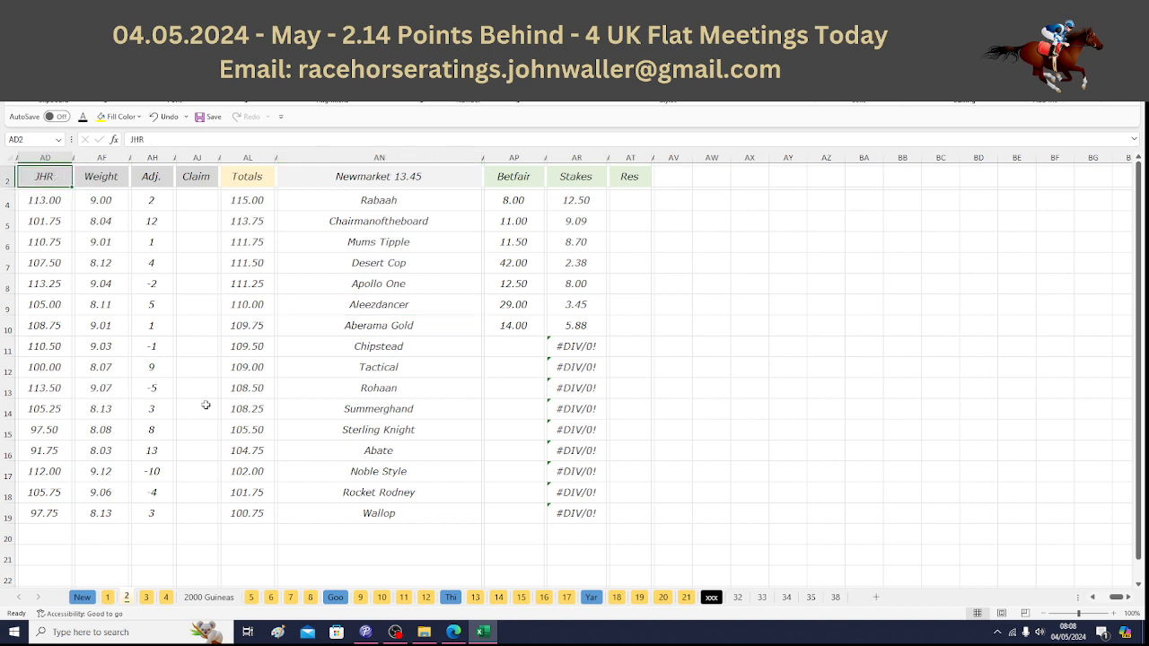
Step: Open the Newmarket 14.20 race on sheet 3 of the workbook, then switch to Matchbook and open its 14:20 market
click(146, 599)
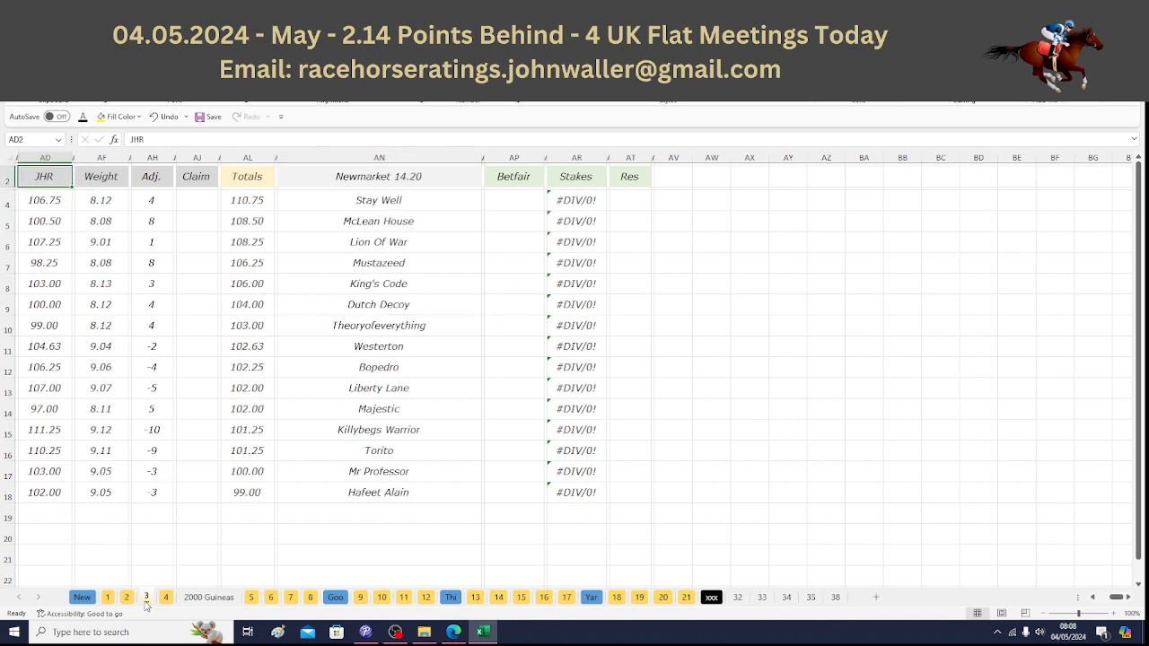
click(514, 202)
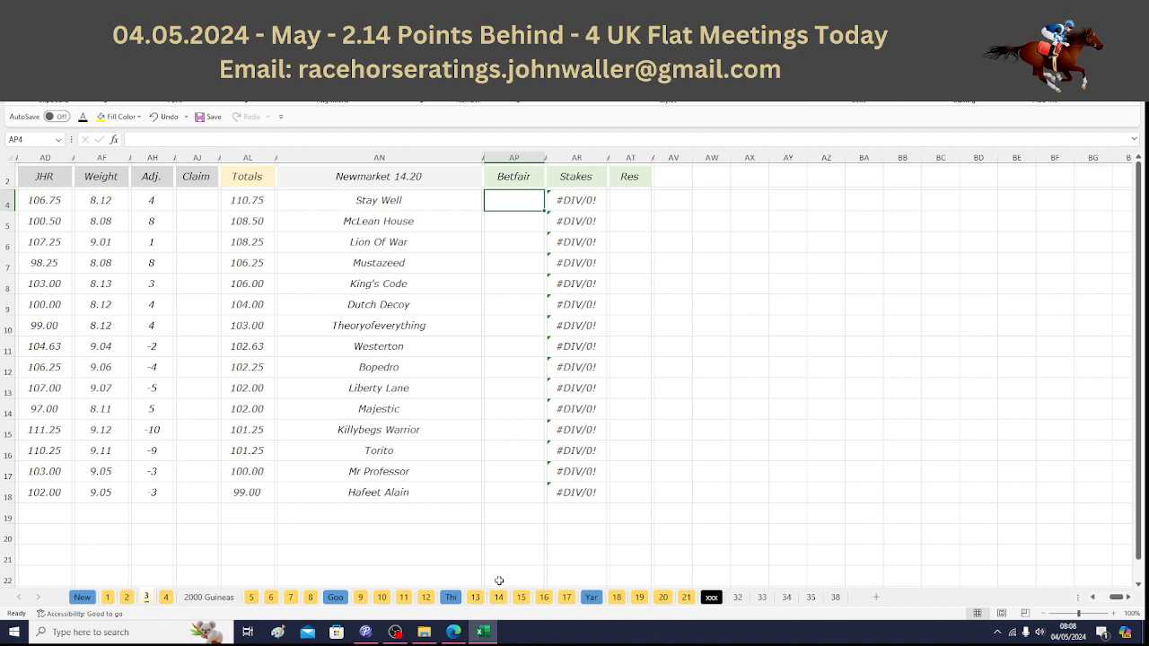
click(455, 631)
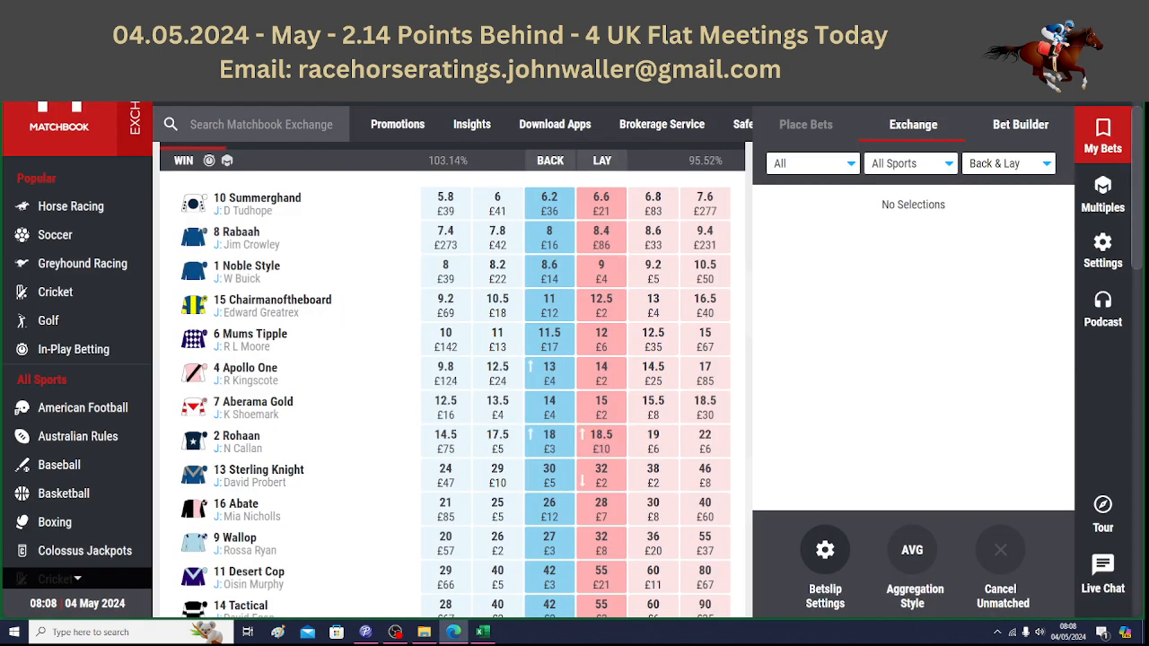
scroll(453, 380, up, 1)
scroll(452, 381, up, 3)
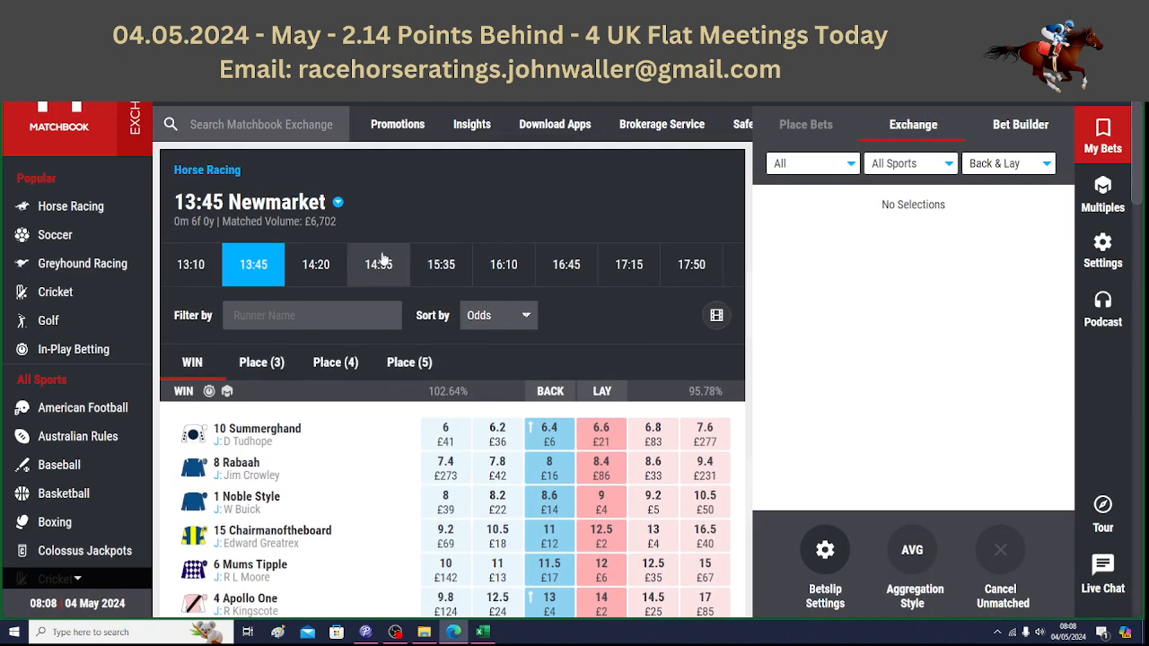
click(315, 264)
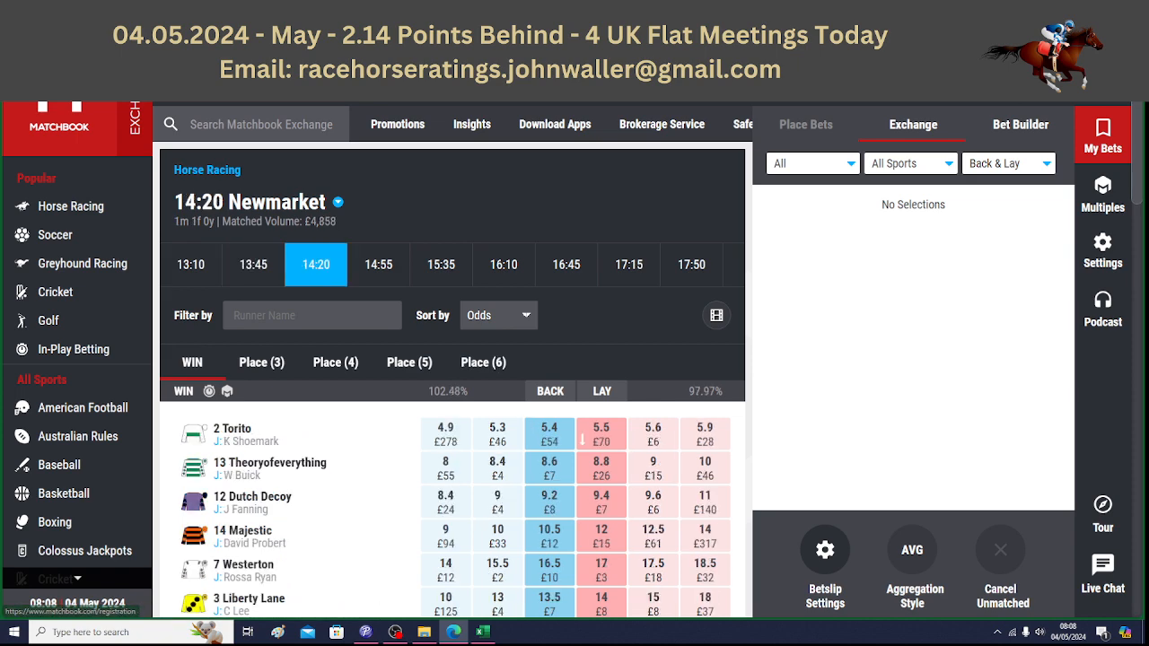
Step: Look up Stay Well's back odds on Matchbook and enter 55 as its Betfair price in the Excel sheet
scroll(315, 265, down, 2)
scroll(453, 376, down, 2)
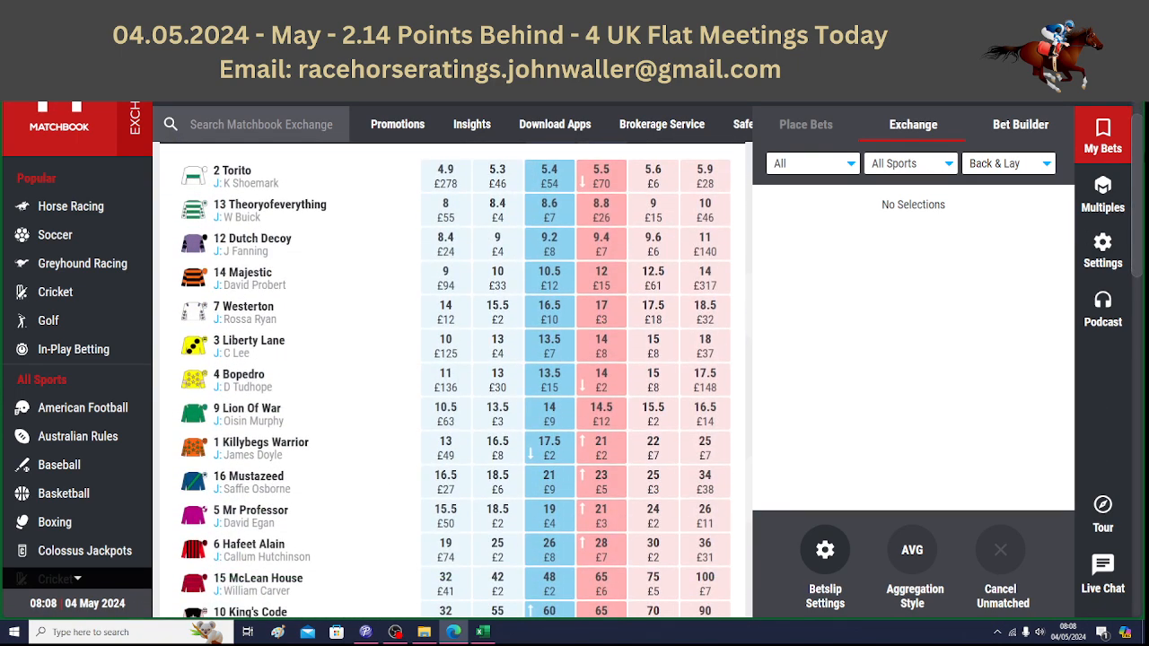
scroll(452, 377, down, 3)
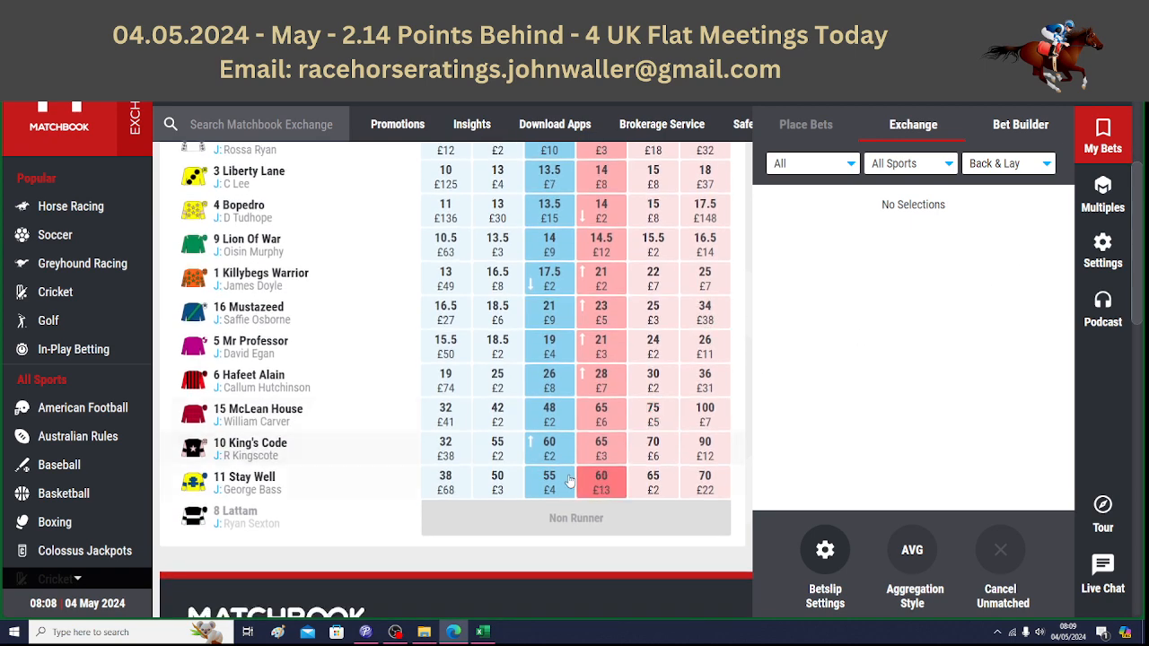
click(483, 632)
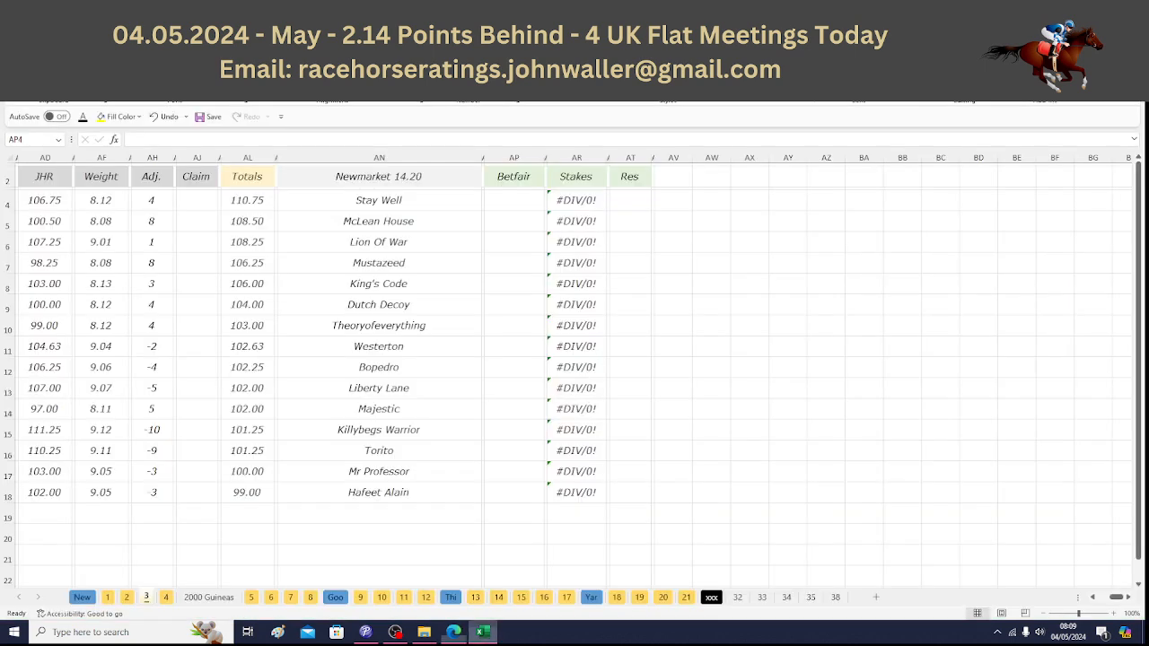
text(55)
key(Tab)
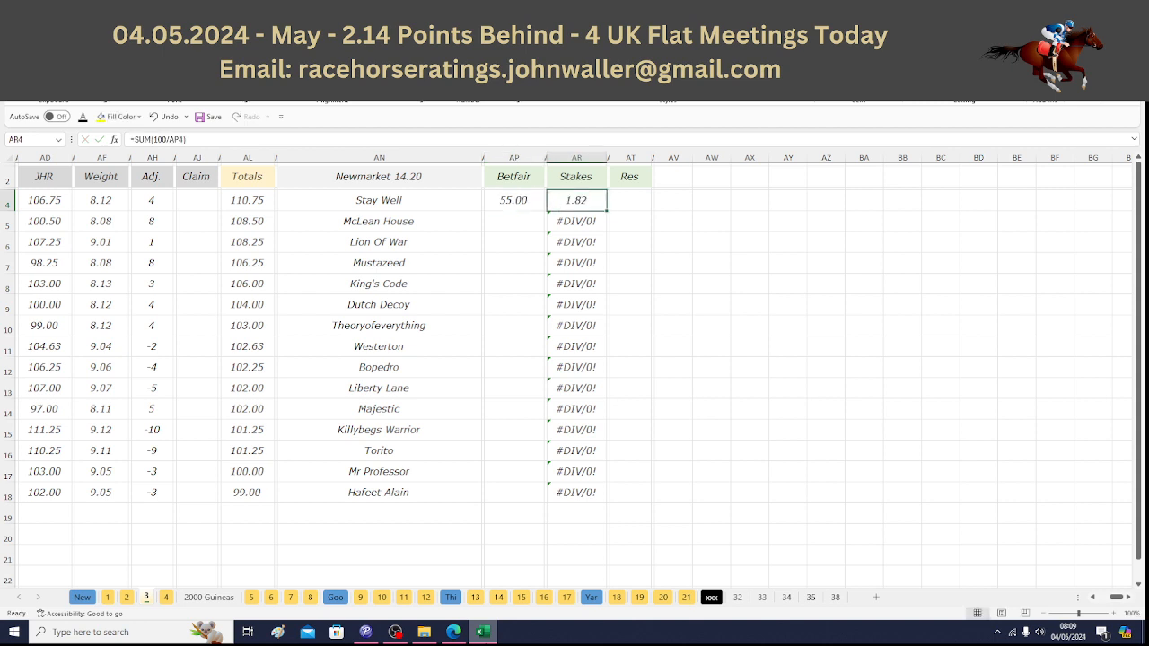
Step: Look up McLean House's back odds on Matchbook and enter 48 as its Betfair price in the Excel sheet
key(Down)
key(Left)
key(Left)
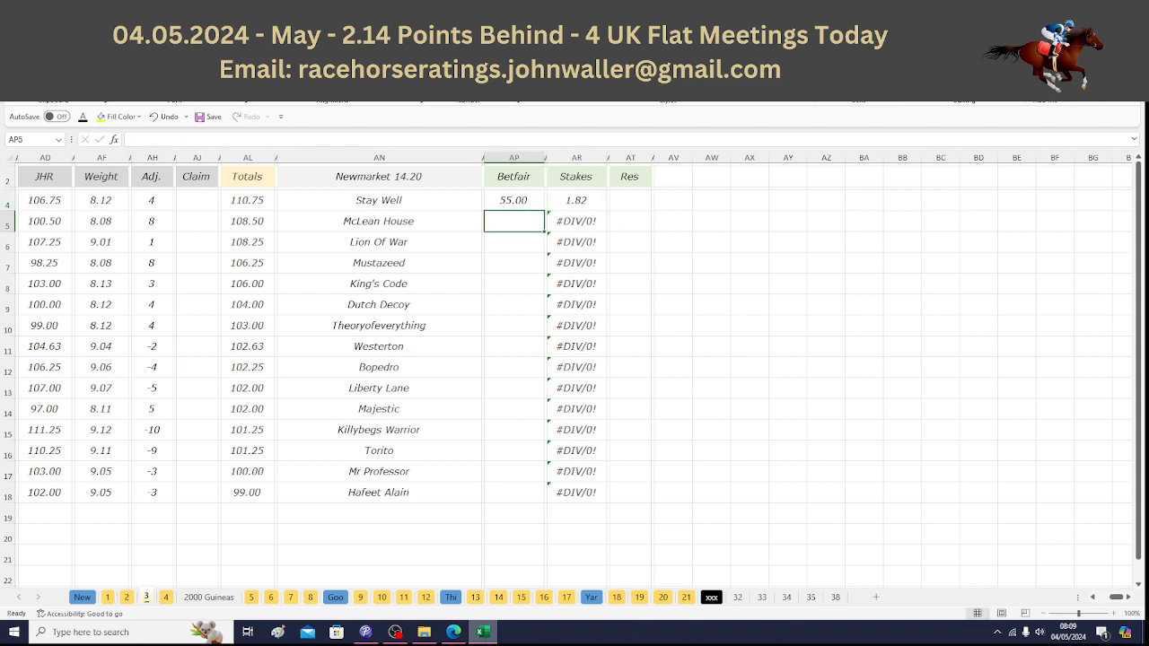
click(482, 635)
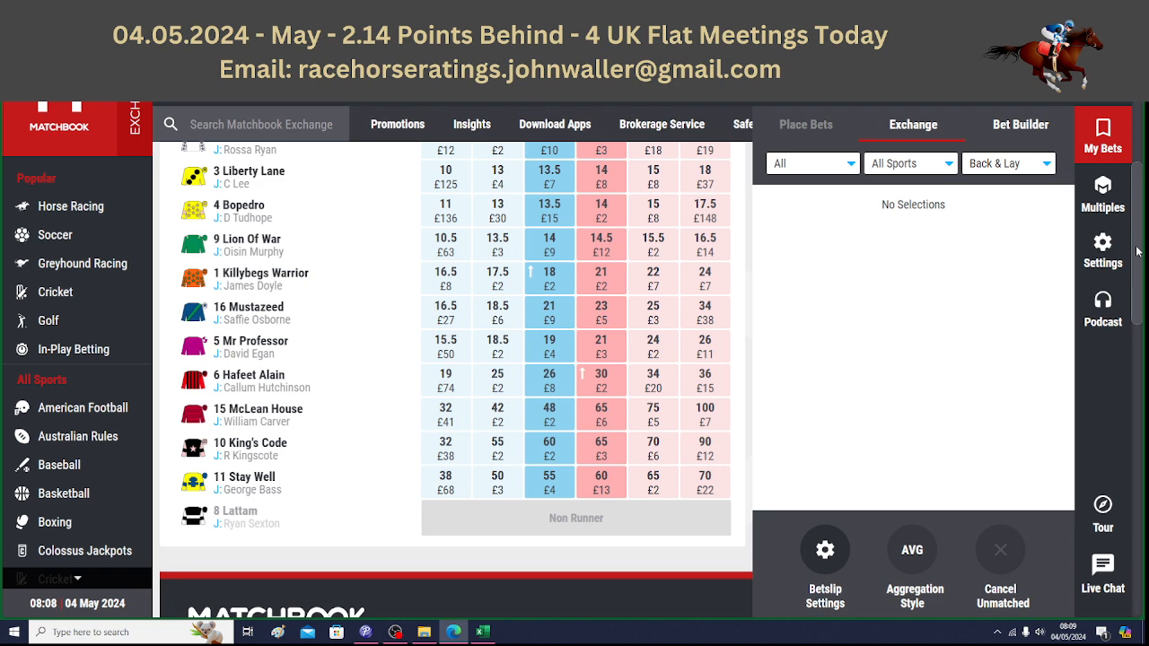
drag(1139, 257, 1138, 234)
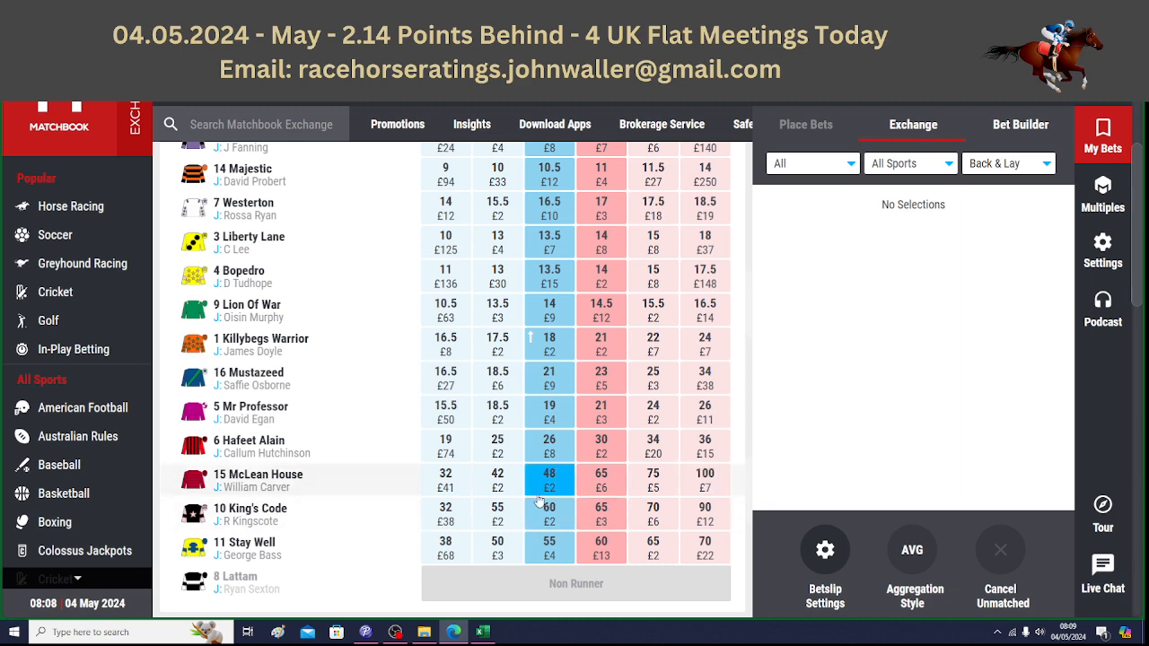
click(482, 632)
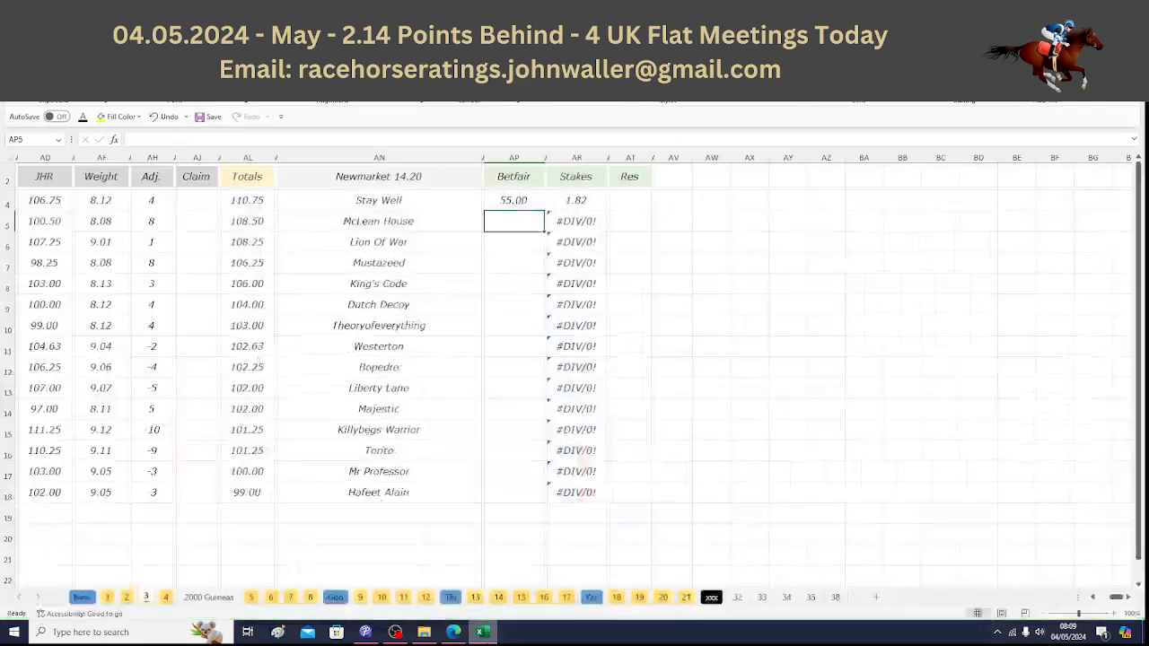
text(48)
key(Return)
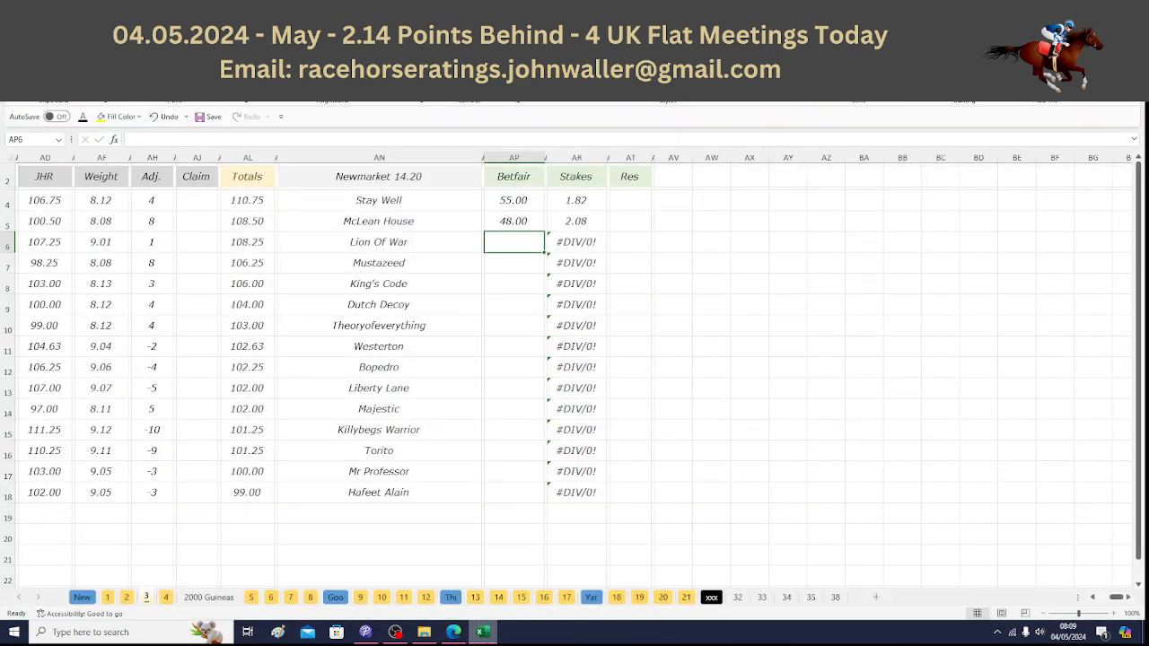
Step: Look up Lion Of War's back odds on Matchbook and enter 14 as its Betfair price in the Excel sheet
click(485, 633)
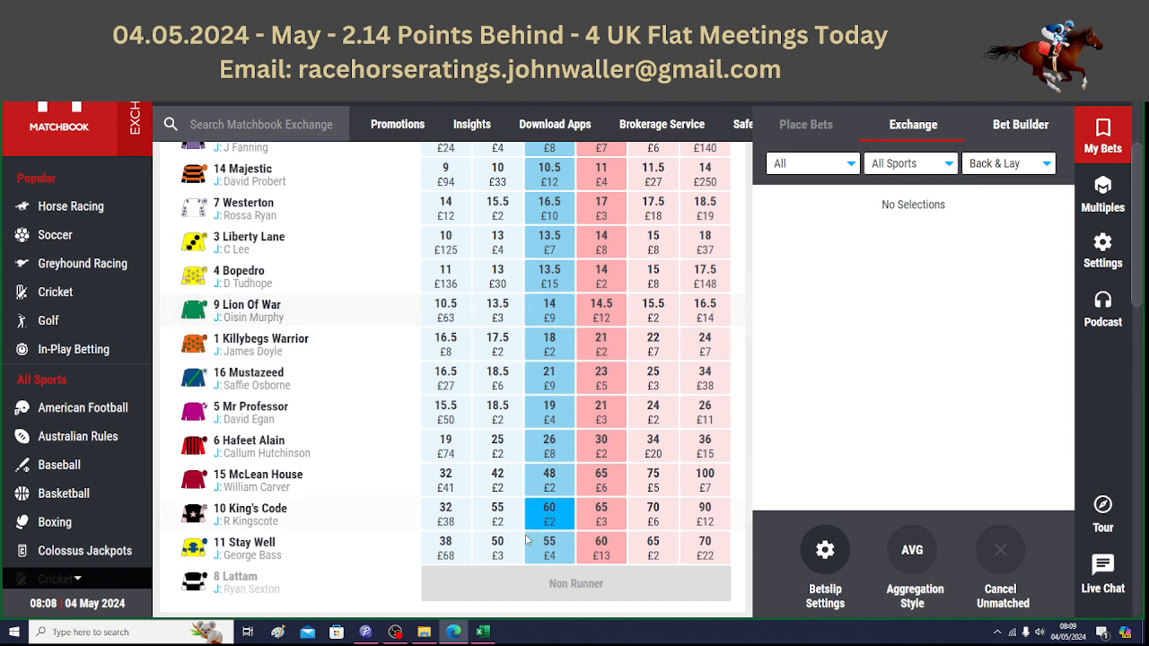
click(485, 633)
text(14)
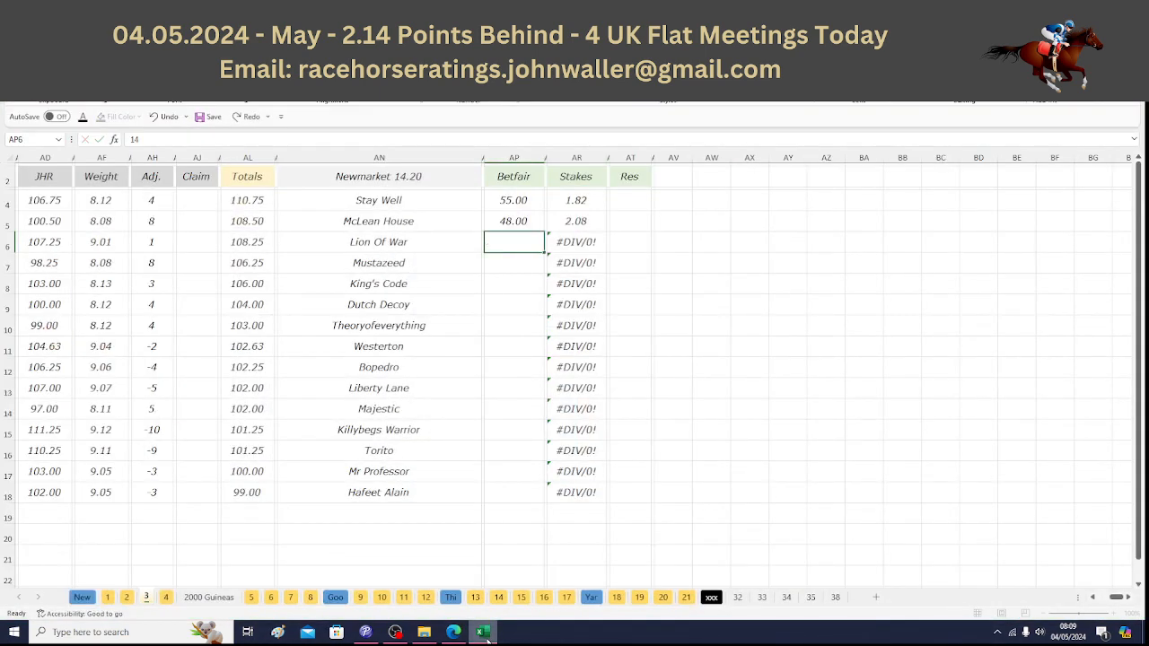
key(Return)
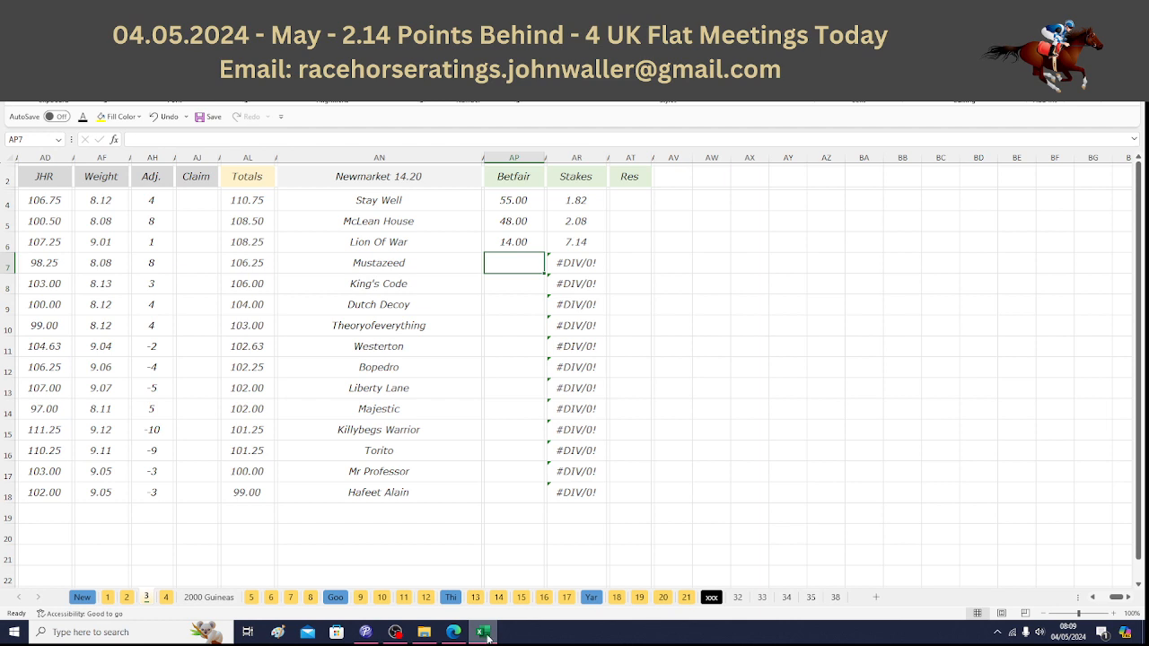
Step: Look up Mustazeed's back odds on Matchbook and enter 21 as its Betfair price in the Excel sheet
click(486, 633)
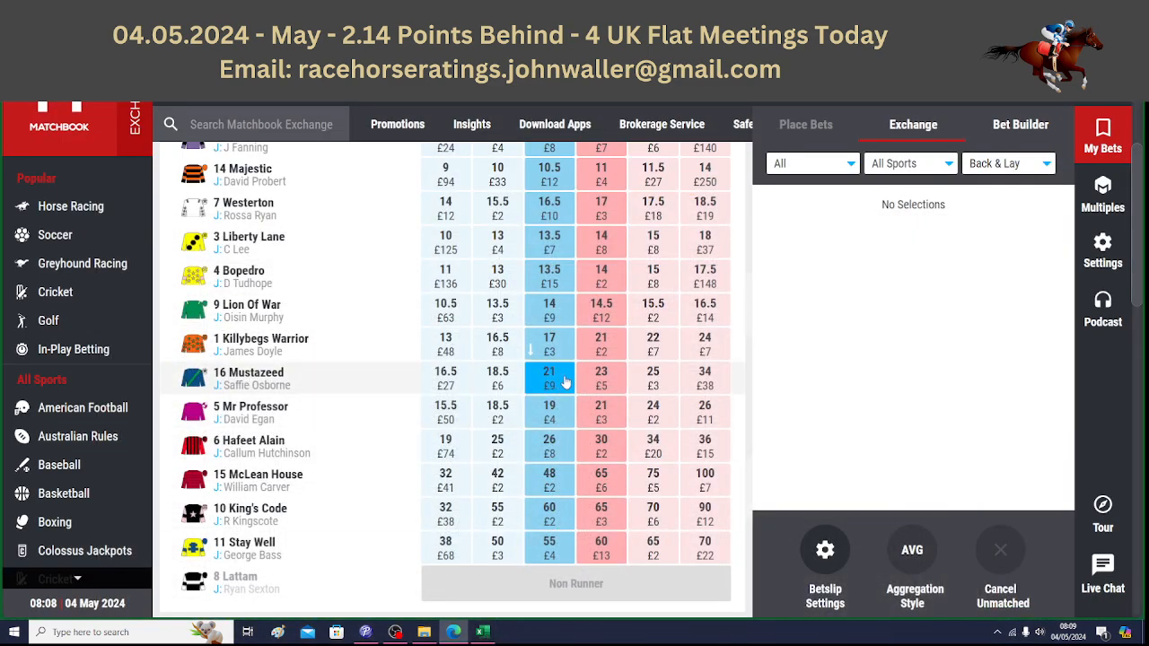
click(486, 634)
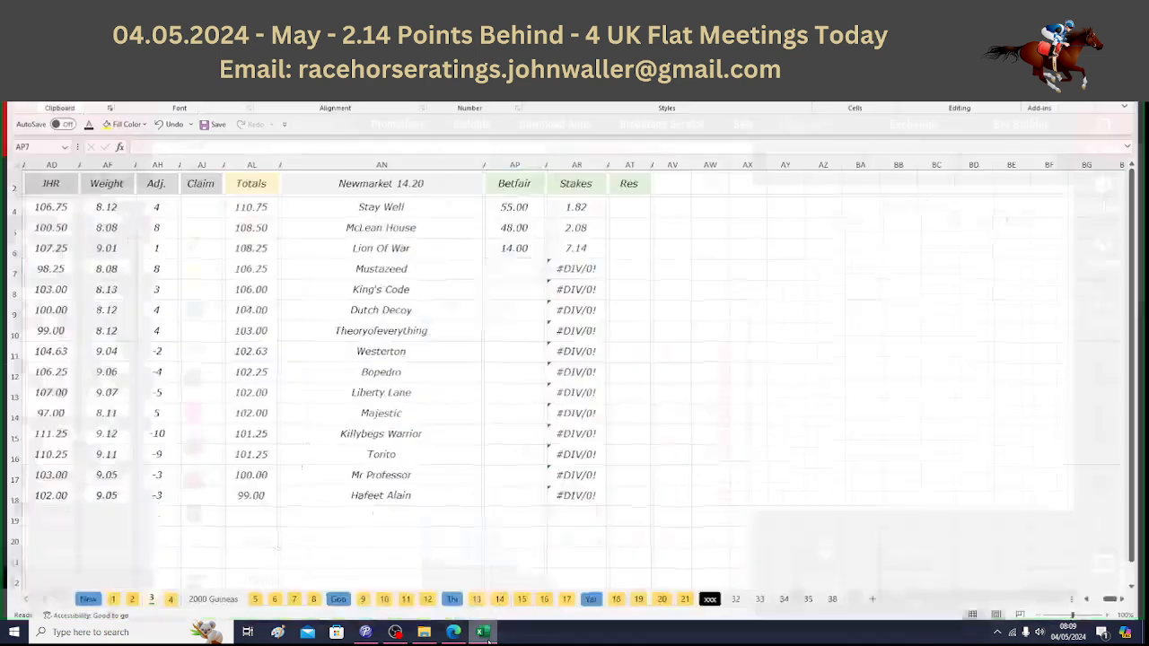
text(21)
key(Return)
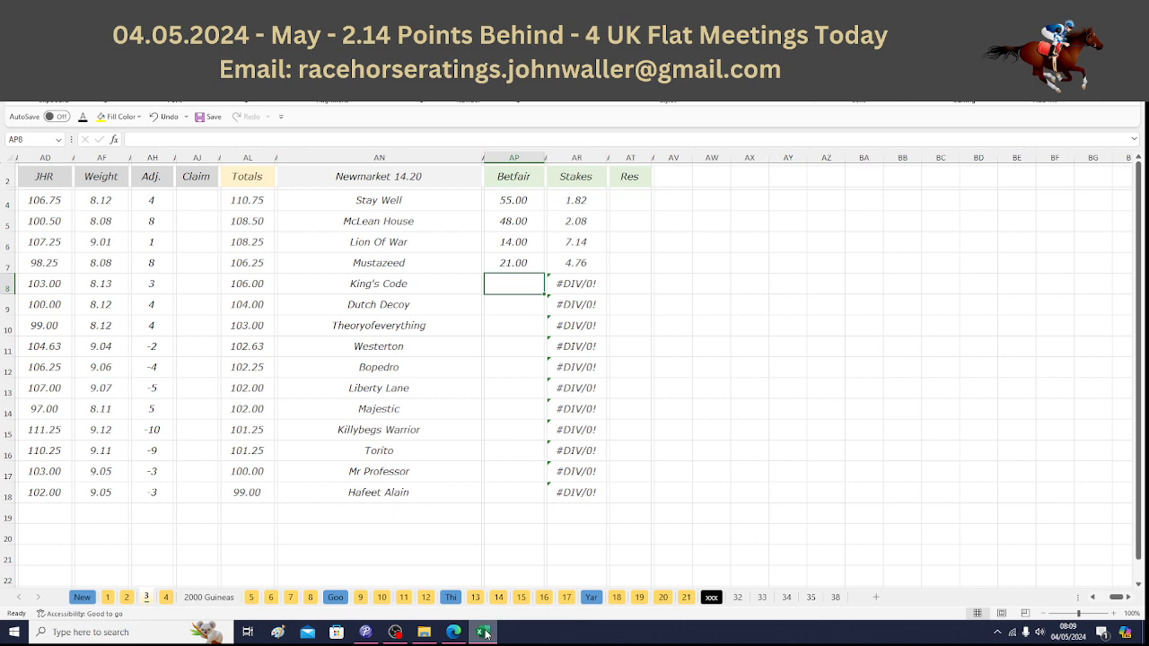
Step: Look up King's Code's back odds on Matchbook and enter 60 as its Betfair price in the Excel sheet
click(484, 633)
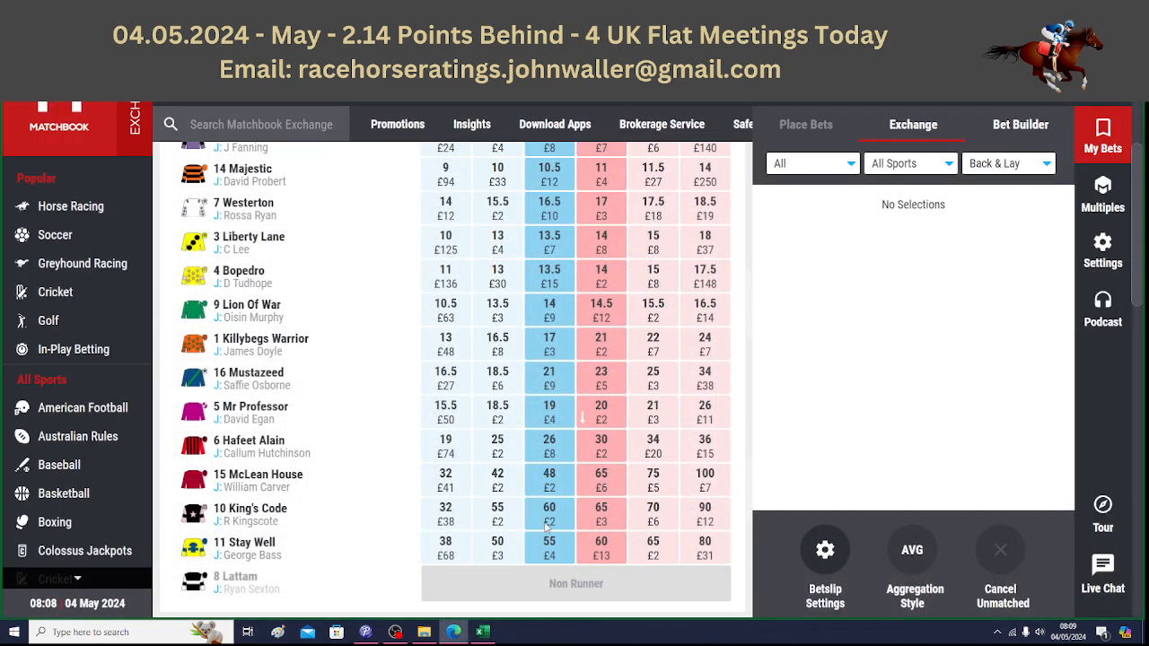
click(483, 634)
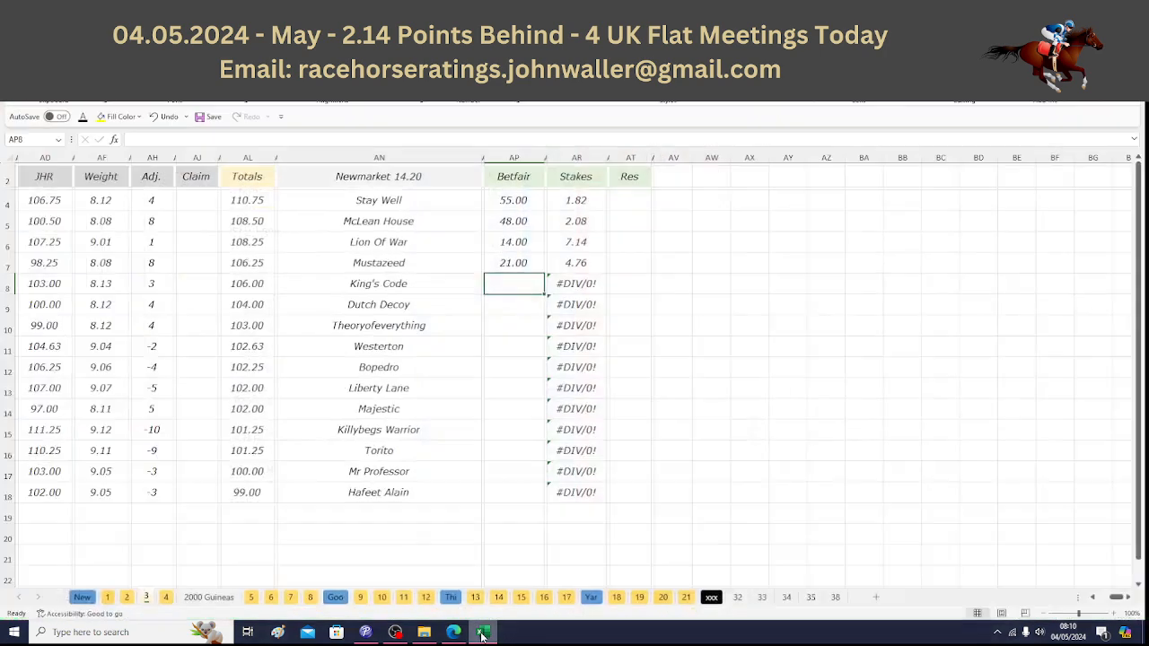
text(60)
key(Return)
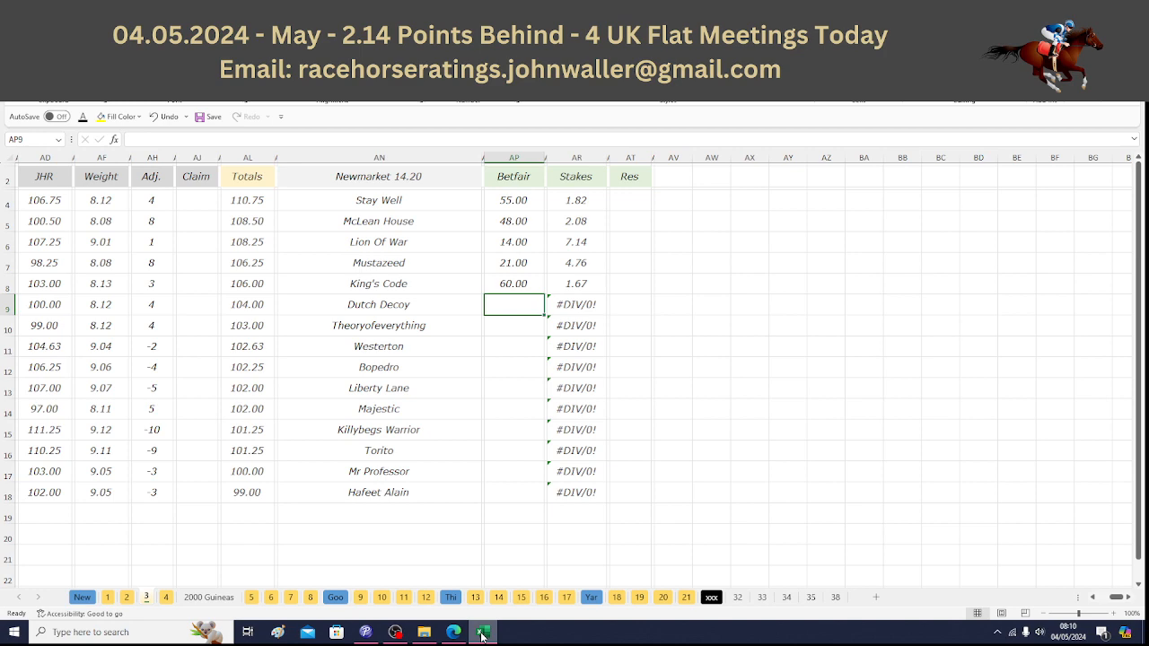
Step: Look up Dutch Decoy's back odds on Matchbook, enter 9.2 as its Betfair price in Excel, and check the stakes total down to its row
click(482, 632)
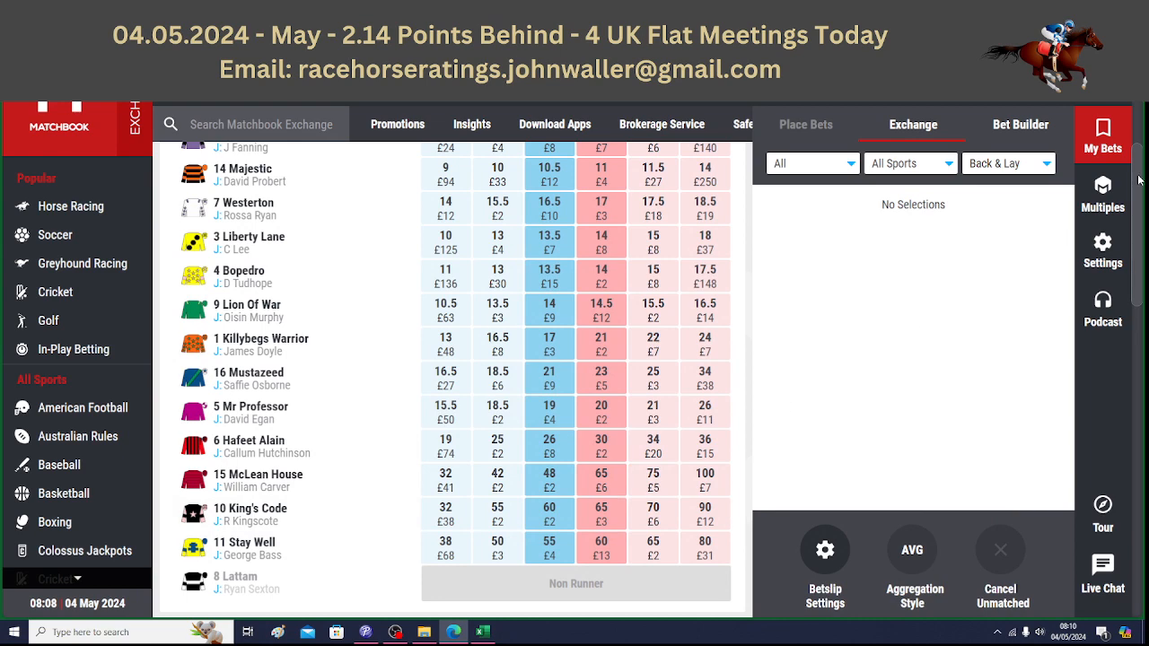
drag(1140, 181, 1138, 137)
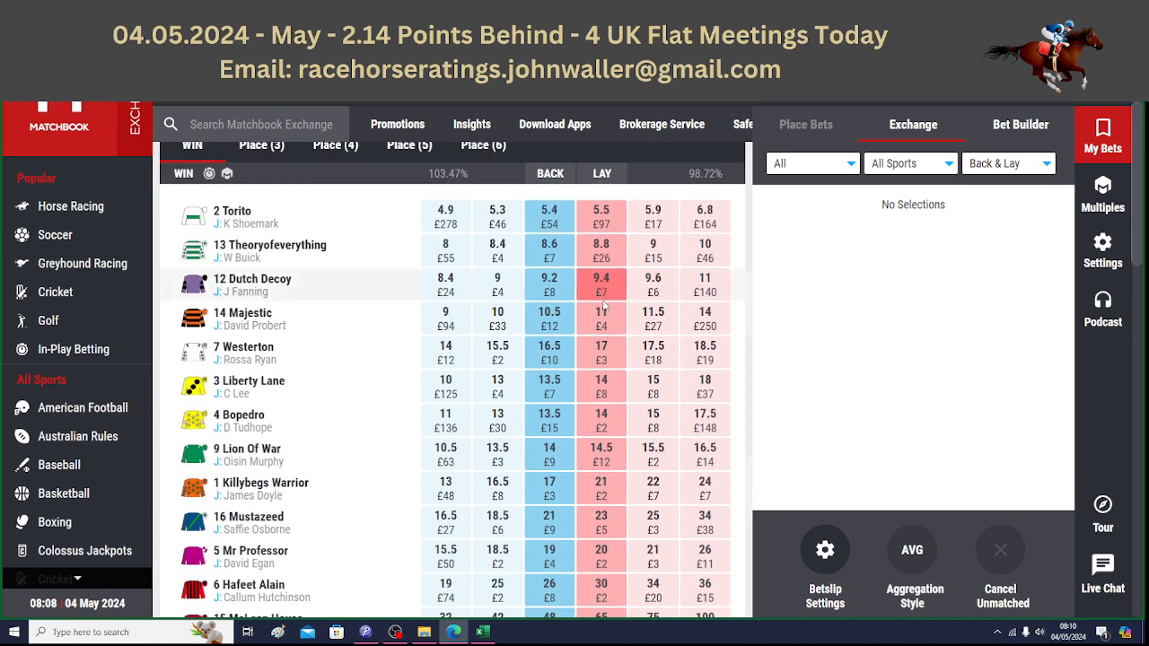
click(484, 633)
text(9.2)
key(Return)
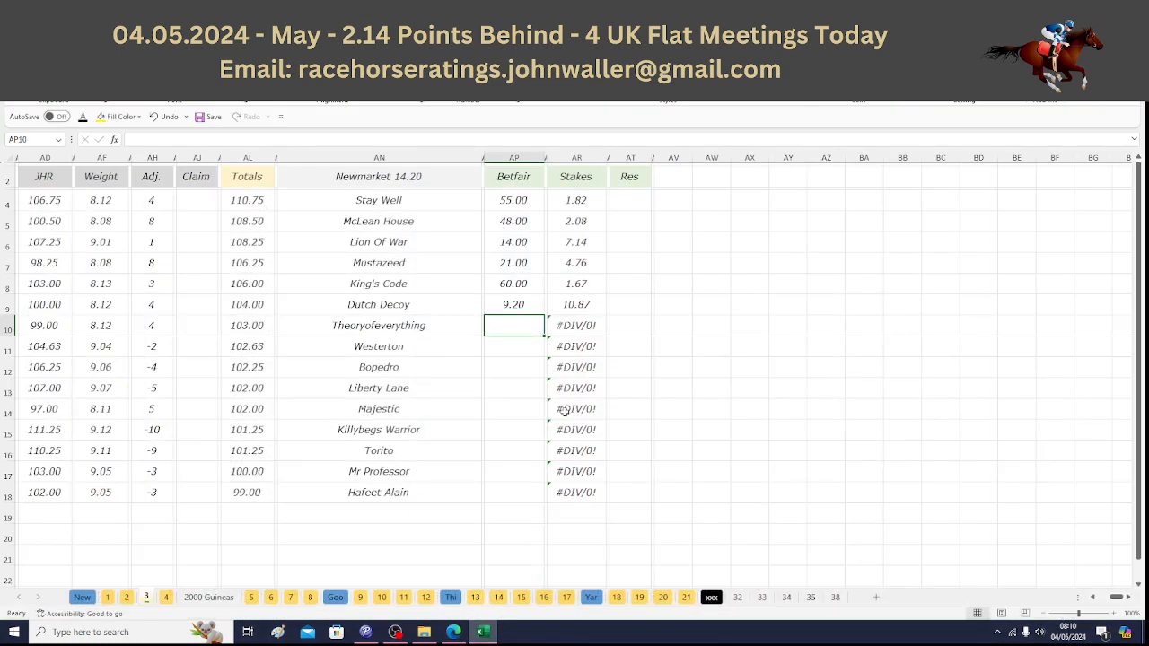
click(575, 203)
drag(575, 202, 574, 295)
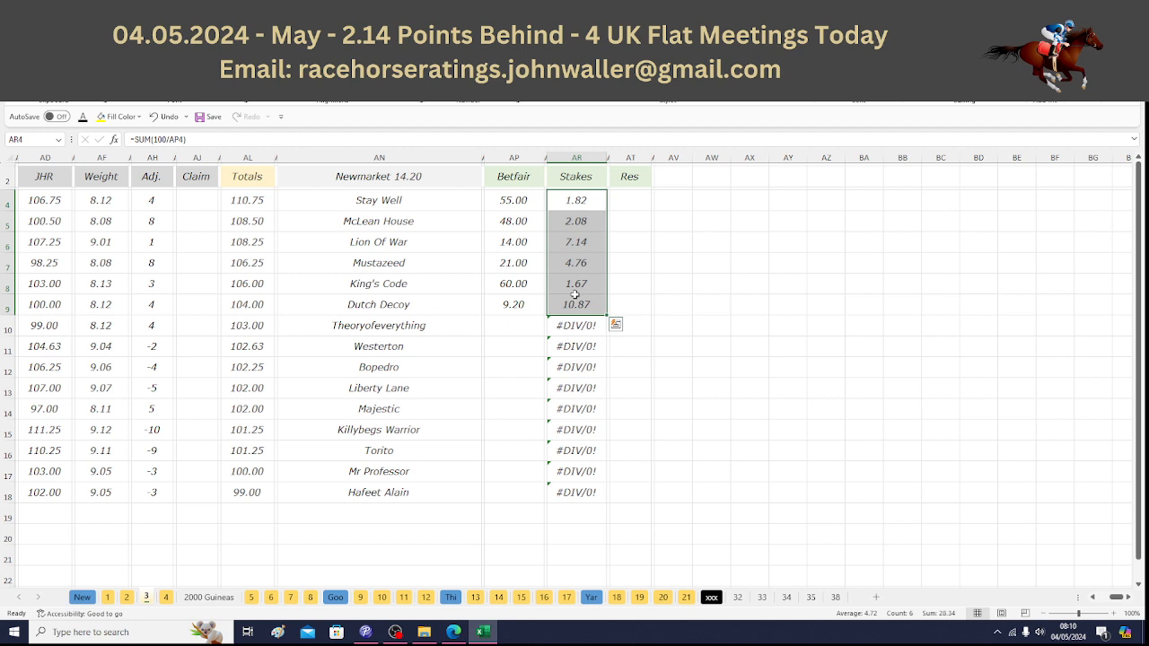
Step: Look up Theoryofeverything's back odds on Matchbook, enter 8.60 as its Betfair price in Excel, and check the stakes total down to its row
click(505, 326)
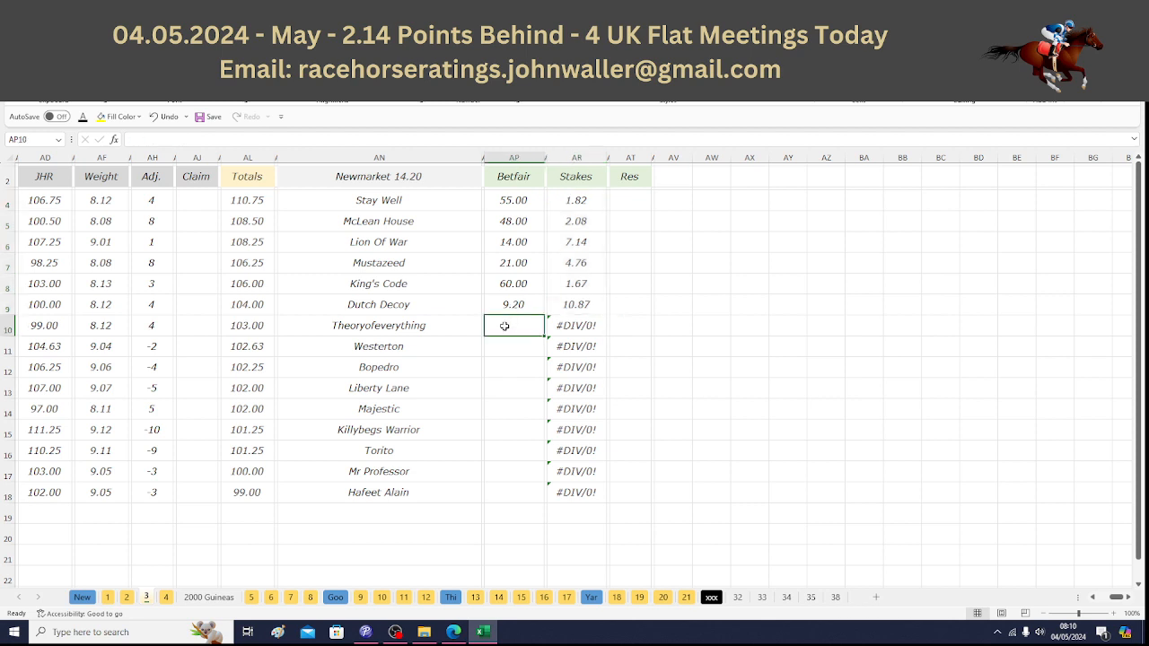
click(462, 635)
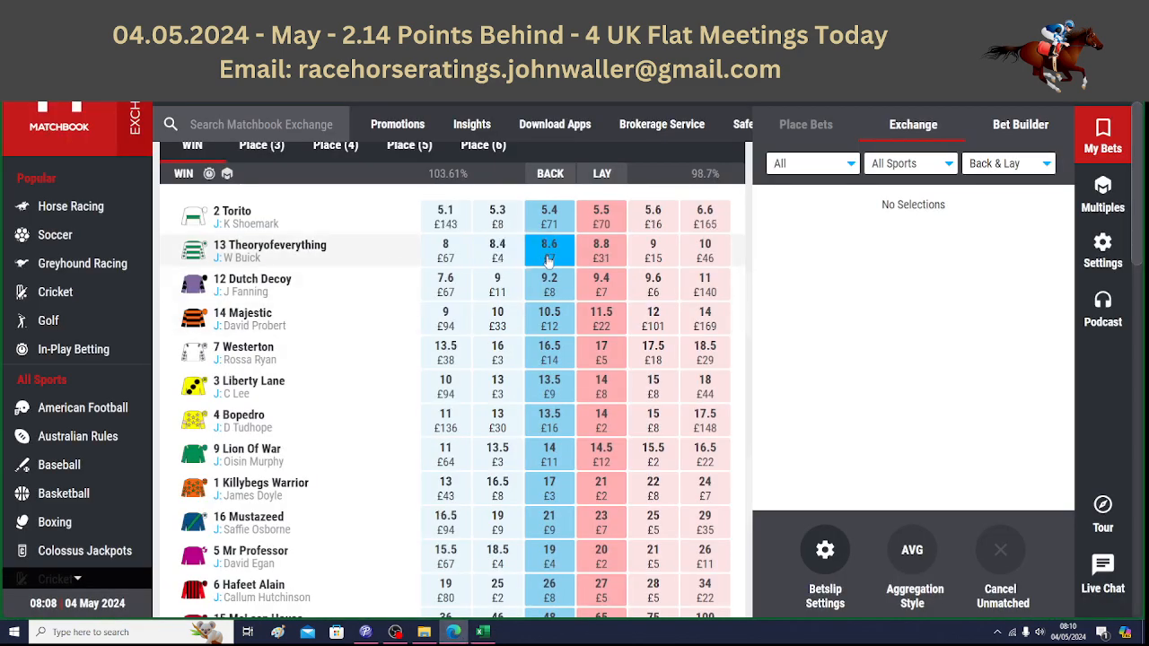
click(483, 632)
text(8.60)
key(Tab)
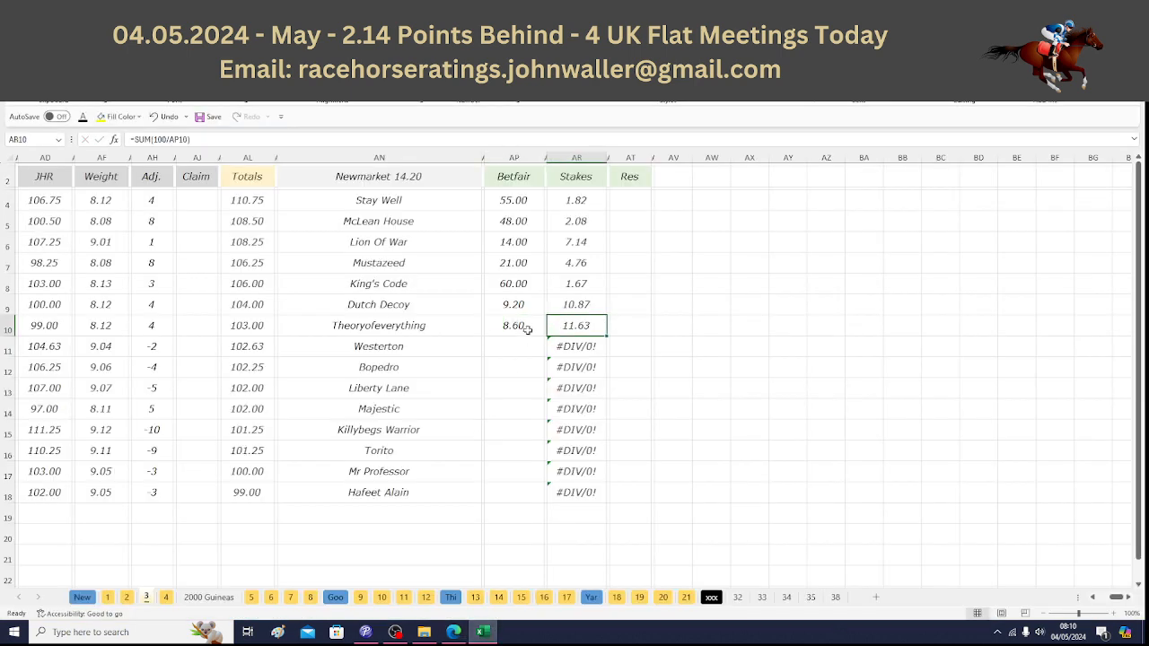
drag(578, 200, 580, 316)
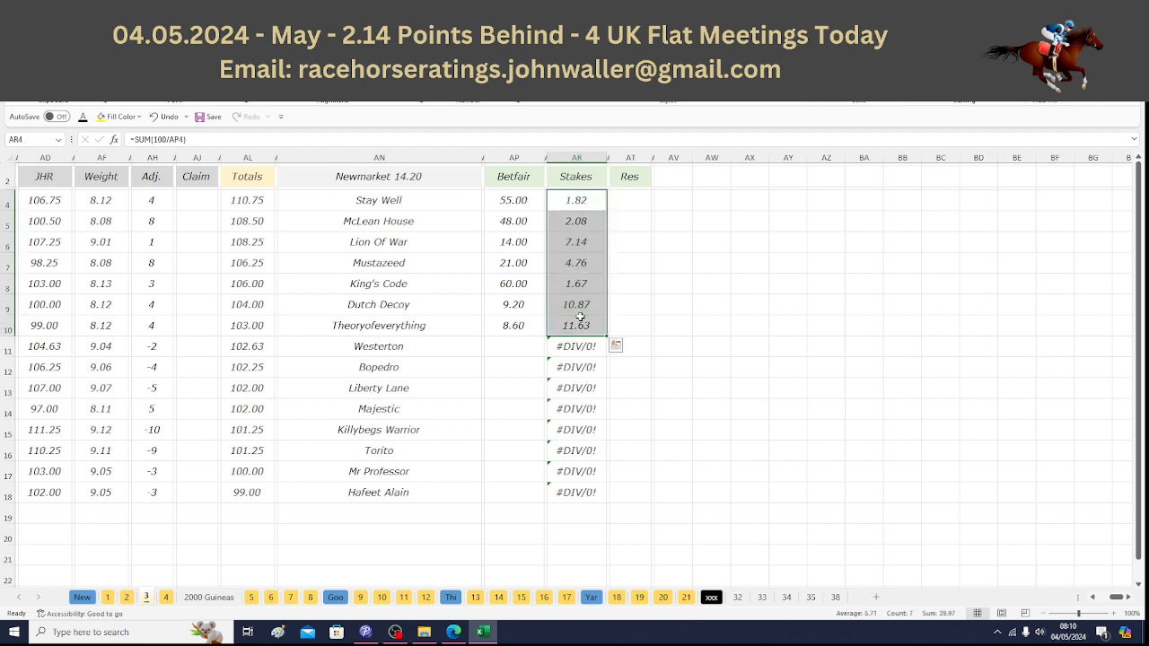
Step: Look up Westerton's back odds on Matchbook and enter 16.5 as its Betfair price in the Excel sheet
click(526, 342)
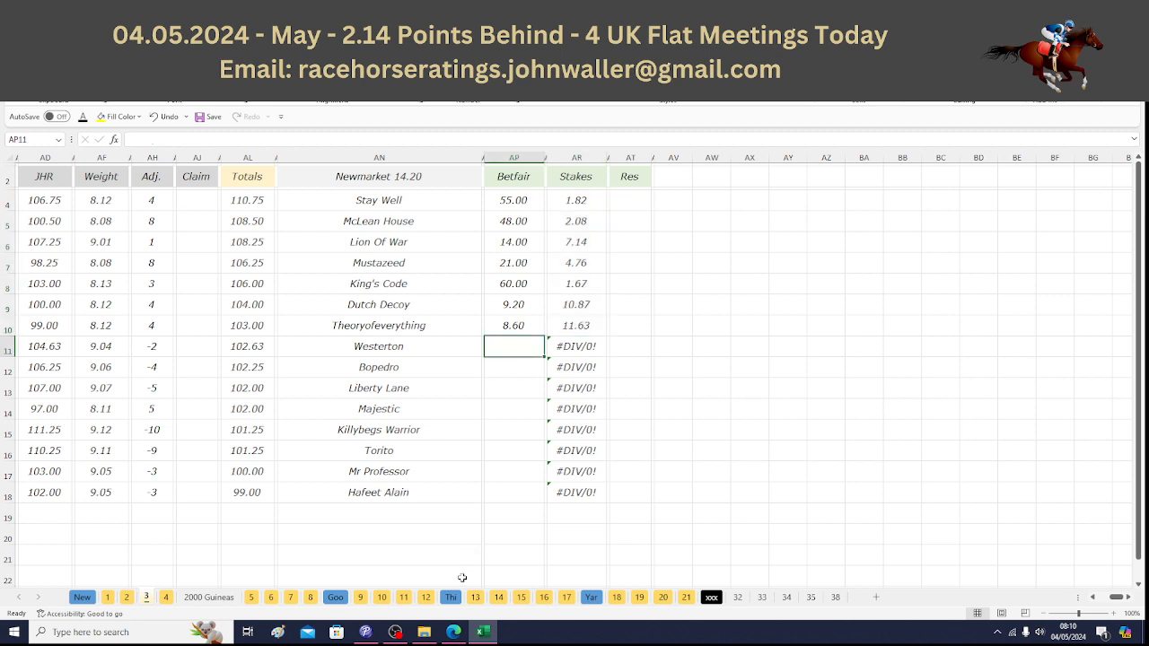
click(453, 632)
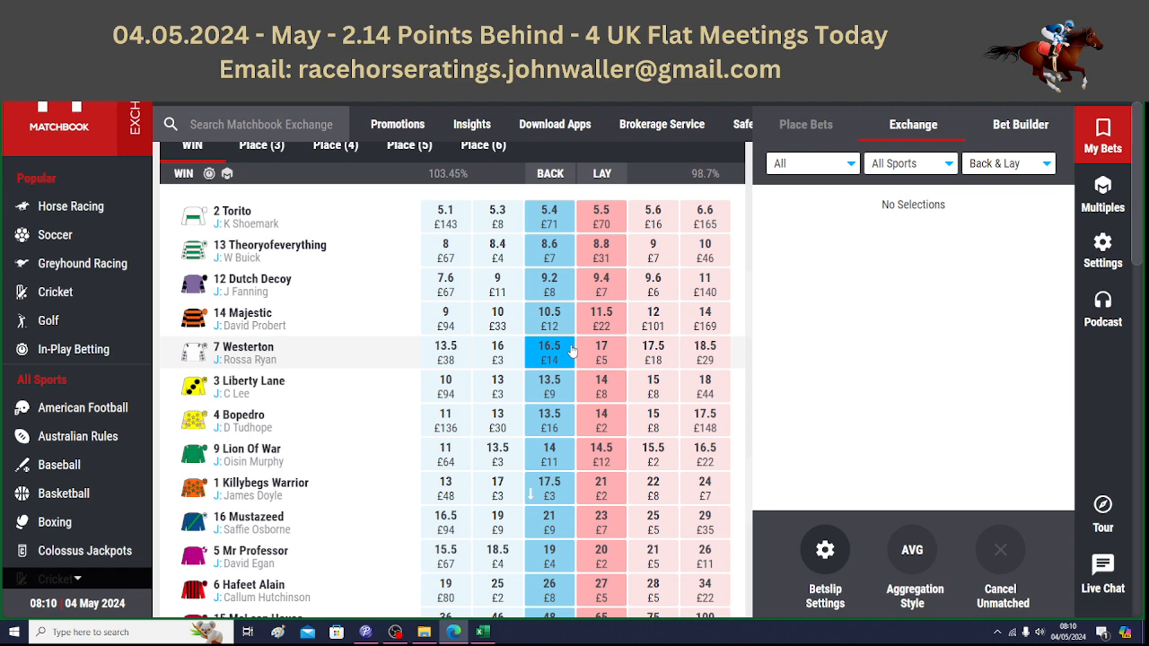
click(482, 631)
text(16.5)
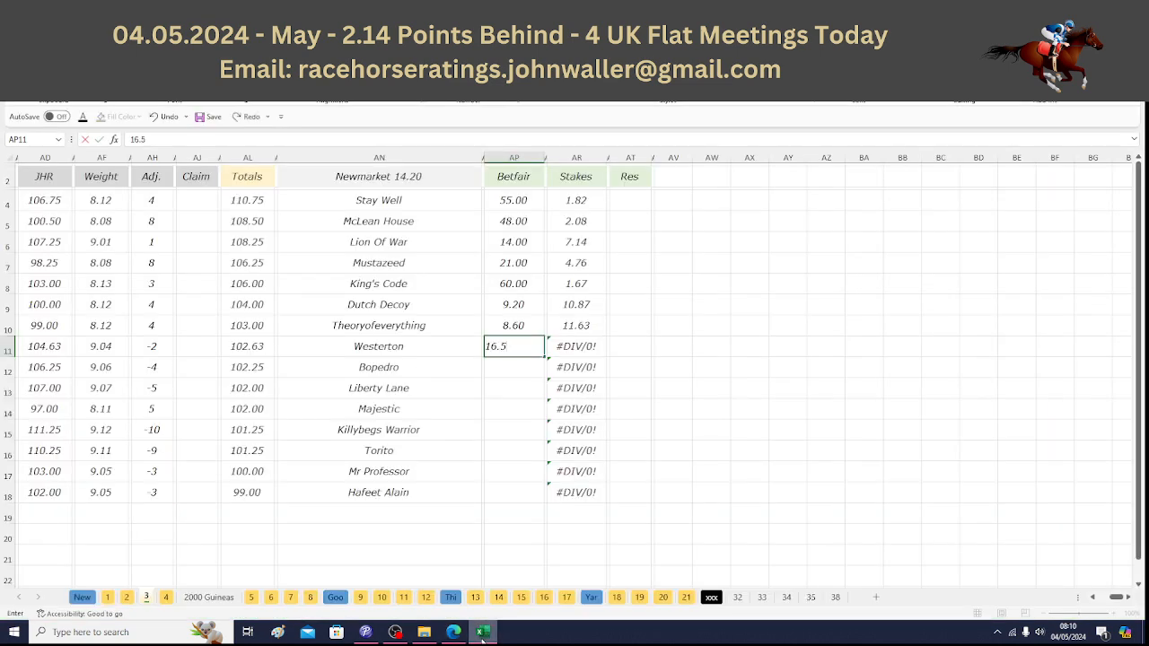
key(Return)
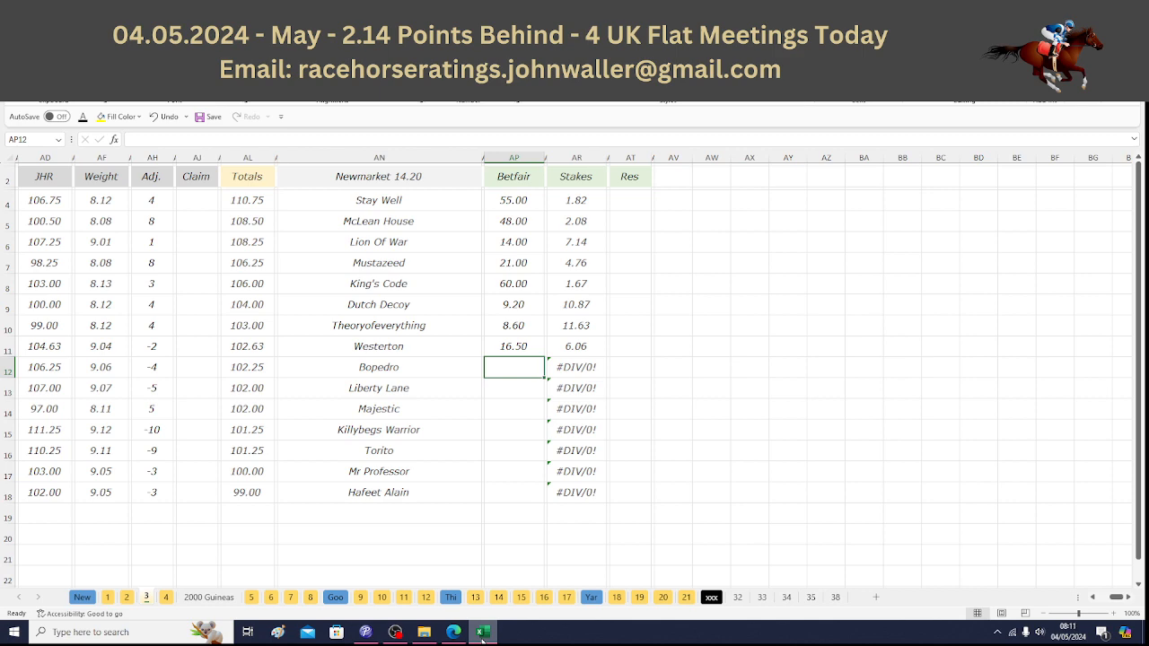
Step: Look up Bopedro's back odds on Matchbook and enter 13.5 as its Betfair price in the Excel sheet
click(482, 631)
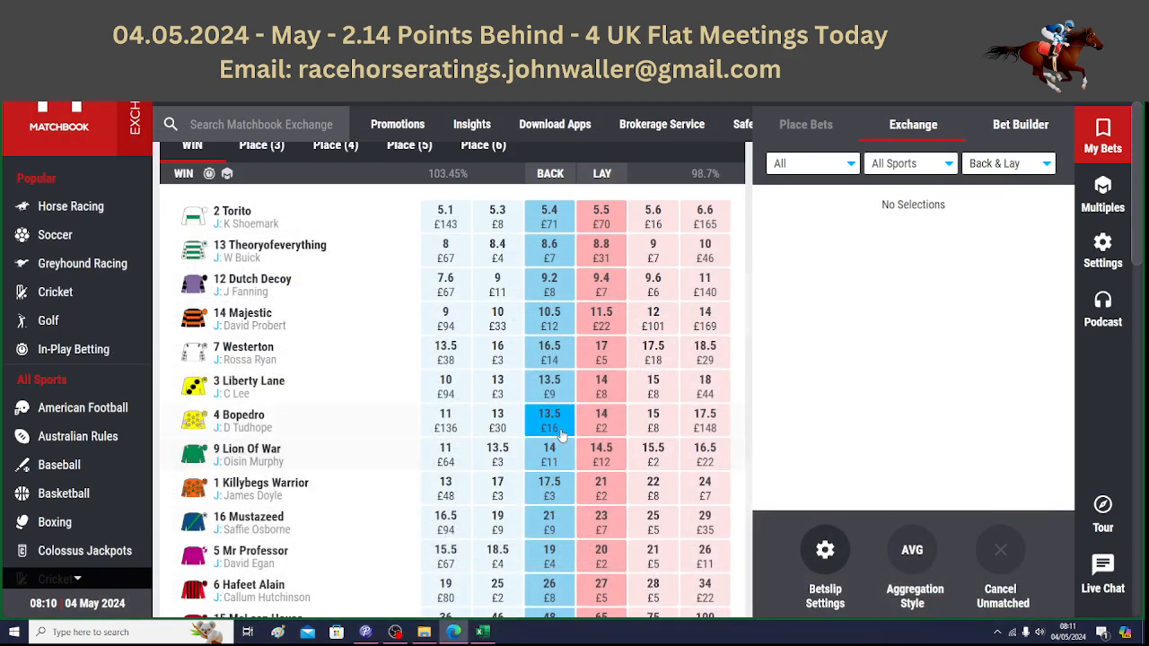
click(484, 632)
text(13.5)
key(Return)
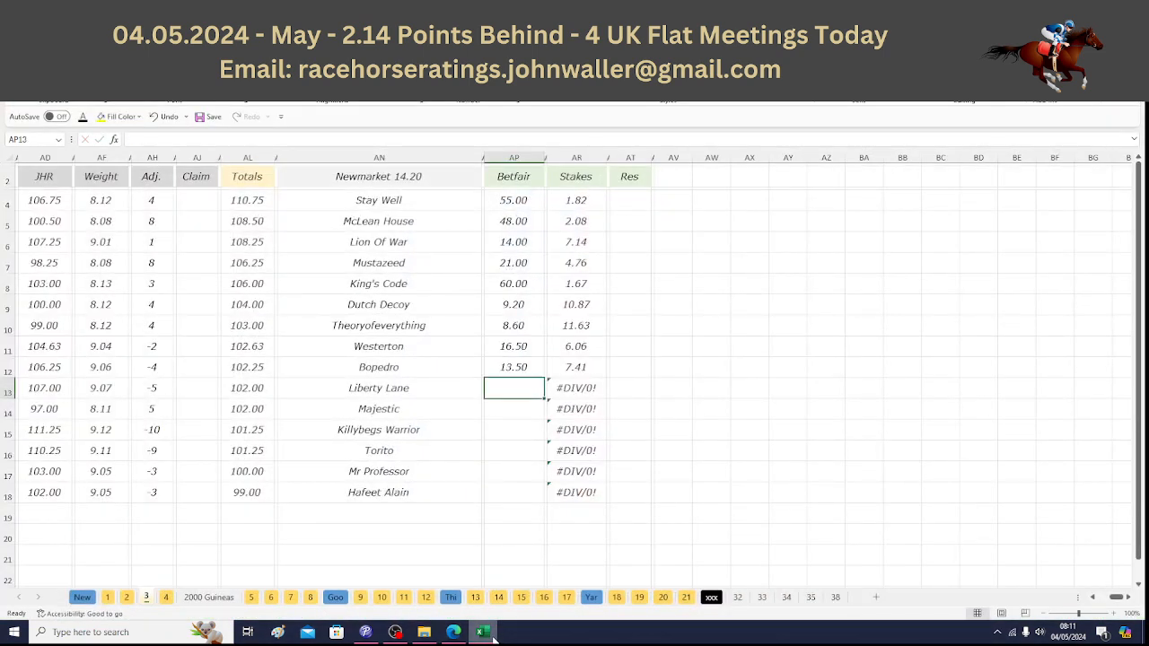
Step: Check the stakes total from Stay Well to Westerton and overwrite Bopedro's stake with 3.97
drag(575, 200, 568, 346)
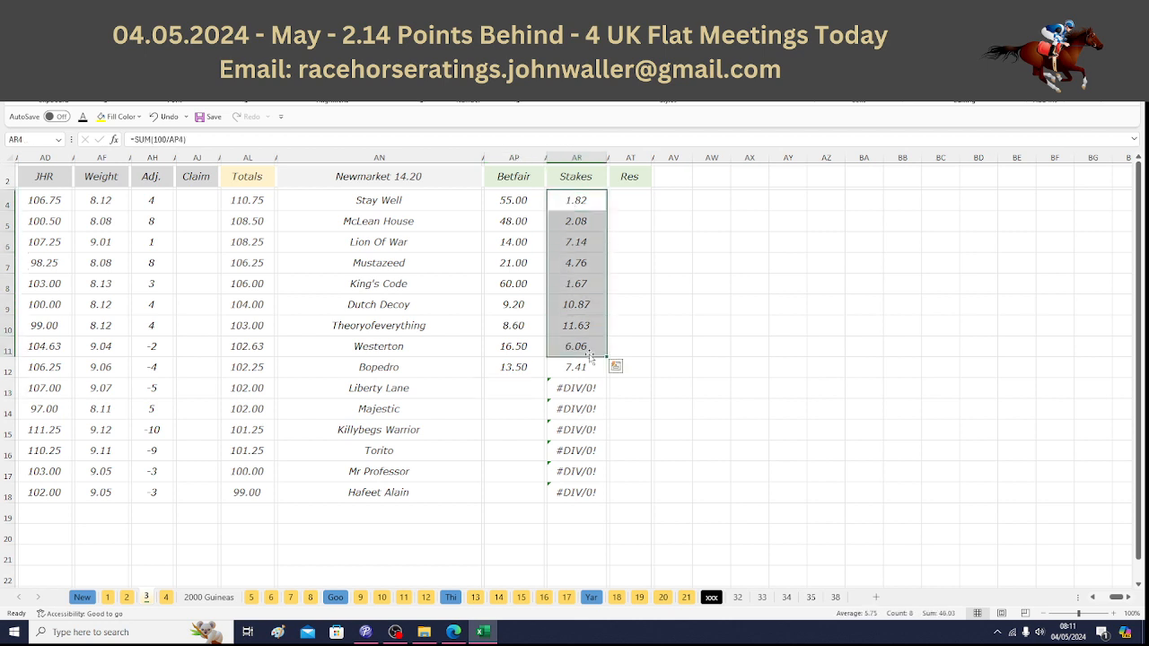
click(569, 368)
text(3.97)
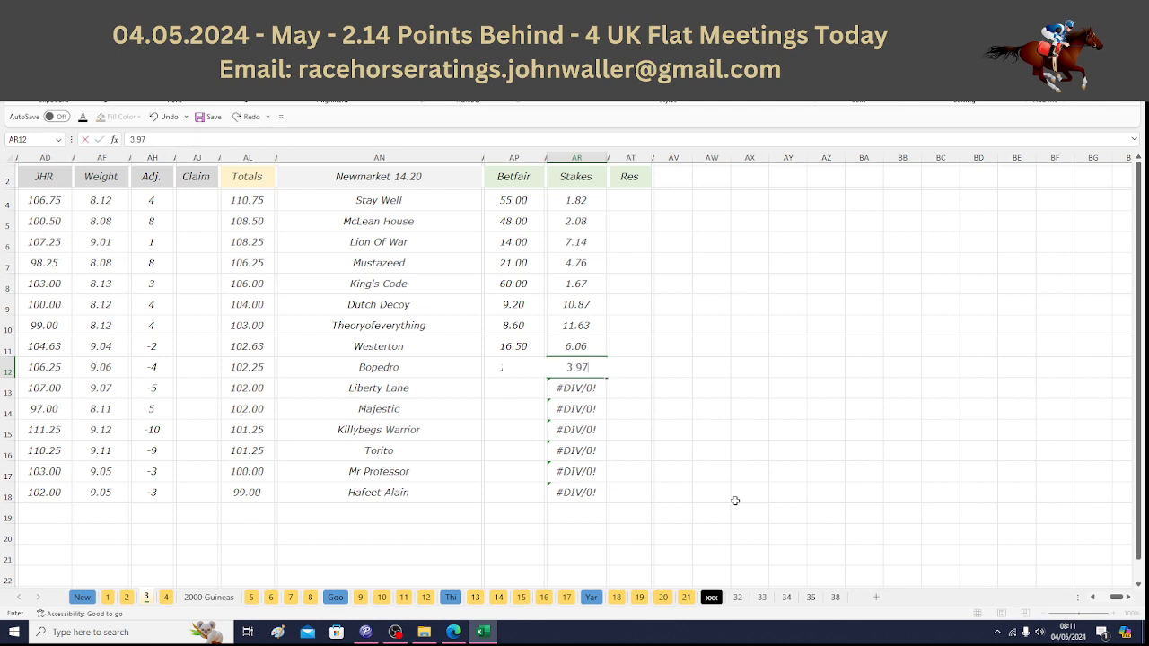
key(Up)
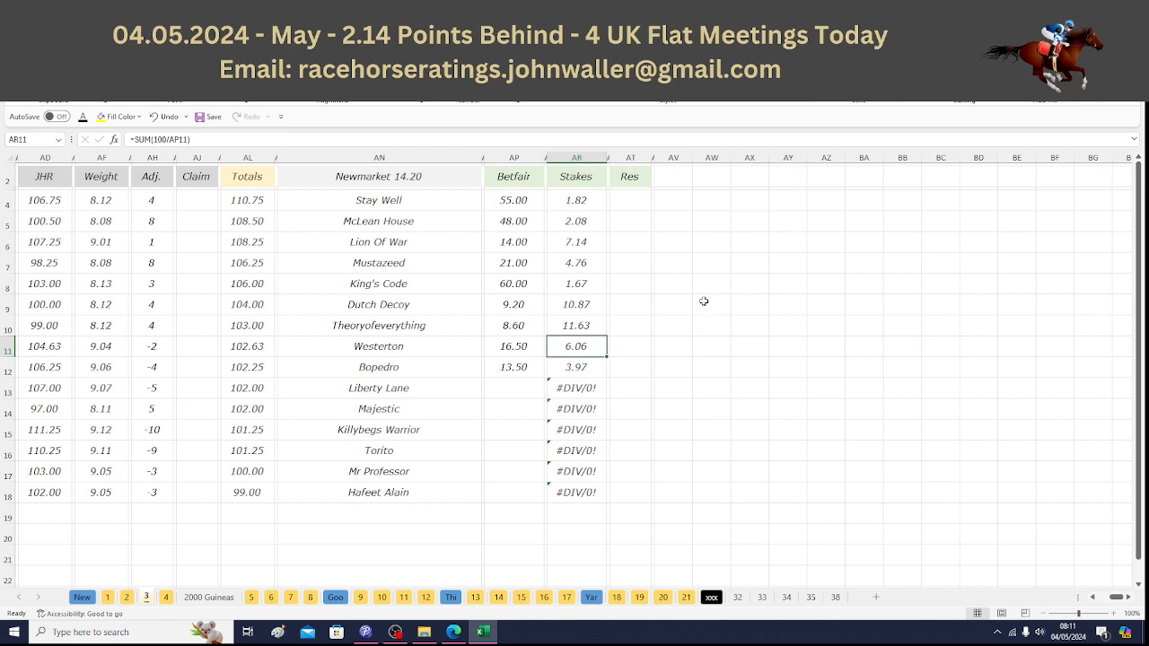
Step: Review the priced Newmarket 14.20 runners one by one, from Stay Well down to Bopedro
click(410, 199)
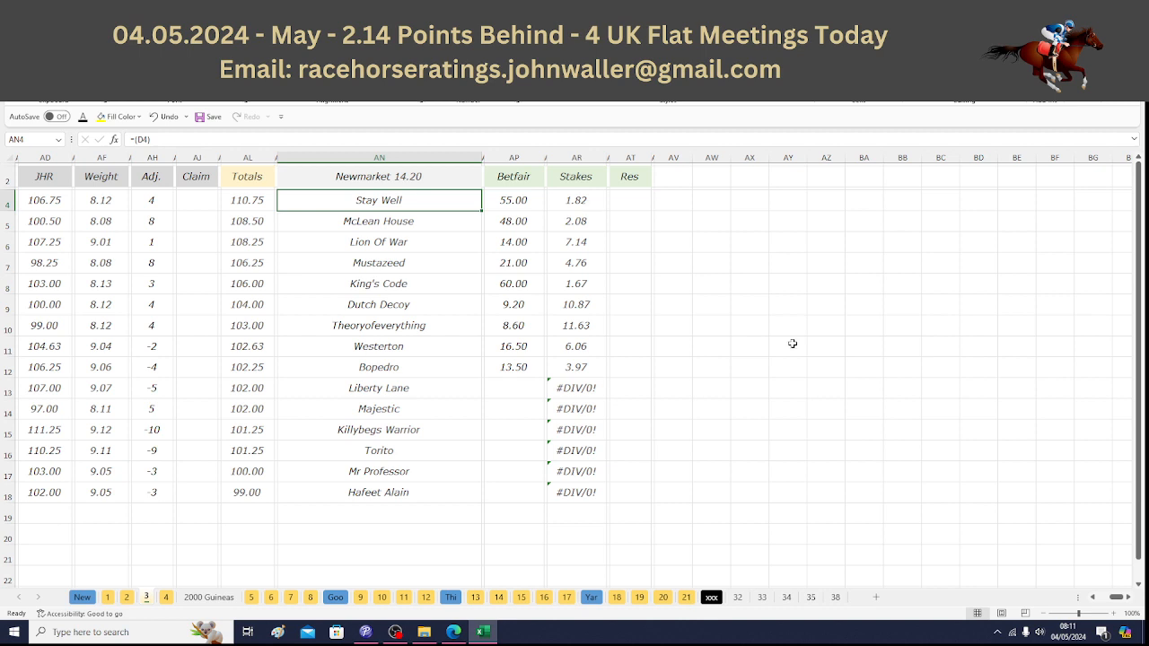
key(Down)
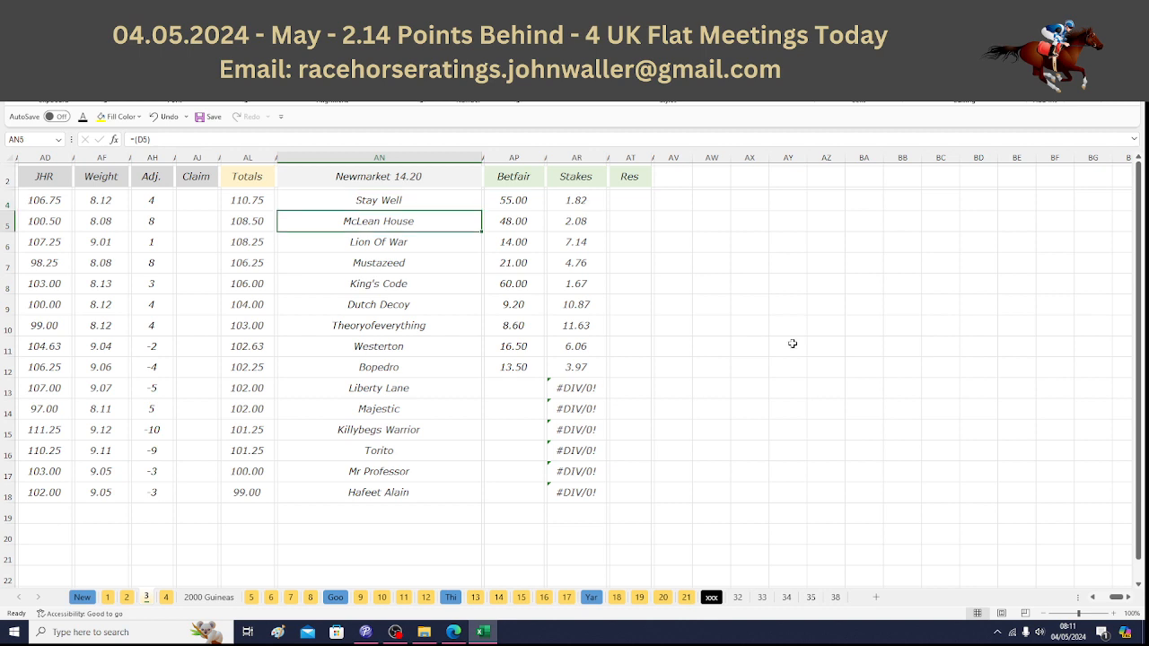
key(Down)
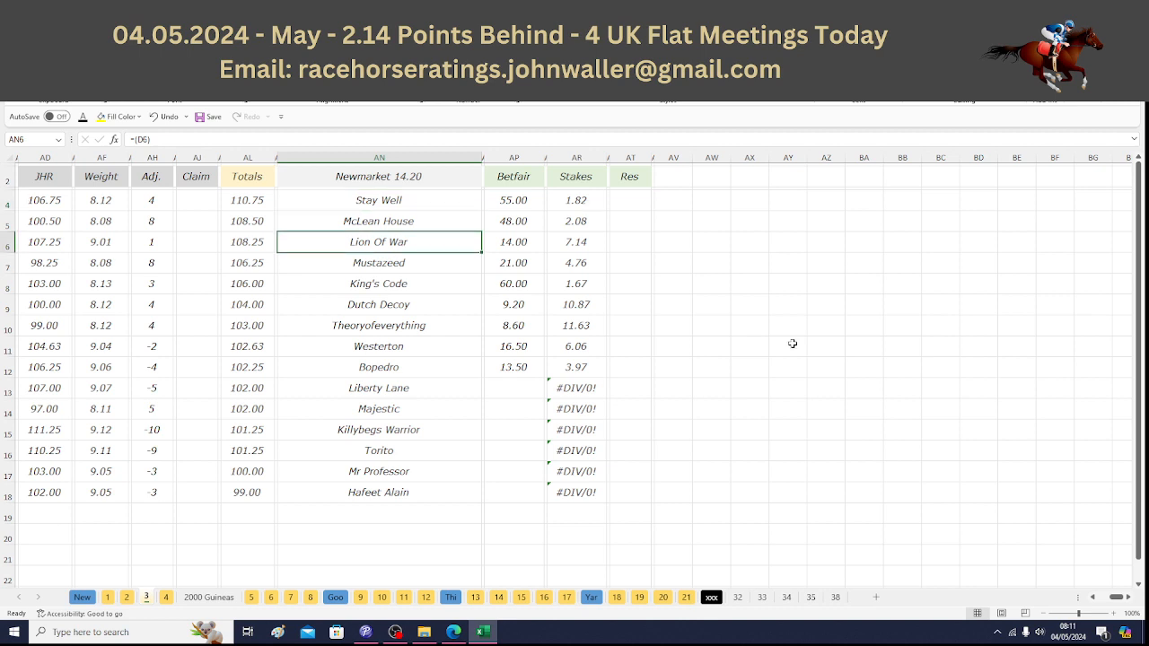
key(Down)
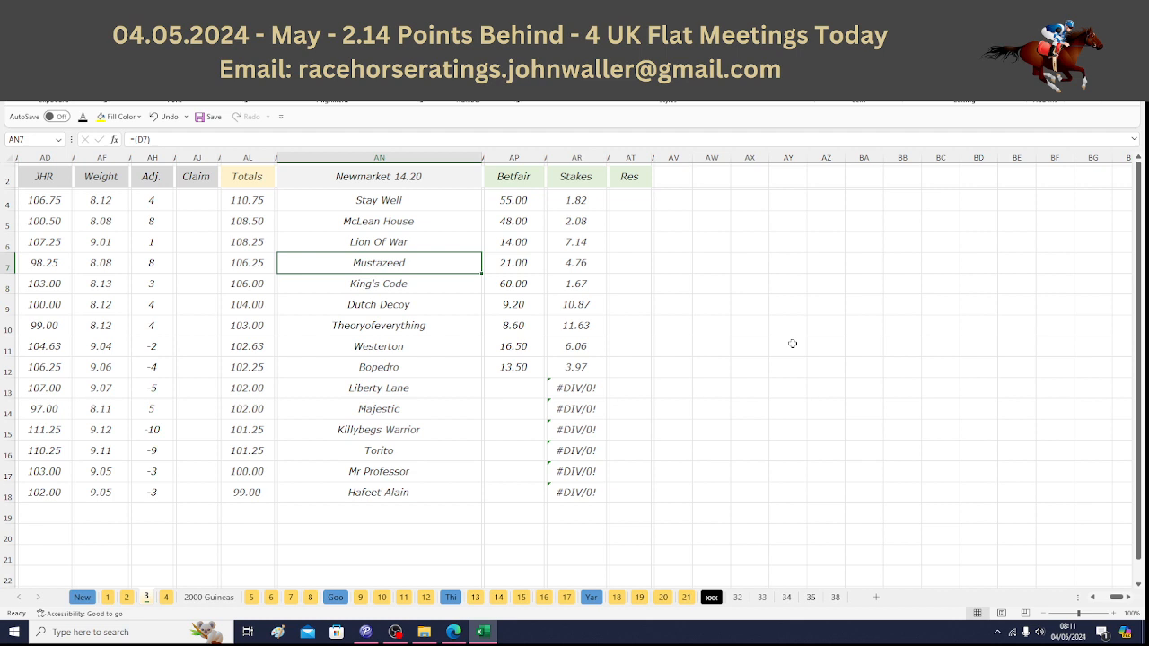
key(Down)
key(Down)
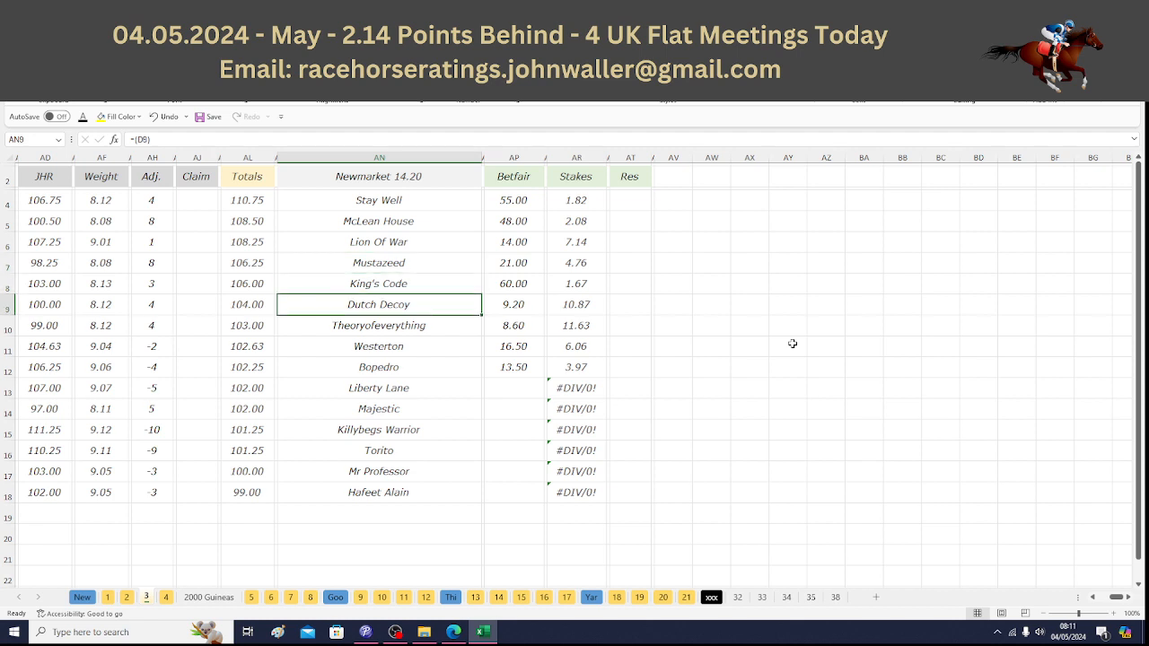
key(Down)
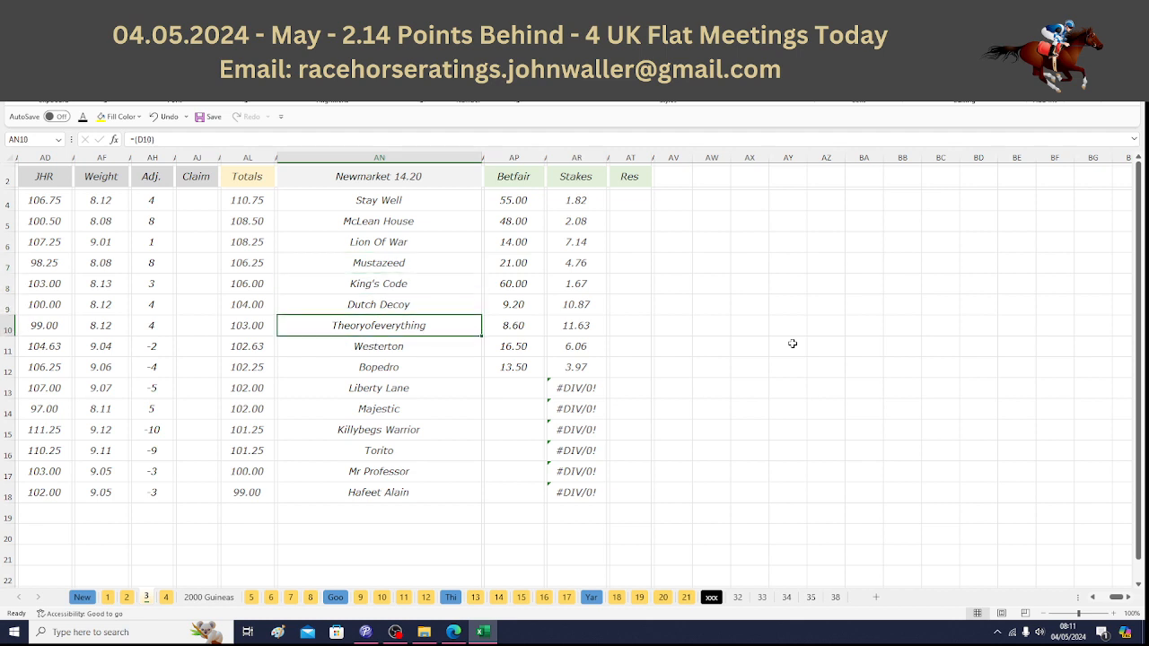
key(Down)
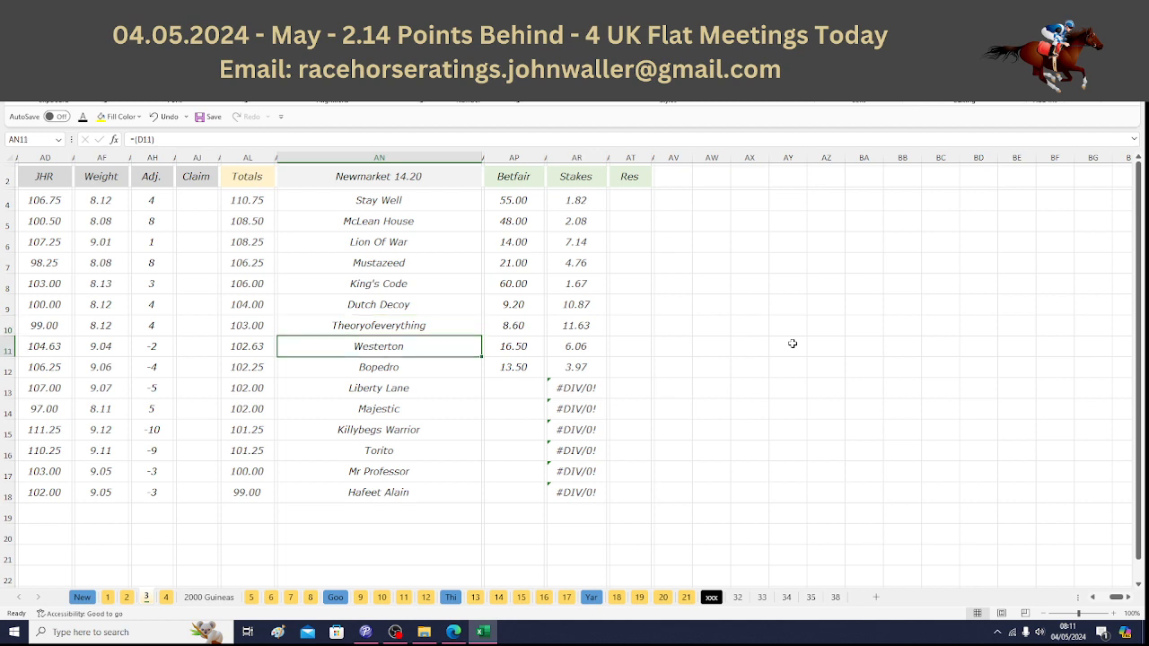
key(Down)
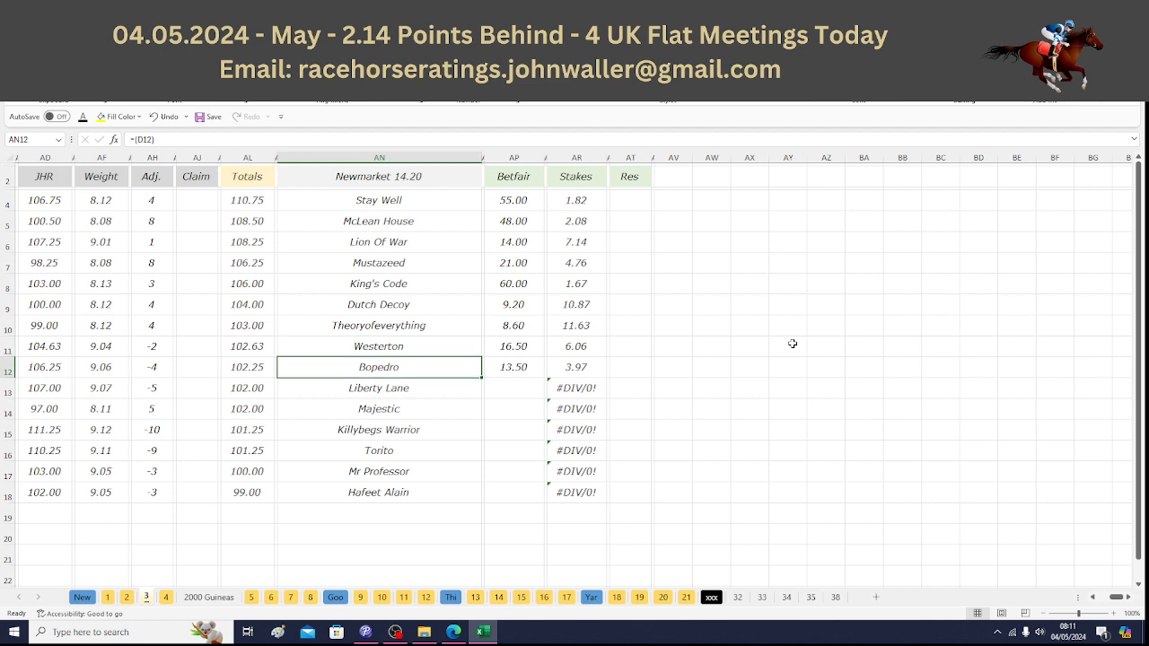
click(67, 178)
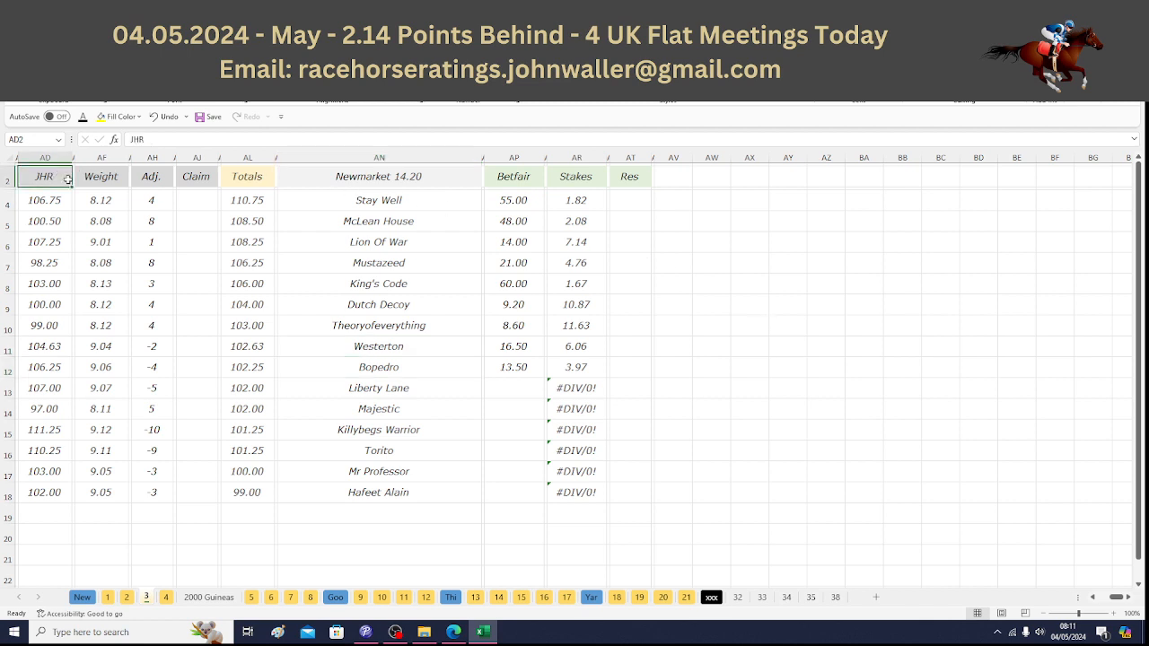
Step: Go to sheet 4 for Newmarket 14.55 at Twilight Calls' Betfair cell, and bring up the 14:55 Newmarket win market on Matchbook
click(167, 598)
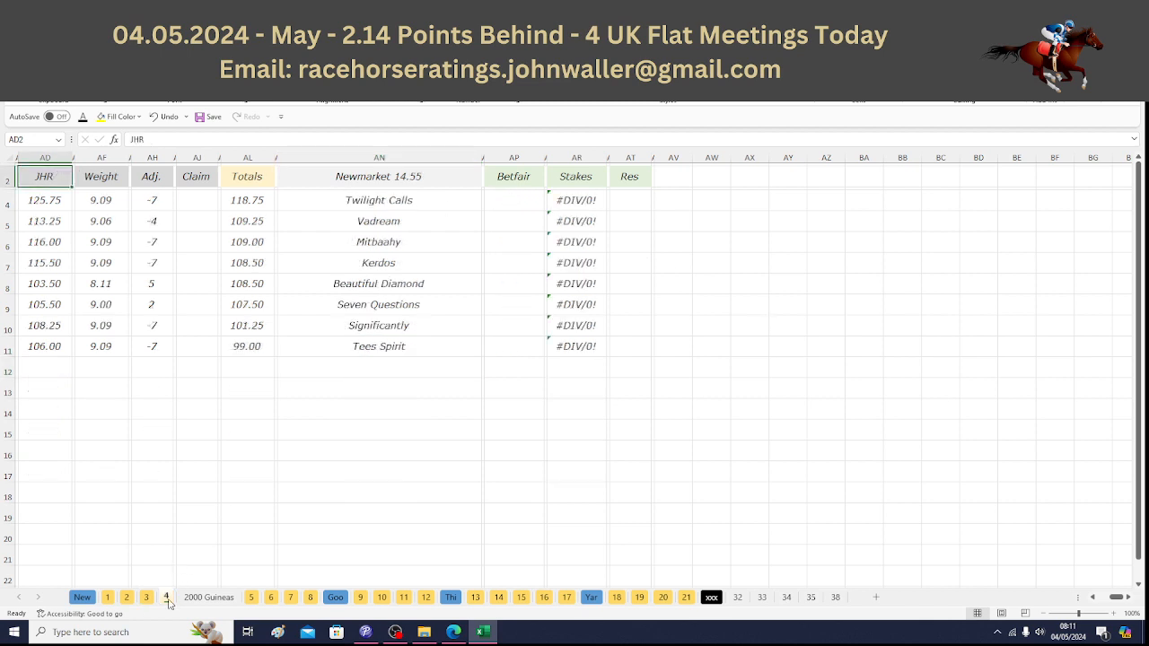
click(513, 205)
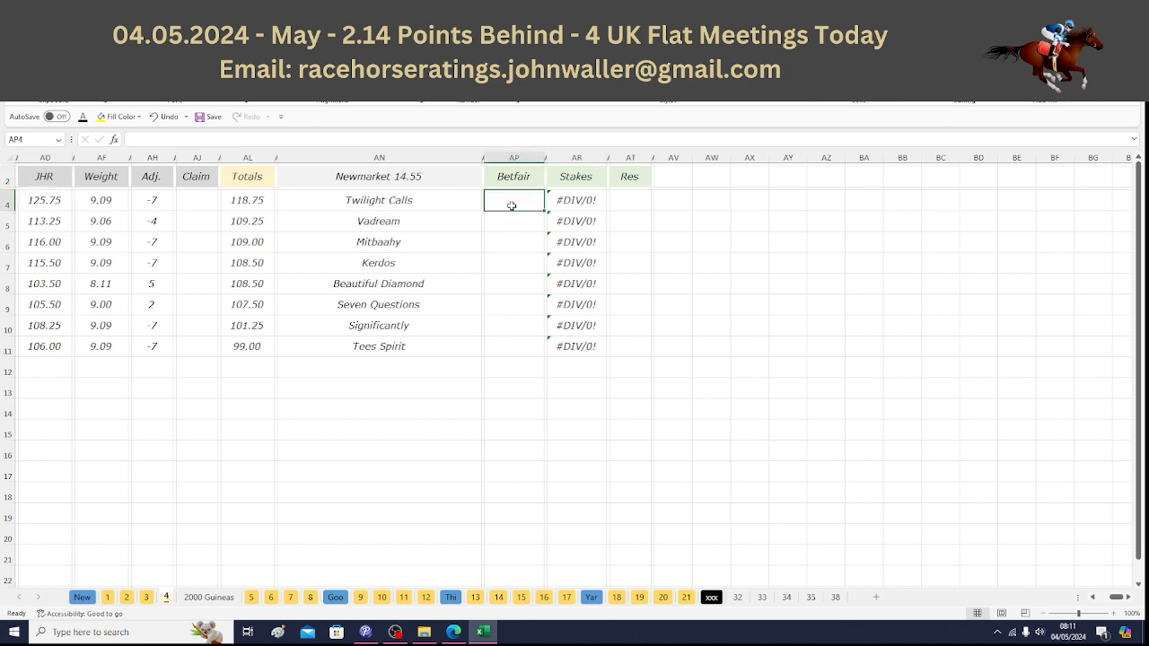
click(463, 634)
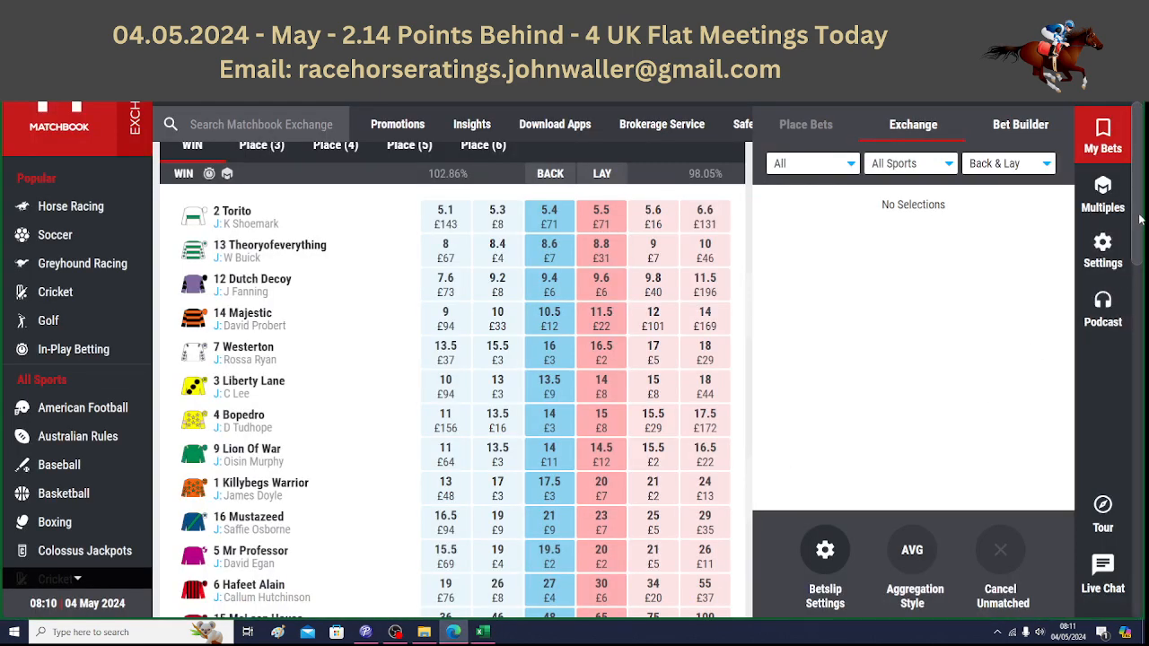
scroll(473, 225, up, 3)
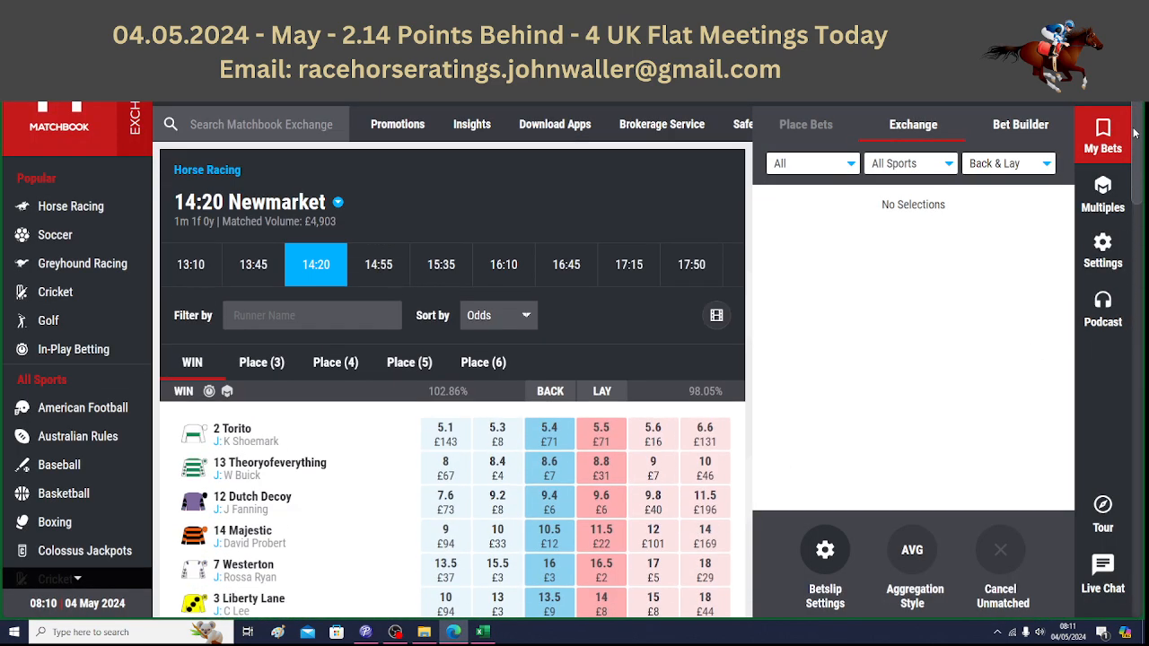
click(378, 265)
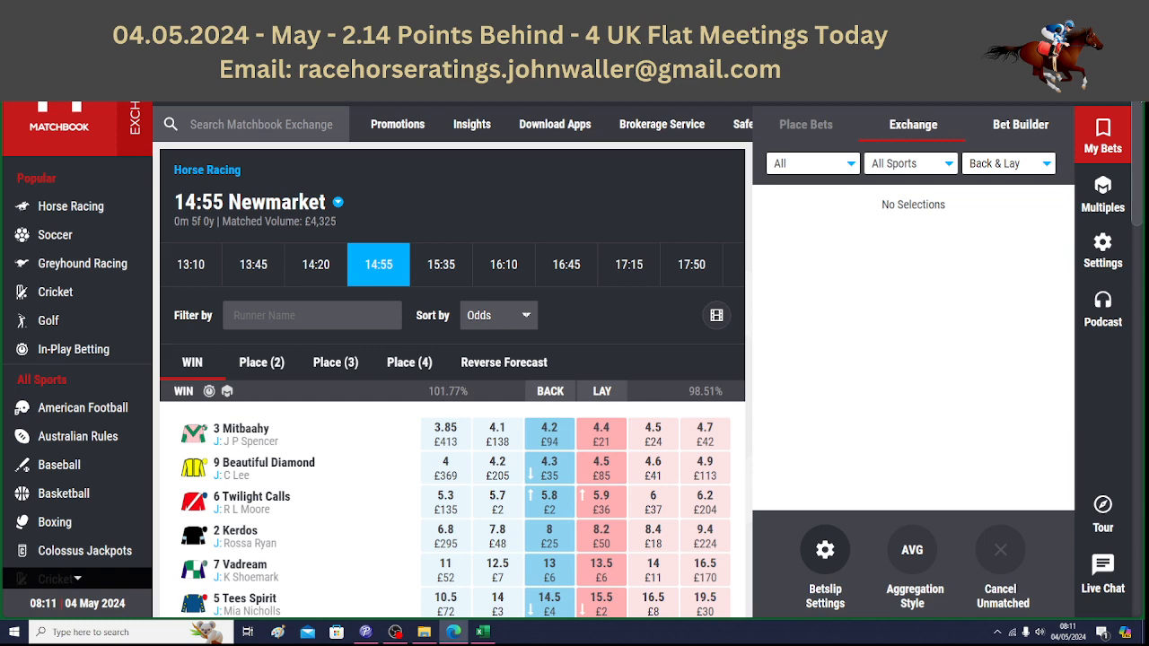
scroll(1137, 146, down, 2)
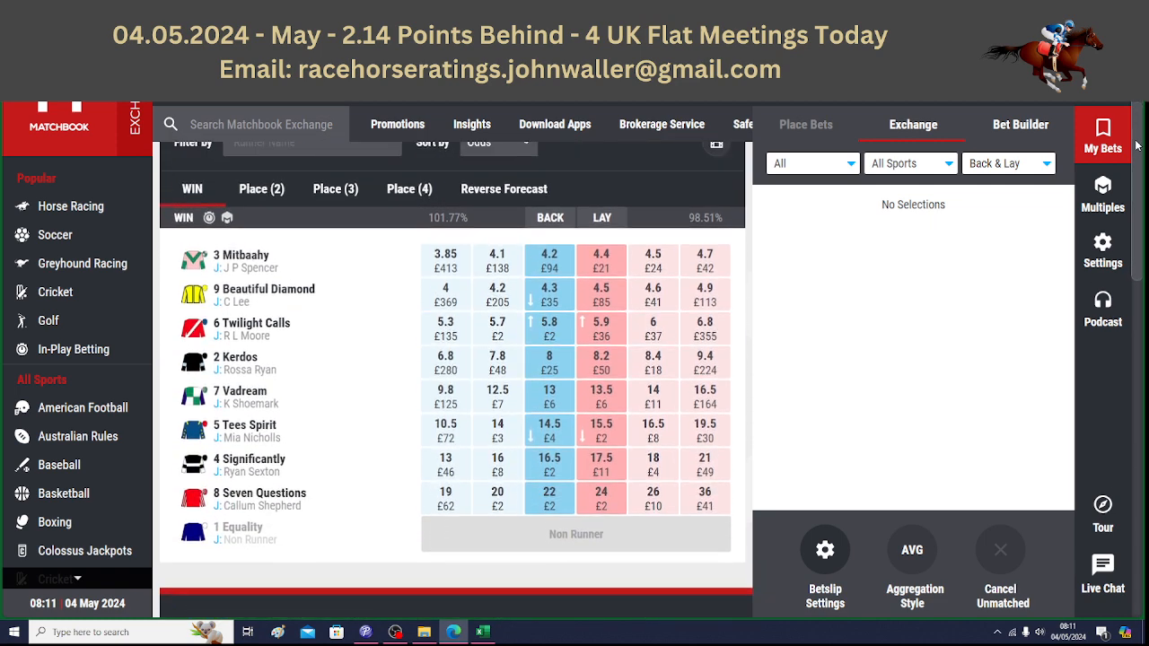
Step: Look up Twilight Calls' back odds on Matchbook and enter 5.8 as its Betfair price in the Excel sheet
click(484, 633)
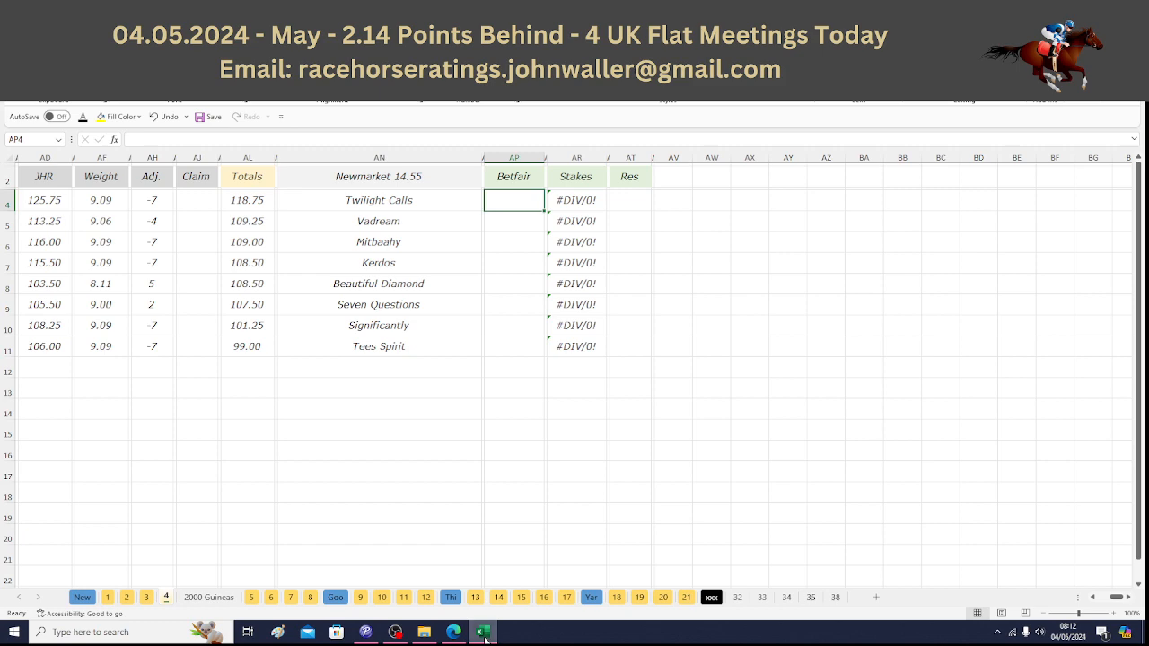
click(483, 634)
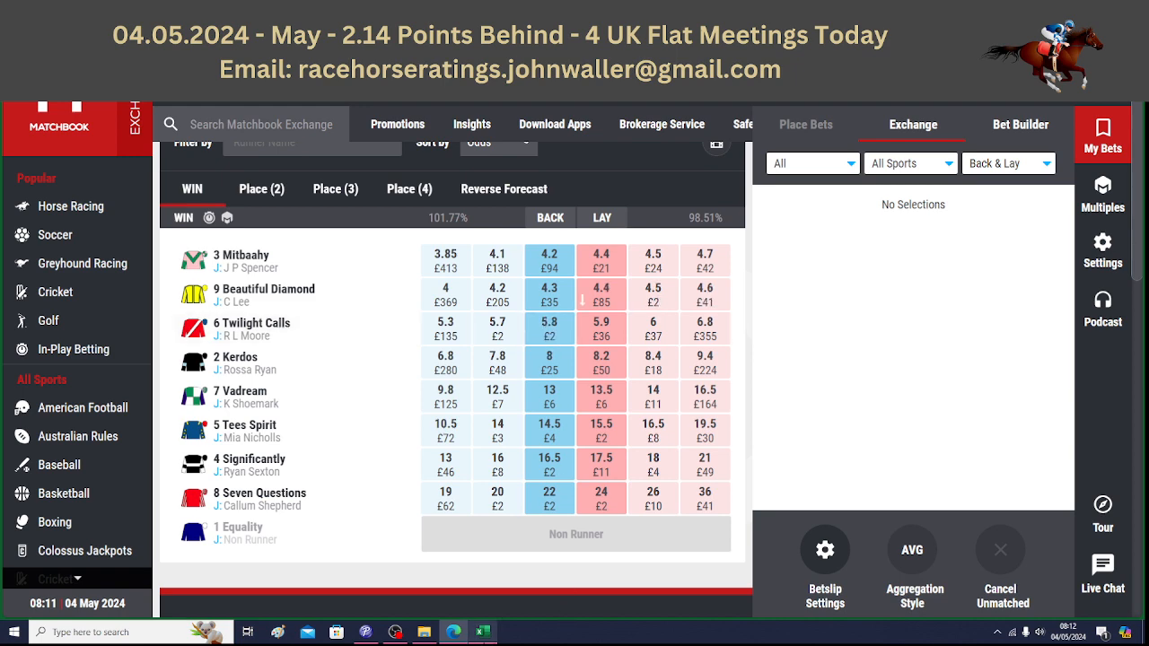
click(484, 632)
text(5.8)
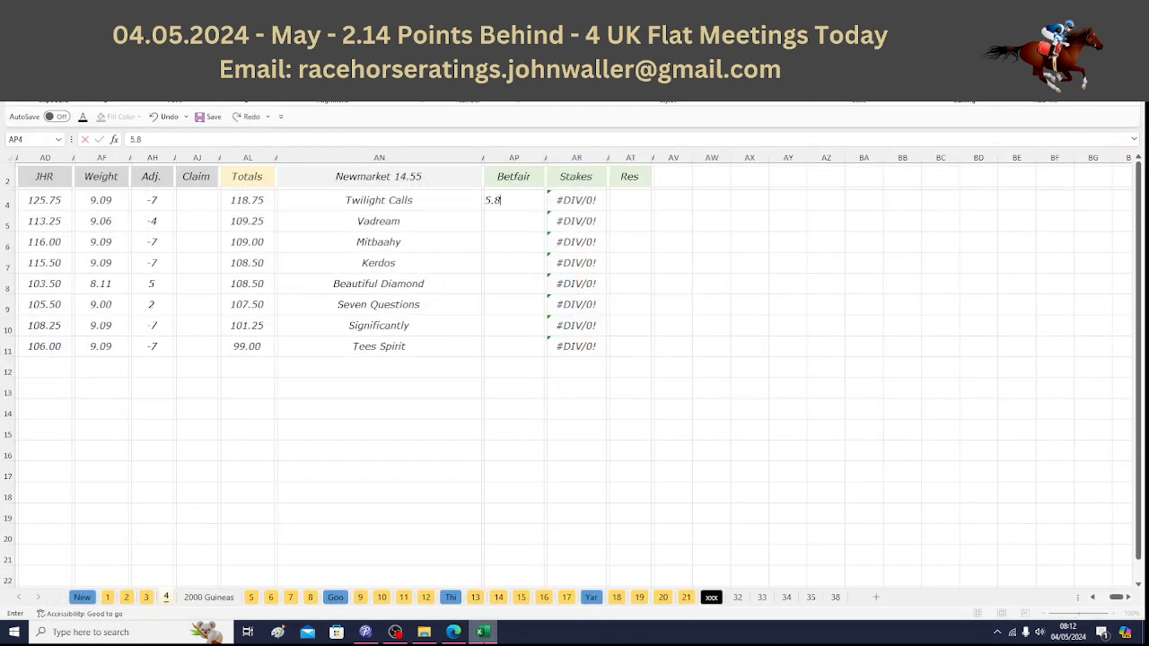
key(Return)
key(Up)
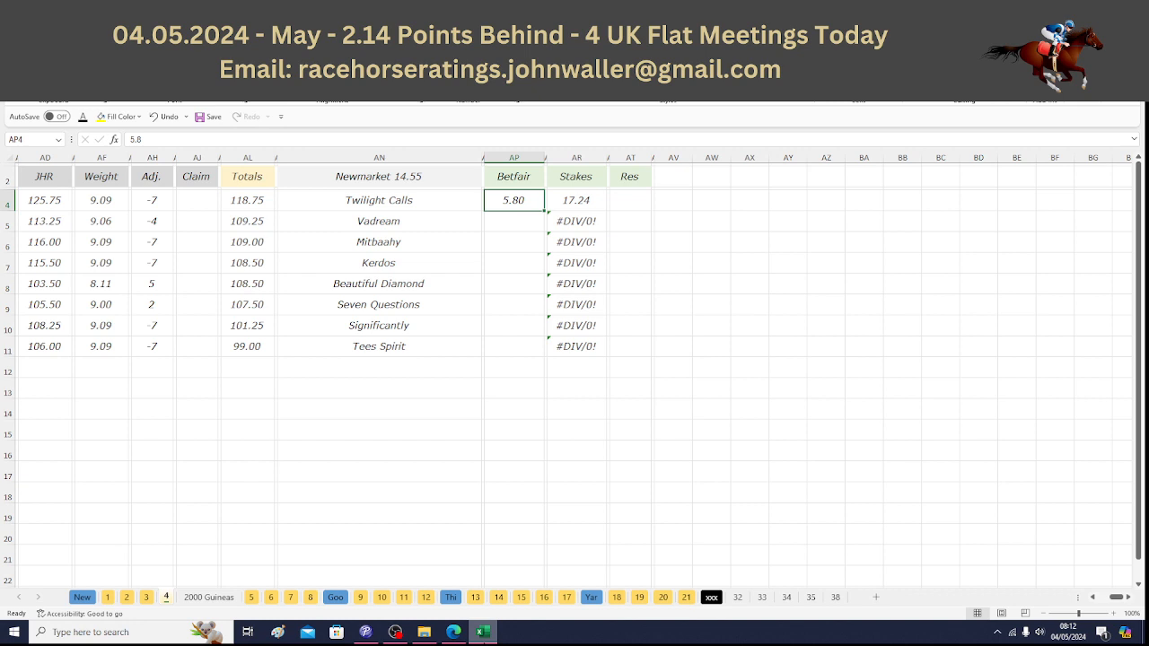
Step: Look up Vadream's back odds on Matchbook and enter 13 as its Betfair price in the Excel sheet
key(Down)
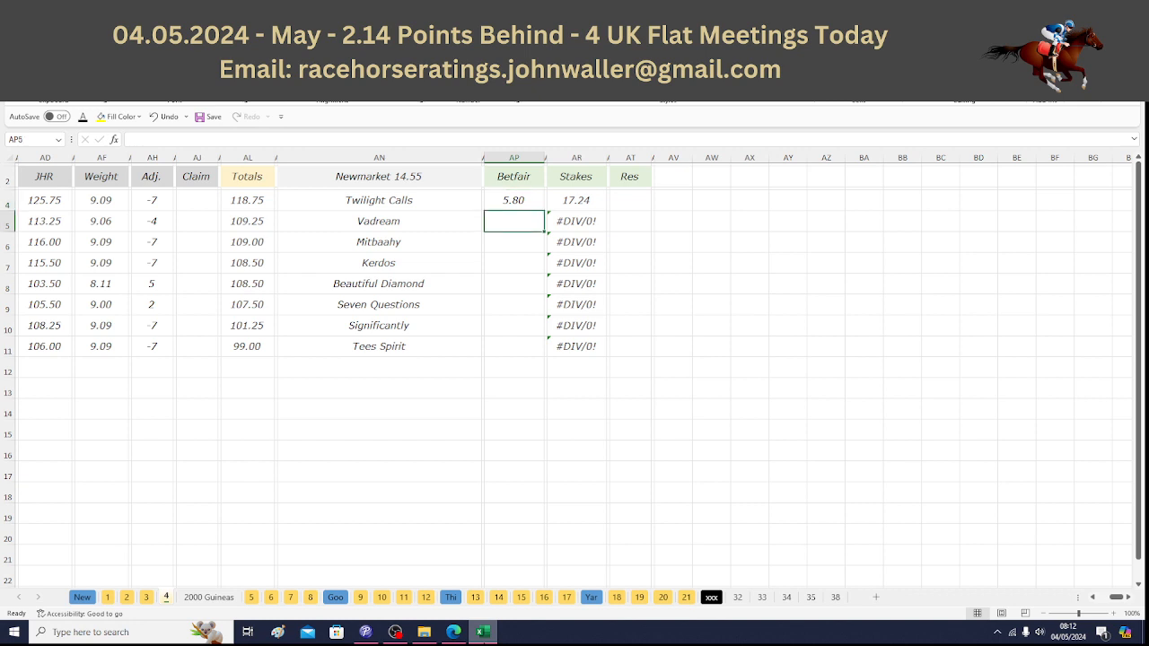
click(485, 634)
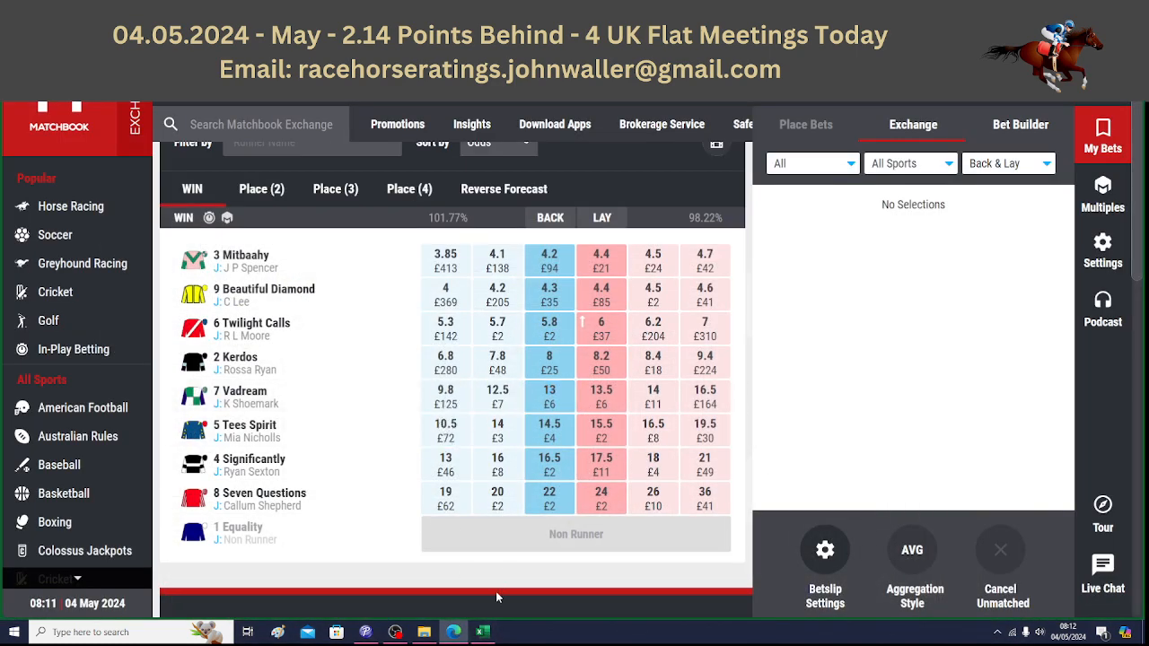
click(485, 634)
text(13)
key(Return)
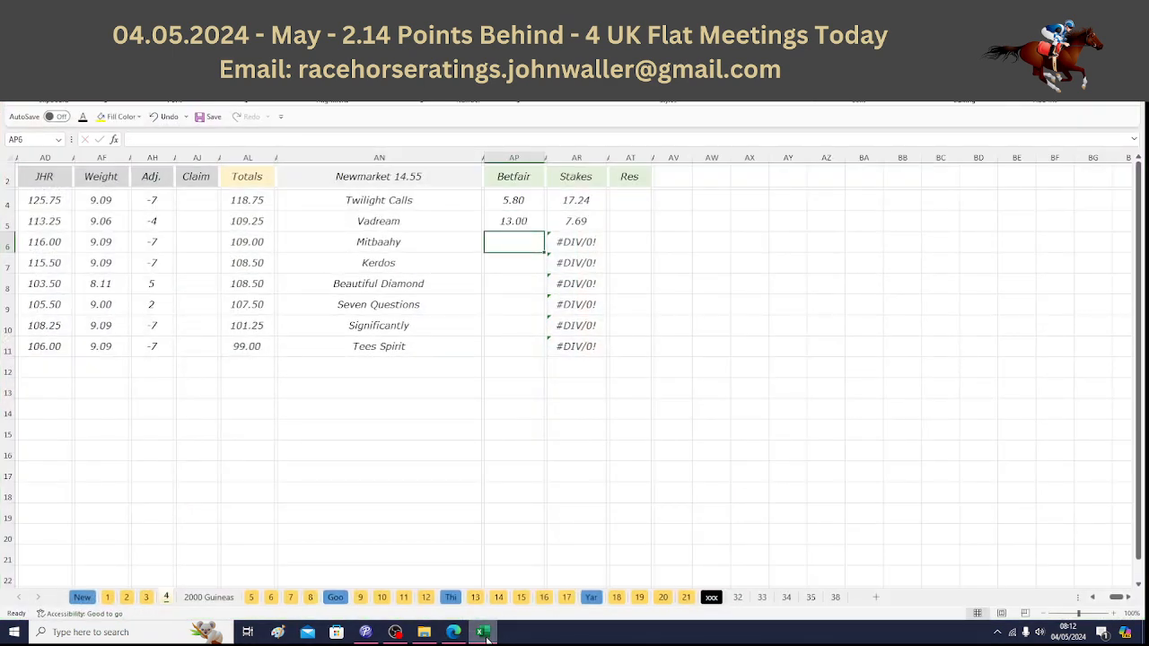
key(Up)
Step: Look up Mitbaahy's back odds on Matchbook and enter 4.20 as its Betfair price in the Excel sheet
key(Down)
click(486, 634)
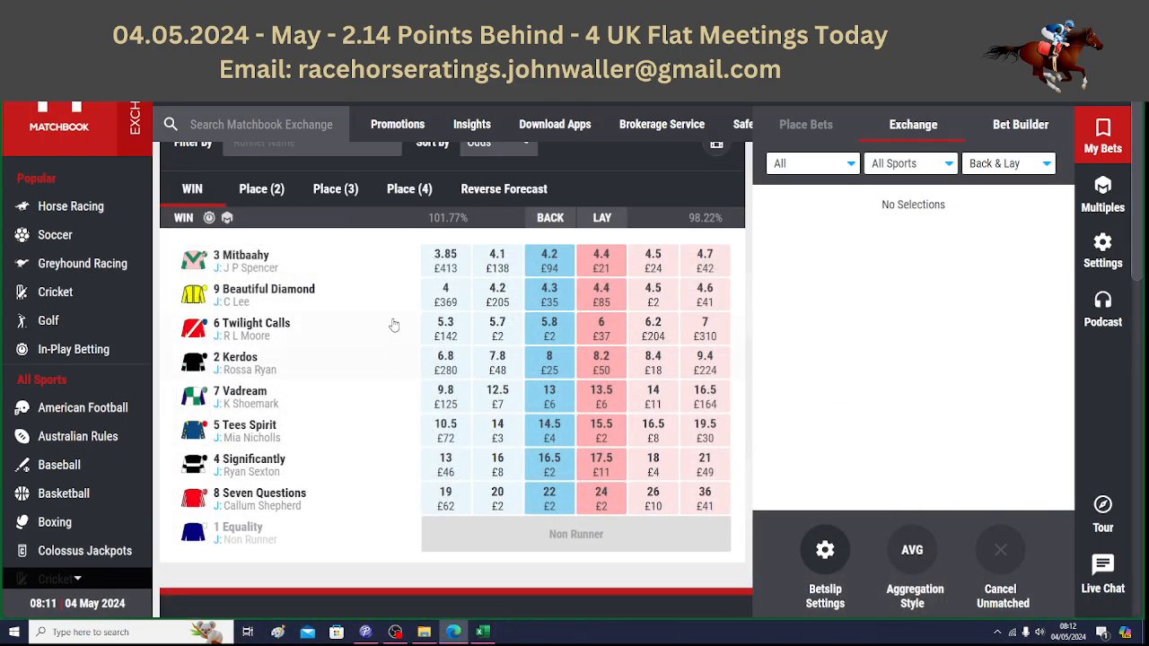
click(485, 632)
text(4.20)
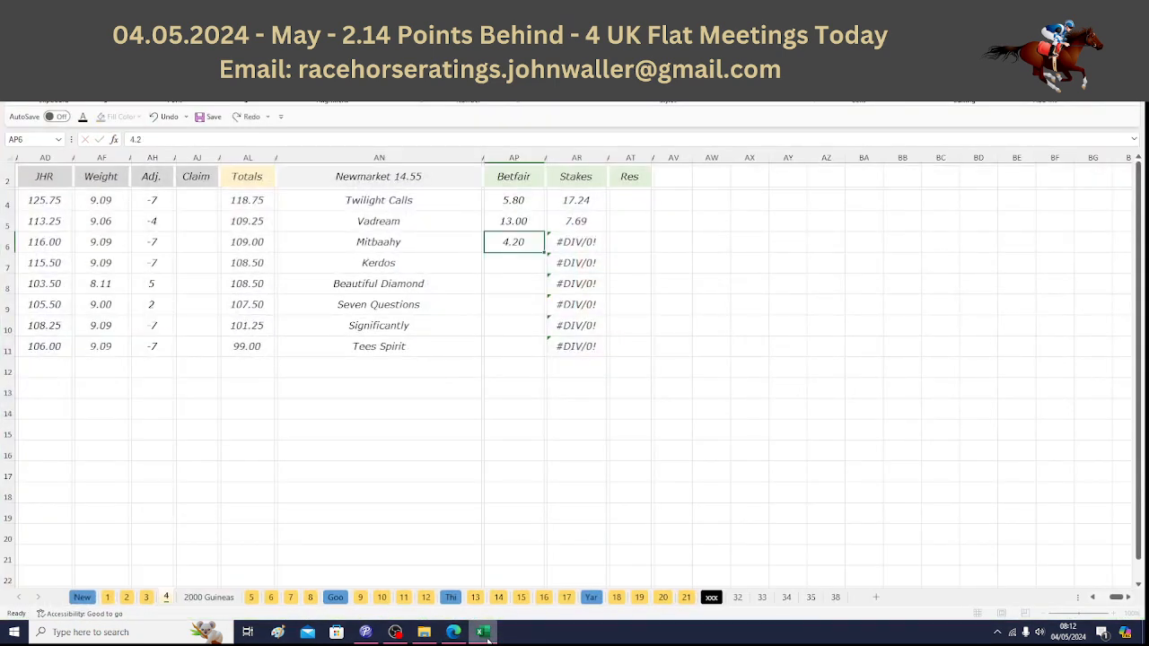
key(Tab)
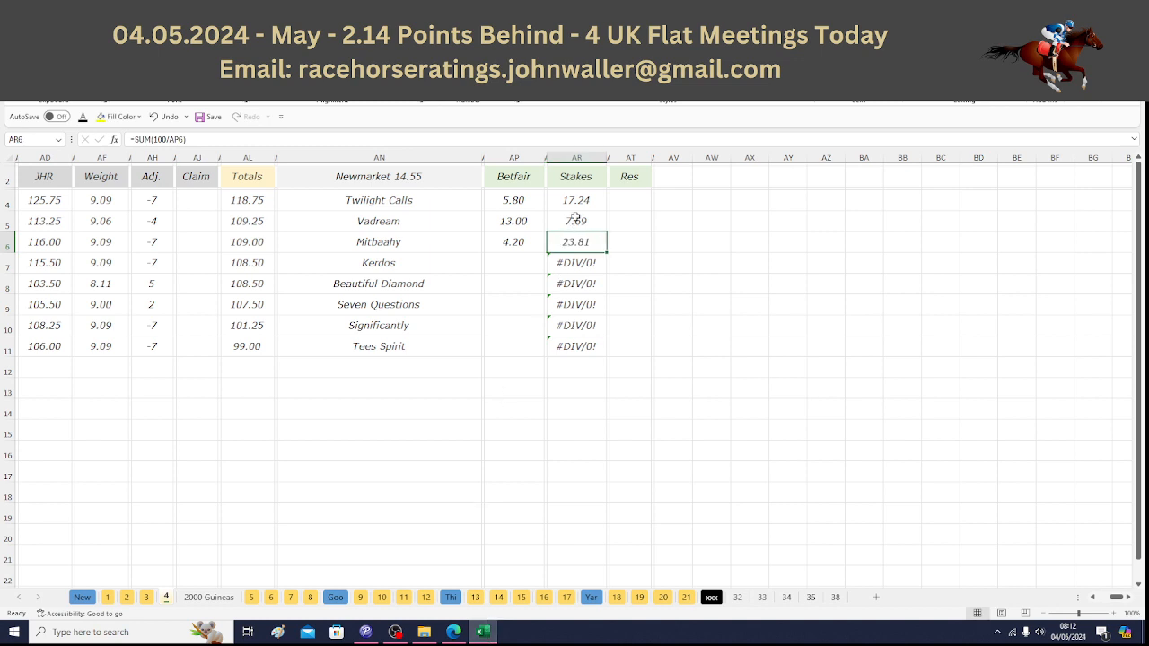
Step: Check the stakes total from Twilight Calls to Mitbaahy and overwrite Kerdos' stake with 1.26
drag(577, 208, 577, 242)
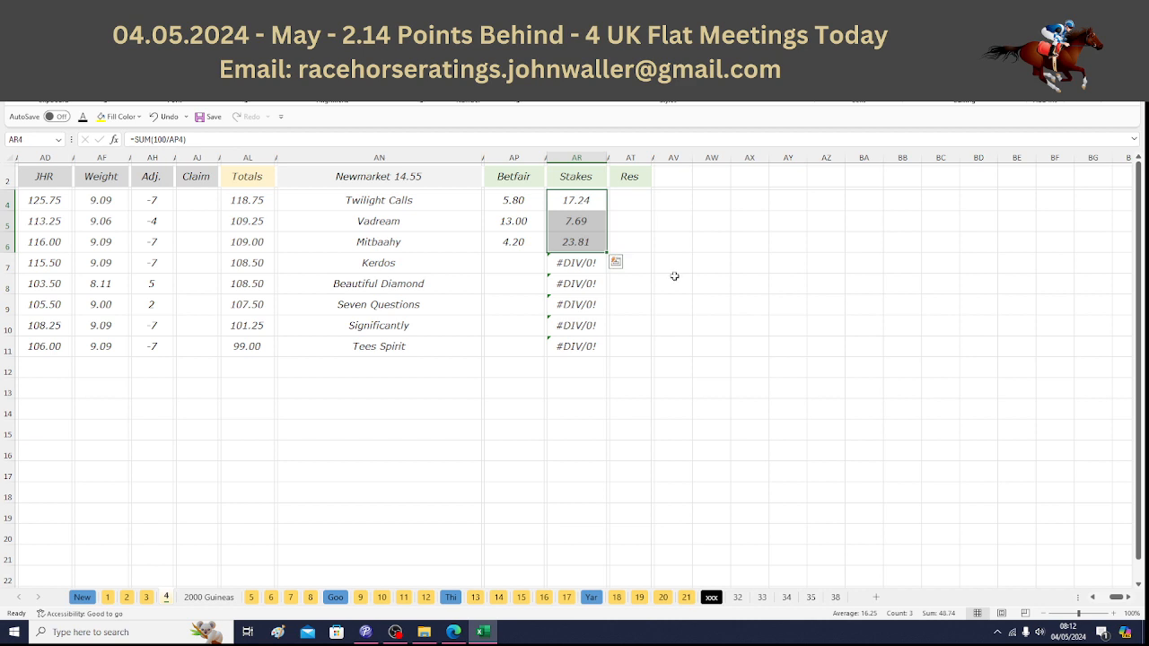
click(566, 262)
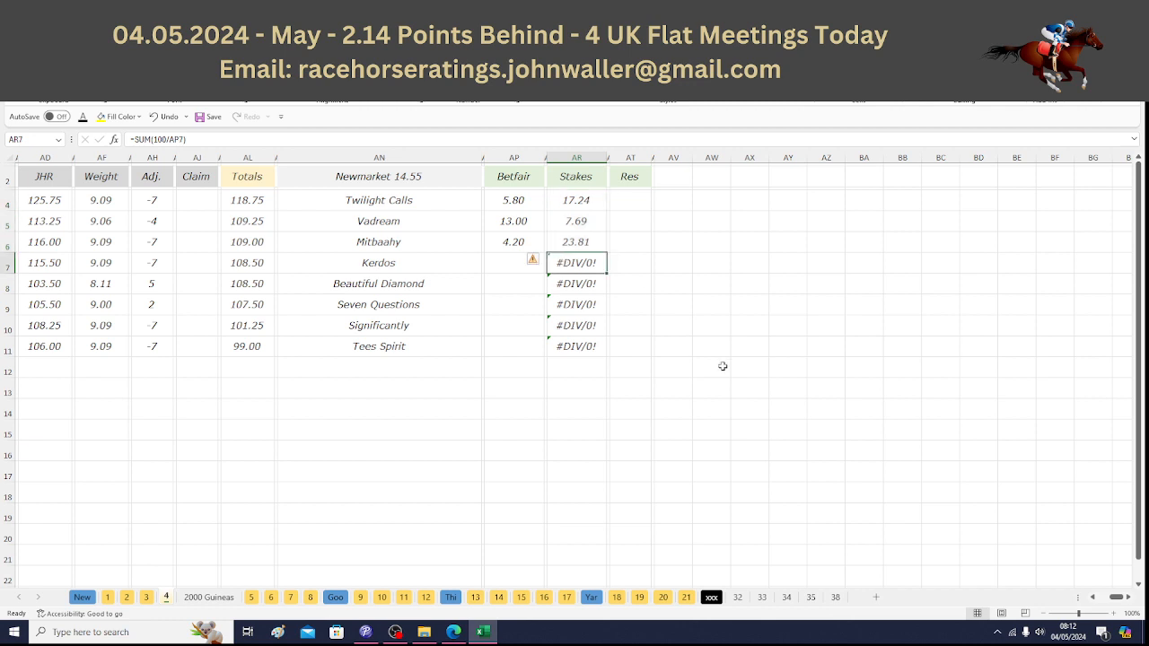
text(1.26)
key(Left)
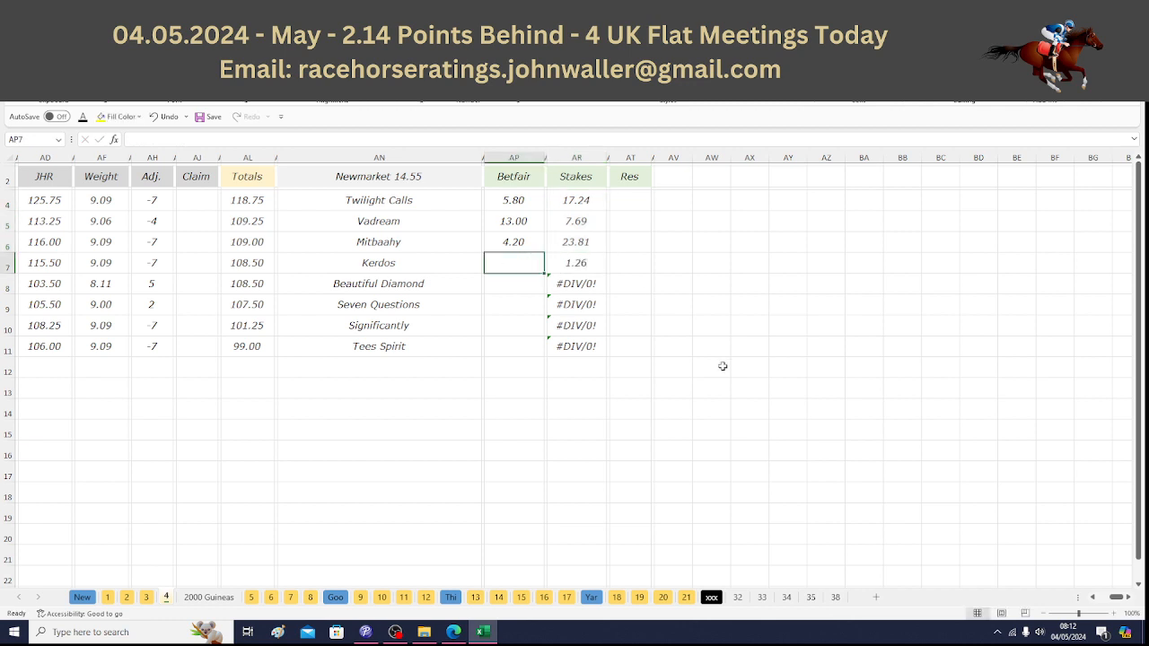
Step: Look up Kerdos' back odds on Matchbook and enter 8 as its Betfair price in the Excel sheet
click(459, 633)
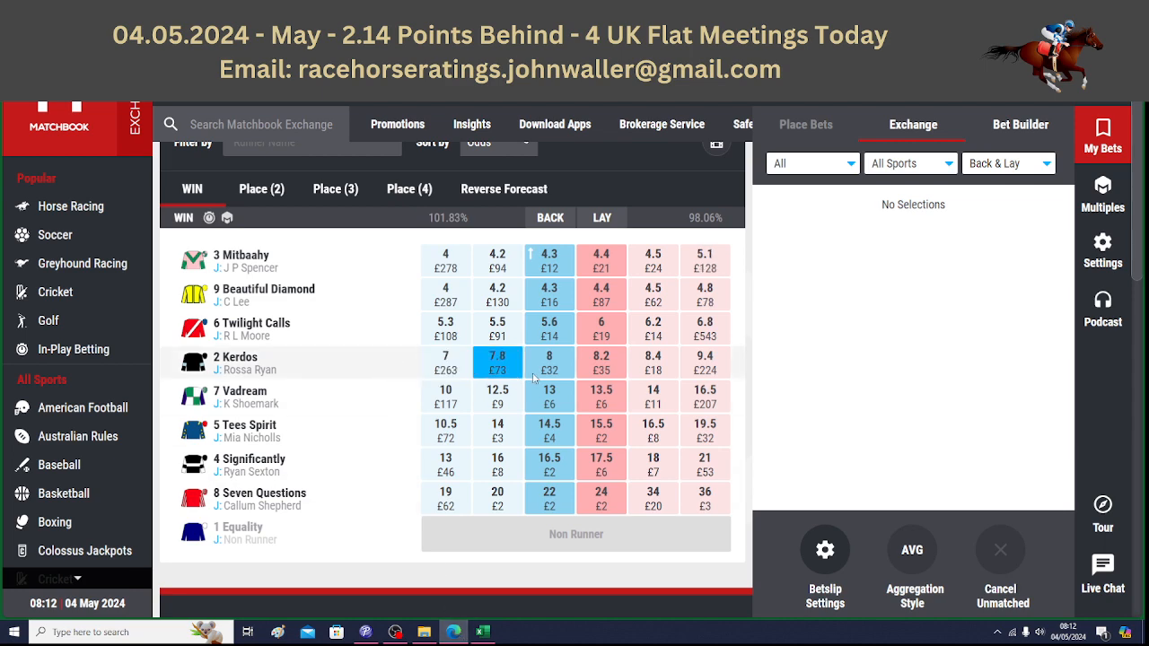
click(482, 631)
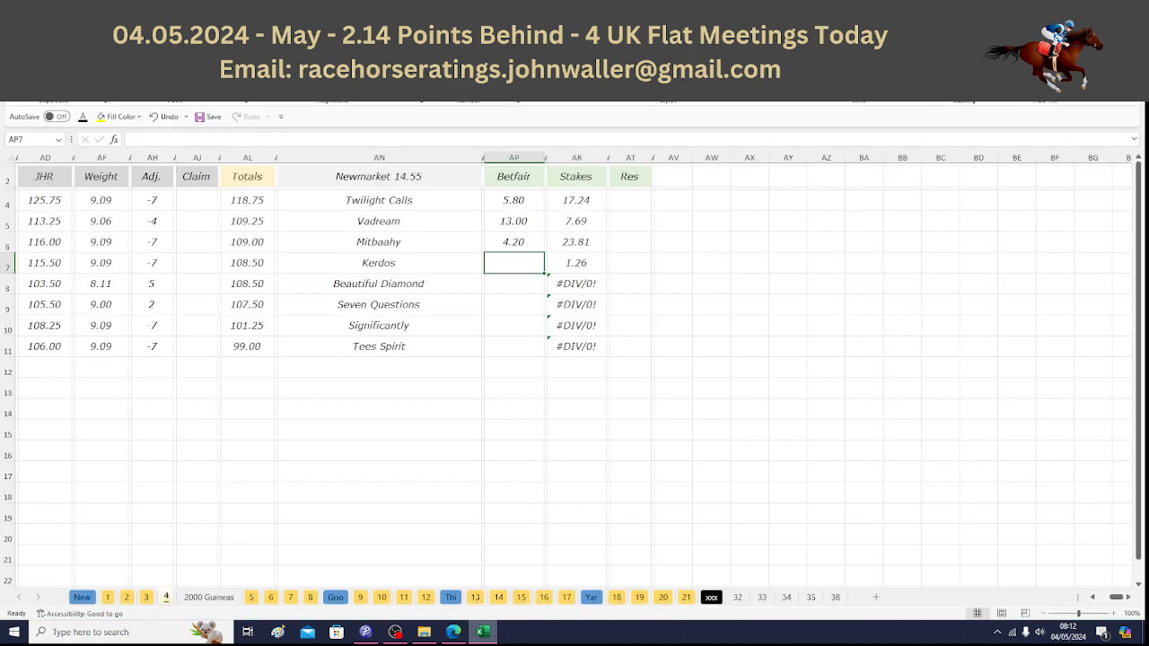
text(8)
key(Return)
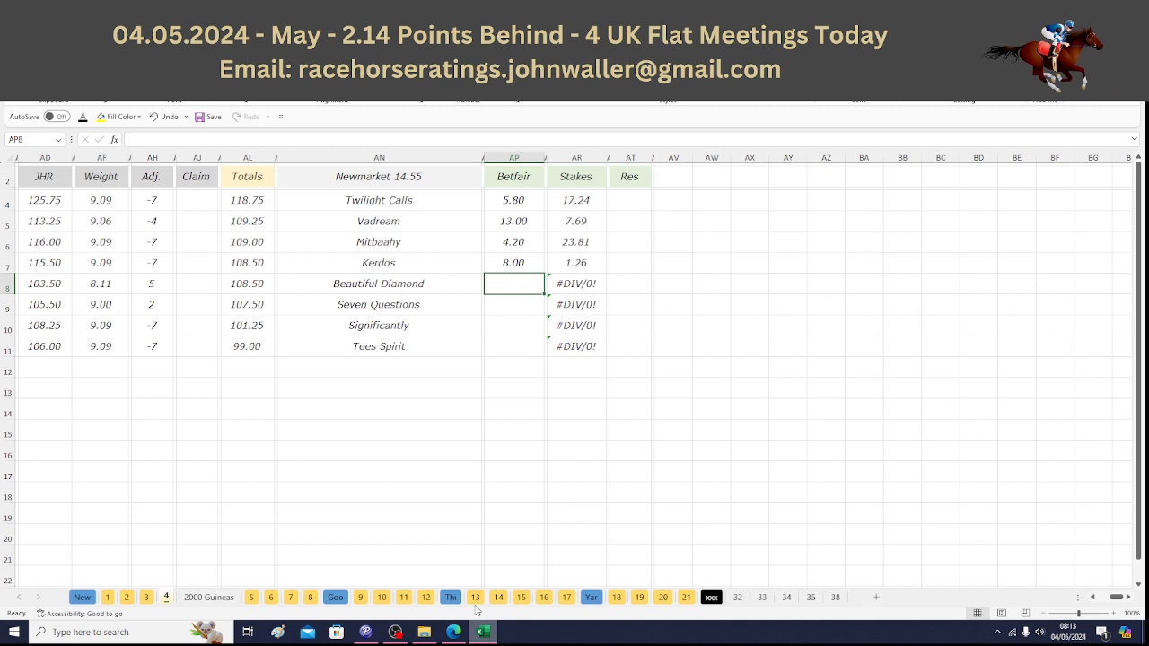
Step: Review the priced Newmarket 14.55 runners from Twilight Calls down to Kerdos, and the JHR ratings column
click(434, 200)
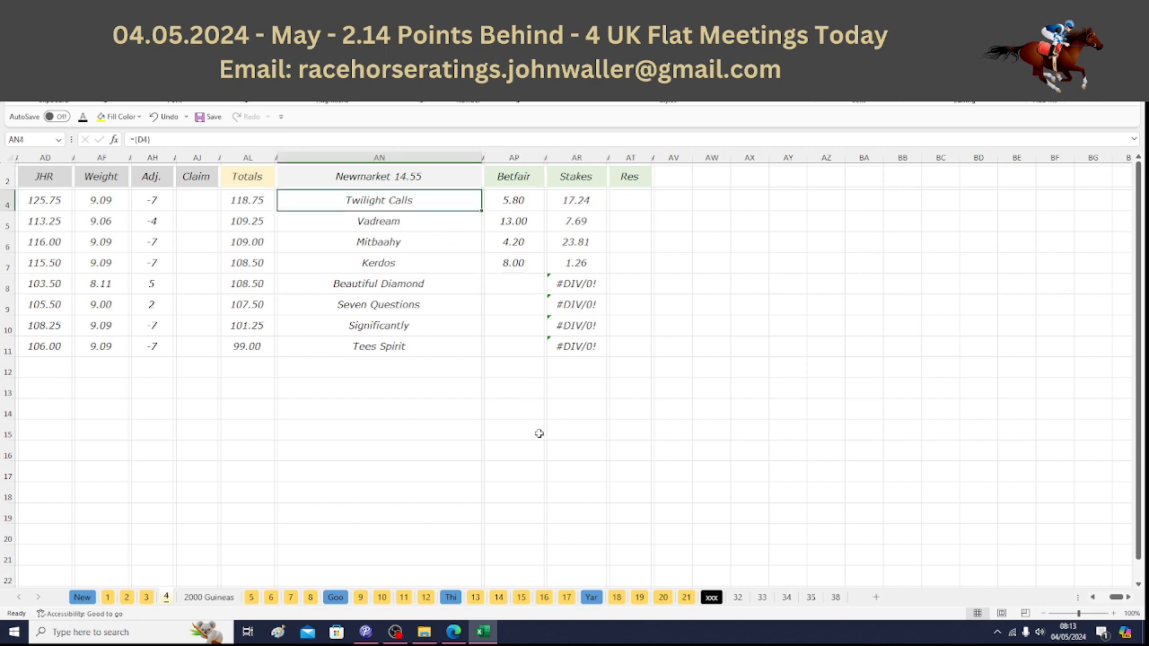
key(Down)
key(Down)
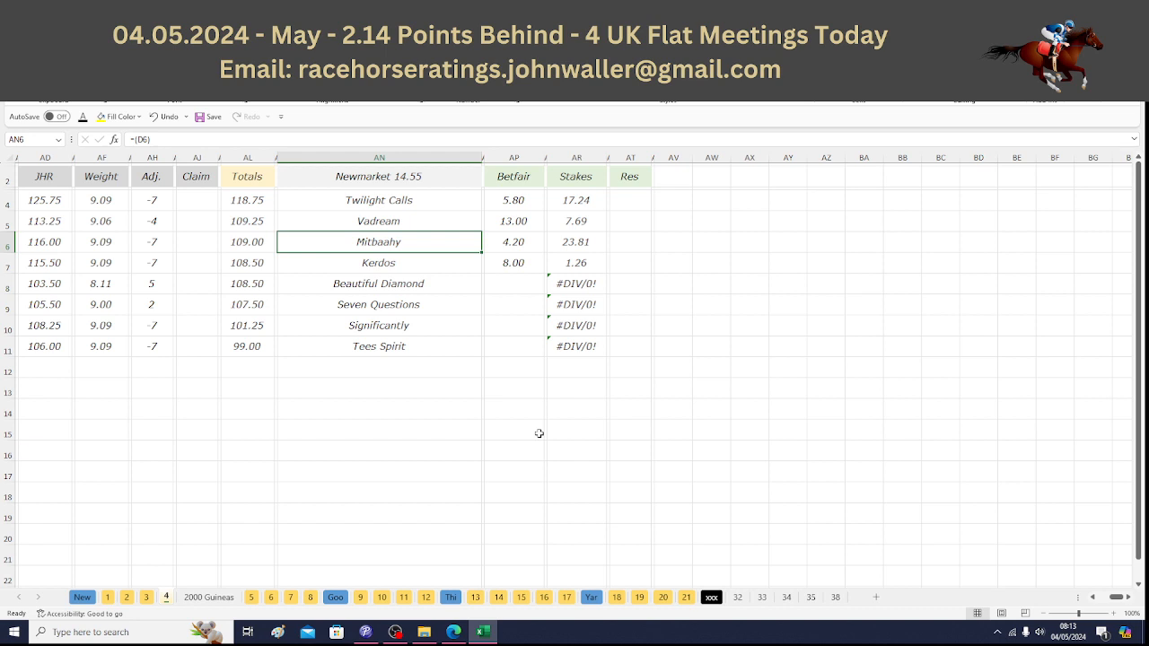
key(Down)
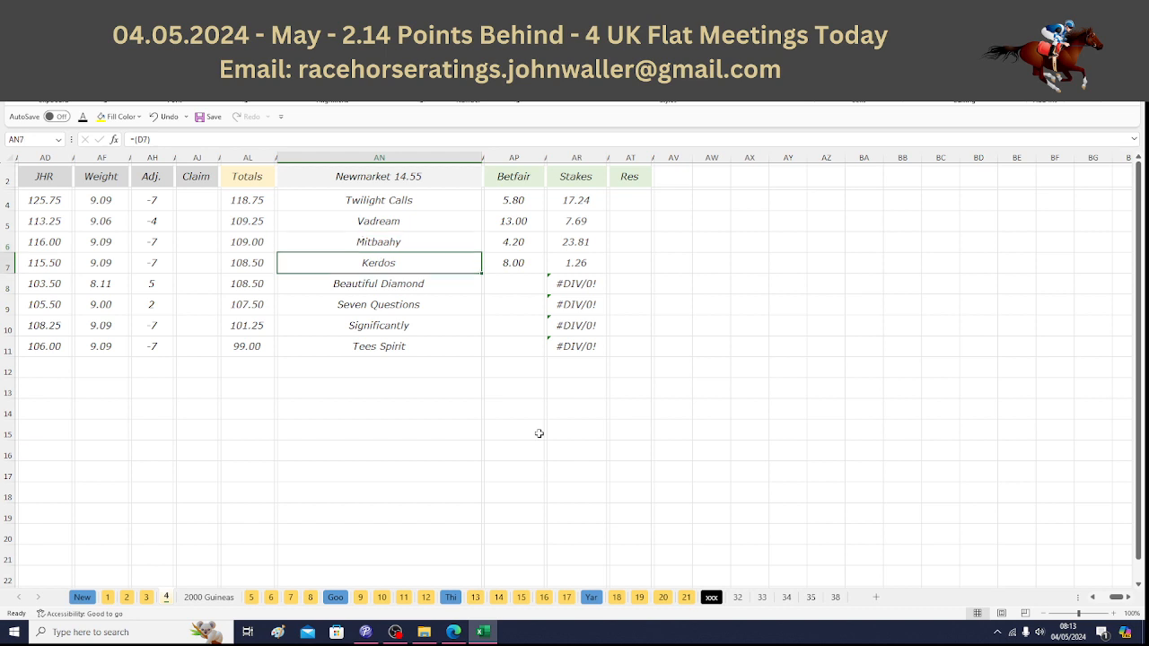
click(48, 180)
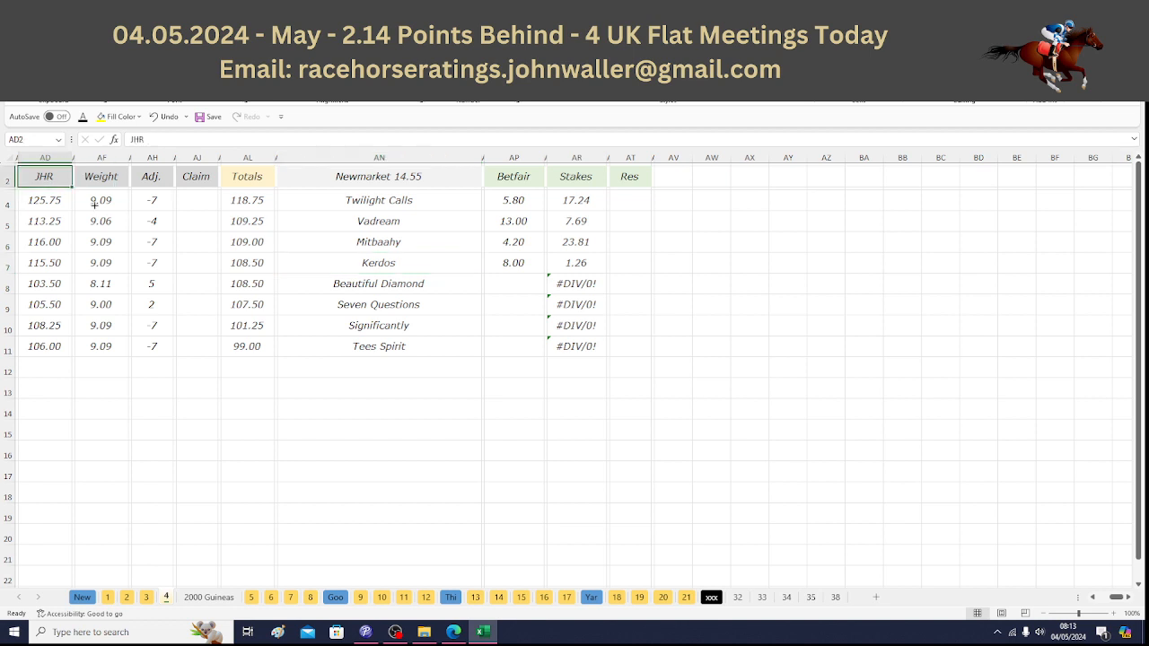
Step: Go to the 2000 Guineas sheet at City Of Troy's Betfair cell, and bring up the 15:35 Newmarket win market on Matchbook
click(213, 599)
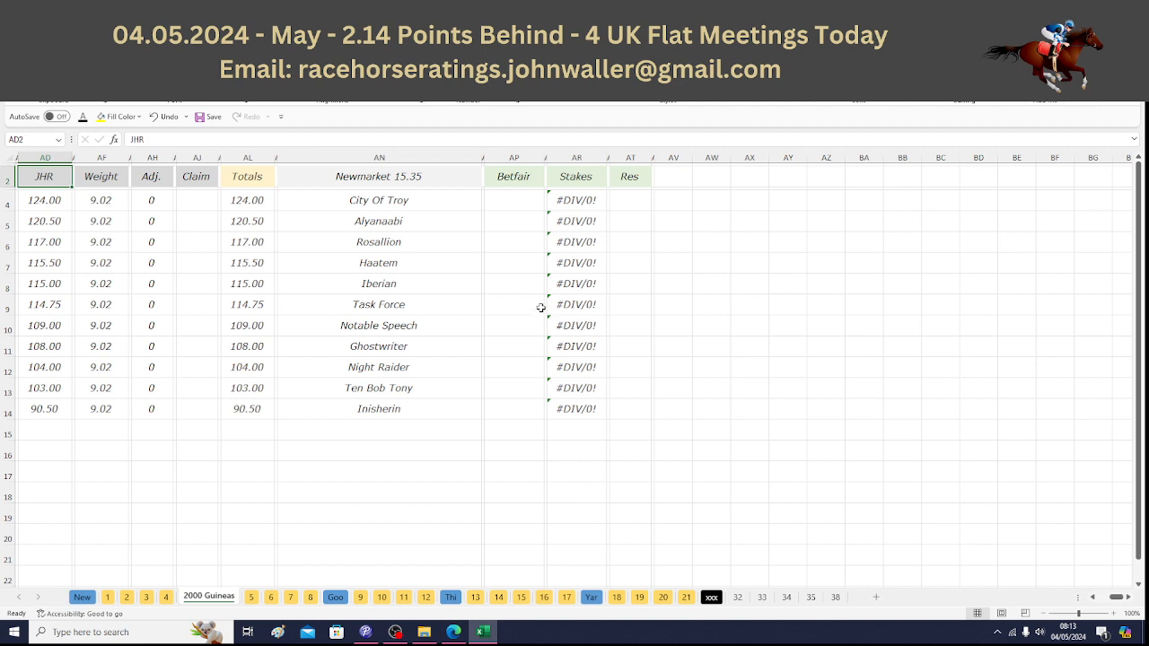
click(515, 206)
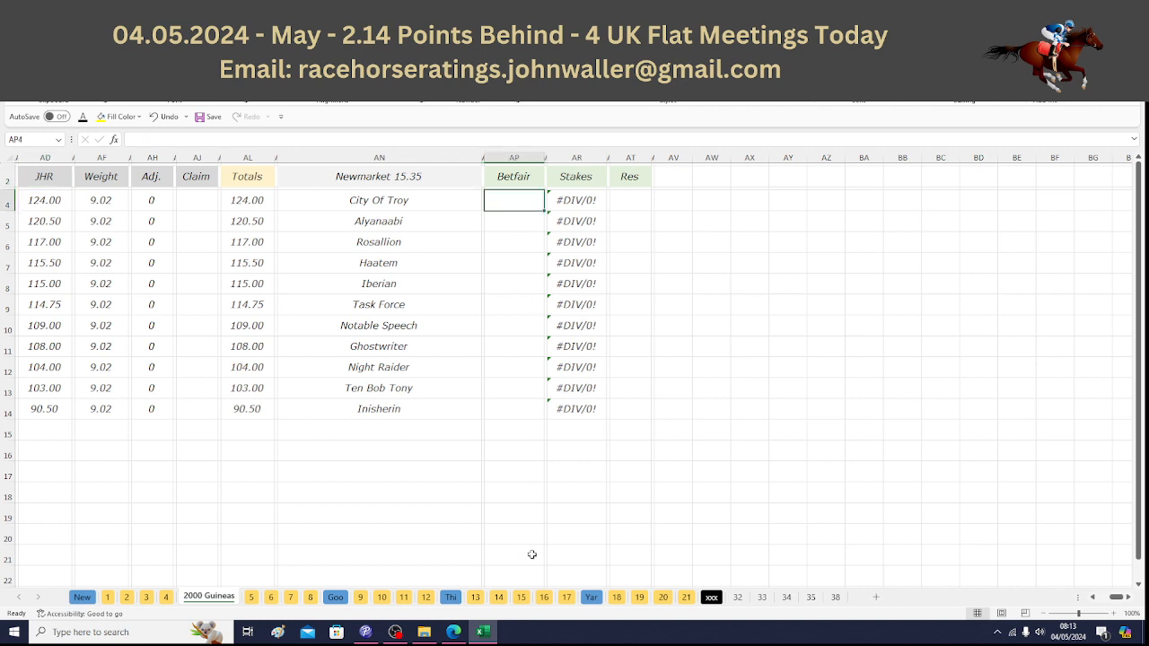
click(454, 633)
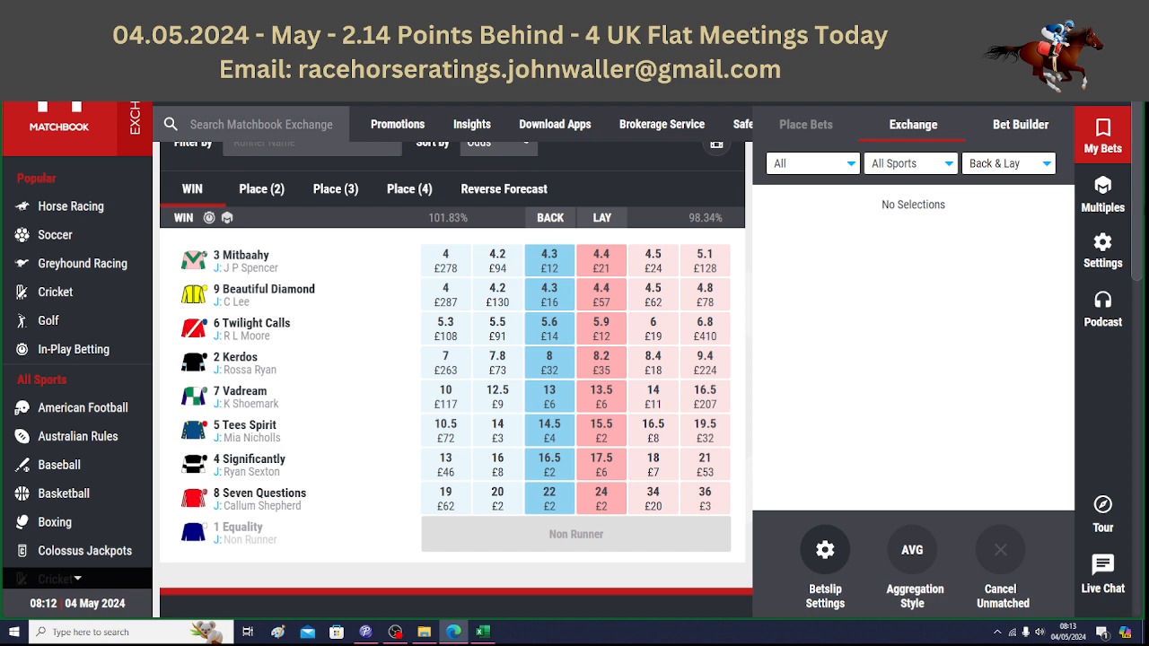
scroll(1135, 199, up, 2)
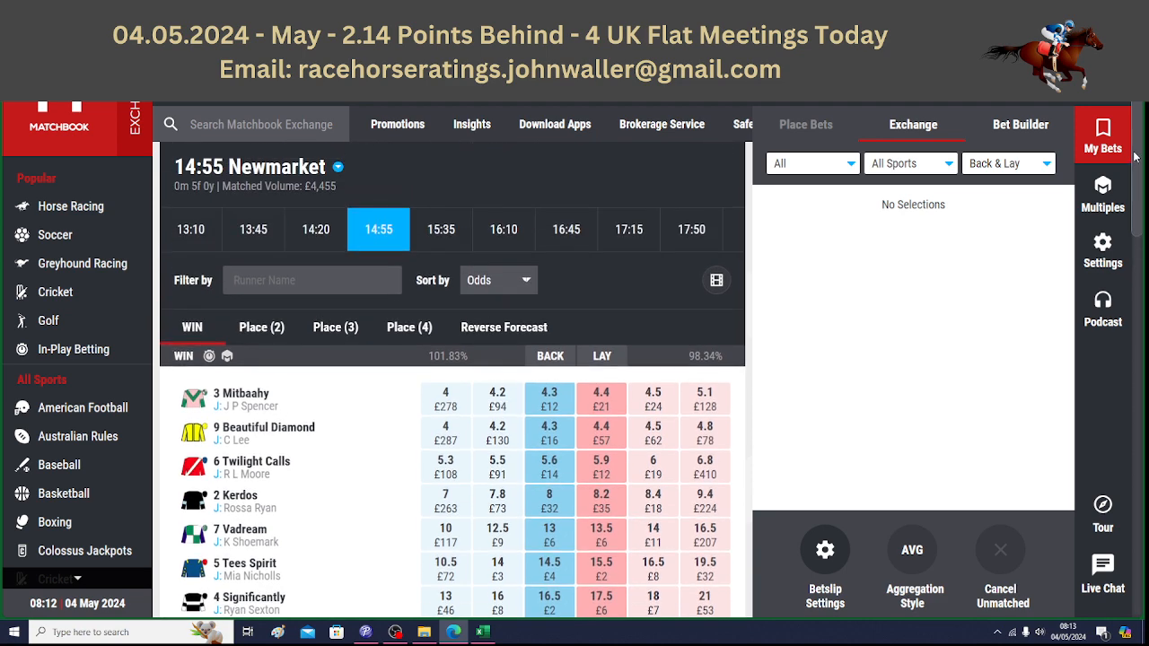
click(456, 239)
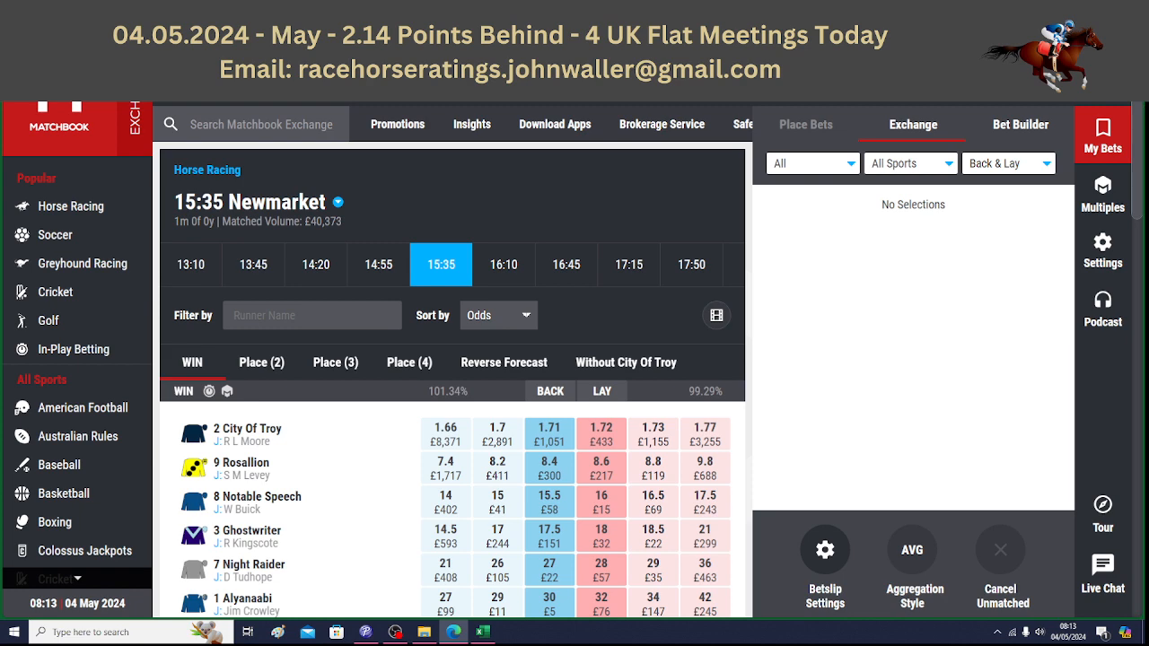
scroll(453, 377, down, 5)
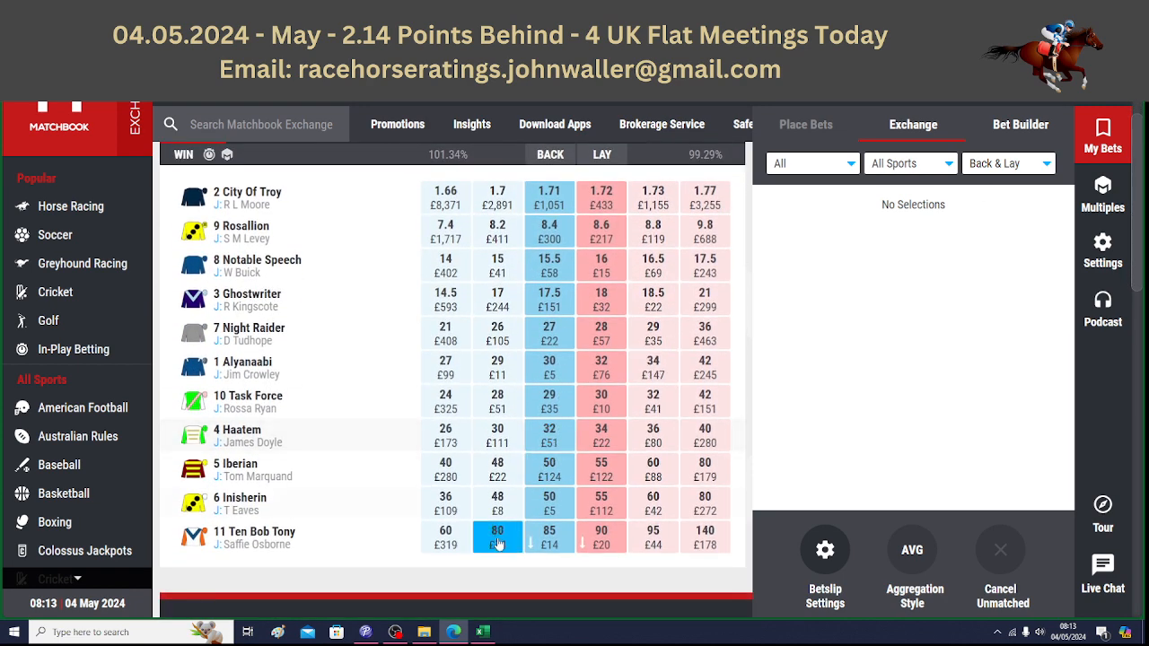
Step: Return to the Excel sheet and enter 1.71 as City Of Troy's Betfair price for Newmarket 15.35
click(485, 632)
text(1)
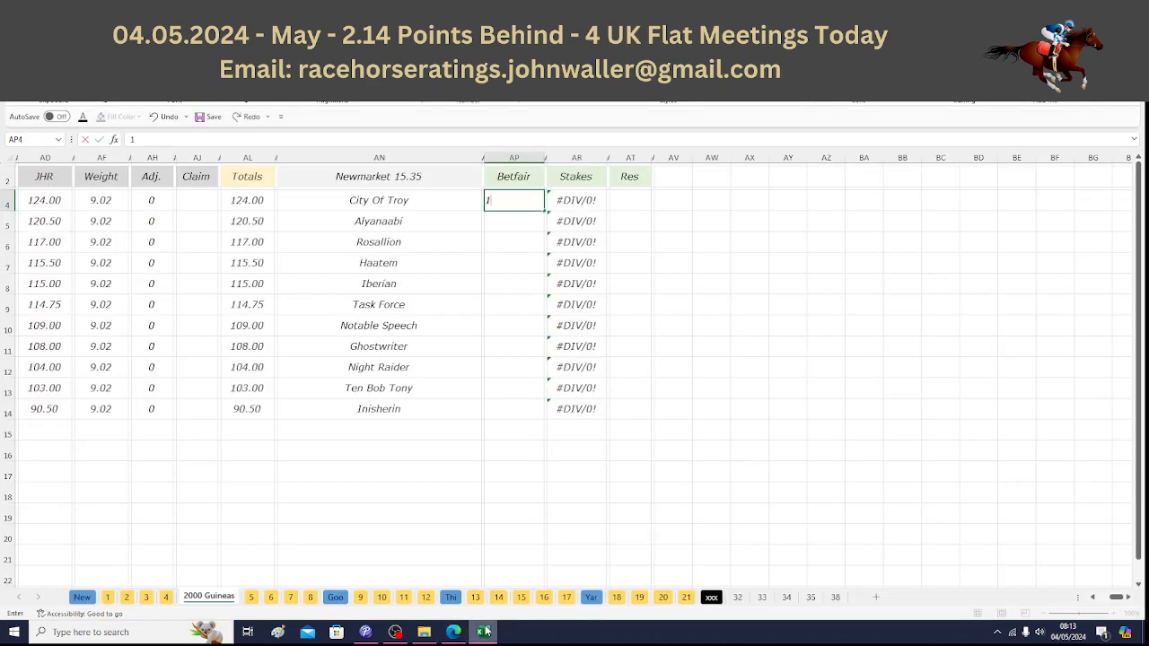
text(.71)
key(Return)
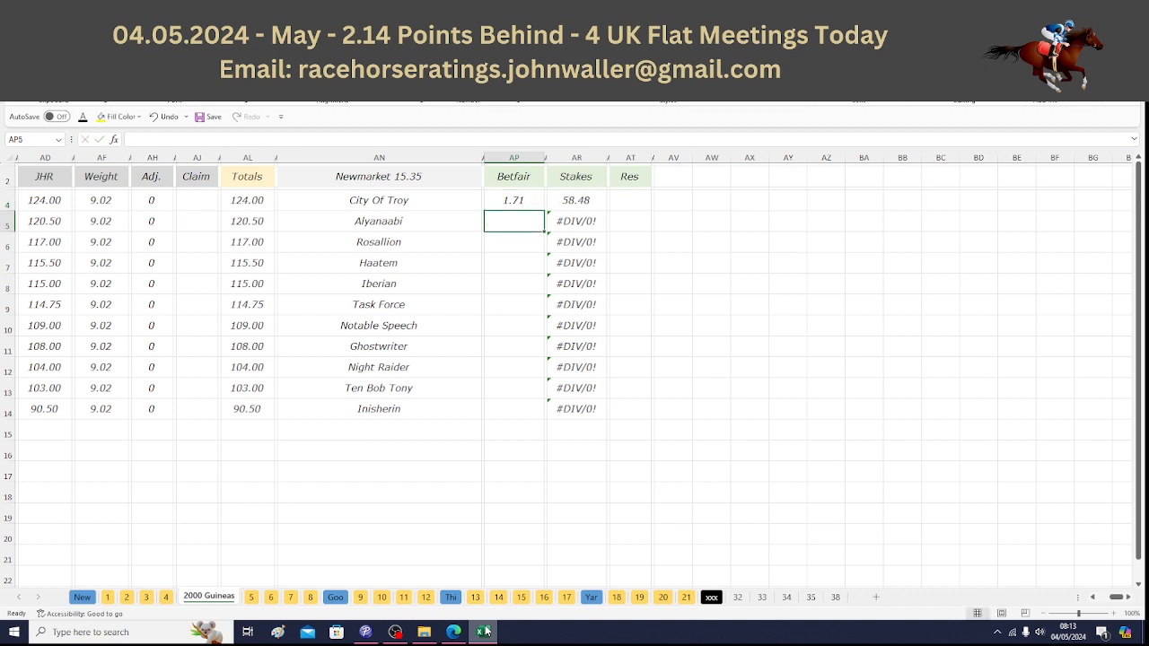
Step: Add a "No Bet" note in cell AN16 below the Newmarket 15.35 runners and give it a light orange fill
click(398, 458)
text(No)
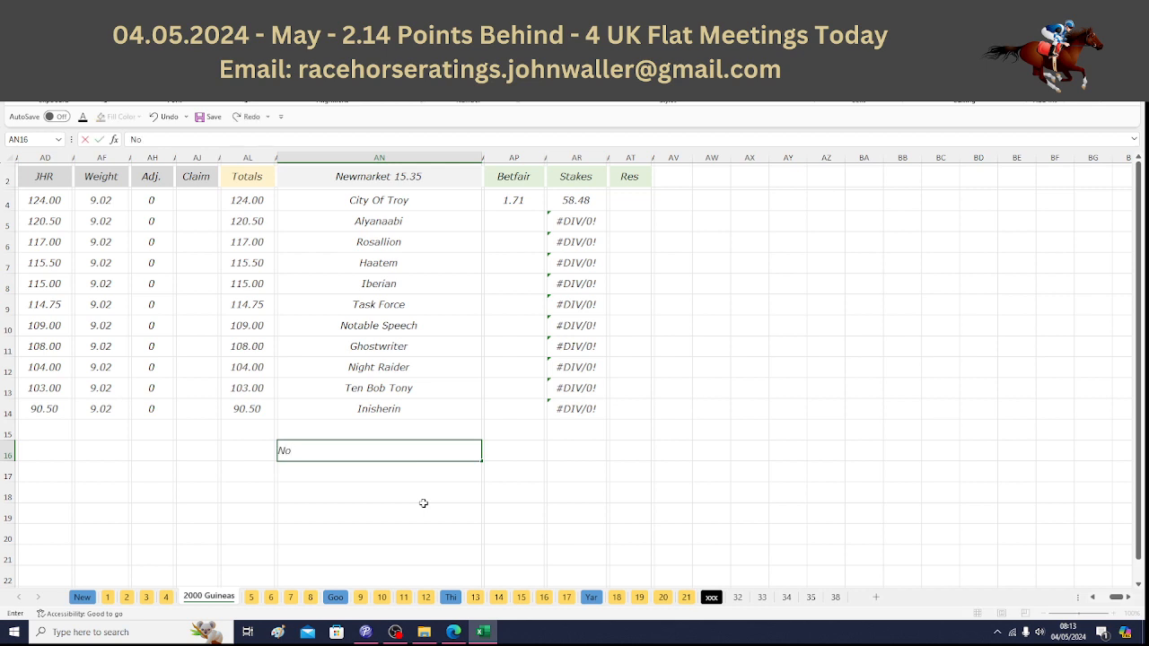
text( Bet)
key(ctrl+Return)
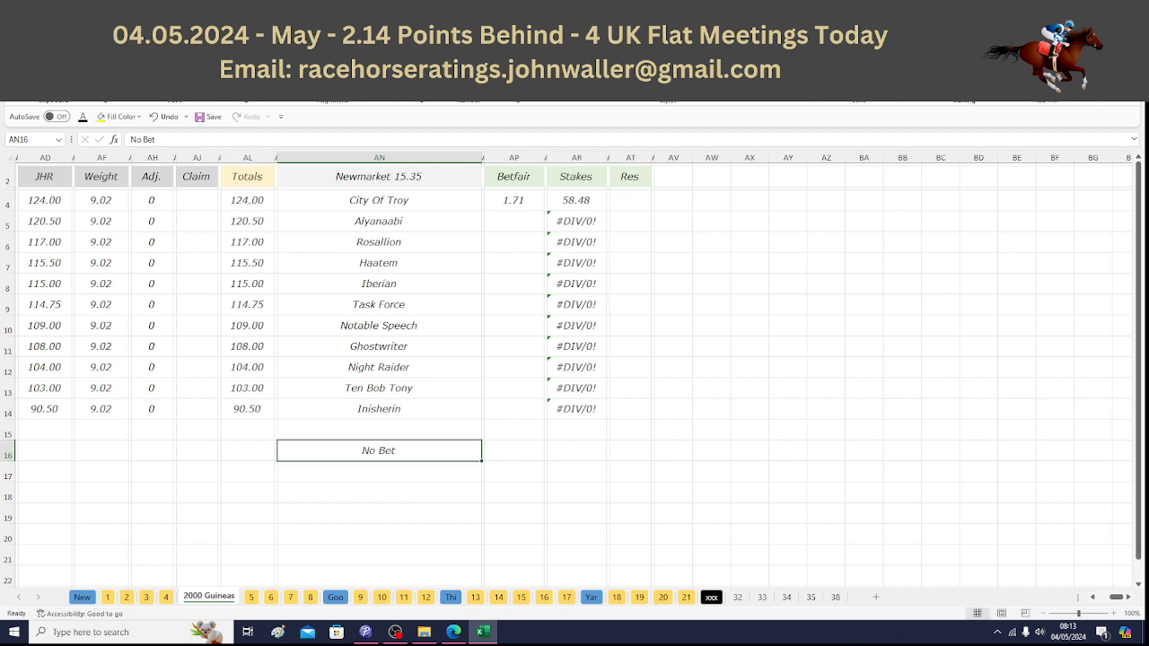
click(213, 79)
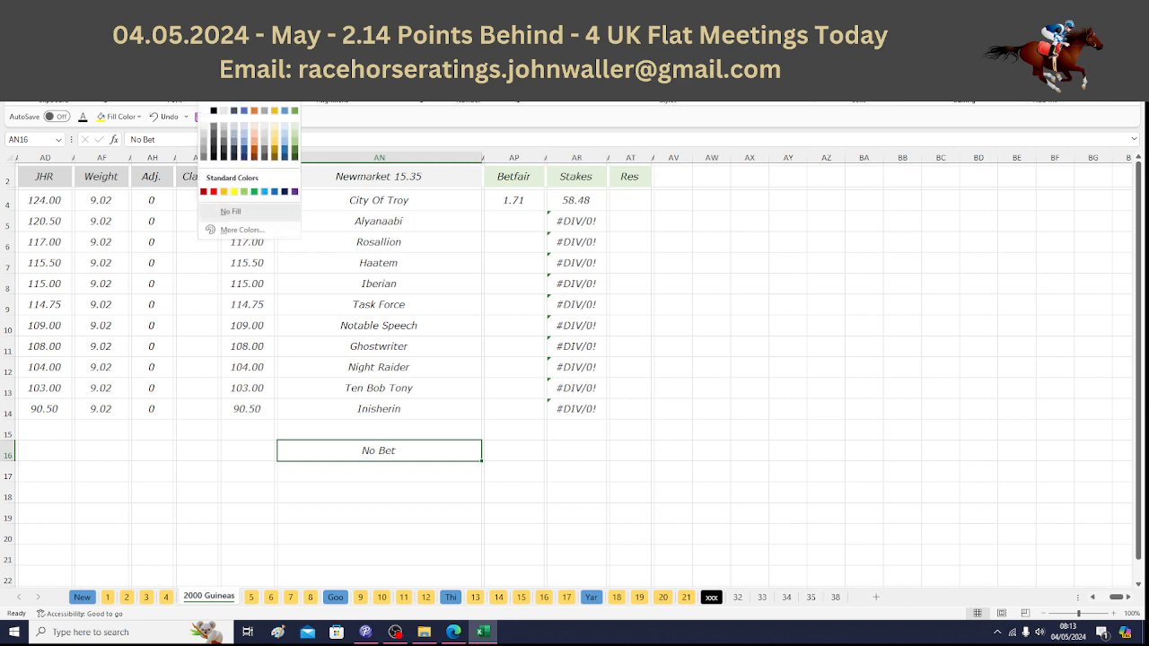
click(256, 132)
Step: Look up Alyanaabi's back price on Matchbook and enter 30 as its Betfair price for Newmarket 15.35
click(508, 218)
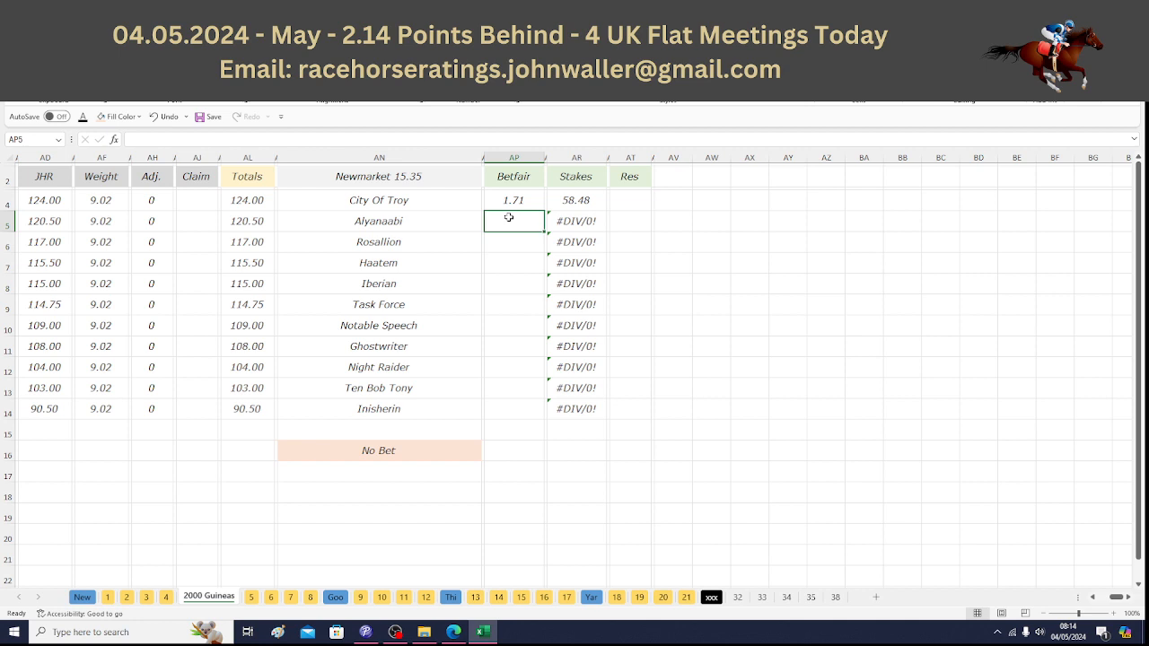
click(453, 632)
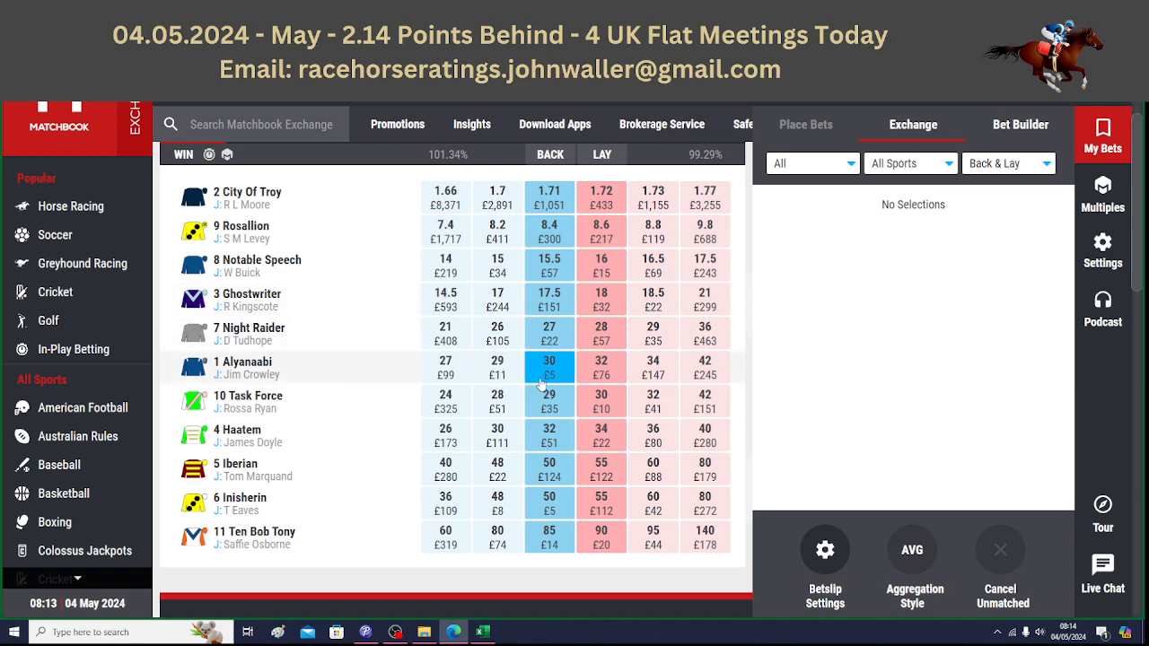
click(482, 632)
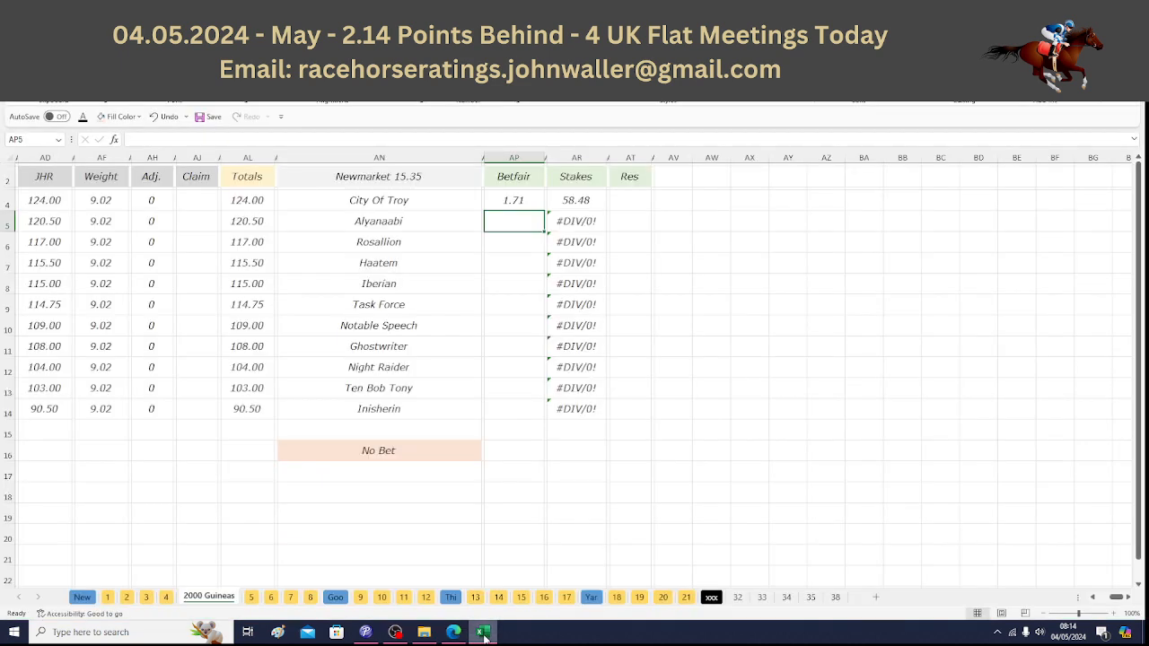
text(30)
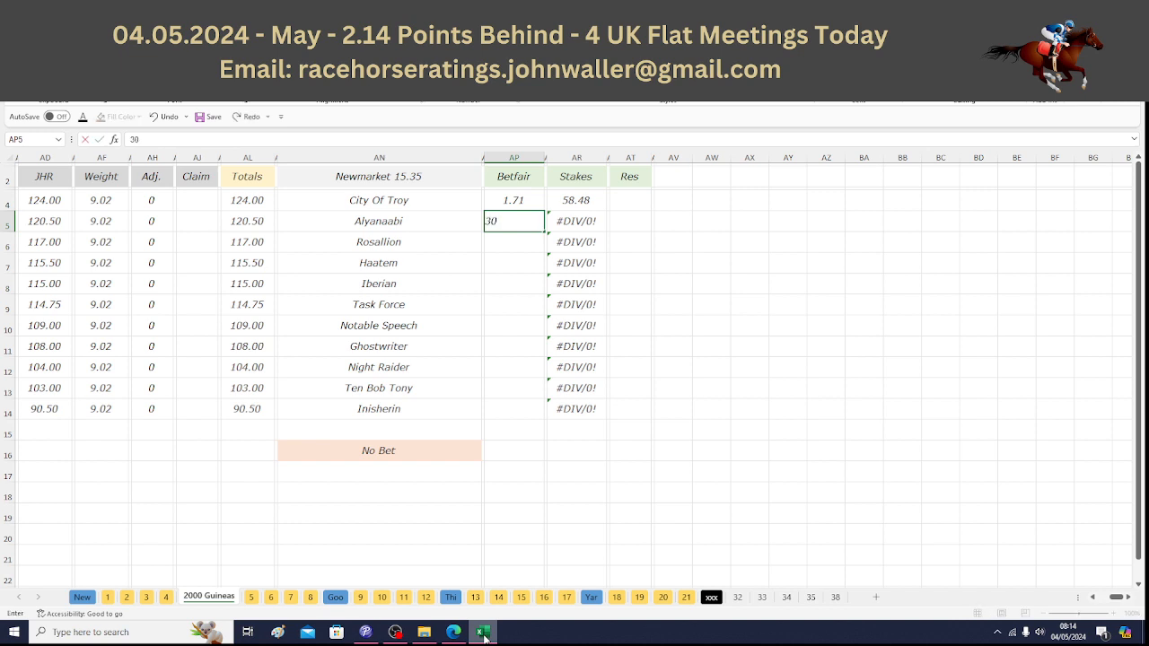
key(Return)
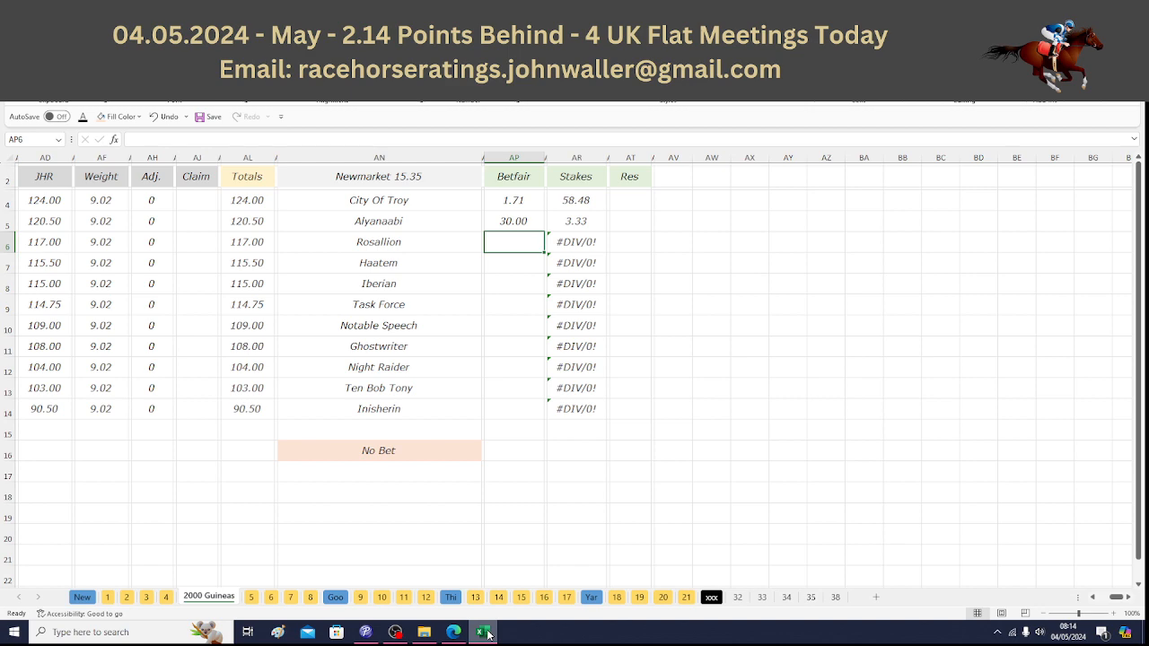
Step: Look up Rosallion's back price on Matchbook and enter 8.4 as its Betfair price in the Excel sheet
click(488, 635)
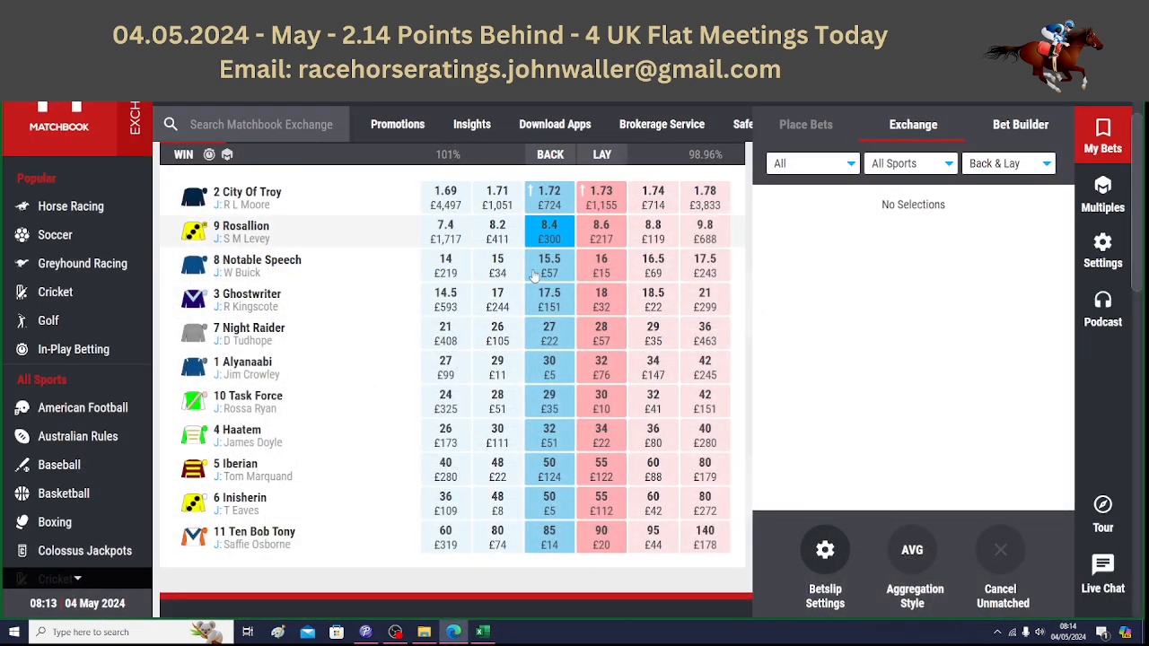
click(482, 631)
text(8)
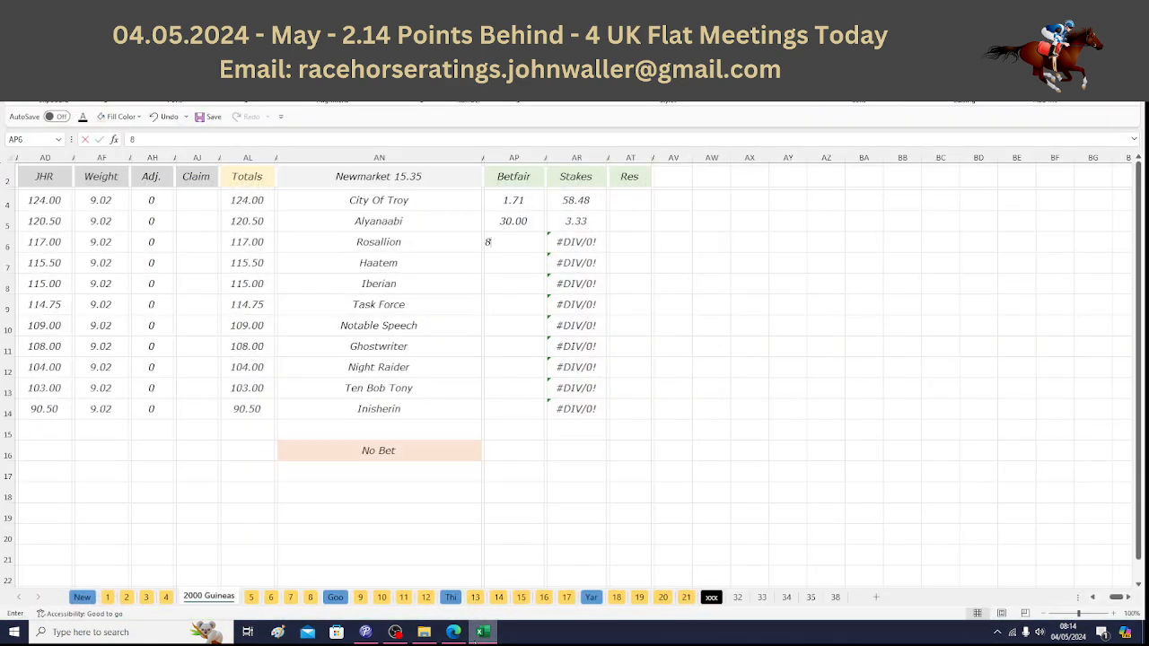
text(.4)
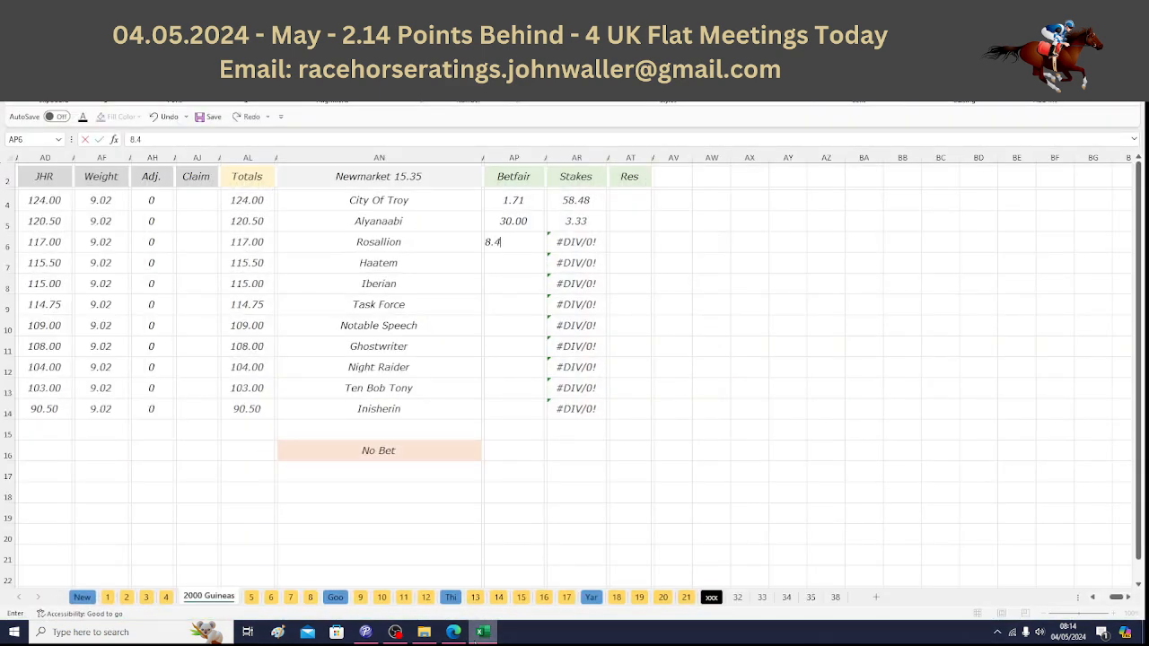
key(Return)
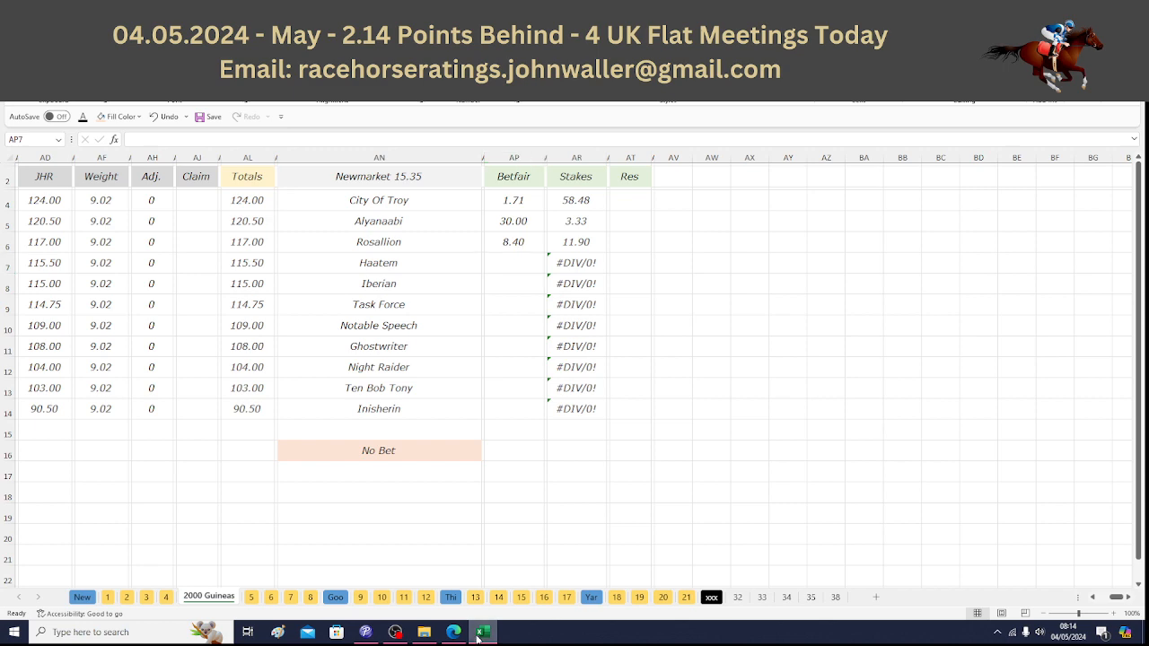
Step: Look up Haatem and Iberian on Matchbook and enter 32 and 50 as their Betfair prices in the Excel sheet
click(482, 632)
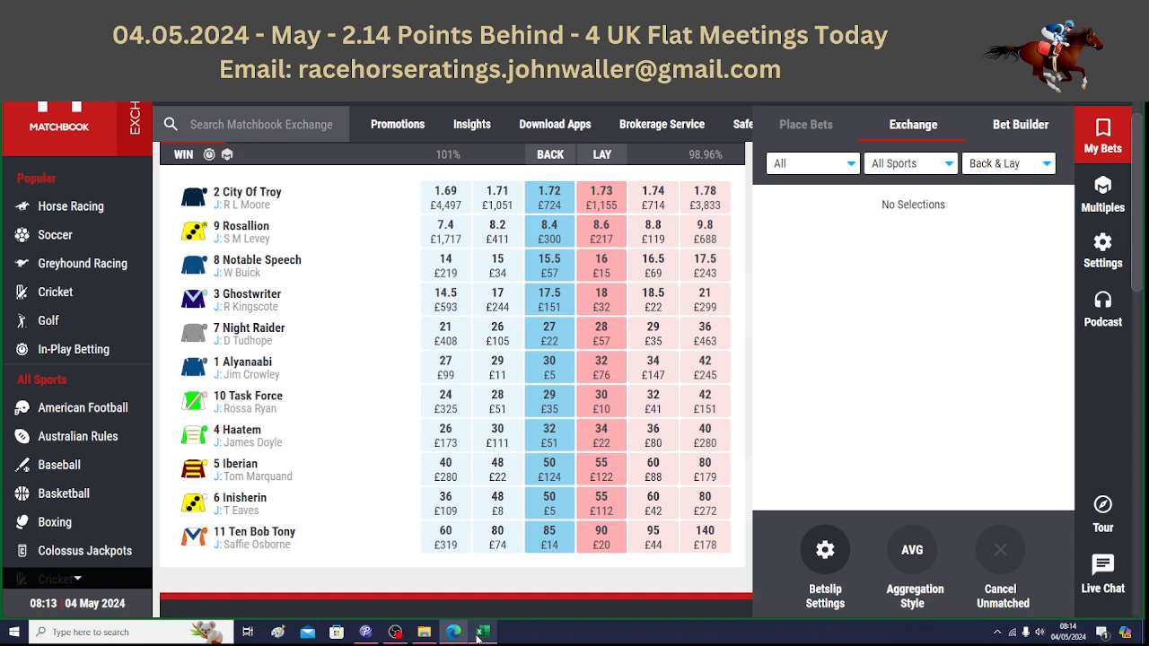
click(478, 634)
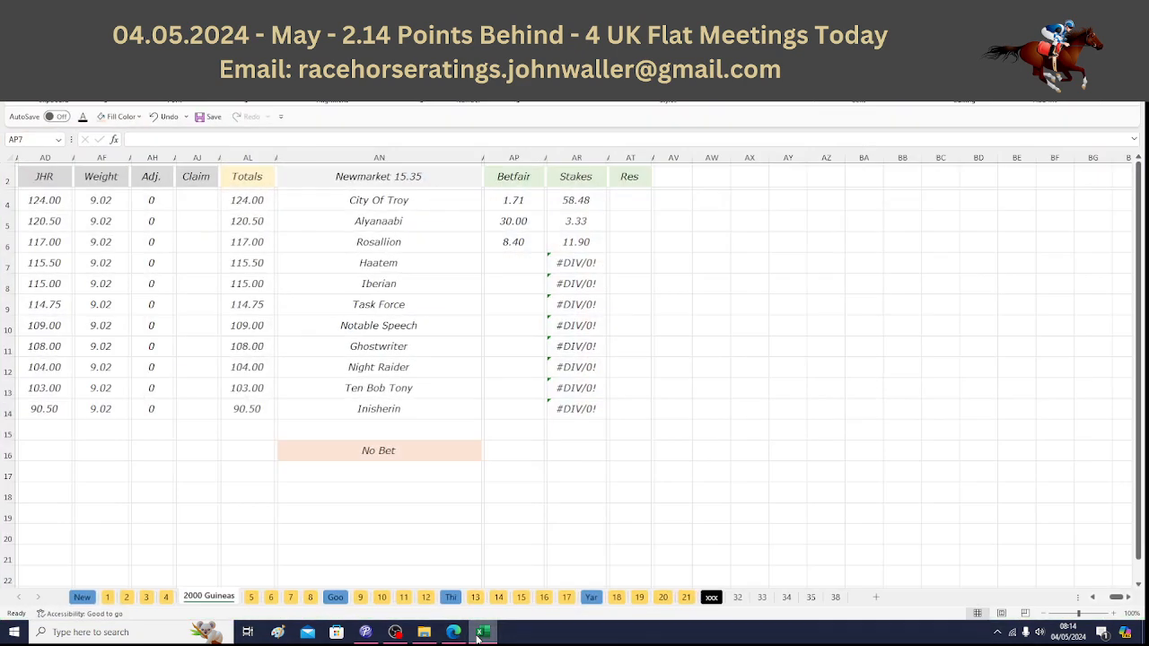
text(32)
key(Return)
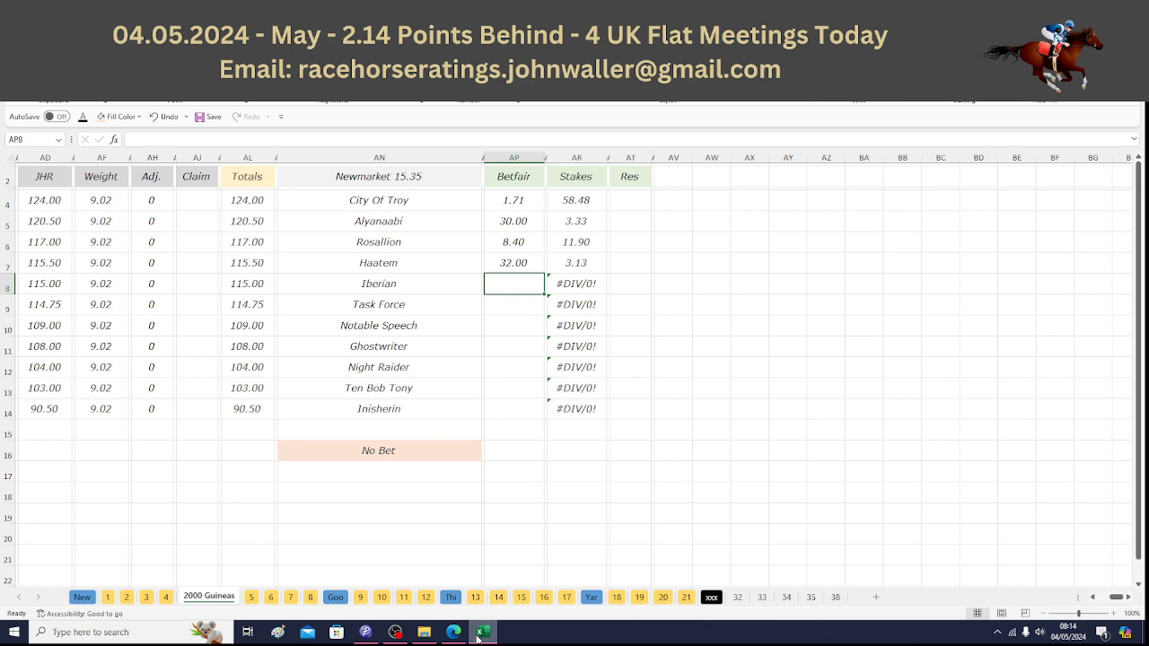
click(478, 634)
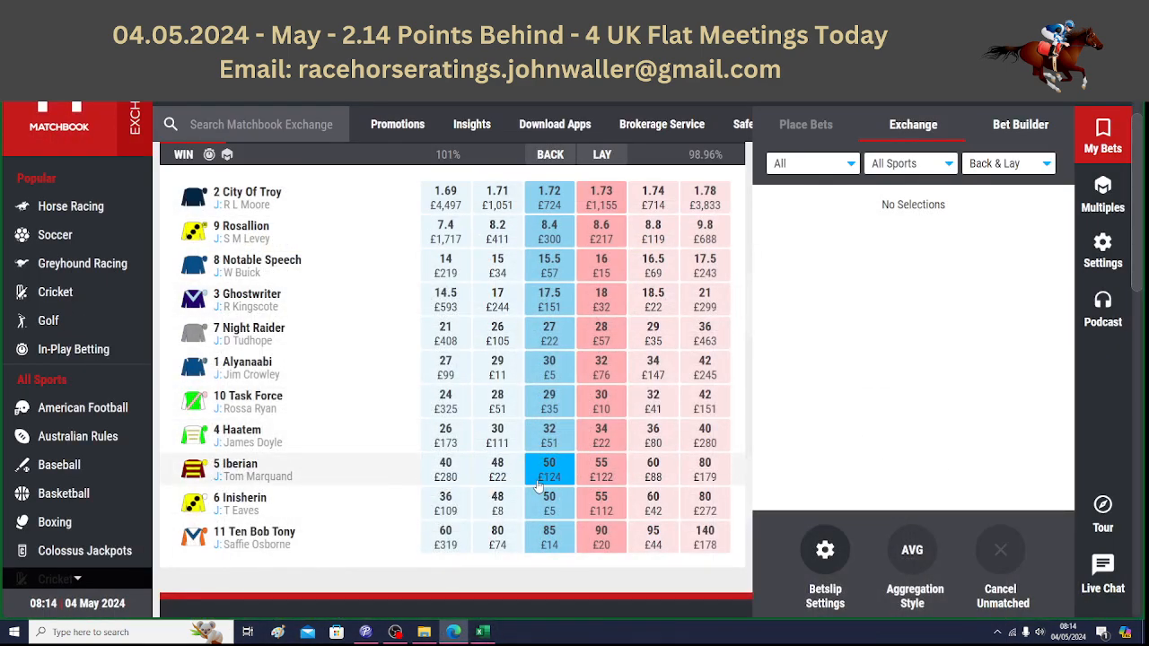
click(483, 632)
text(50)
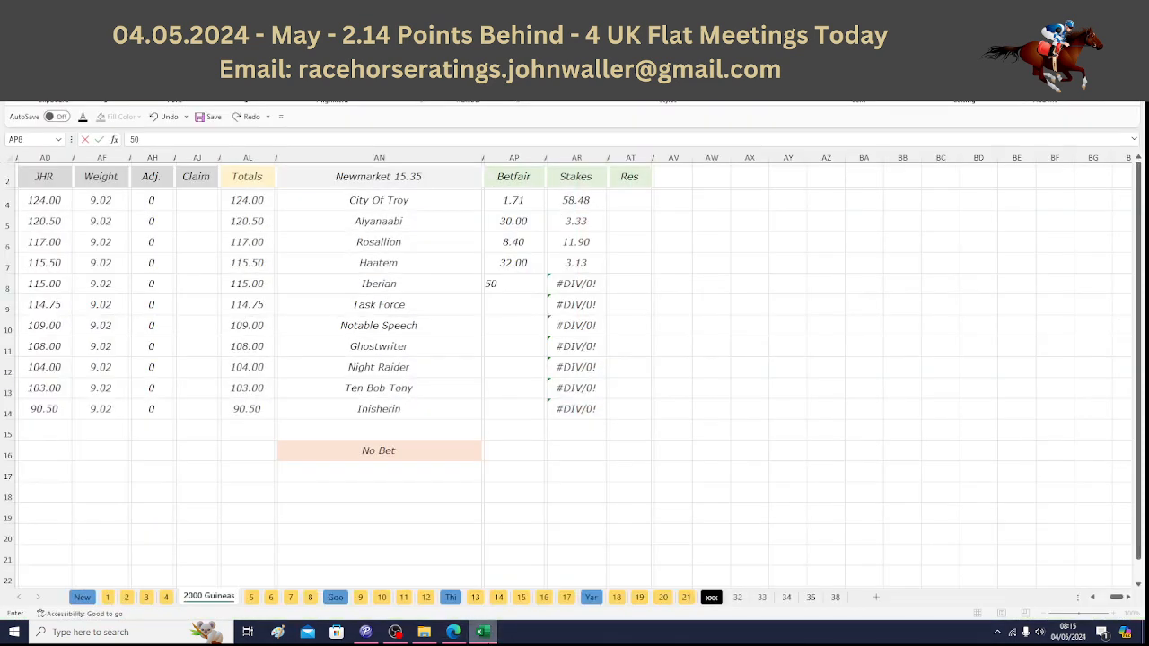
key(Return)
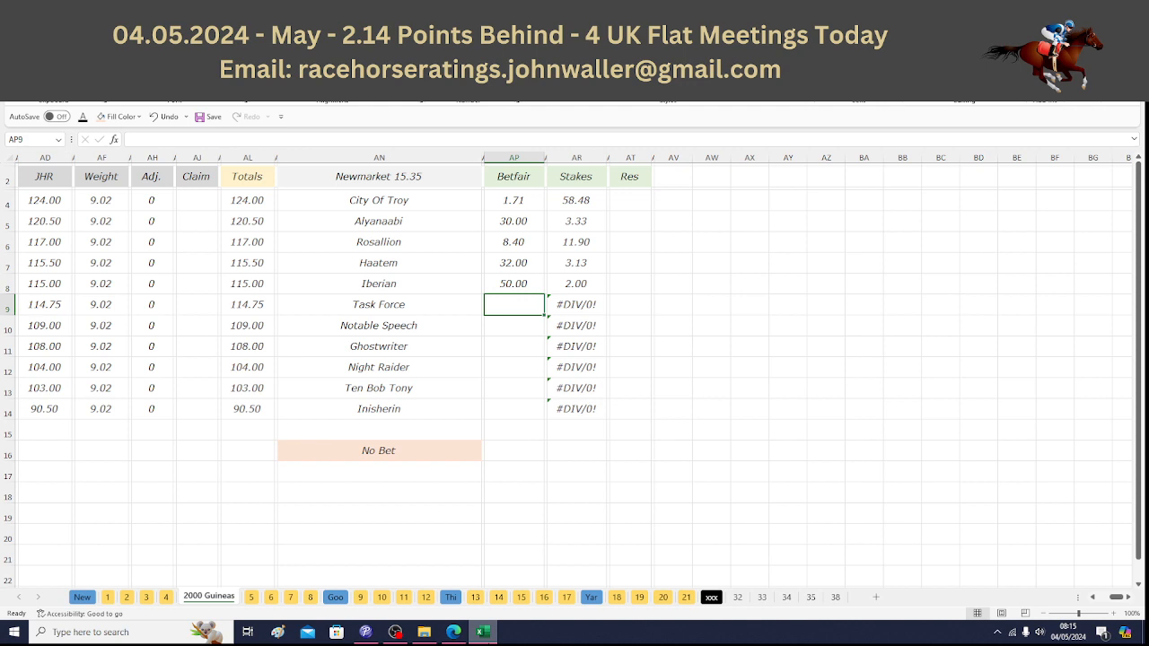
Step: Check Task Force's back price on Matchbook and enter 29 as its Betfair price in the Excel sheet
click(483, 632)
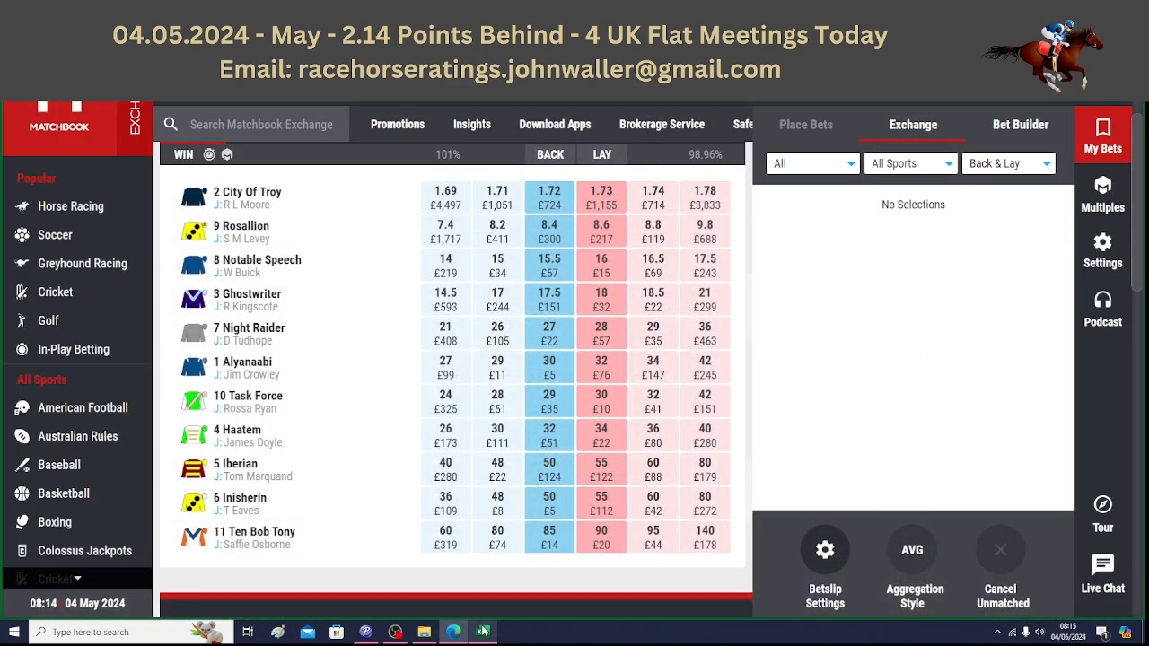
click(483, 632)
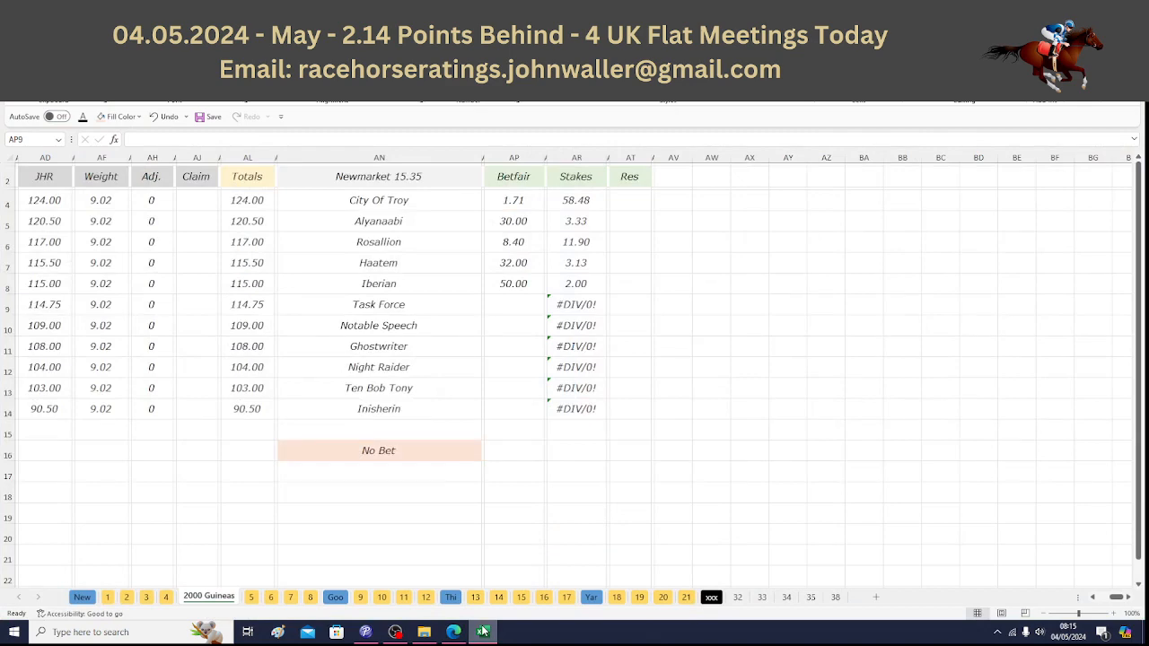
text(29)
key(Return)
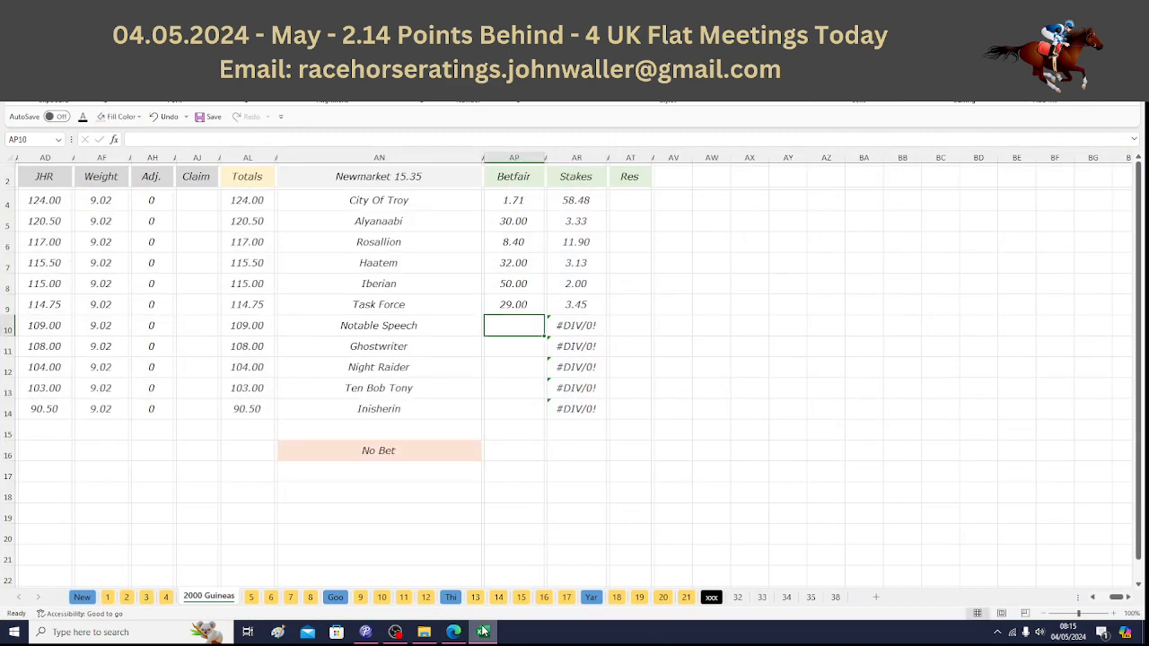
Step: Examine the four-place market odds for the 15:35 Newmarket runners on Matchbook
click(483, 632)
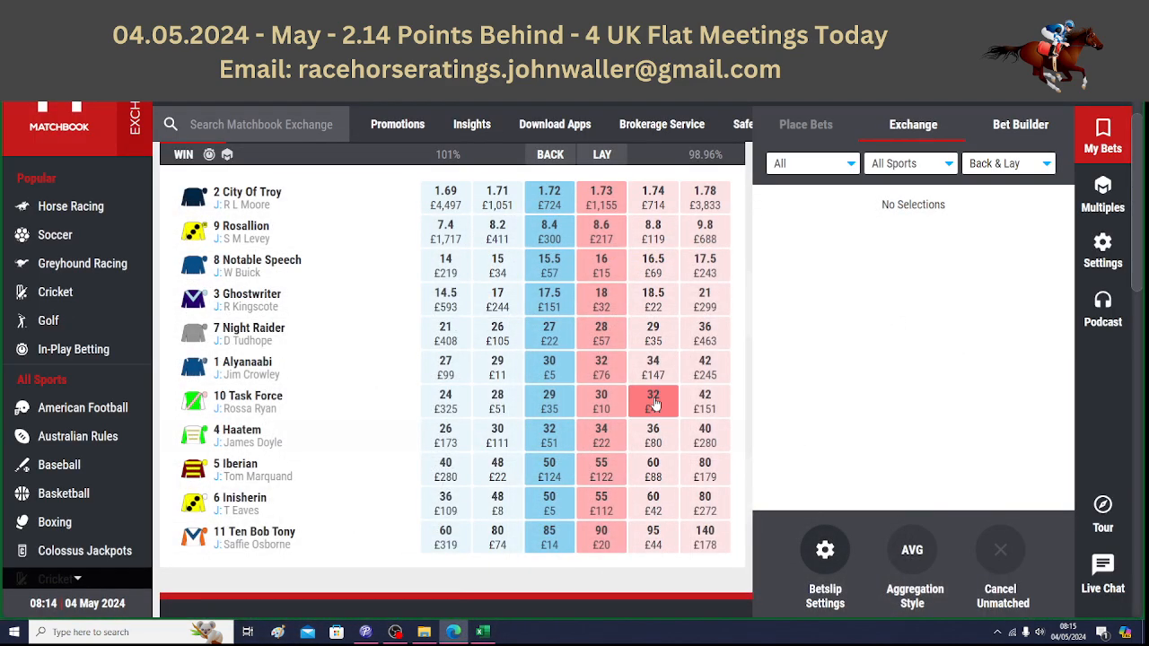
drag(1137, 220, 1139, 165)
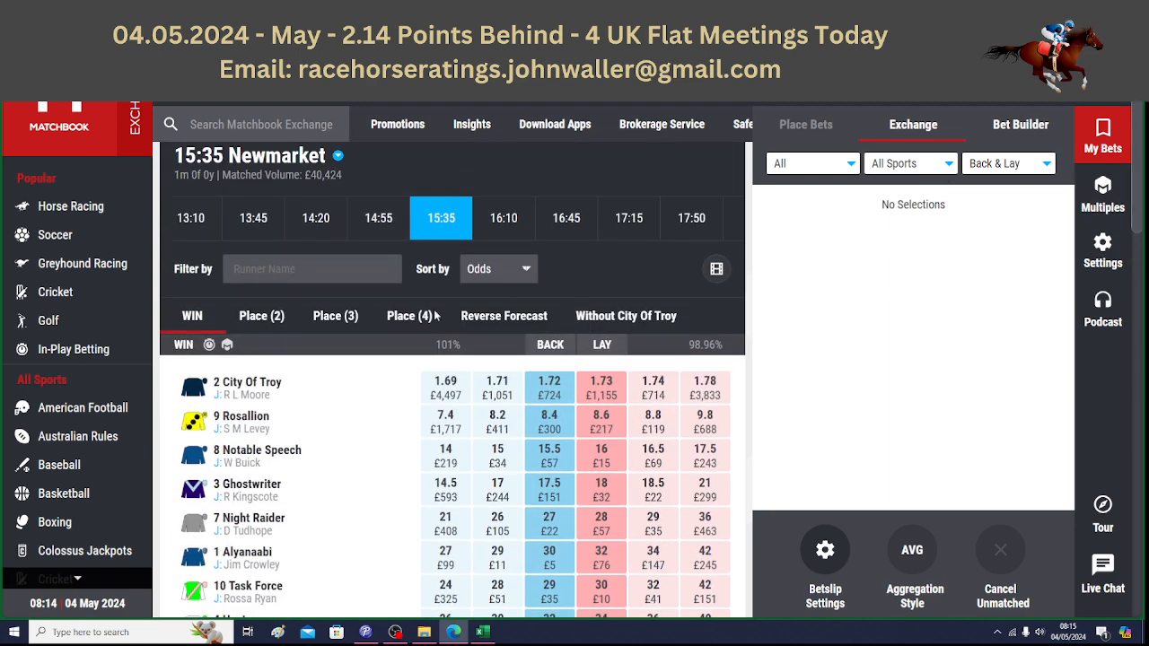
click(406, 321)
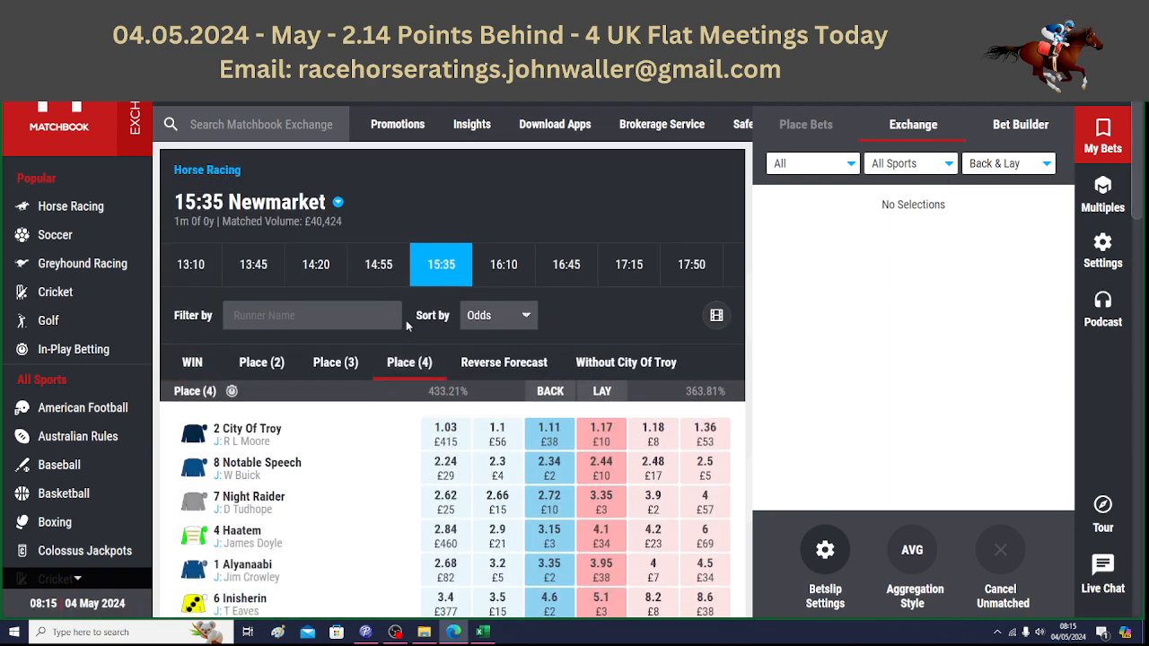
scroll(452, 377, down, 3)
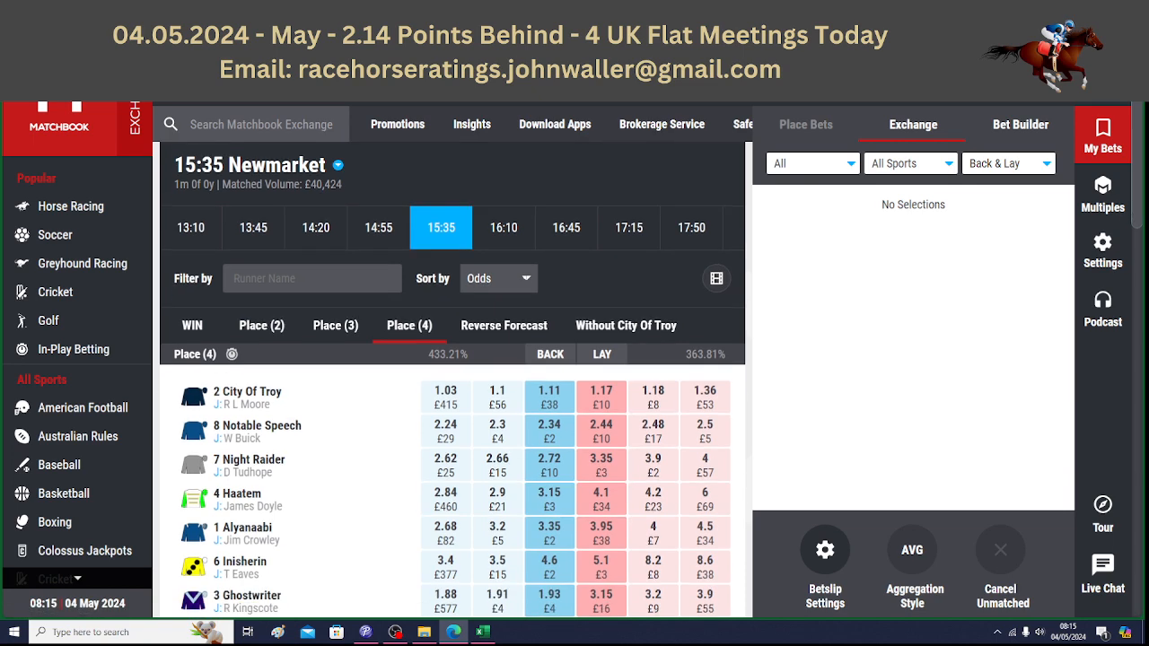
scroll(452, 377, down, 1)
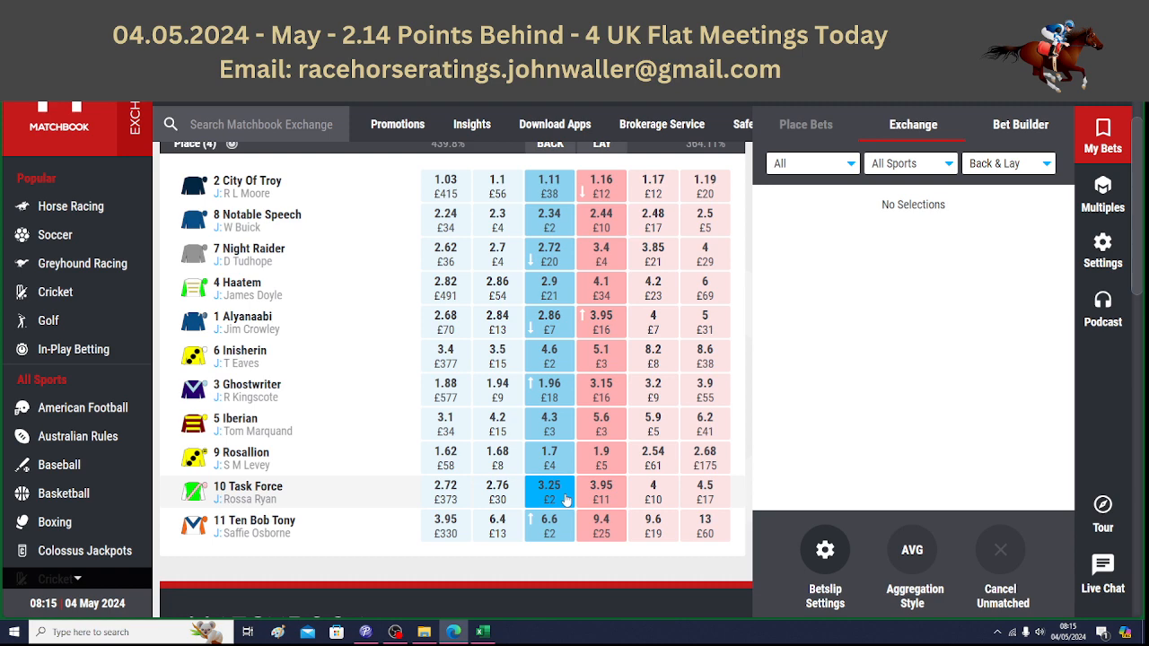
Step: Return to the 2000 Guineas sheet in Excel, select the JHR header and save the workbook
click(483, 633)
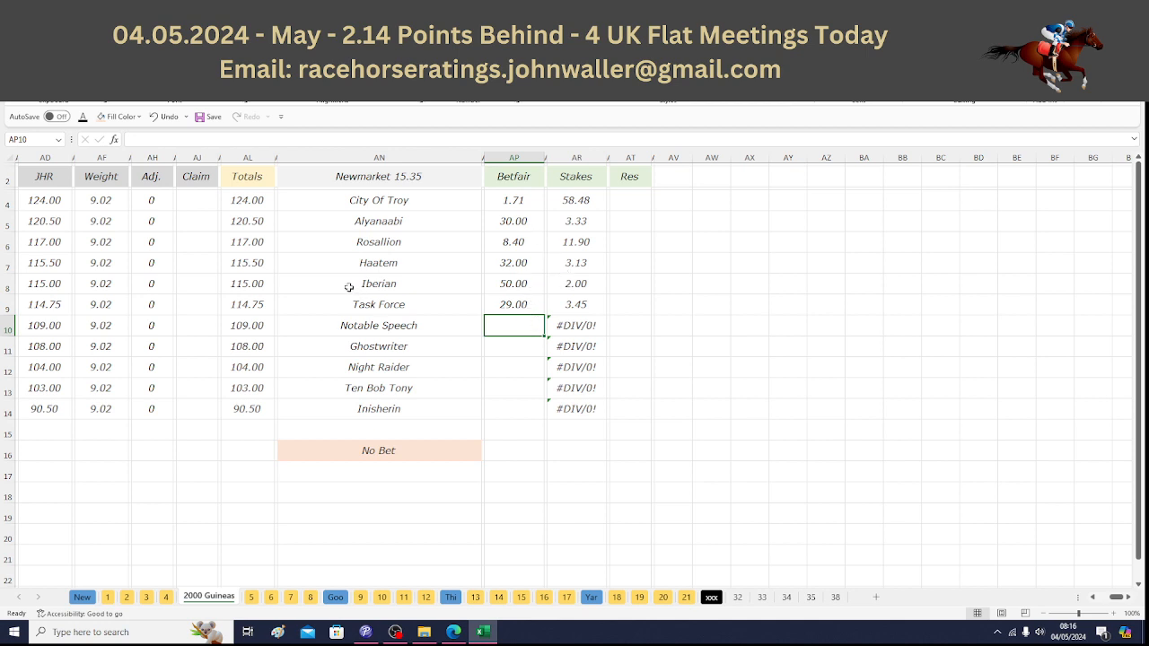
click(52, 177)
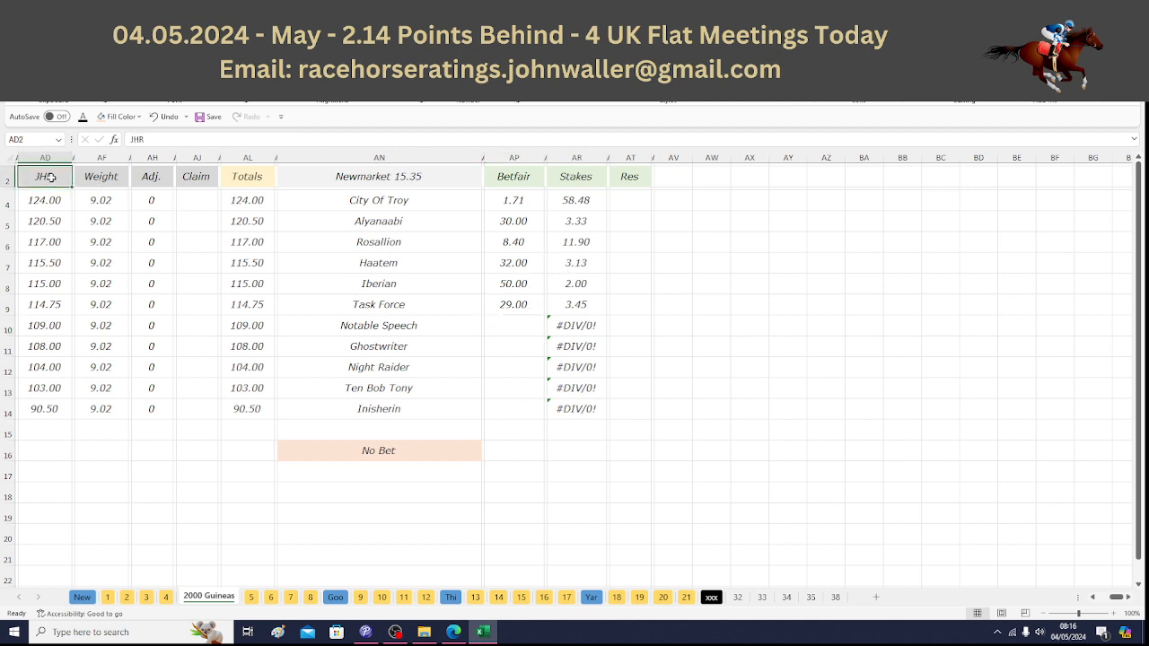
click(202, 118)
Step: Go to sheet 5 at Geremia's Betfair cell, and bring up the 16:10 Newmarket win market on Matchbook
click(252, 598)
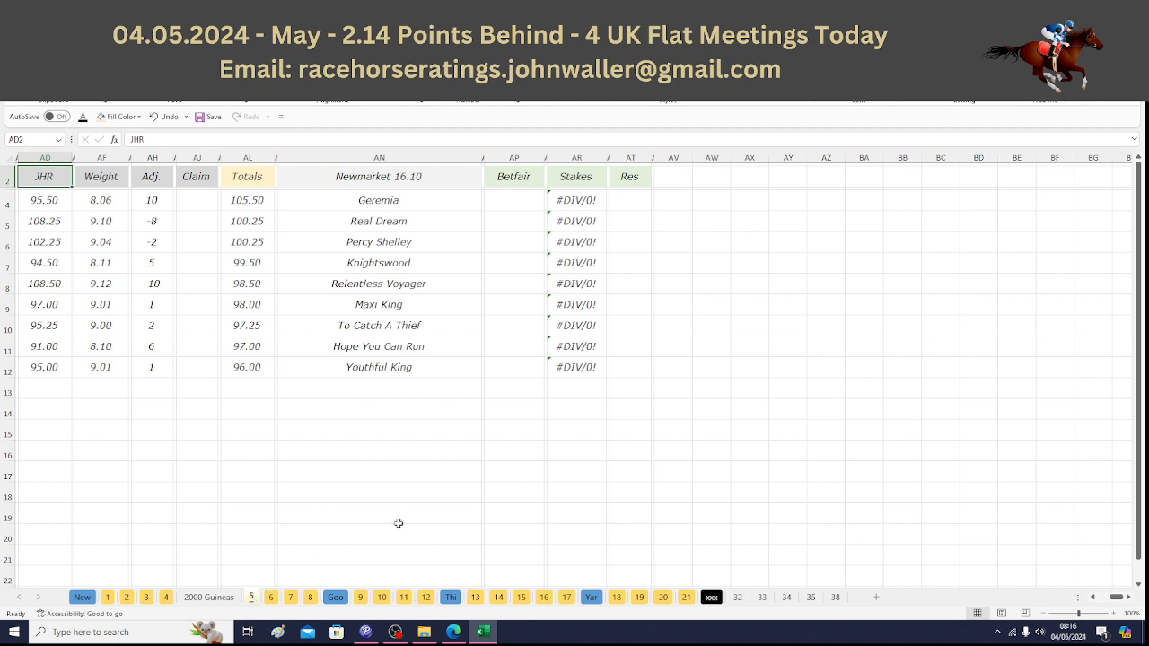
click(508, 205)
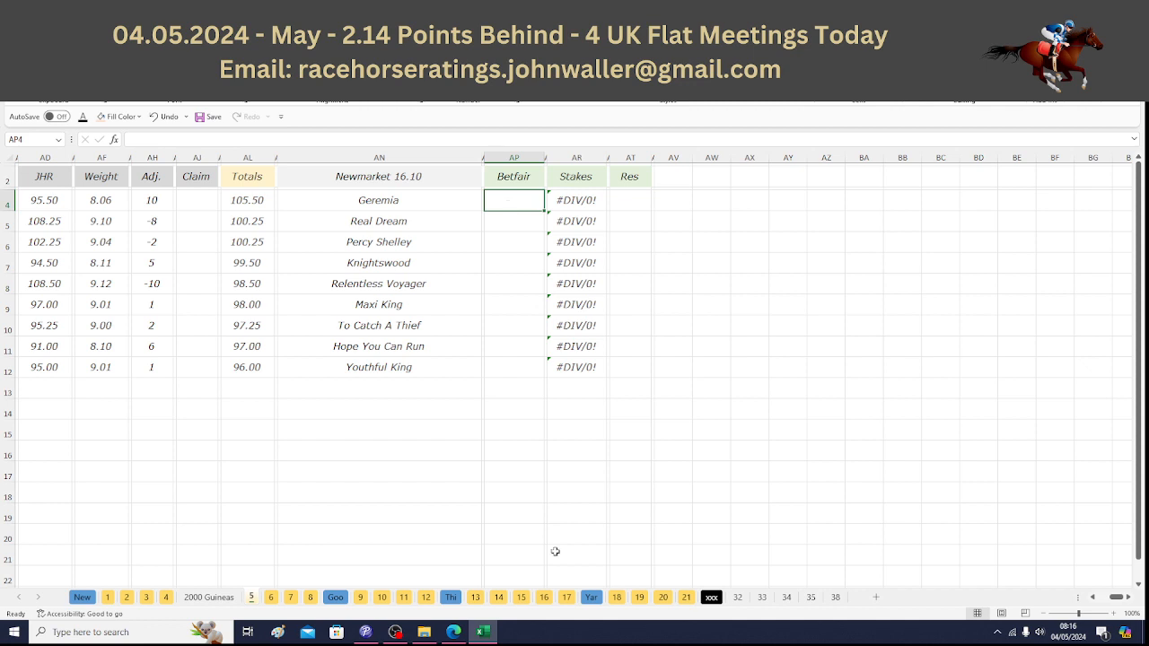
click(460, 635)
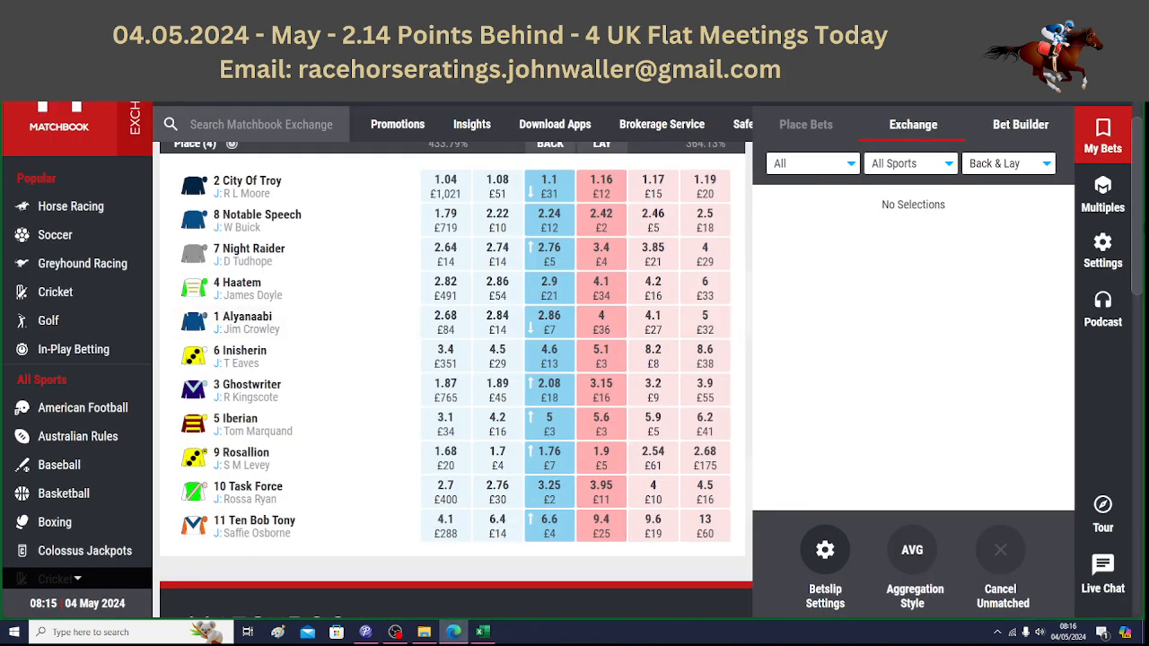
scroll(508, 264, up, 3)
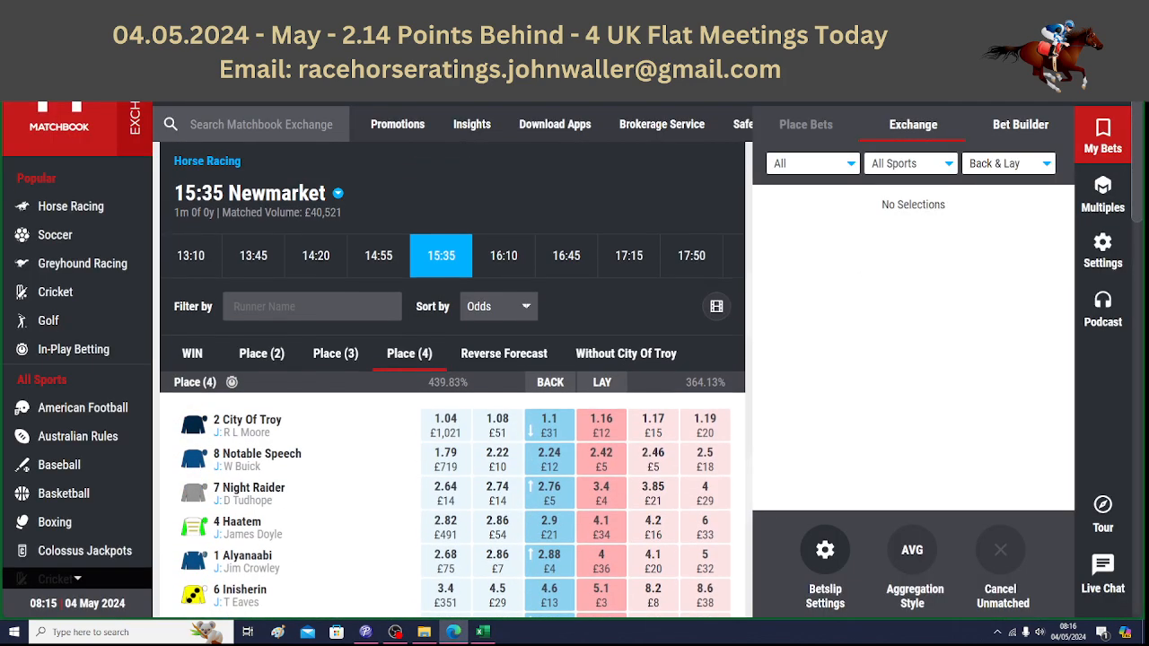
click(506, 264)
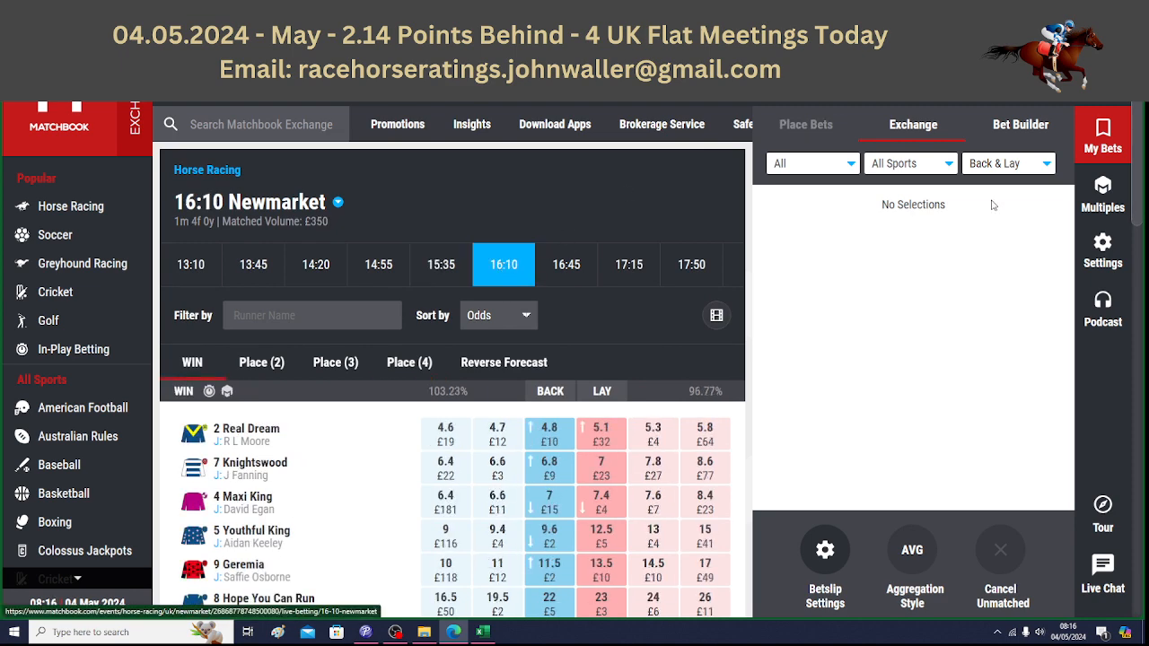
scroll(505, 264, down, 3)
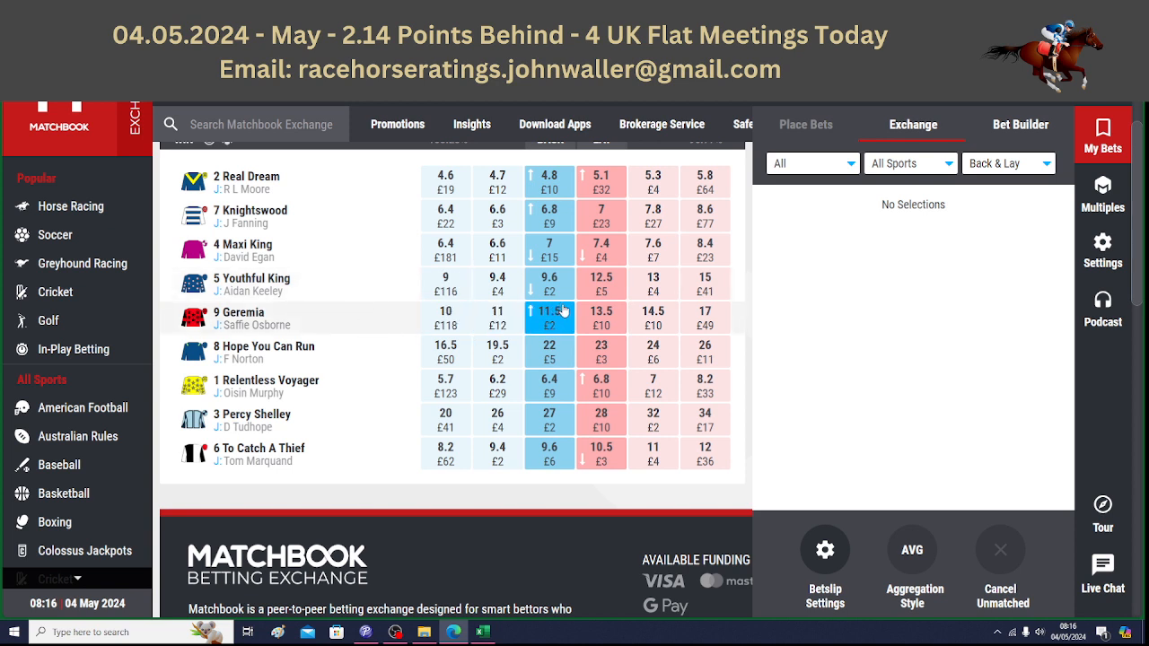
Step: Return to the Excel sheet and enter 11.5 as Geremia's Betfair price for Newmarket 16.10
click(482, 632)
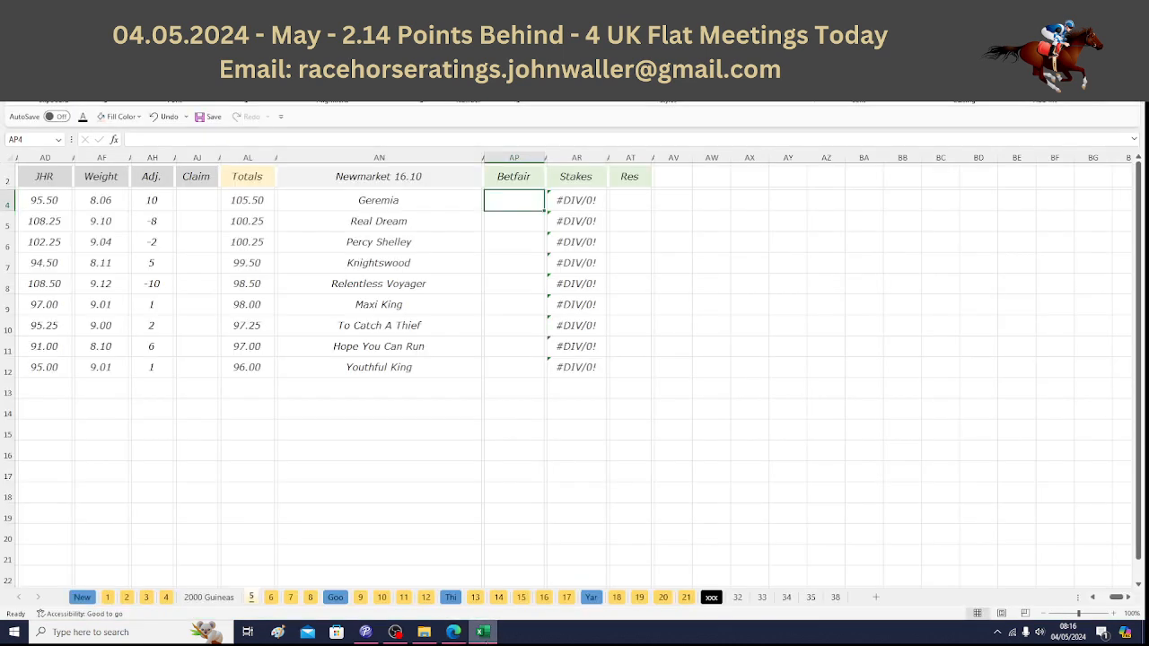
text(11.5)
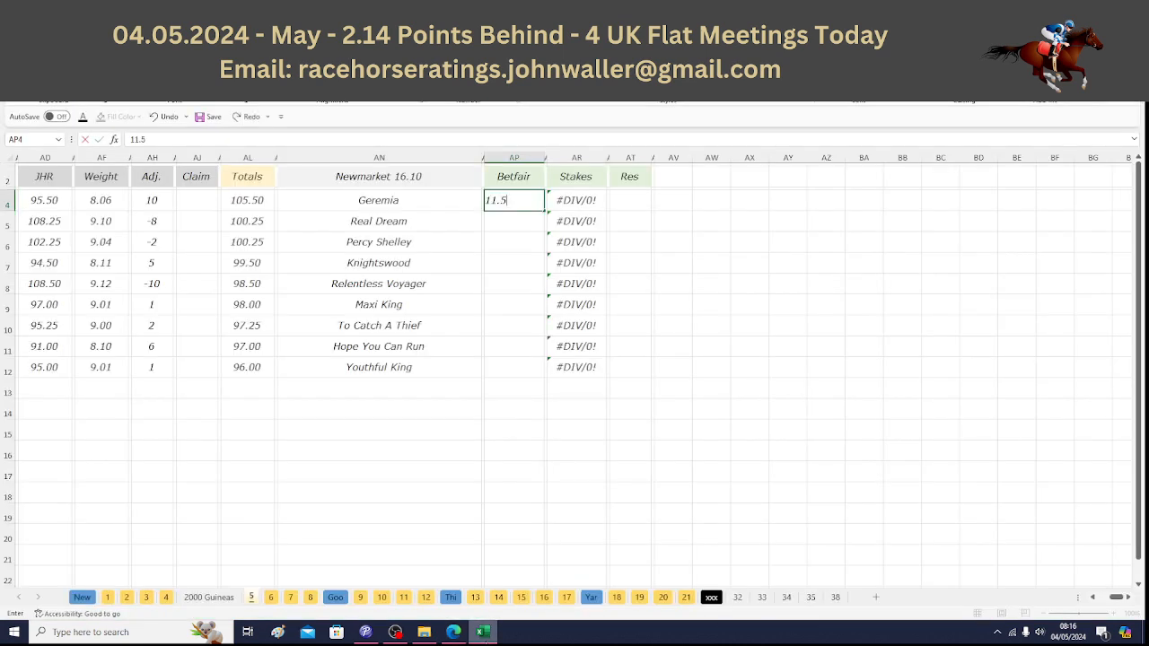
key(Return)
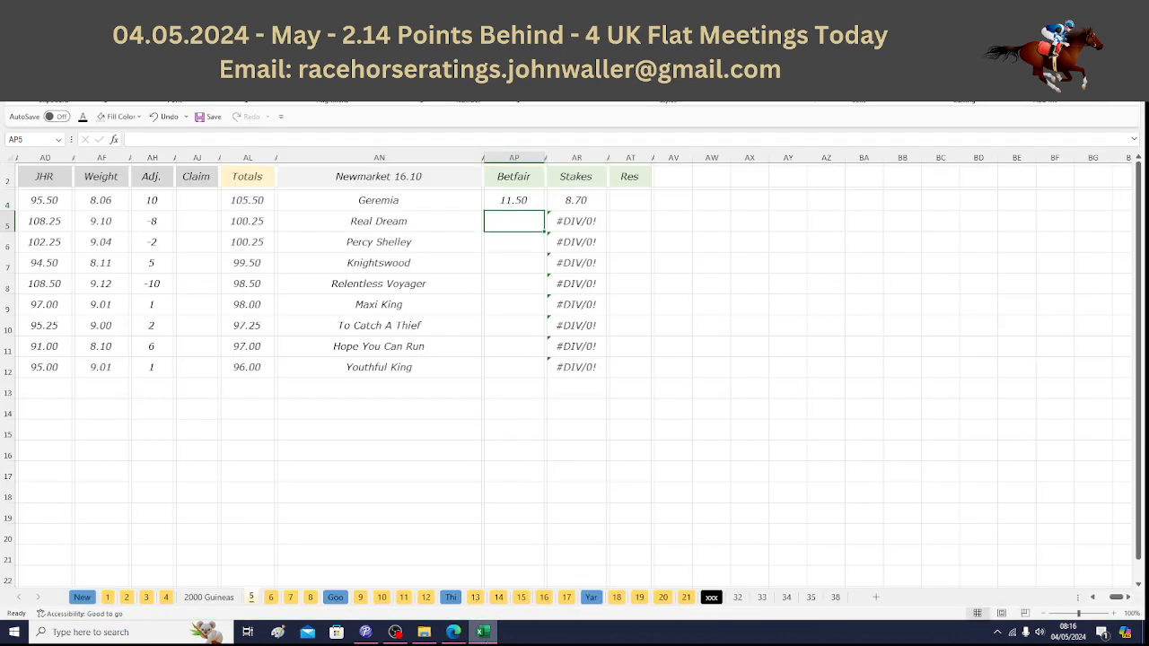
Step: Look up Real Dream's back odds on Matchbook and enter 4.8 as its Betfair price in the Excel sheet
click(485, 633)
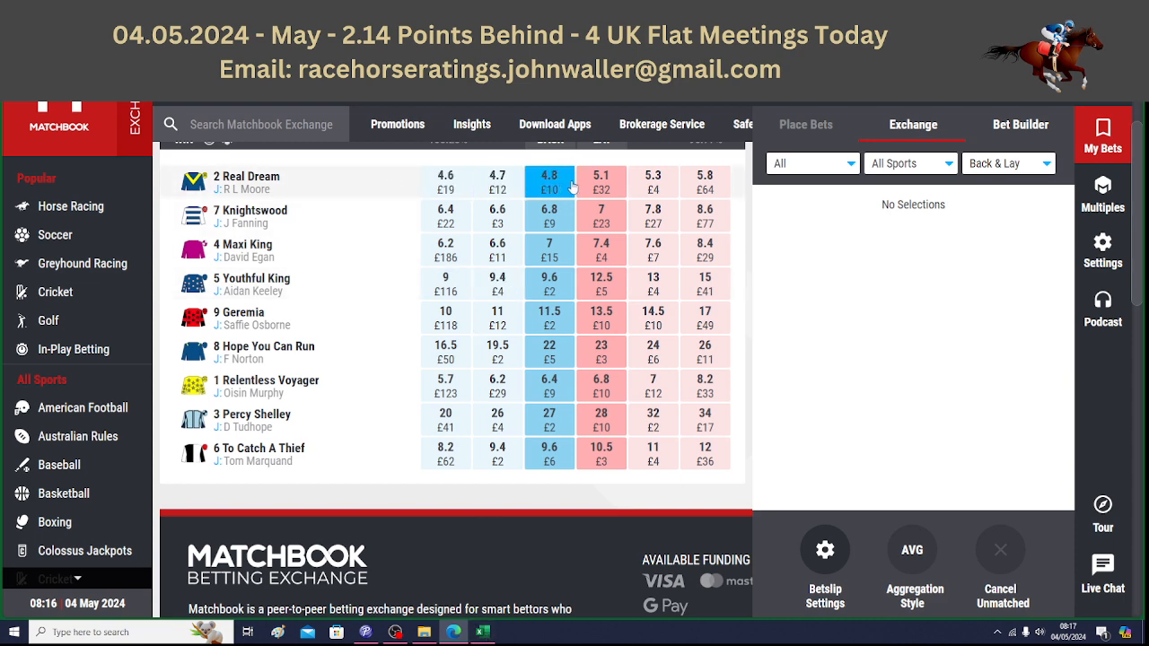
click(483, 632)
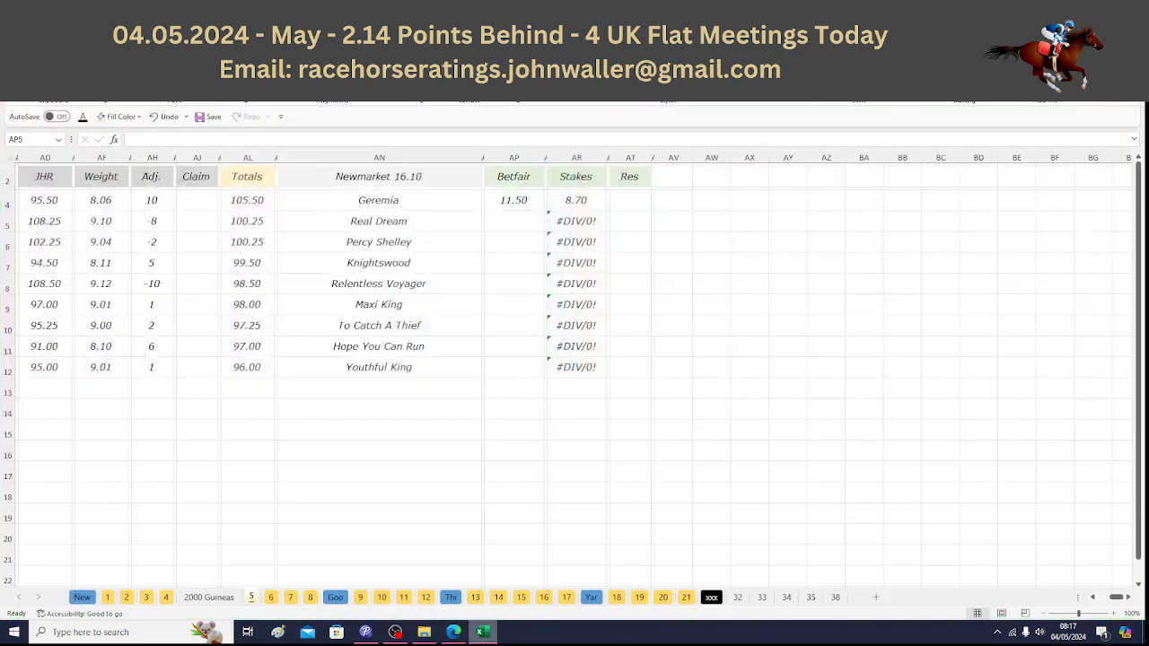
text(4.8)
key(Return)
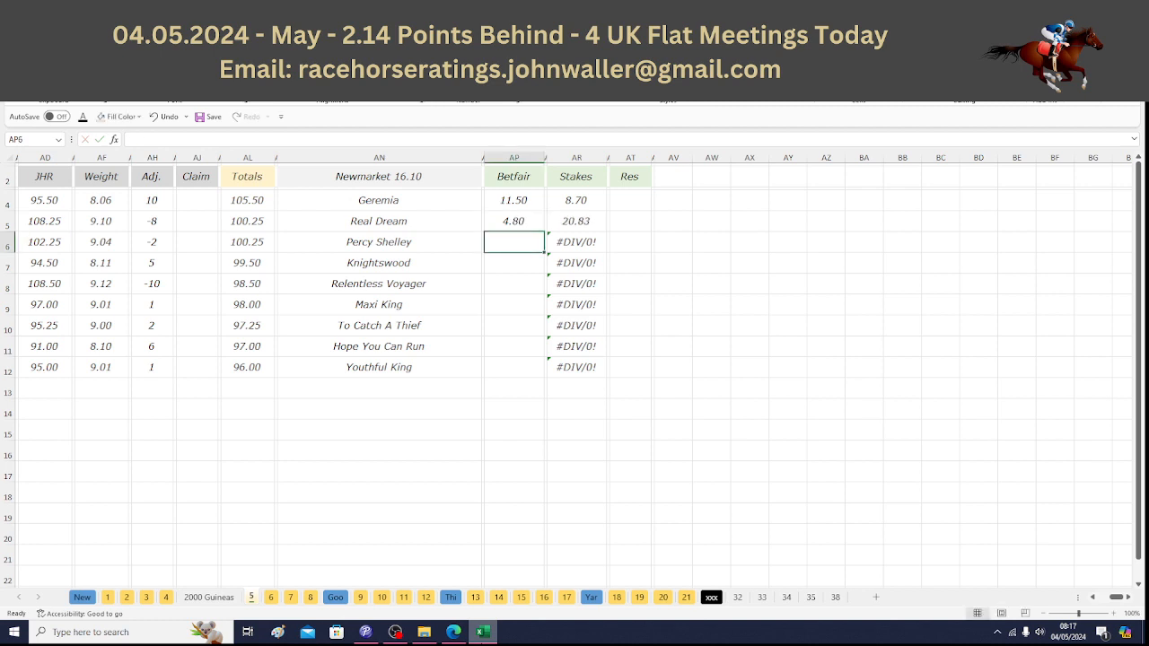
Step: Check Percy Shelley's back odds on Matchbook and record 27 as its Betfair price in the Excel sheet
click(482, 634)
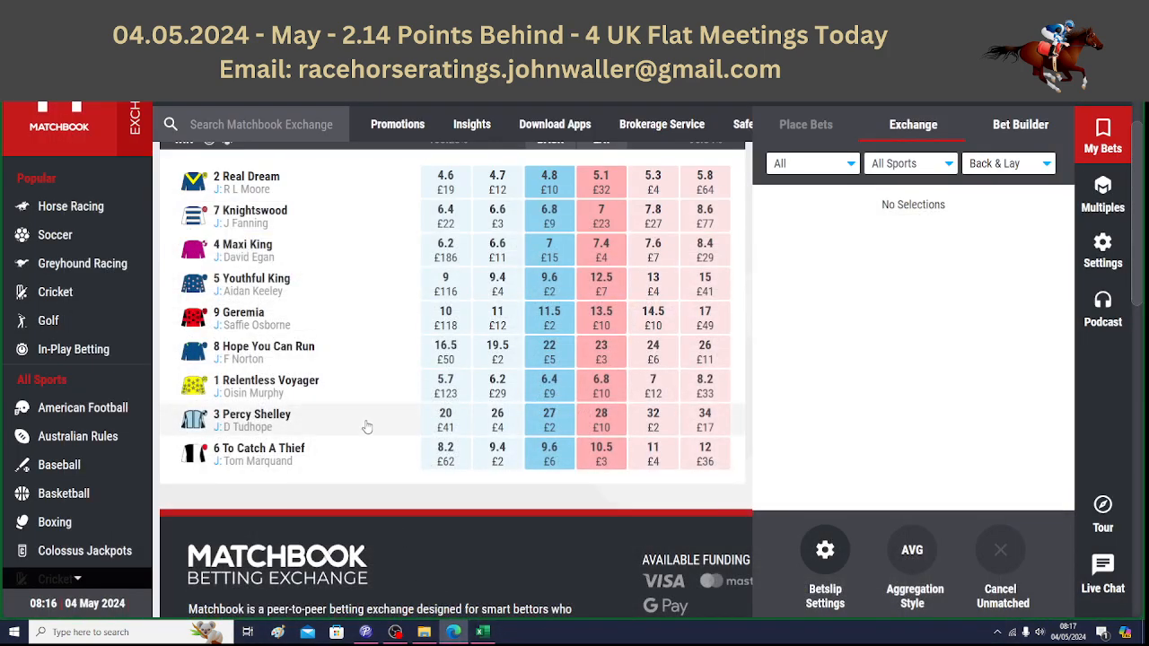
click(485, 633)
text(27)
key(Return)
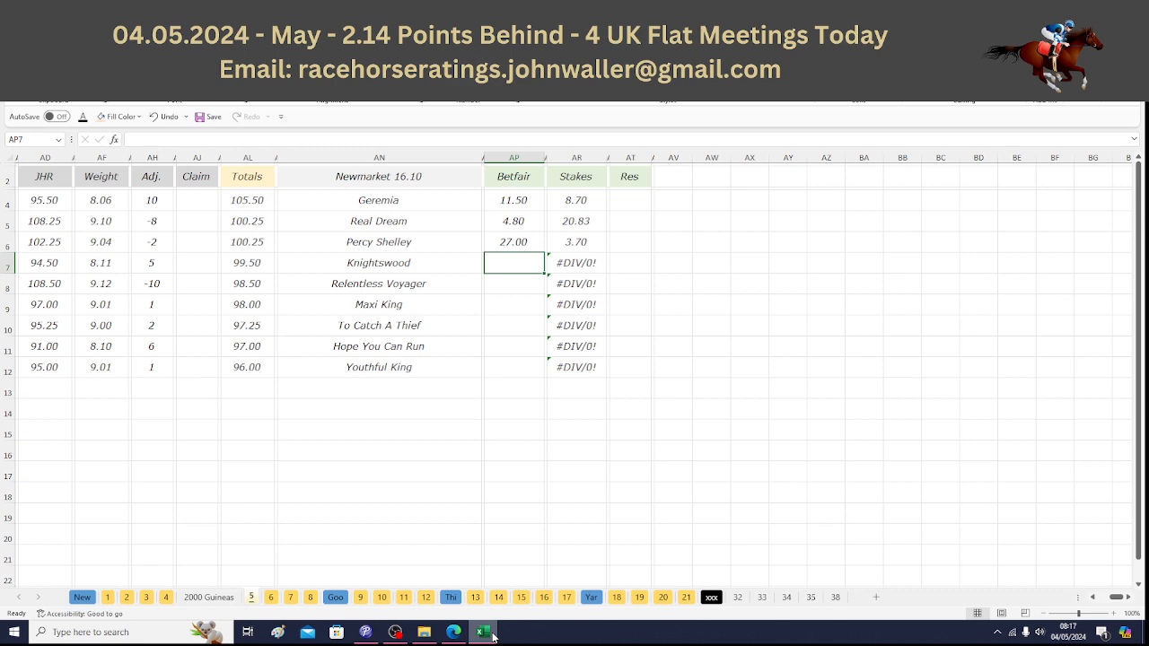
Step: Check Knightswood's back odds on Matchbook and record 6.8 as its Betfair price in the Excel sheet
click(484, 632)
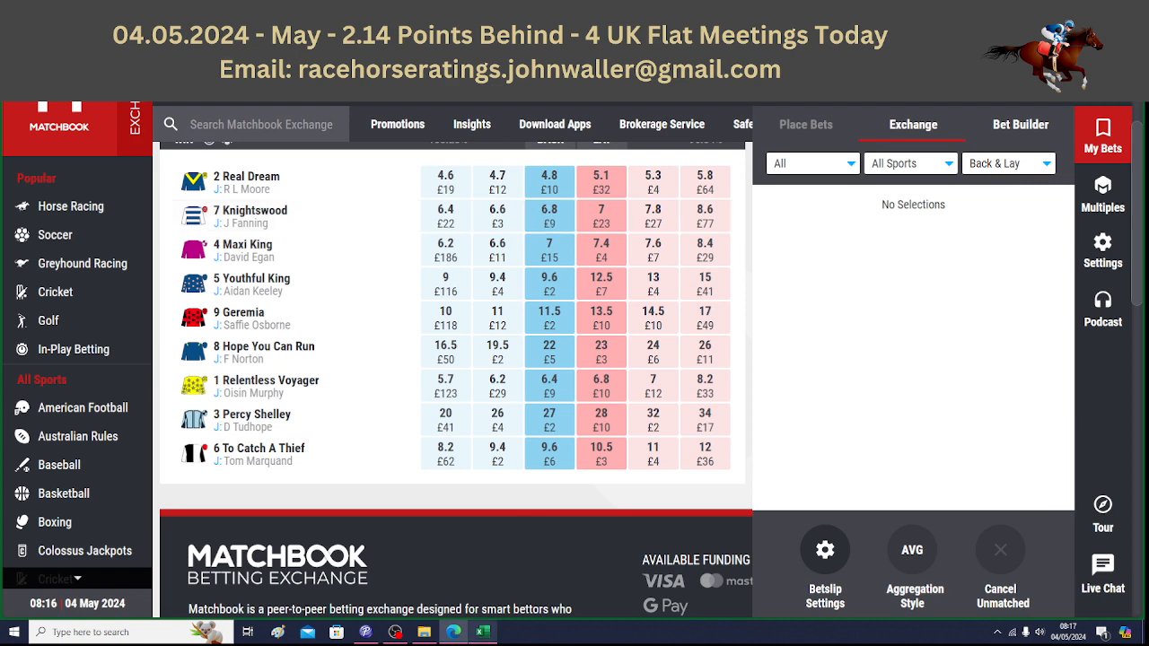
click(482, 632)
text(6.8)
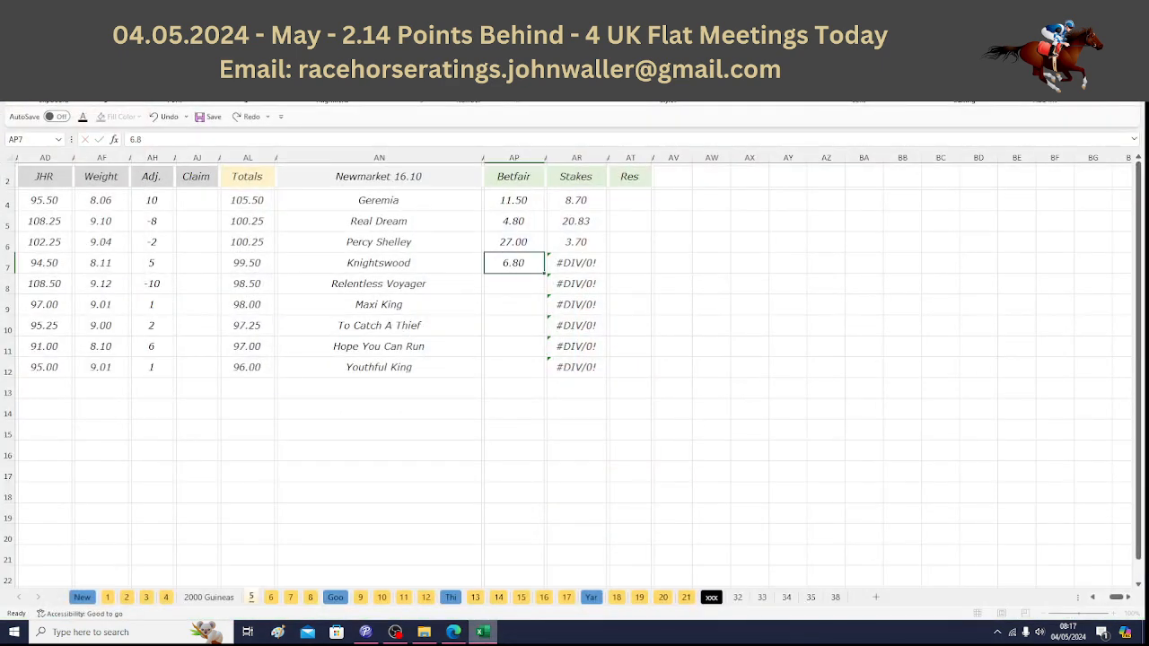
key(Return)
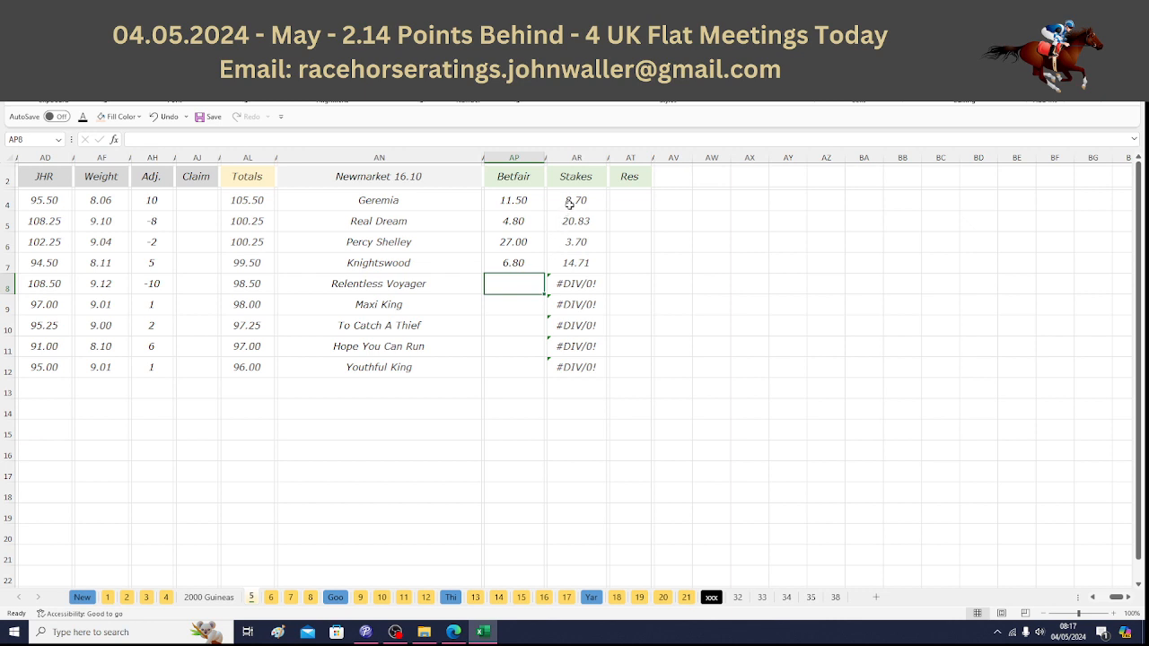
Step: Check the combined stakes of the first four runners, and enter 2.06 as Relentless Voyager's stake
drag(568, 204, 572, 239)
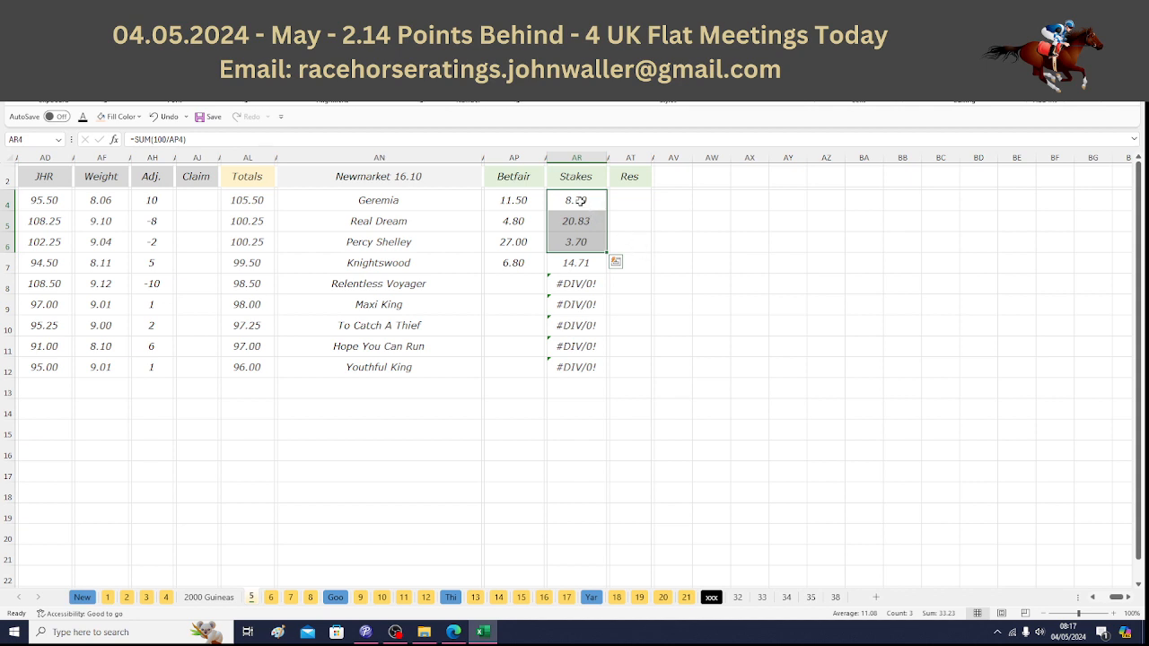
drag(581, 201, 581, 262)
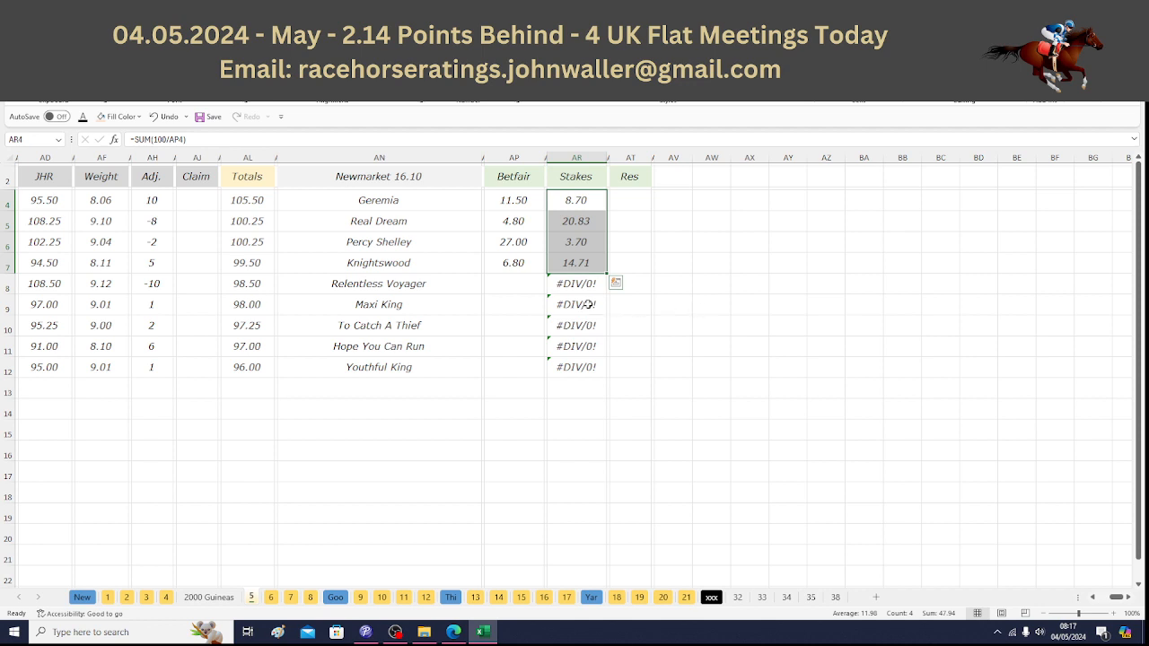
click(566, 283)
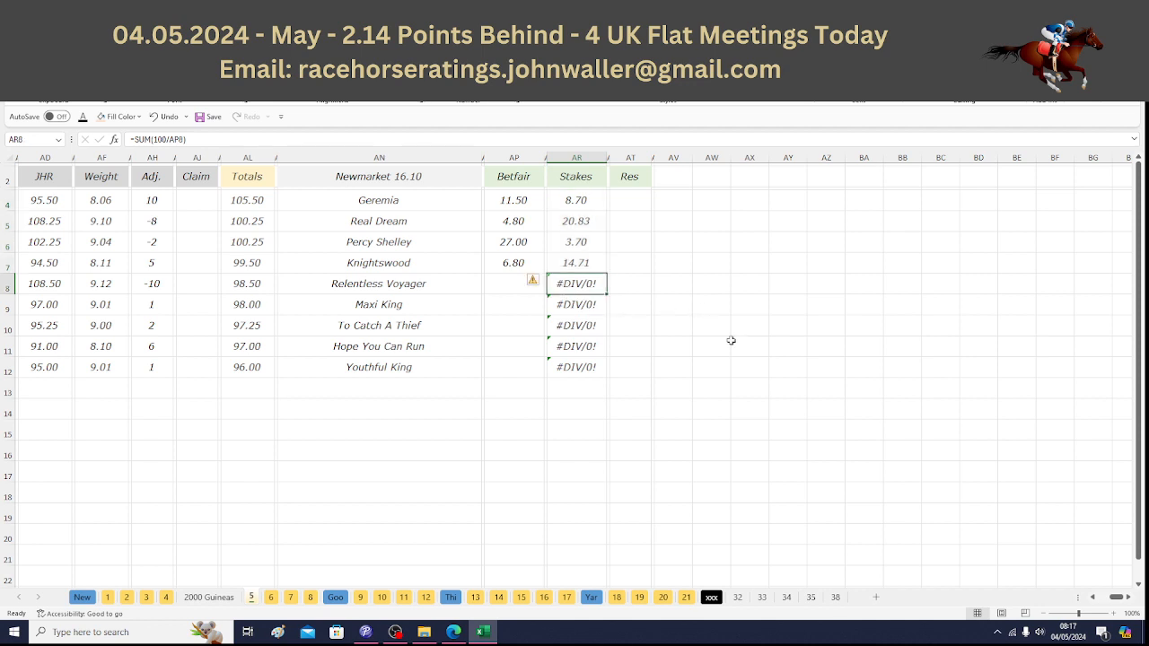
text(2.06)
key(Left)
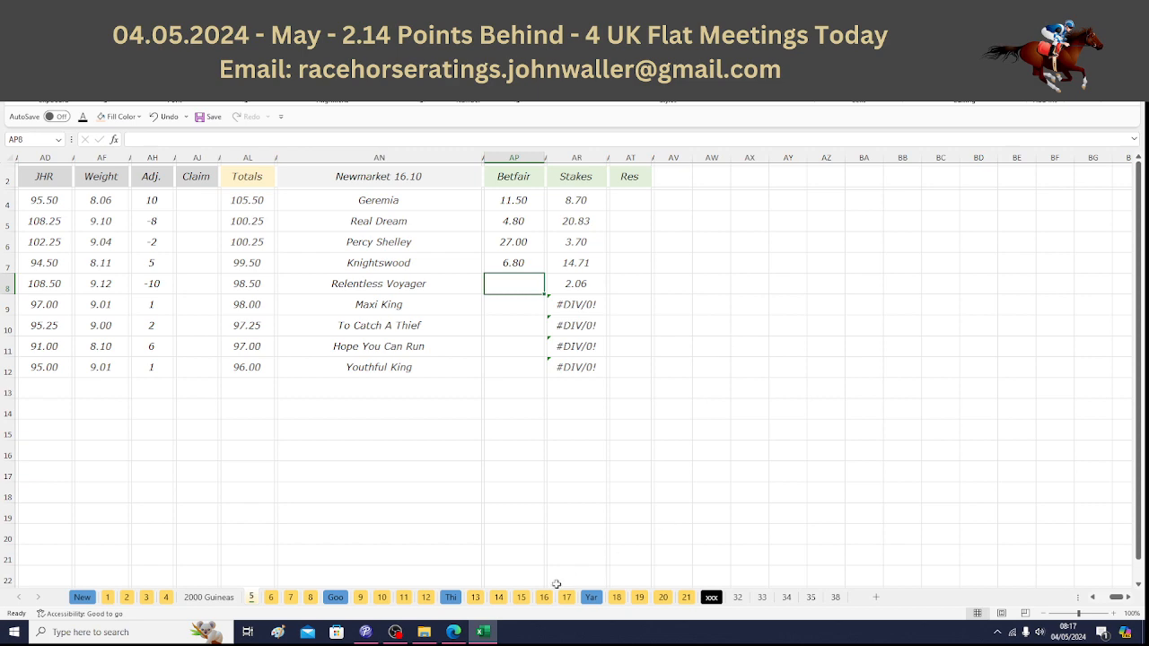
Step: Look up Relentless Voyager on Matchbook, enter 6.4 as its Betfair price in Excel and return to its stake cell
click(454, 631)
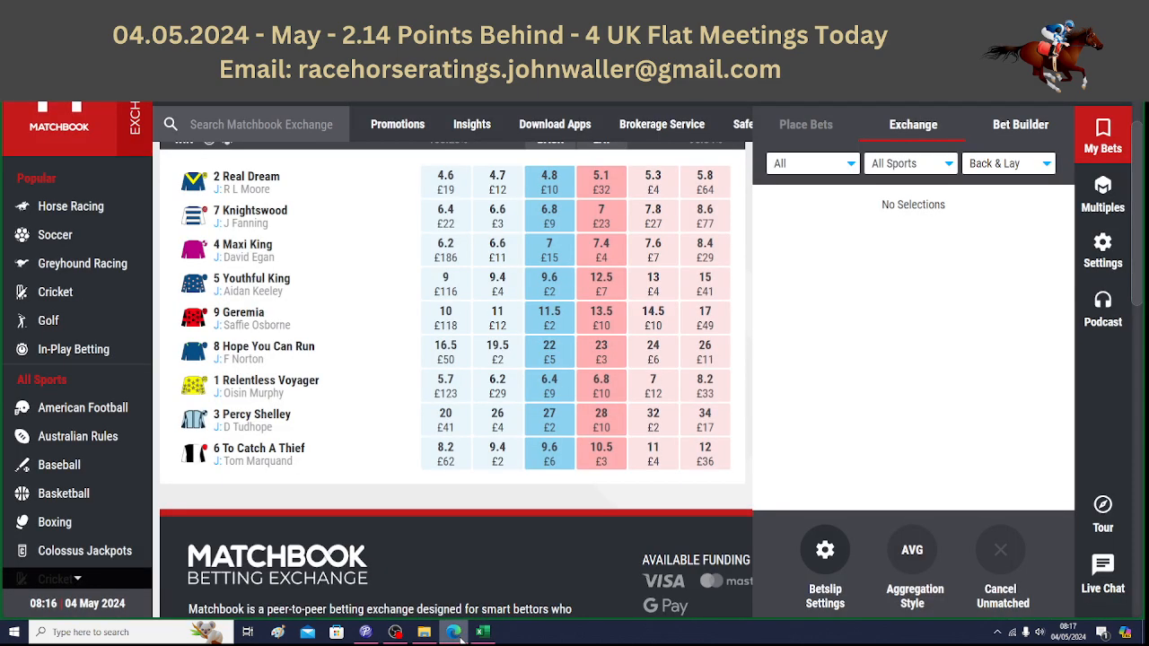
click(459, 633)
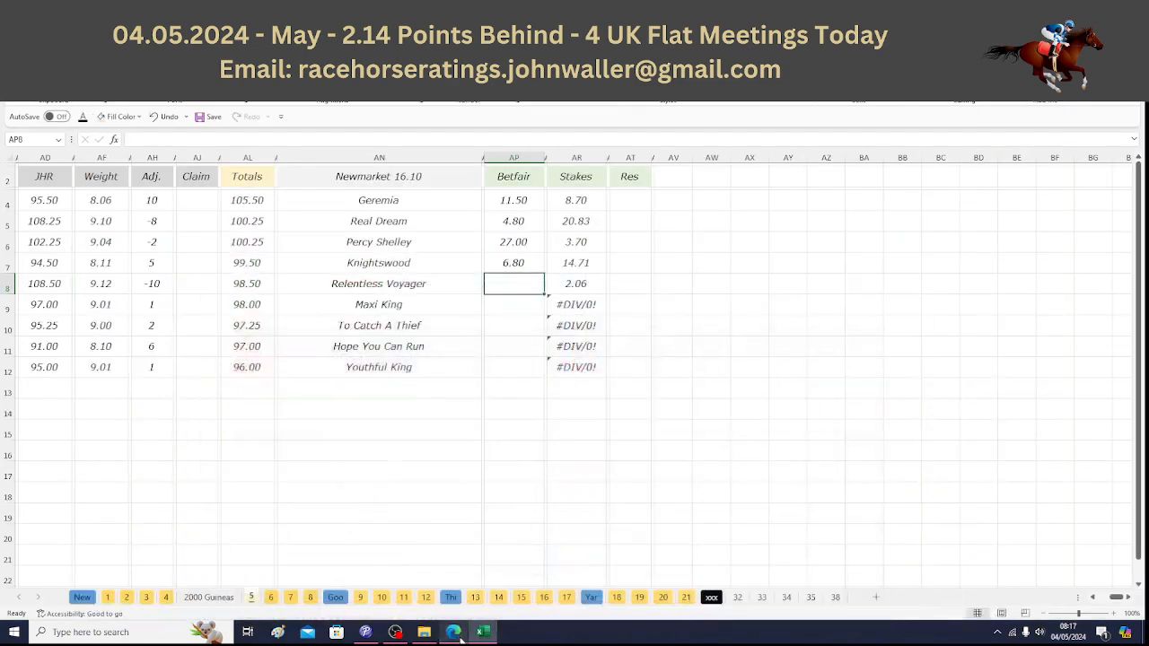
text(6.4)
key(Return)
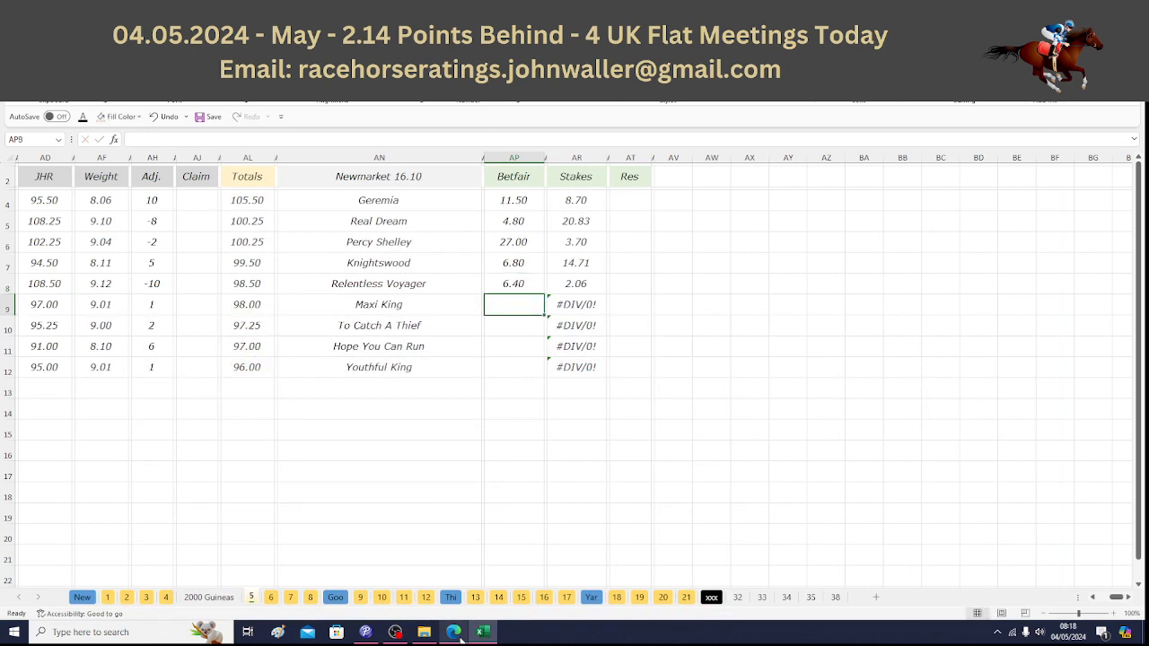
key(Up)
key(Right)
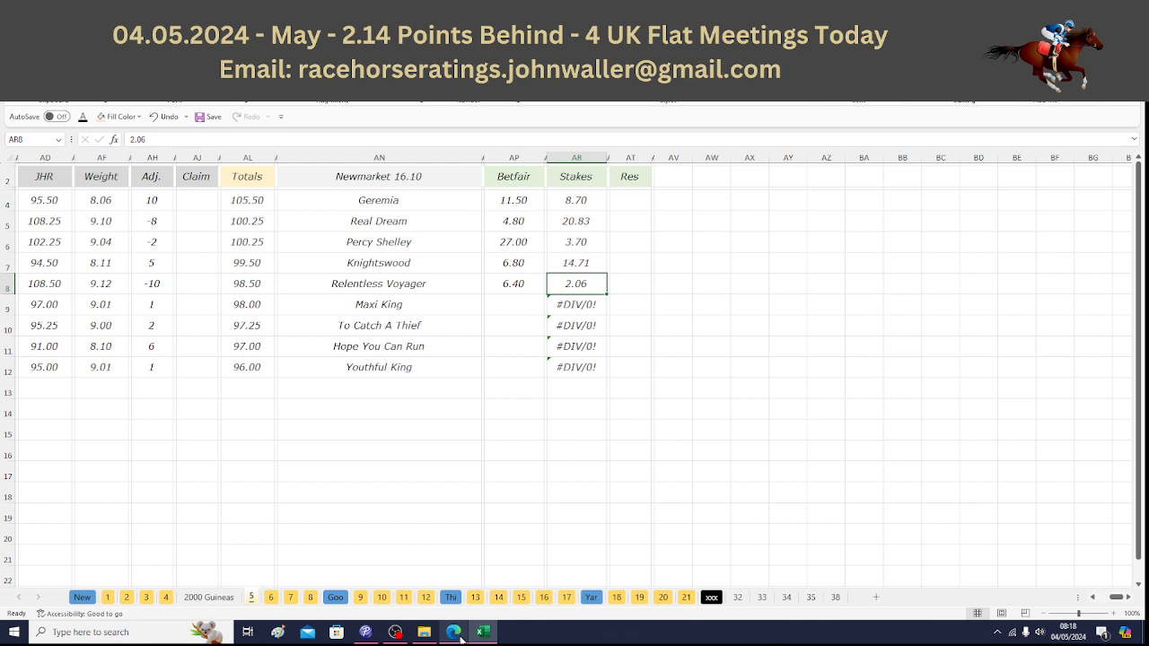
Step: Step through the five priced runners from Geremia to Relentless Voyager, and finish with the JHR header selected
click(432, 203)
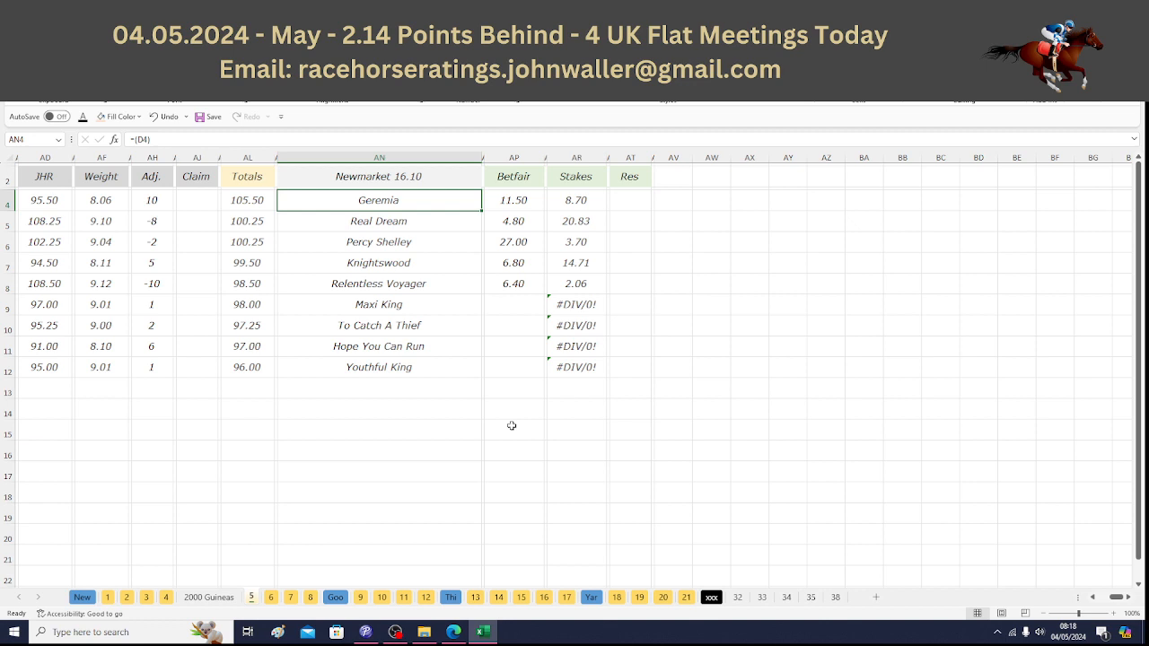
key(Down)
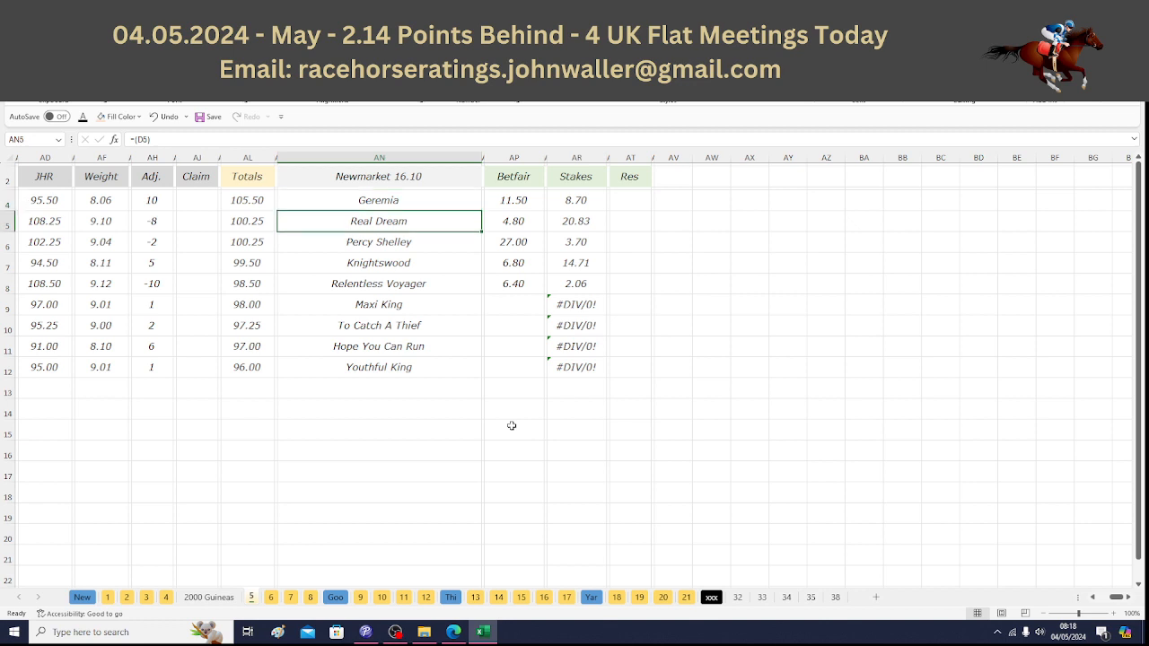
key(Down)
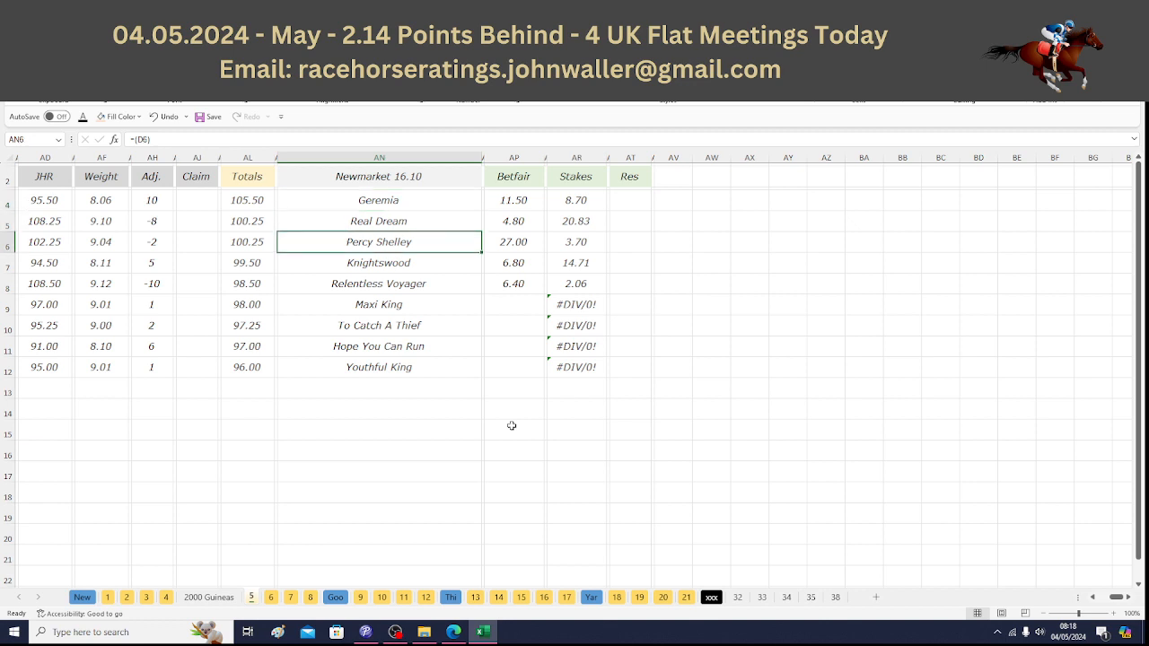
key(Down)
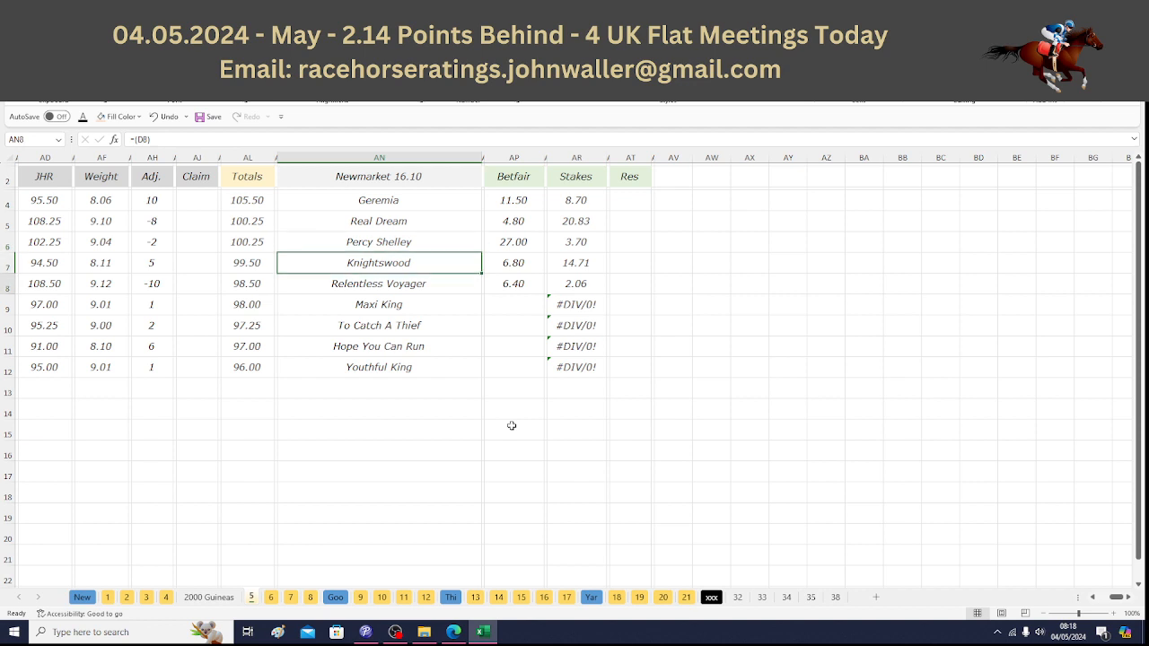
key(Down)
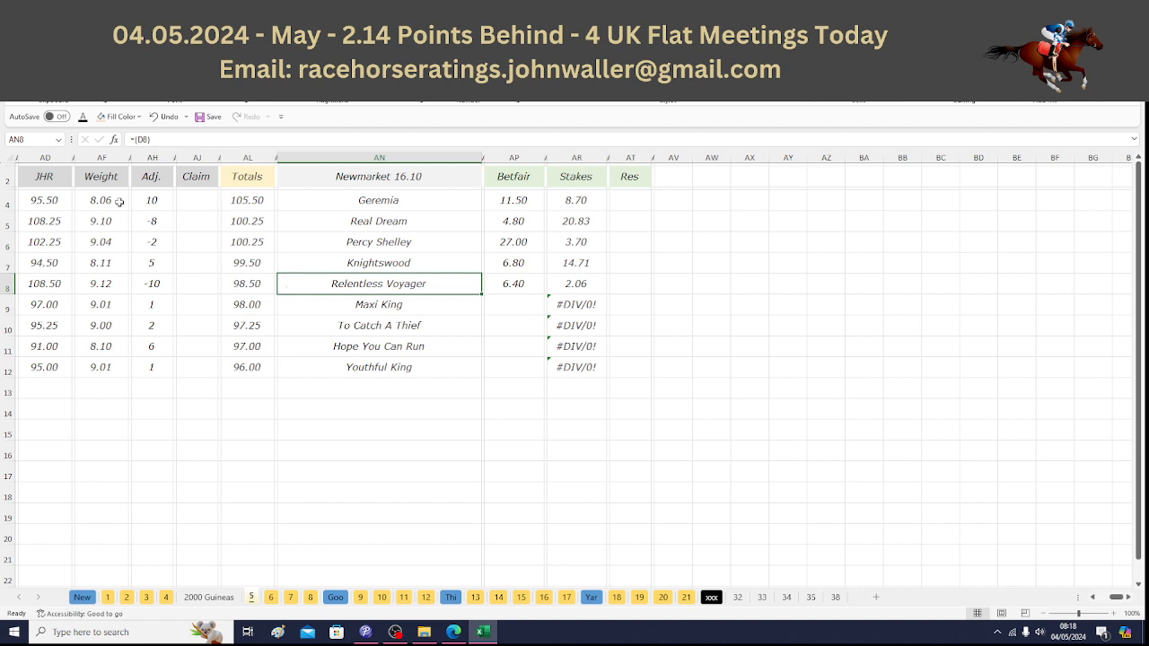
click(54, 180)
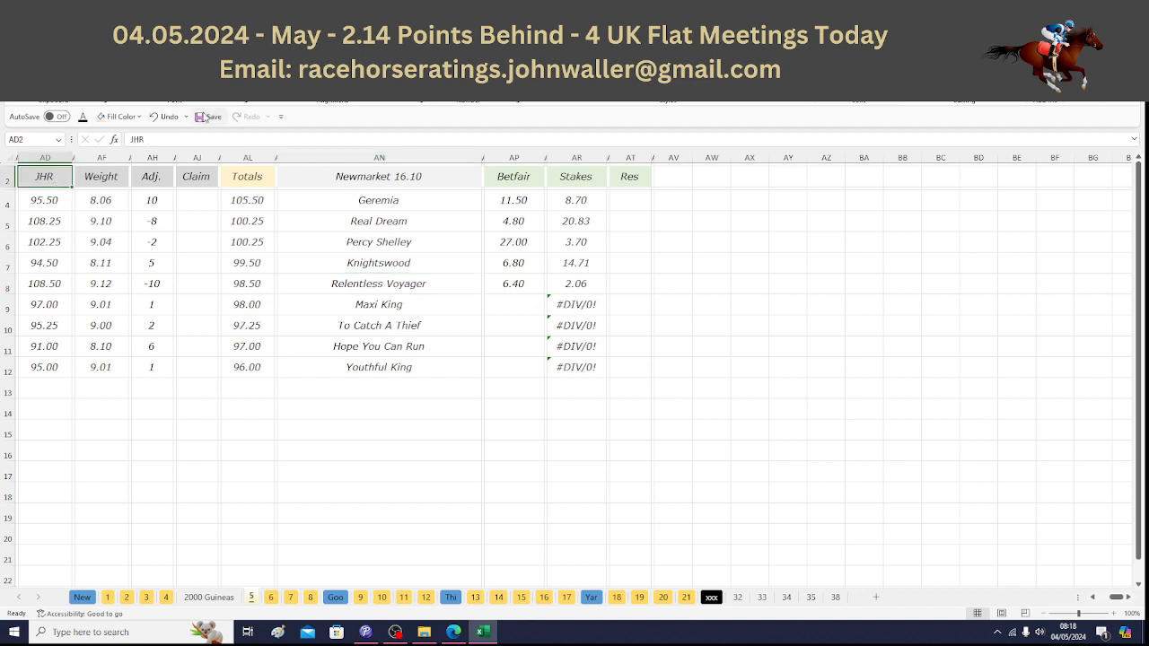
Step: Go to sheet 6 at World Of Darcy's Betfair cell, and bring up the 16:45 Newmarket win market on Matchbook
click(271, 599)
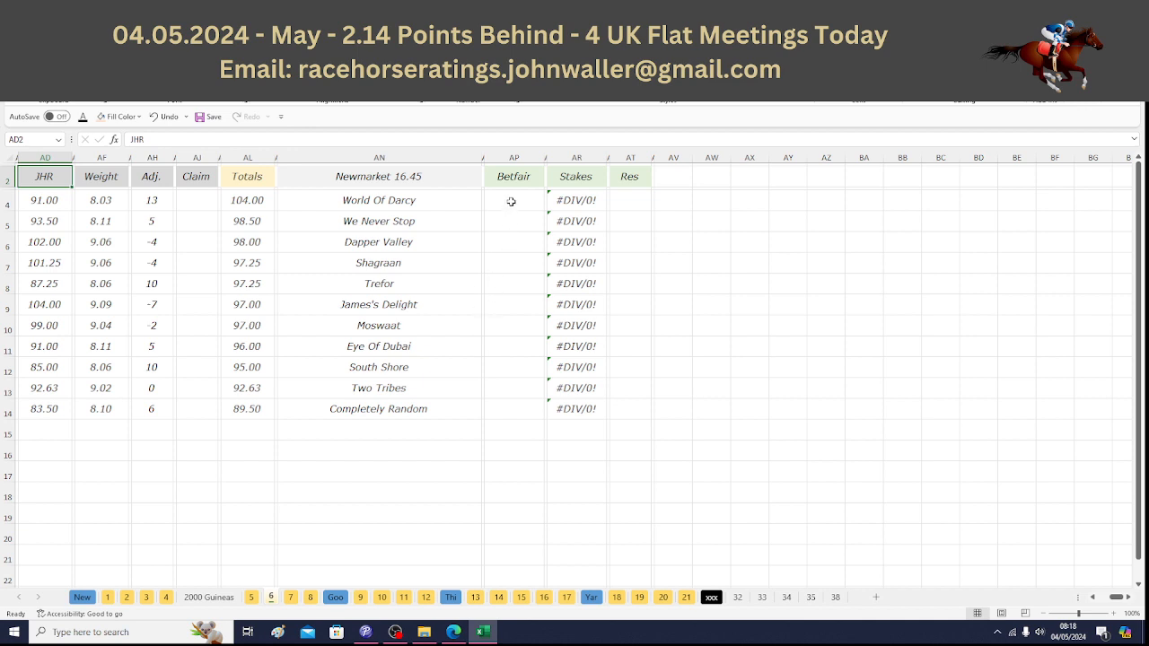
click(510, 201)
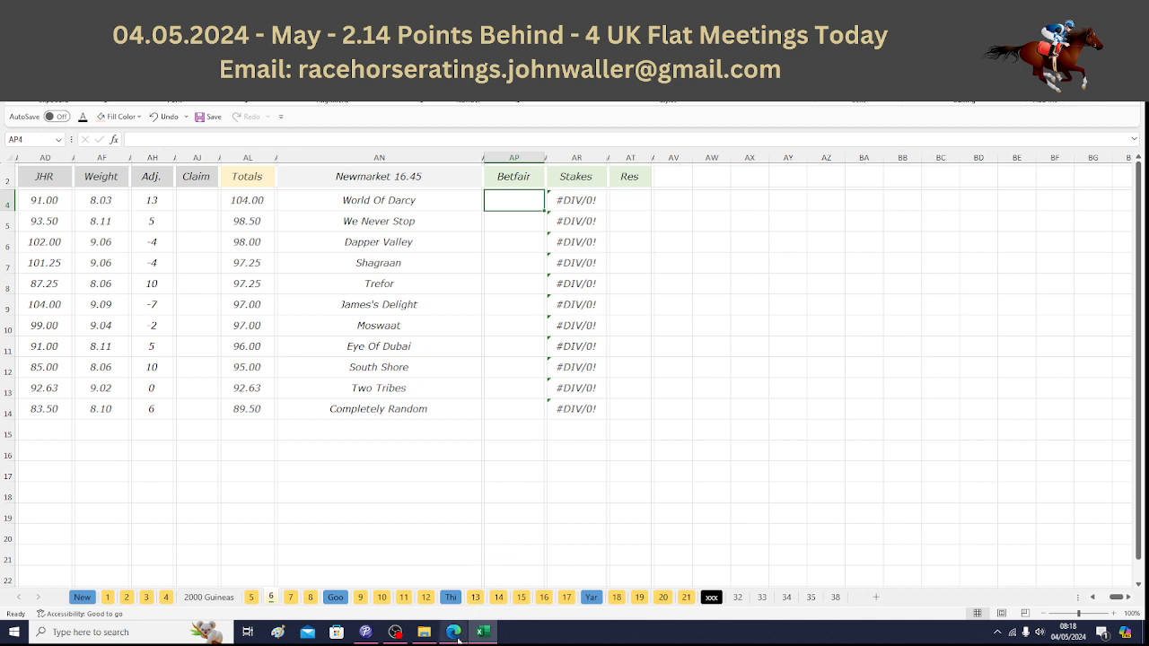
mouse_move(459, 640)
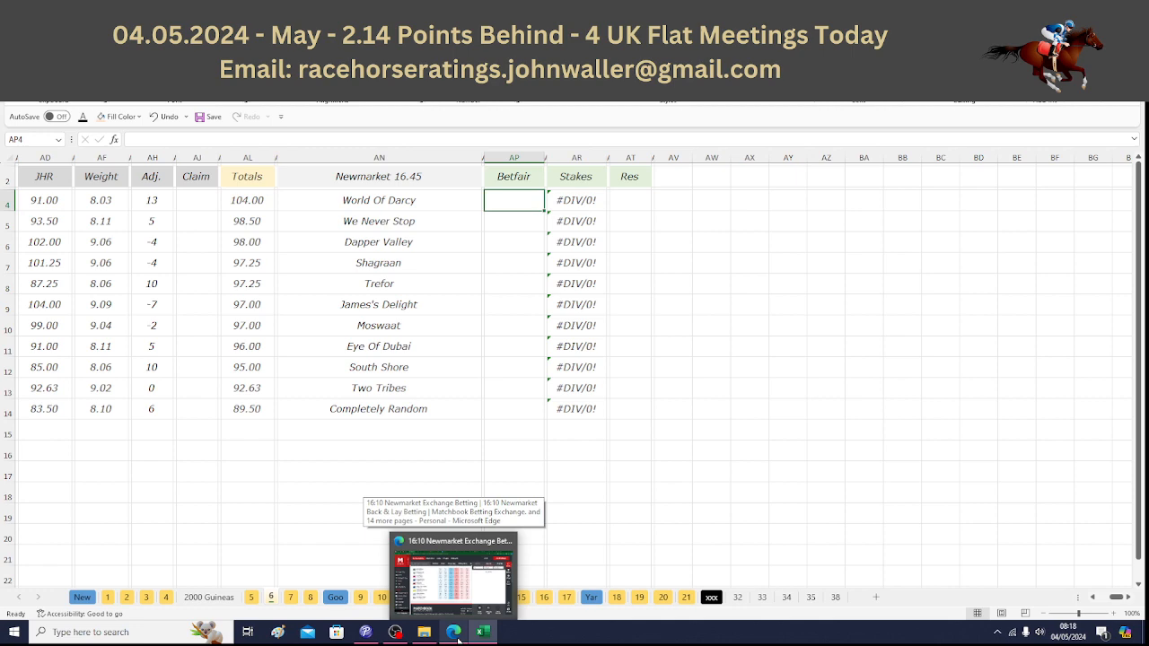
click(458, 640)
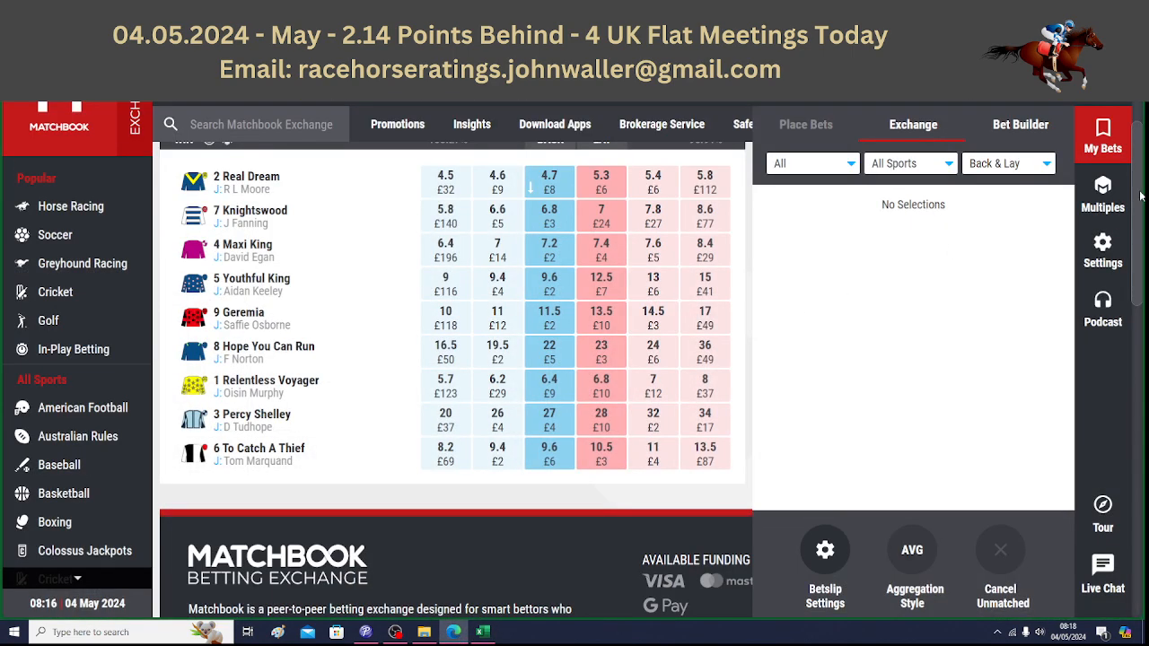
scroll(729, 179, up, 2)
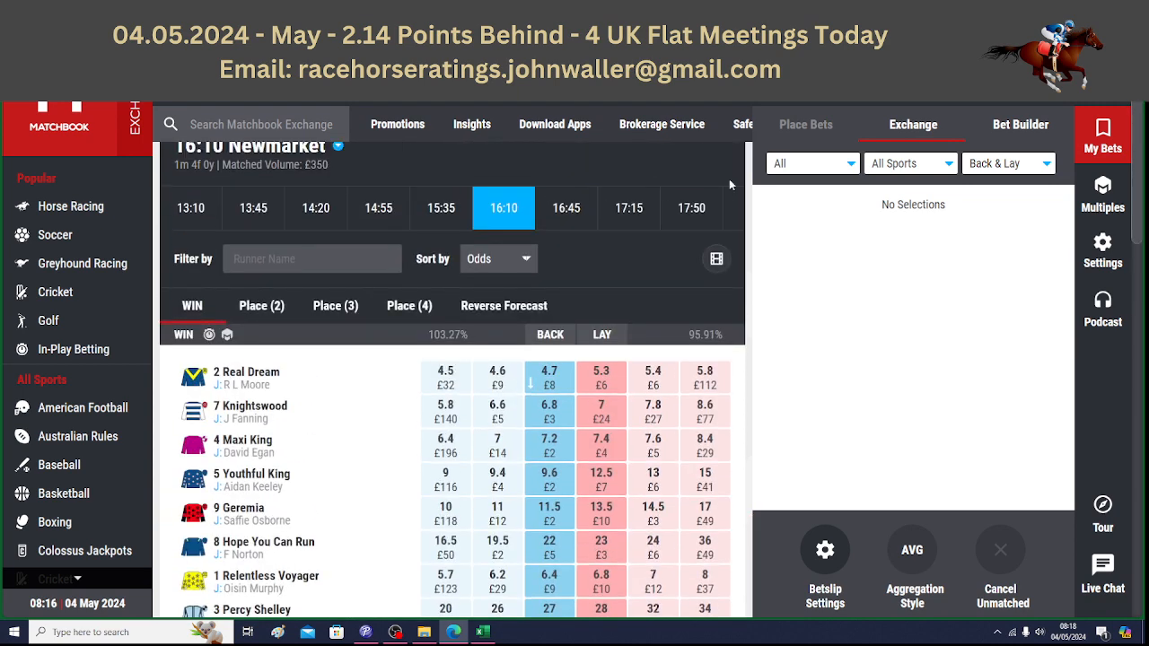
click(564, 212)
scroll(1141, 146, down, 2)
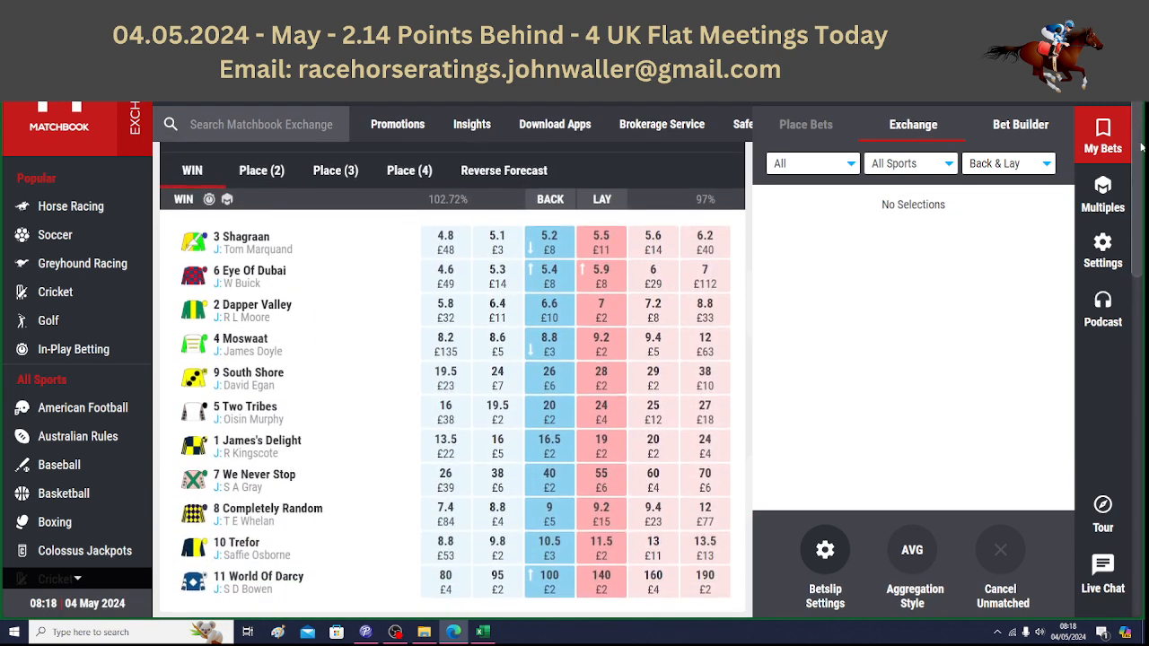
scroll(1140, 147, down, 1)
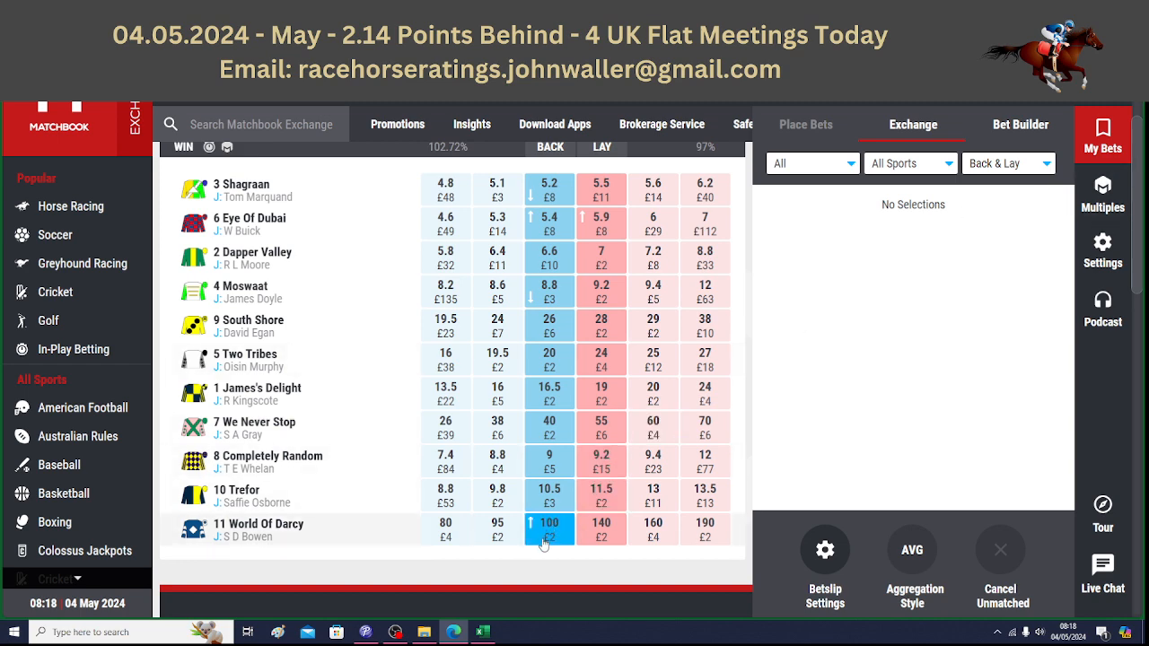
Step: Return to the Excel sheet and enter 100 as World Of Darcy's Betfair price for Newmarket 16.45
click(483, 632)
text(100)
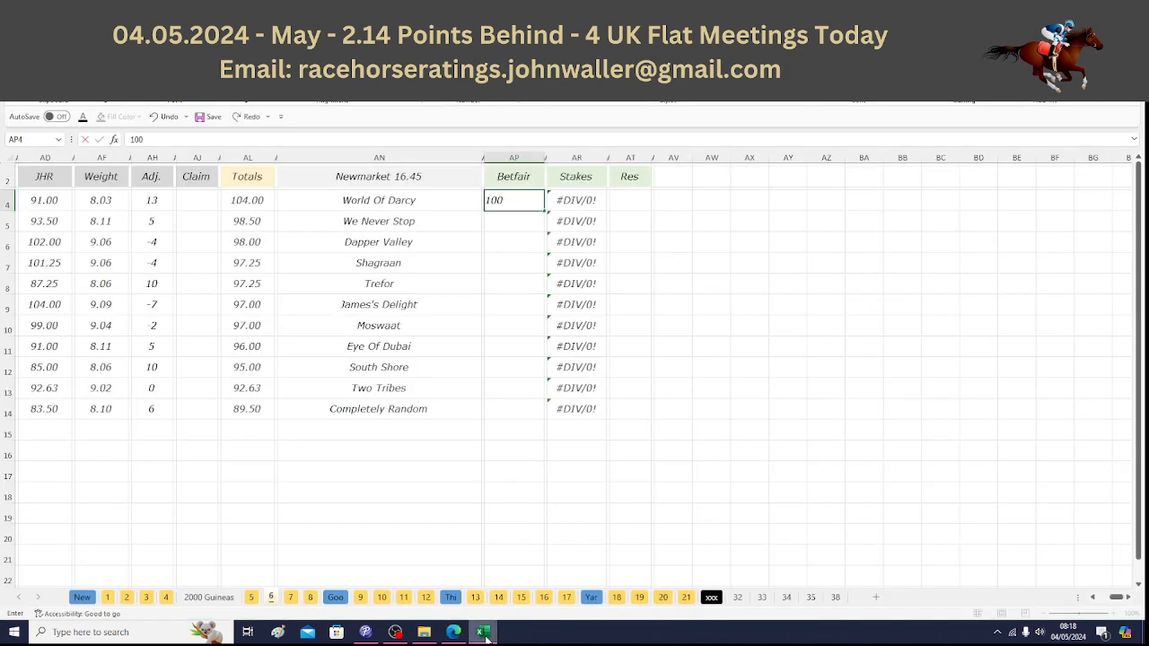
key(Return)
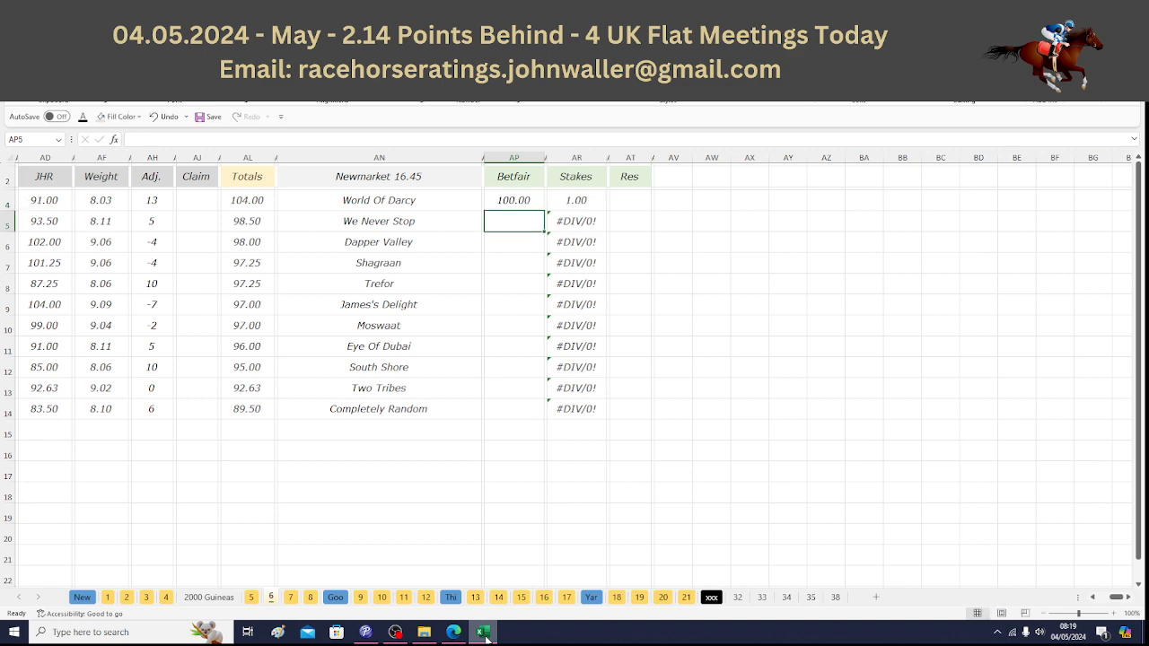
Step: Check We Never Stop's back odds on Matchbook and record 40 as its Betfair price in the Excel sheet
click(485, 636)
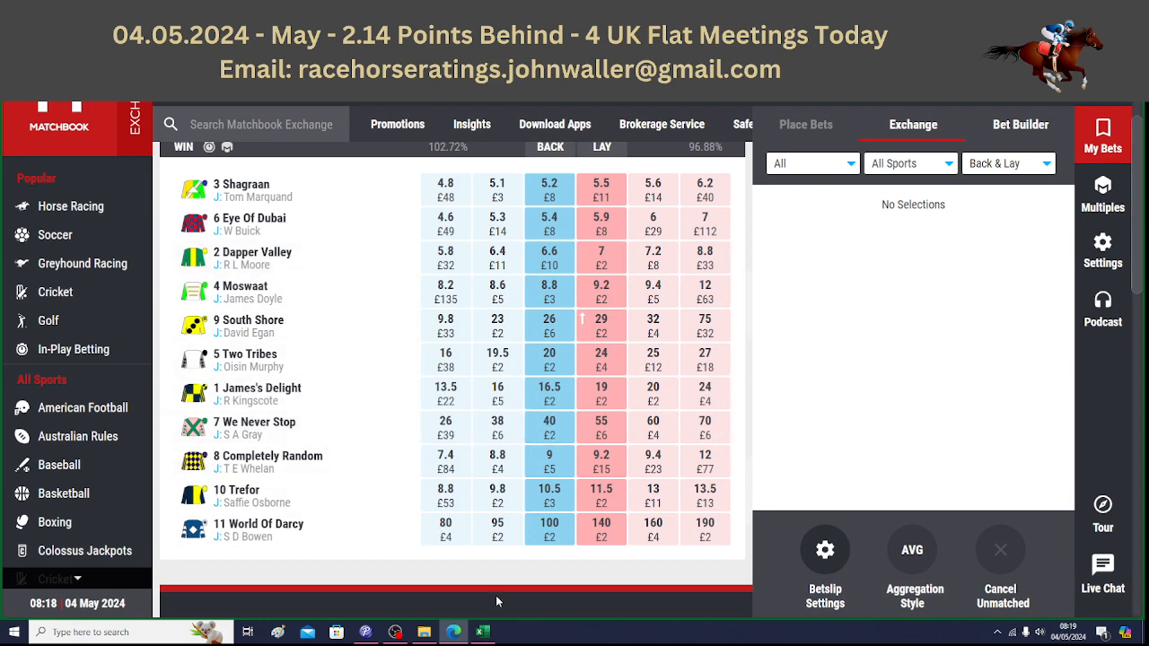
click(483, 632)
text(40)
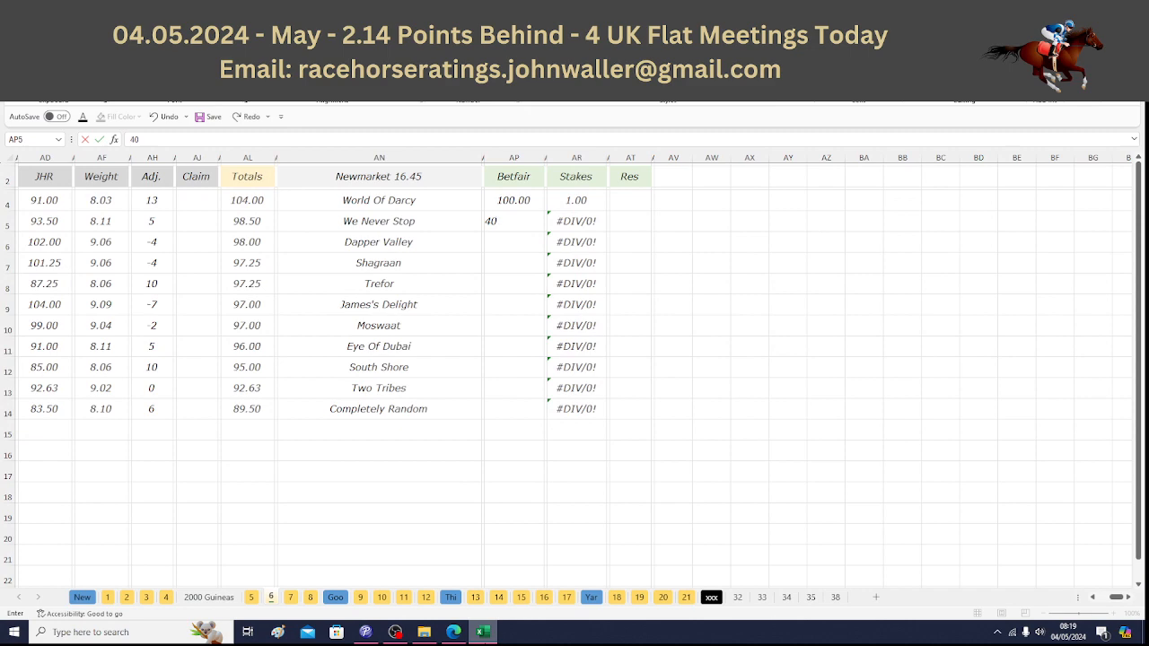
key(Return)
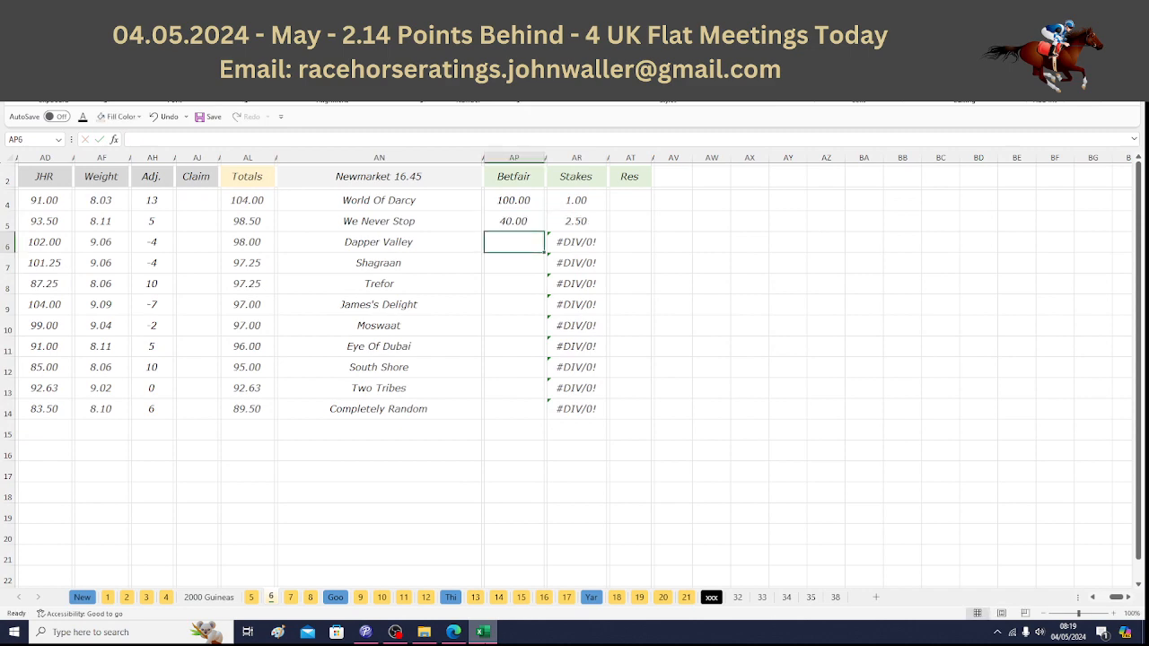
Step: Check Dapper Valley's back odds on Matchbook and record 6.6 as its Betfair price in the Excel sheet
click(483, 631)
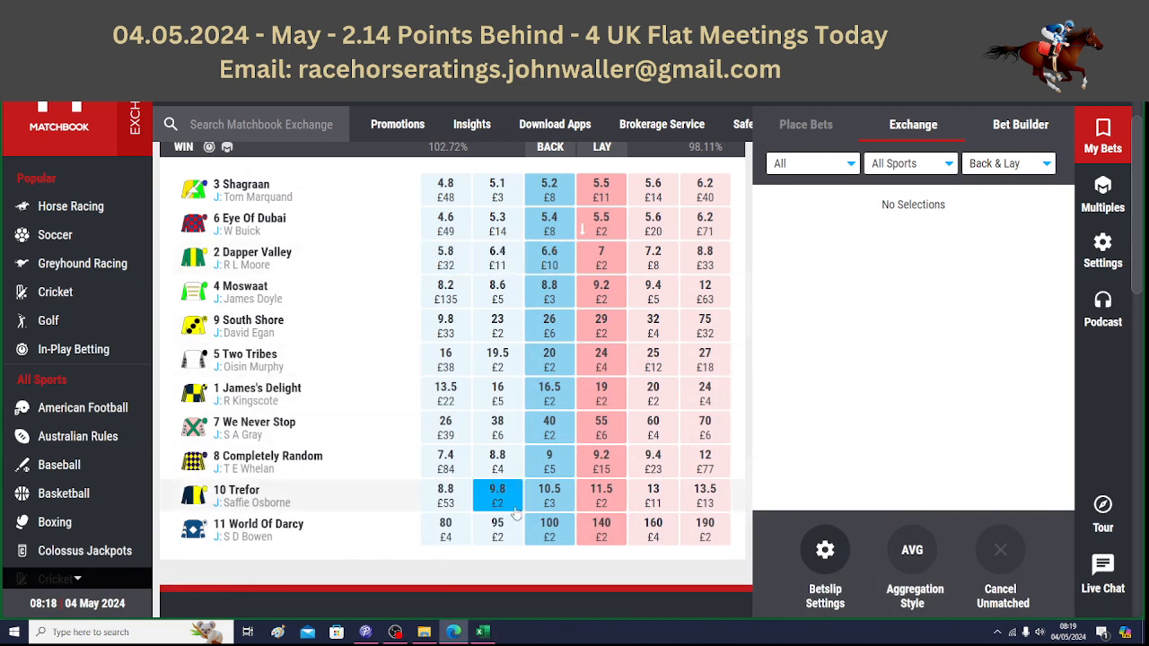
click(483, 632)
text(6.6)
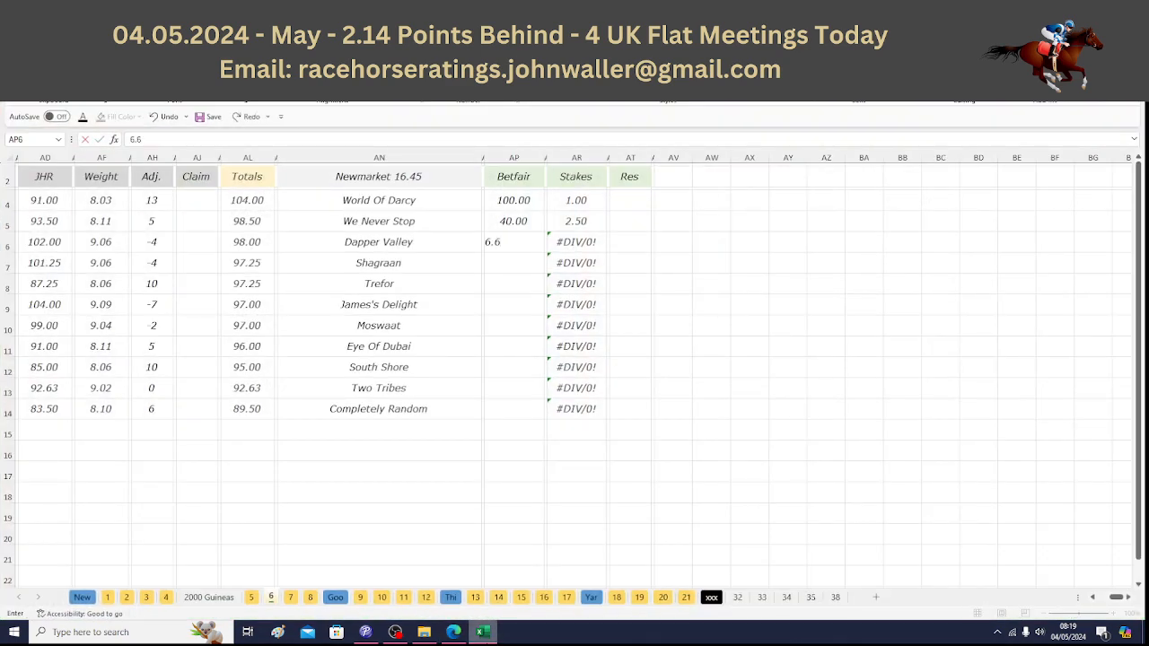
key(Return)
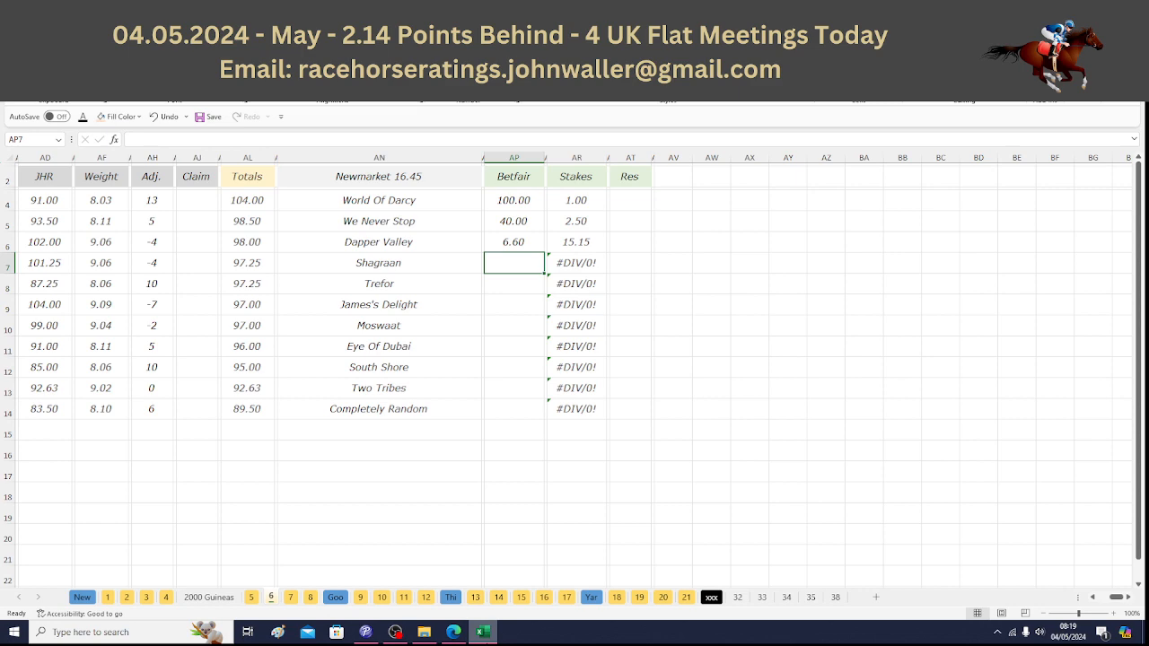
Step: Look up Shagraan on Matchbook, record 5.2 as its Betfair price in Excel, and total the stakes from World Of Darcy to Shagraan
click(484, 633)
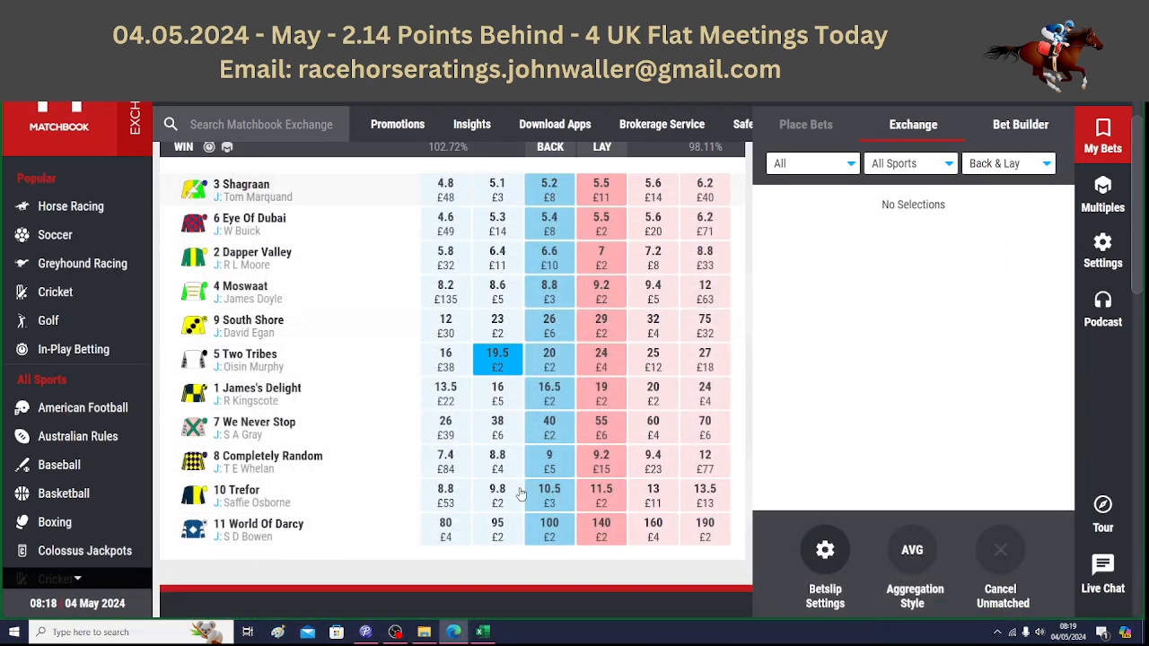
click(483, 630)
text(5.2)
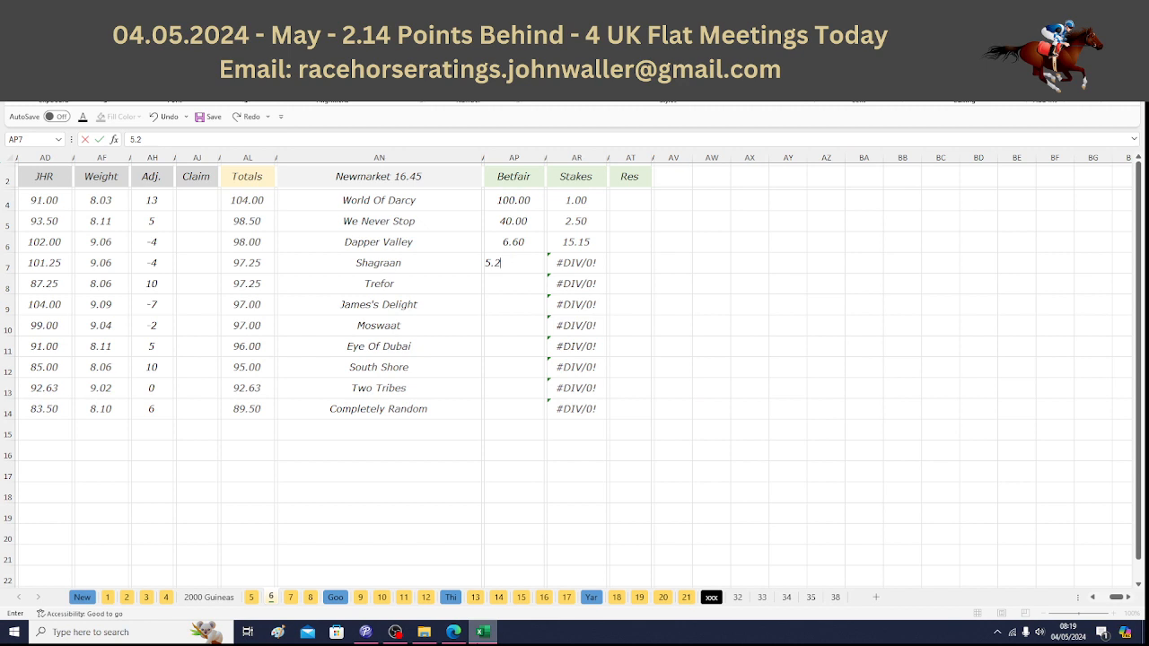
key(Return)
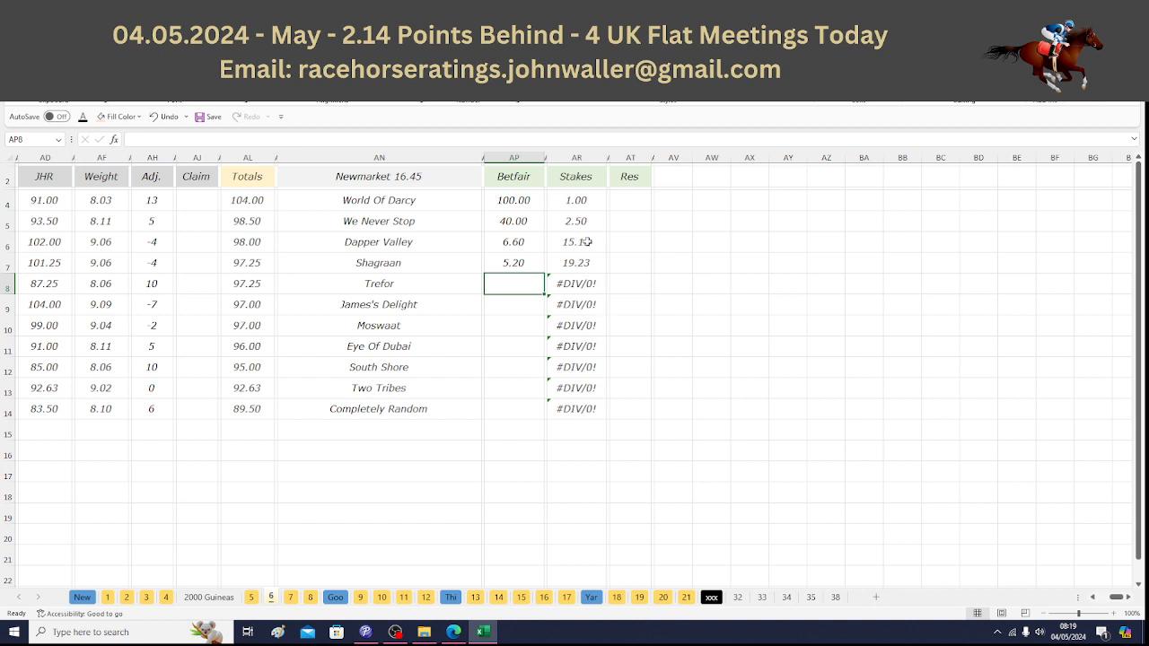
drag(579, 205, 578, 262)
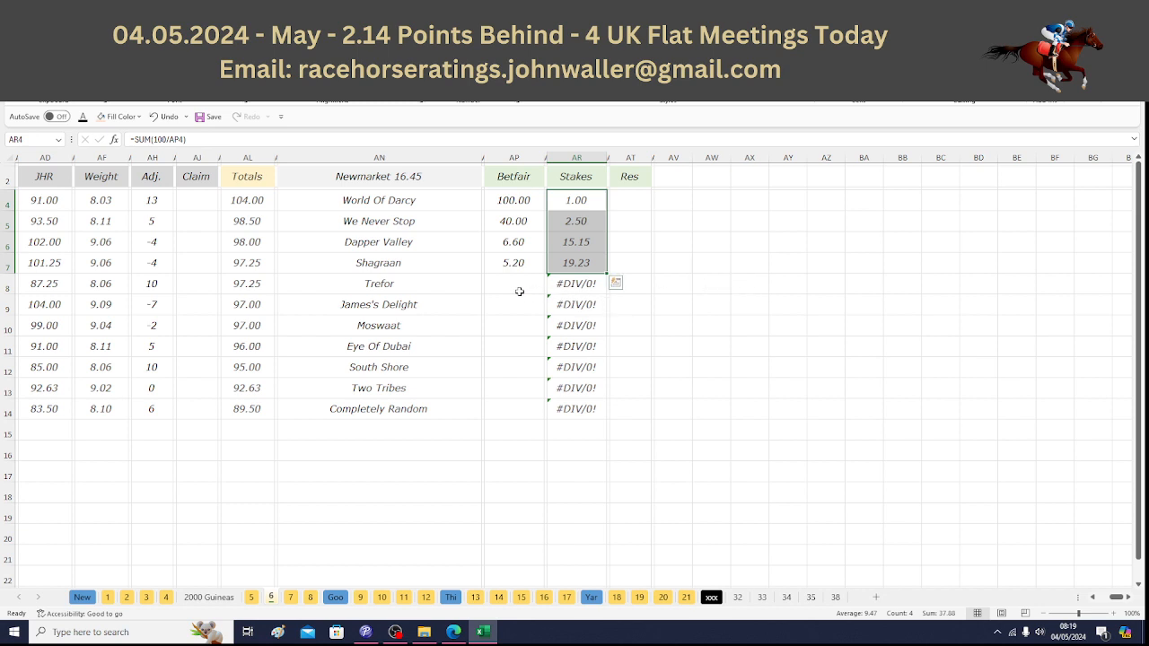
Step: Check Trefor's back odds on Matchbook and enter 10.5 as its Betfair price in the Excel sheet
click(453, 632)
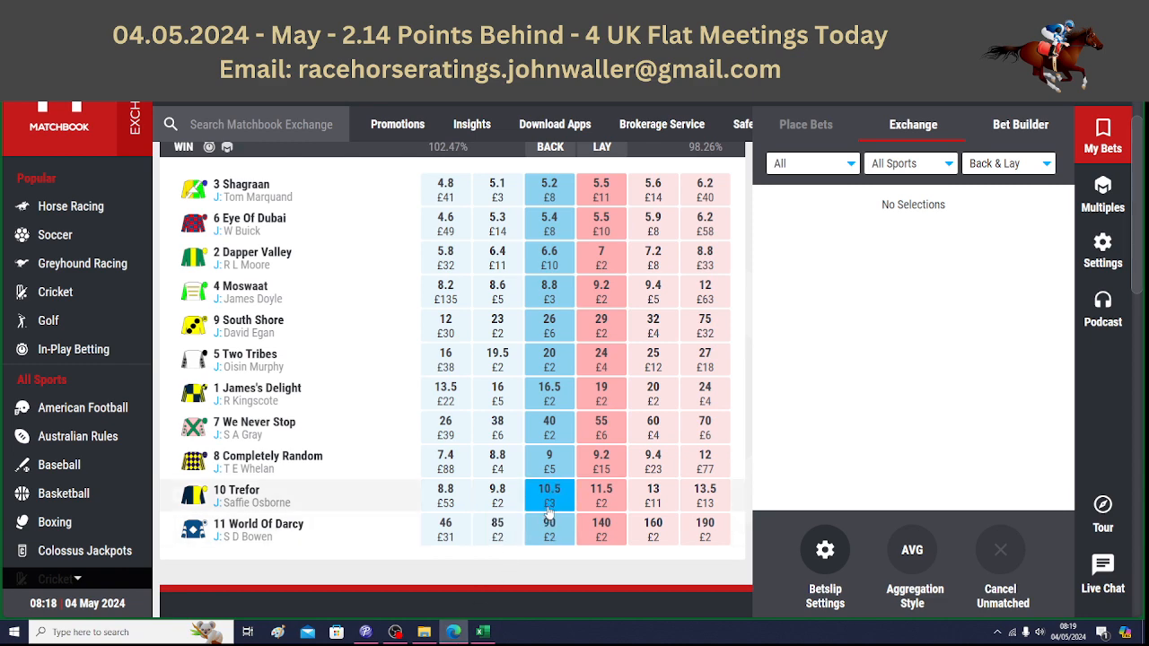
click(487, 634)
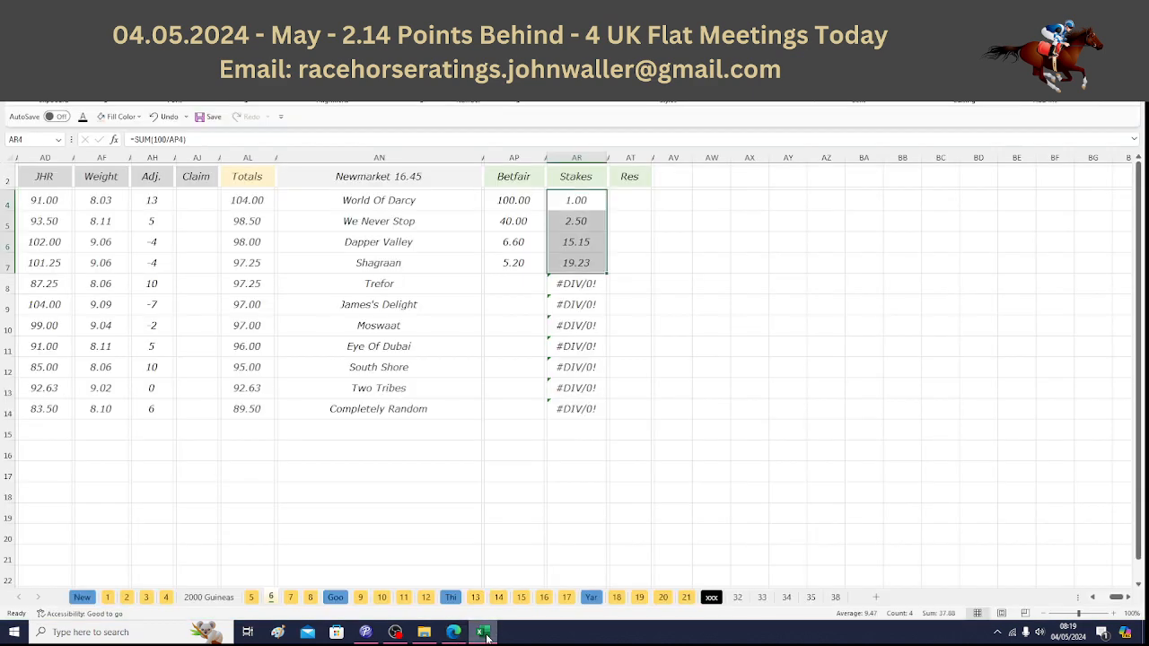
click(503, 278)
text(10.5)
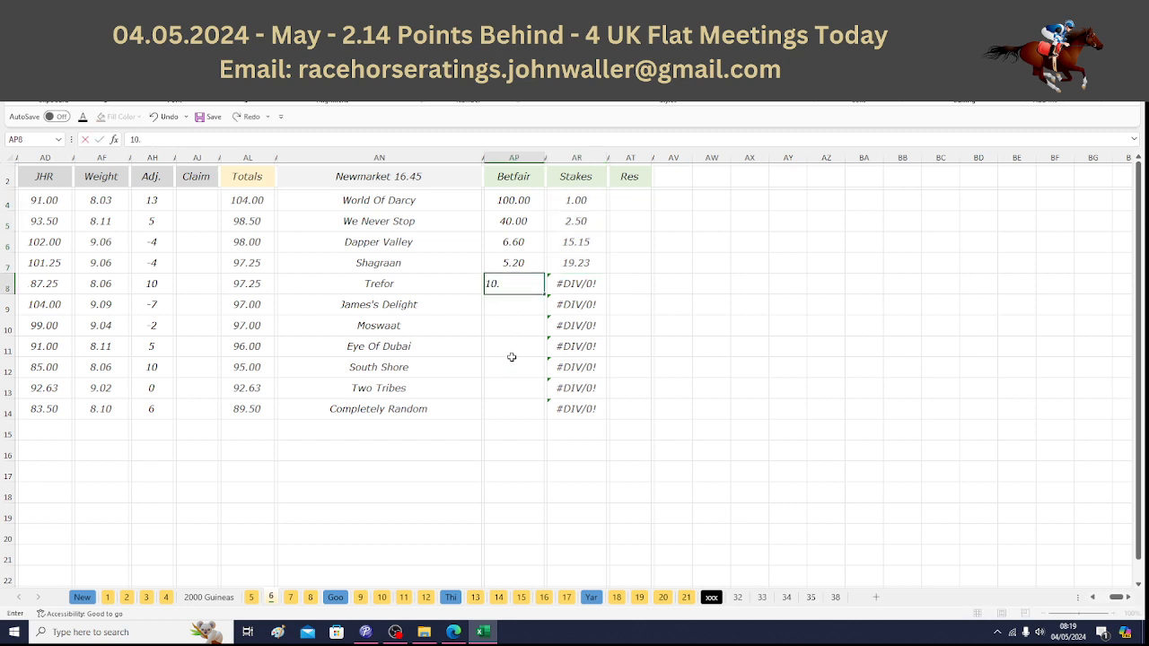
Step: Confirm 10.50 as Trefor's Betfair price, sum the five stakes from World Of Darcy to Trefor, and enter 2.59 as James's Delight's stake
key(Tab)
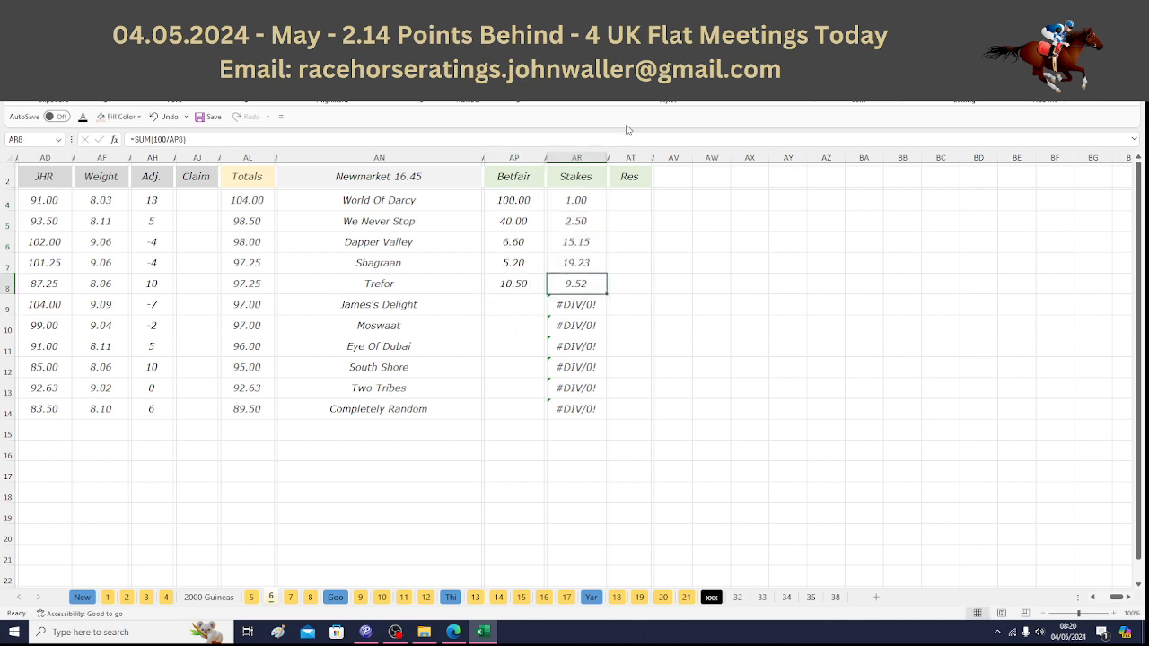
drag(575, 201, 576, 284)
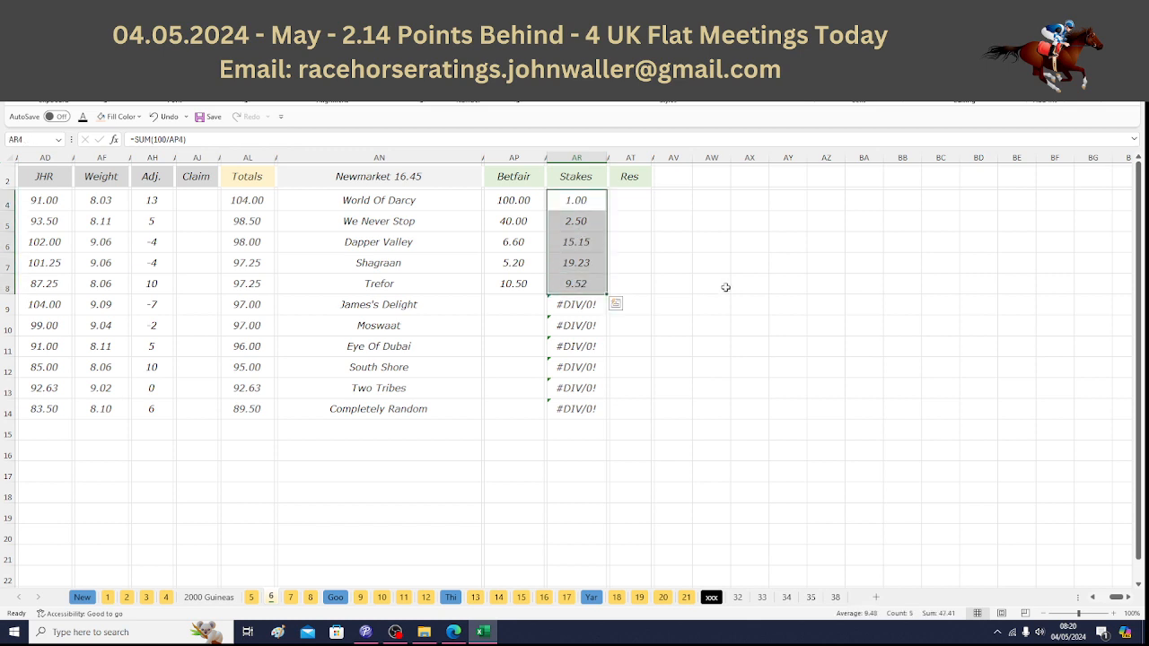
click(575, 304)
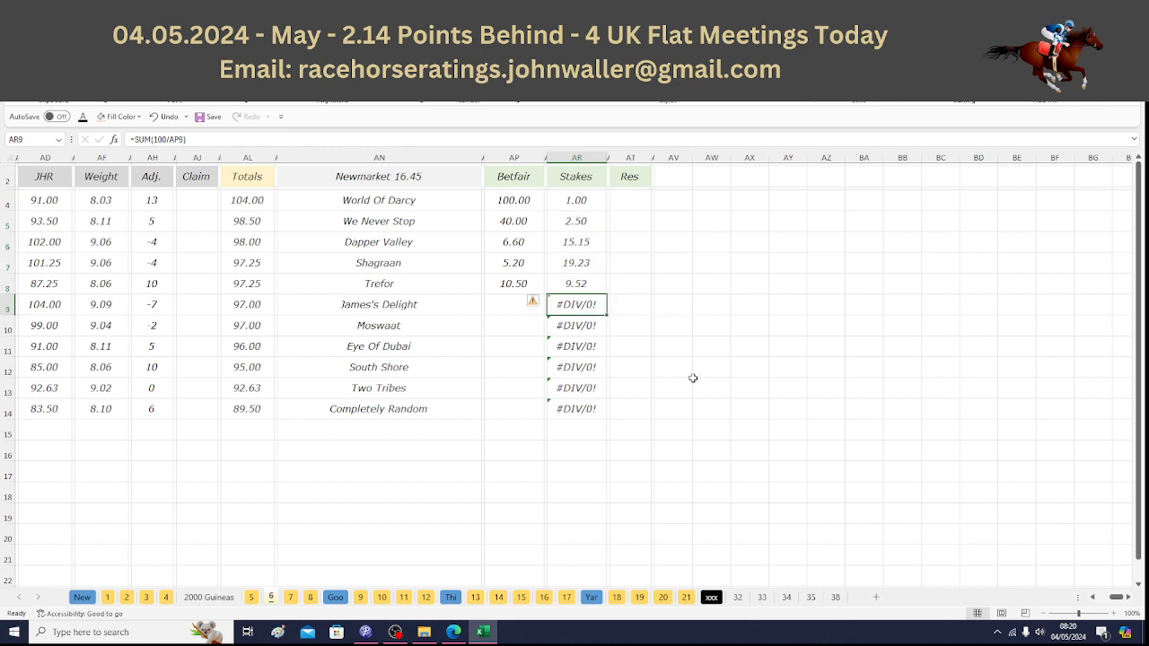
text(2.59)
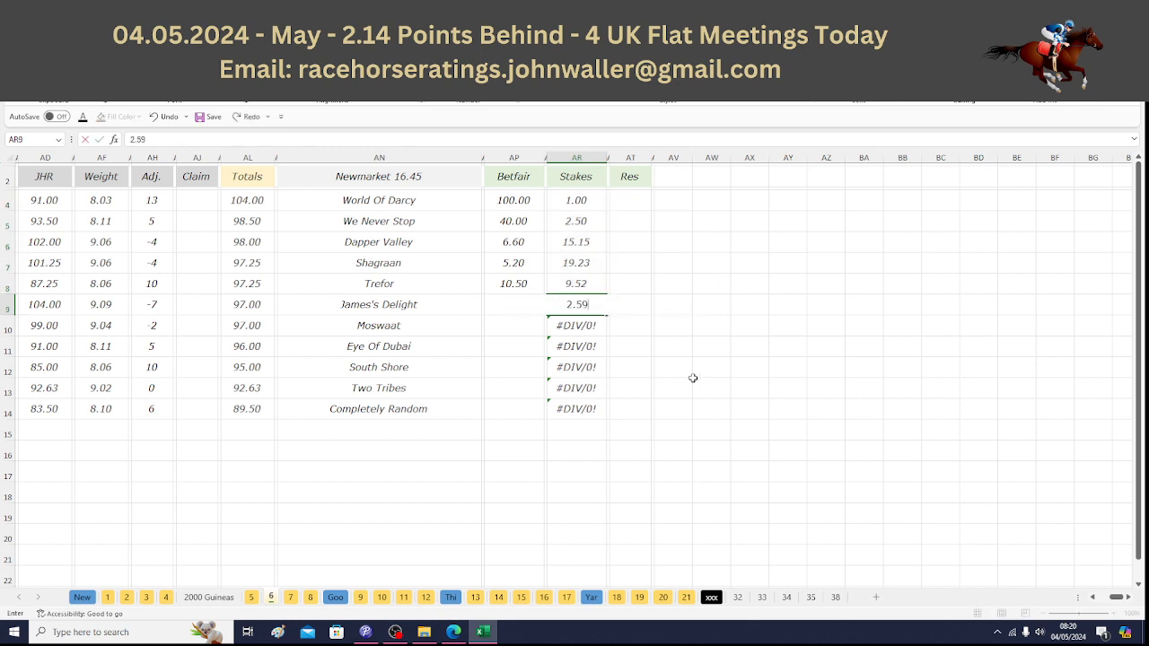
key(Left)
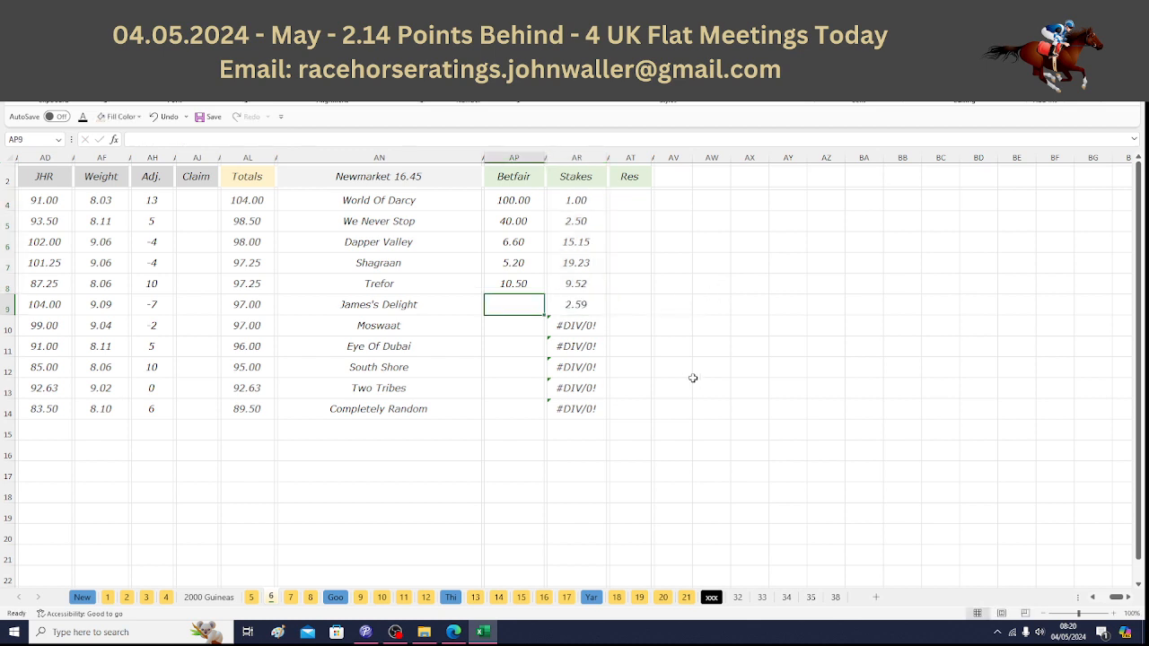
Step: Check James's Delight's back odds on Matchbook and enter 16.5 as its Betfair price in the Excel sheet
click(455, 632)
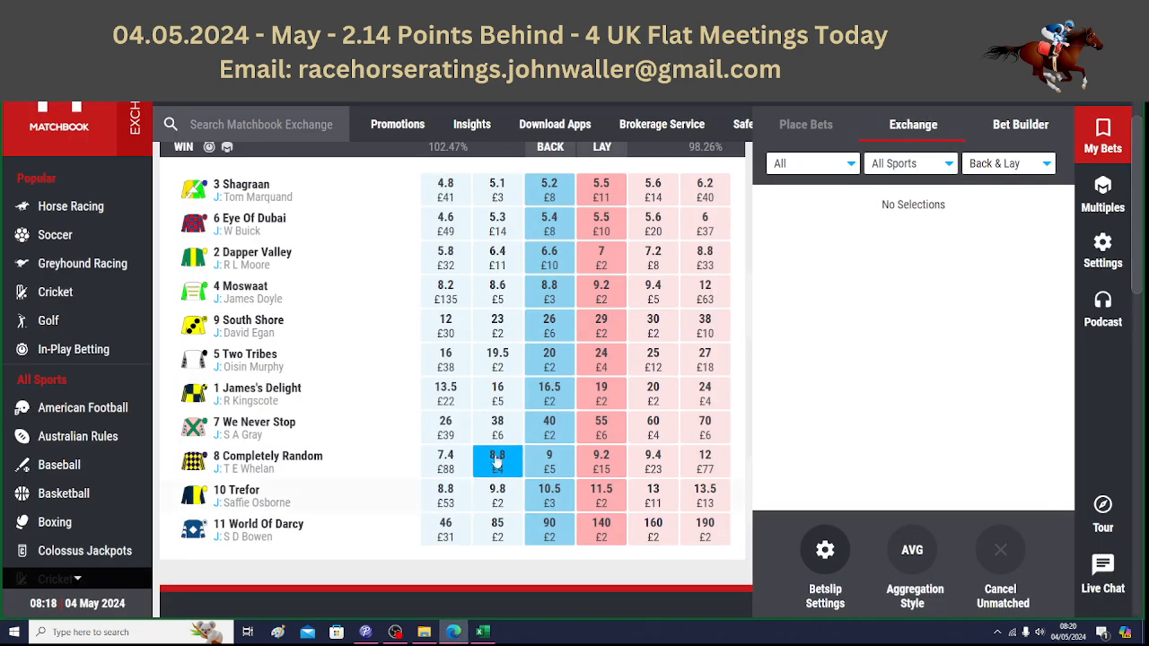
click(483, 632)
text(16.5)
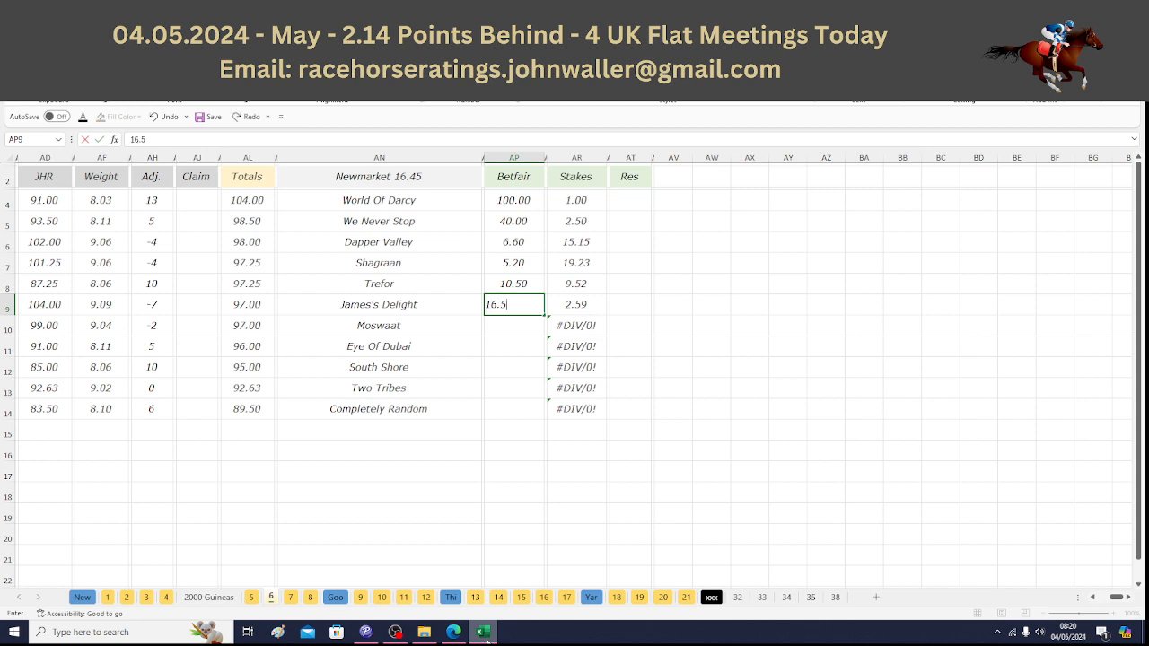
key(Return)
key(Up)
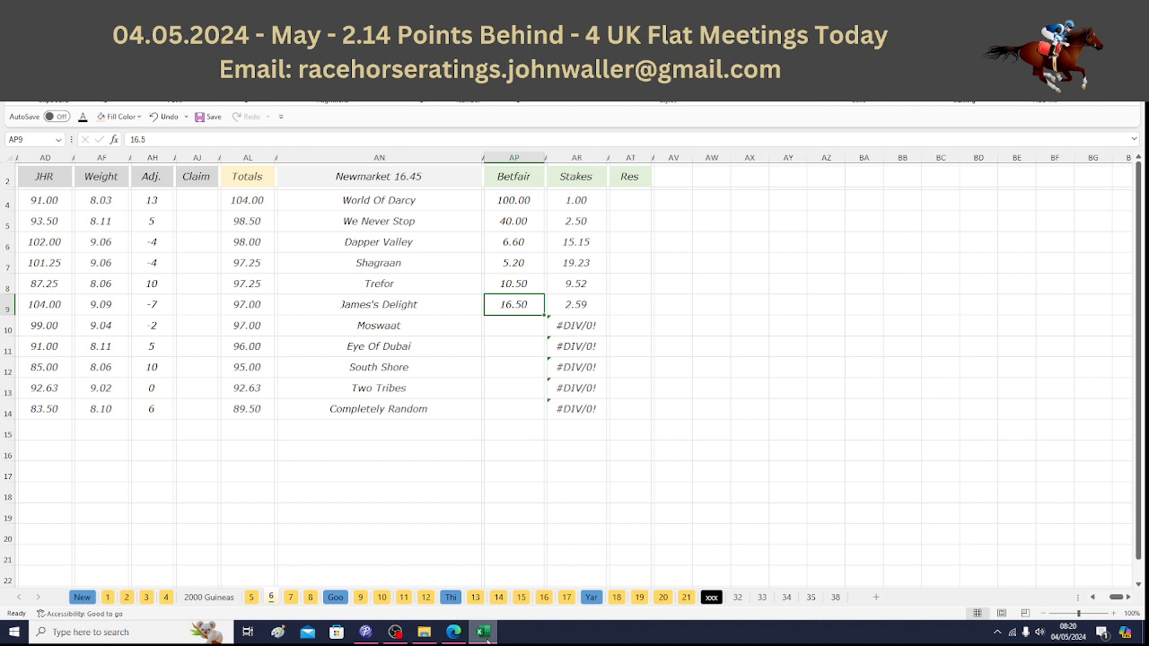
Step: Go through the Newmarket 16.45 runners one by one, from World Of Darcy down to James's Delight
click(453, 206)
key(Down)
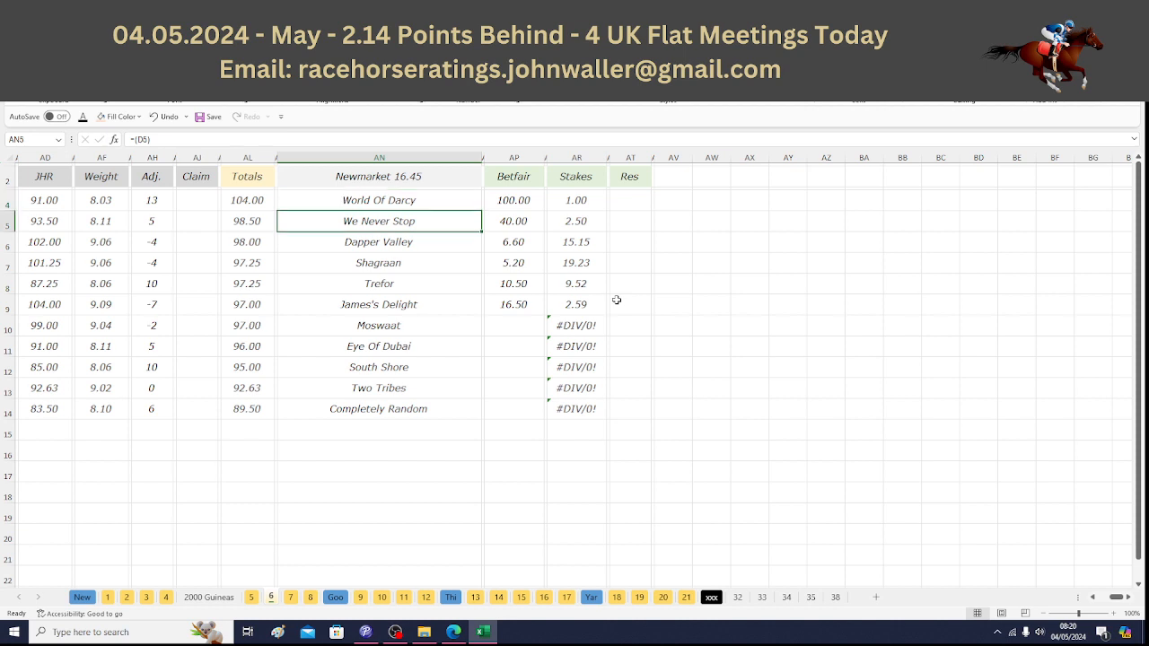
key(Down)
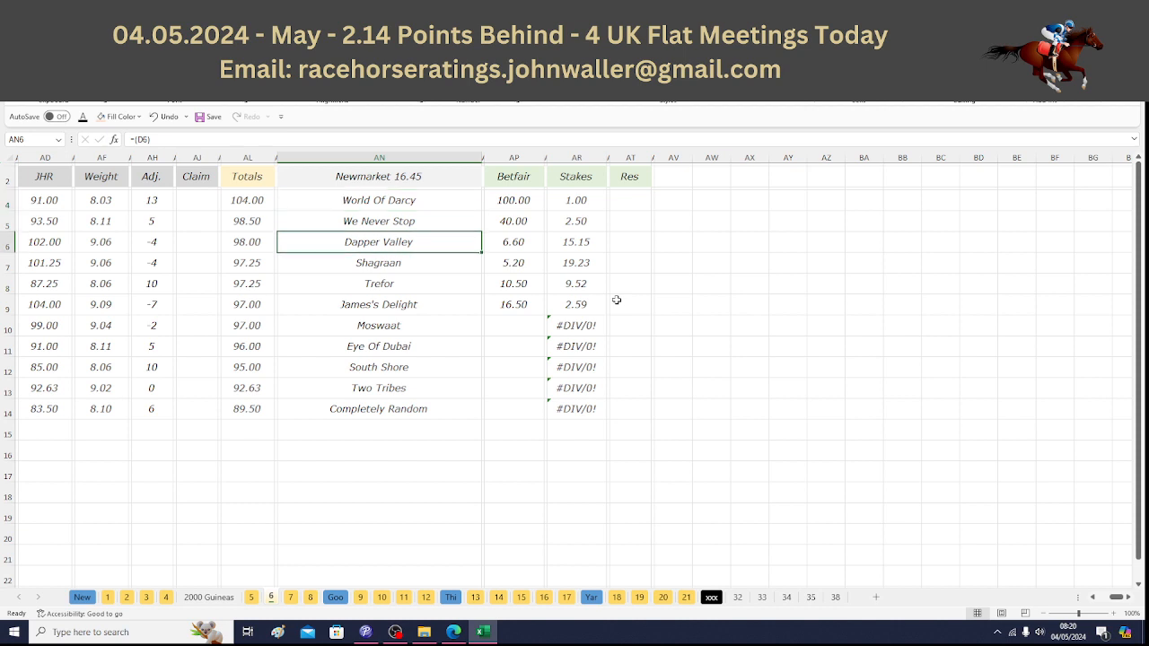
key(Down)
key(Down)
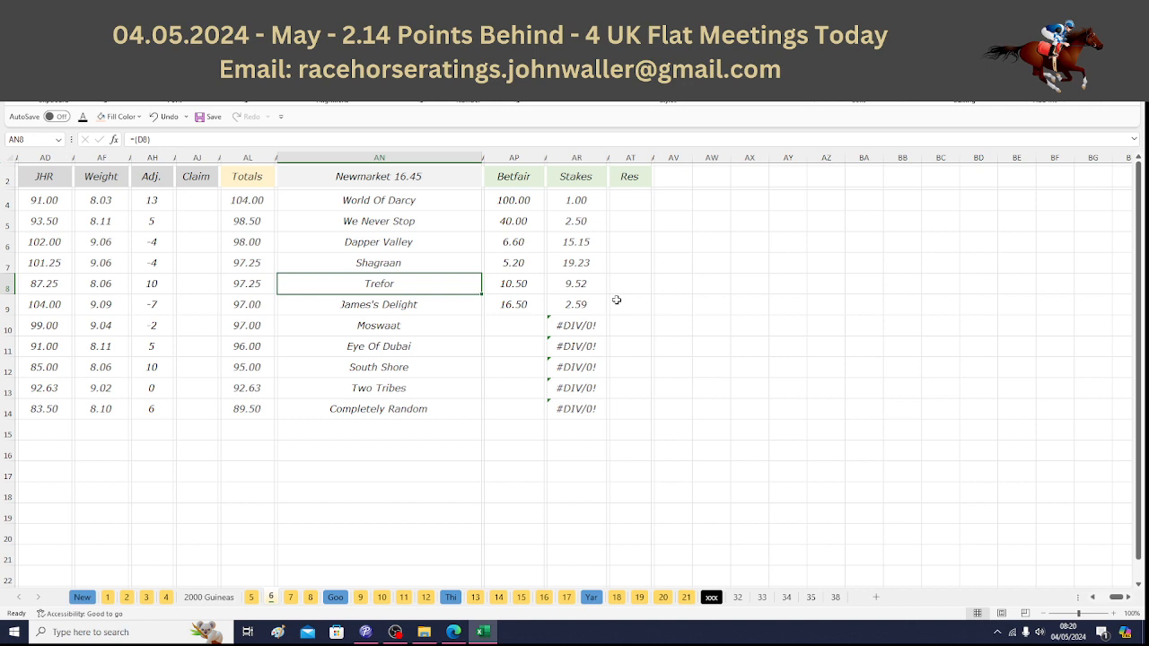
key(Down)
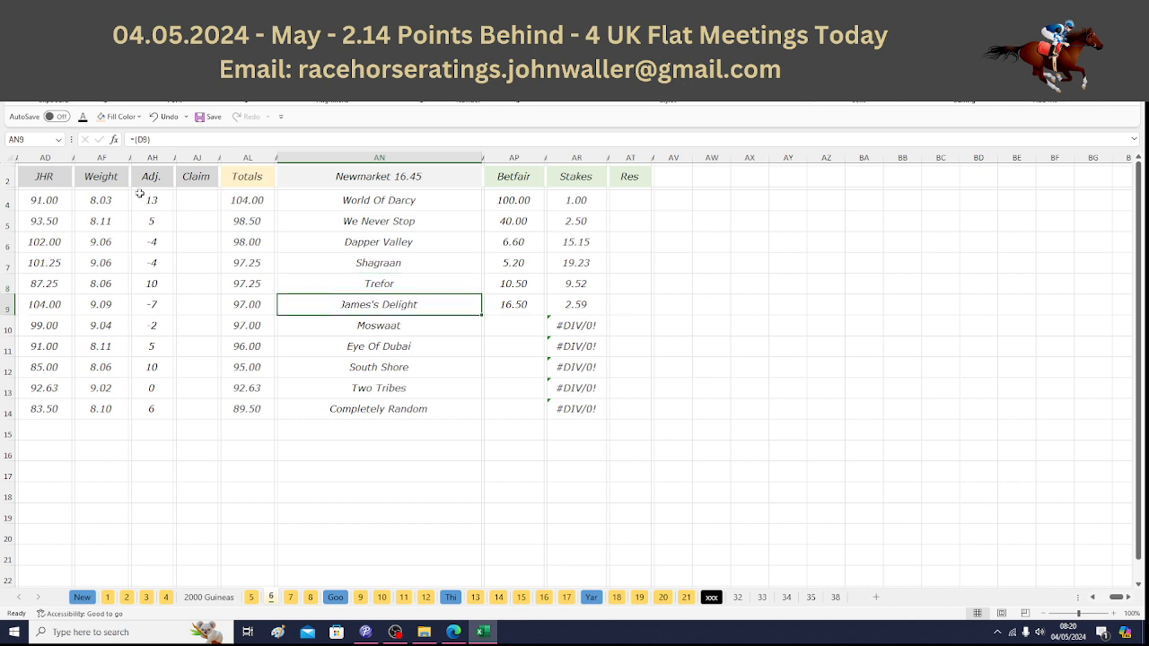
click(53, 182)
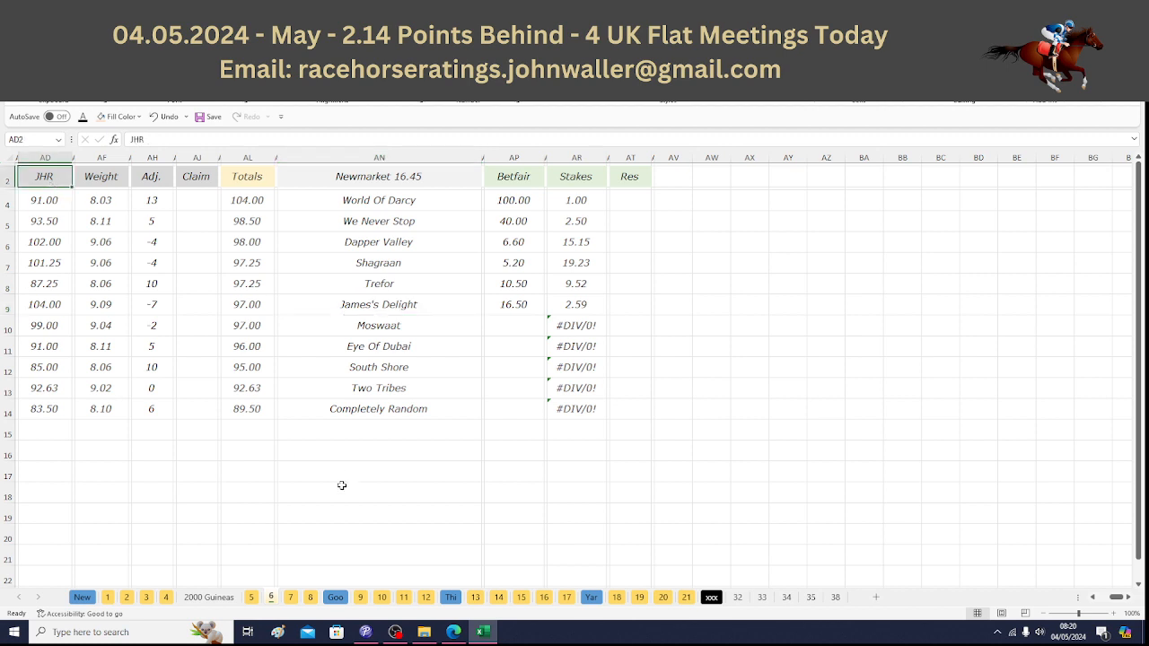
Step: Open sheet 7 for Newmarket 17.15 at Love Billy Boy's Betfair cell and bring up the 17:15 Newmarket odds on Matchbook
click(291, 599)
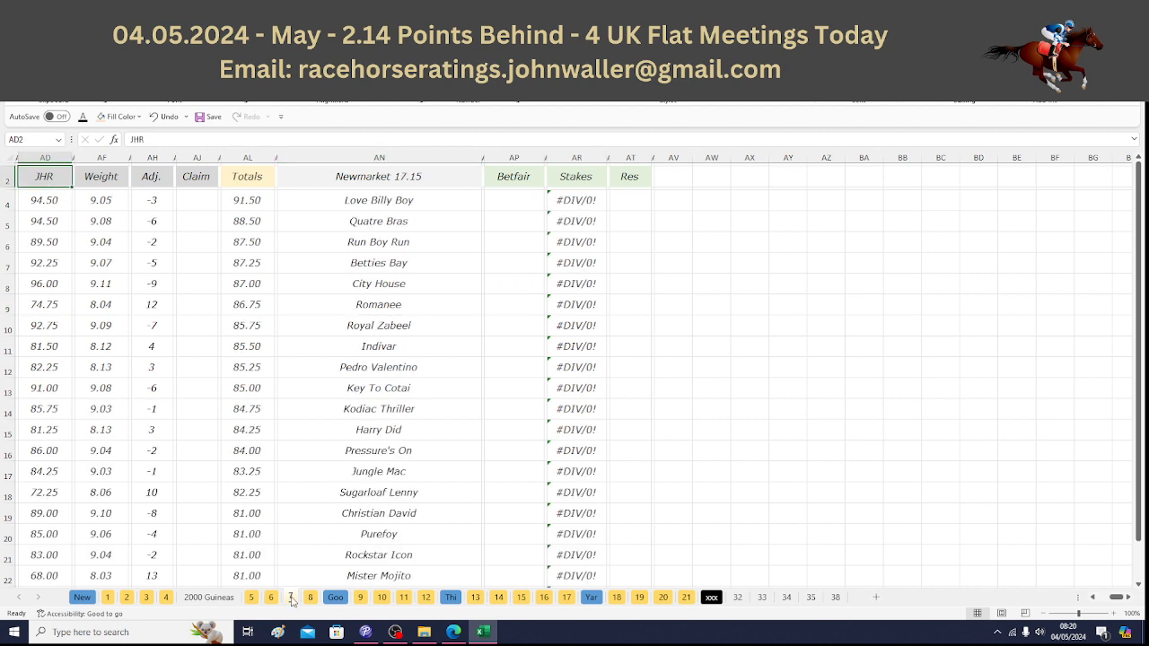
click(517, 195)
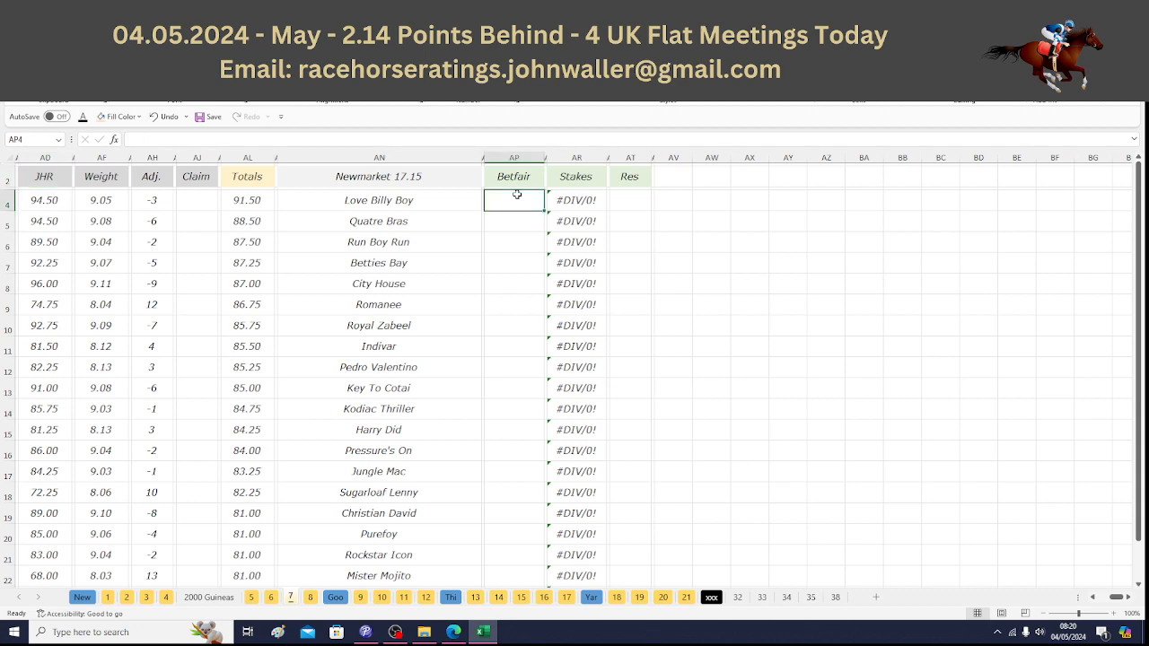
click(453, 632)
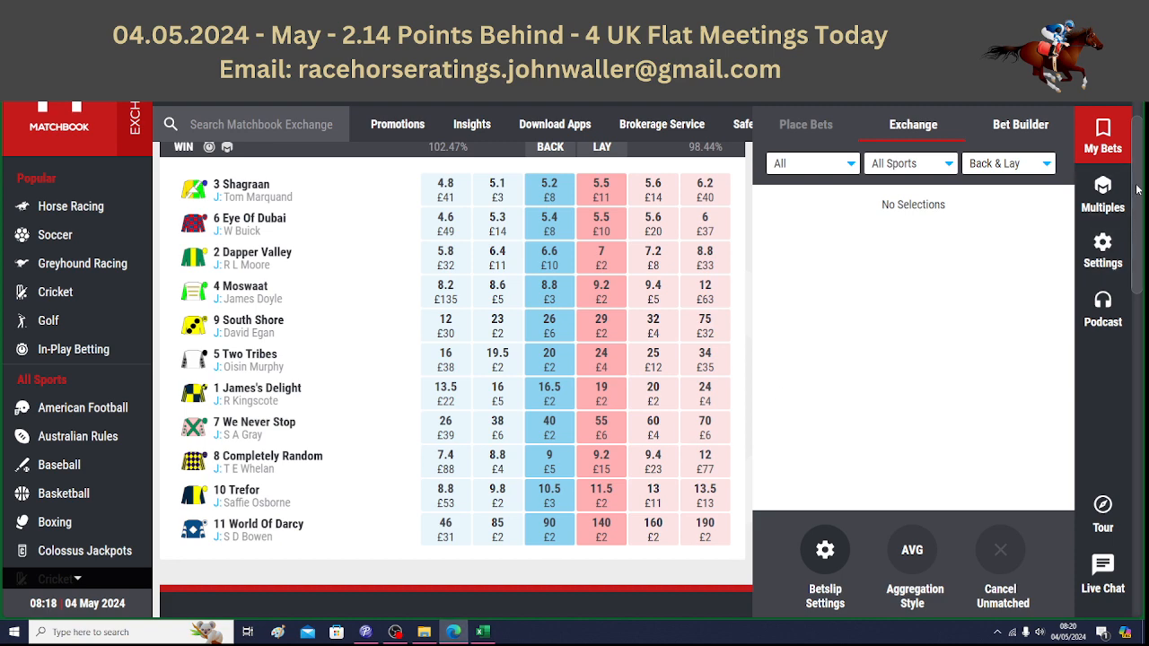
scroll(584, 270, up, 3)
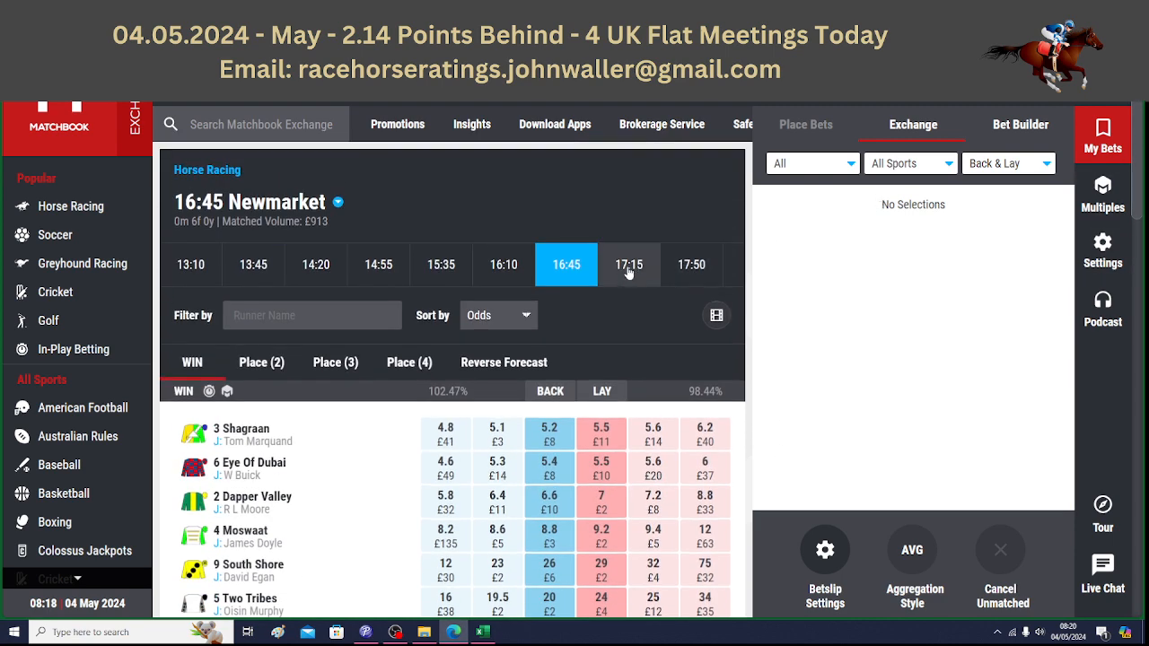
click(628, 265)
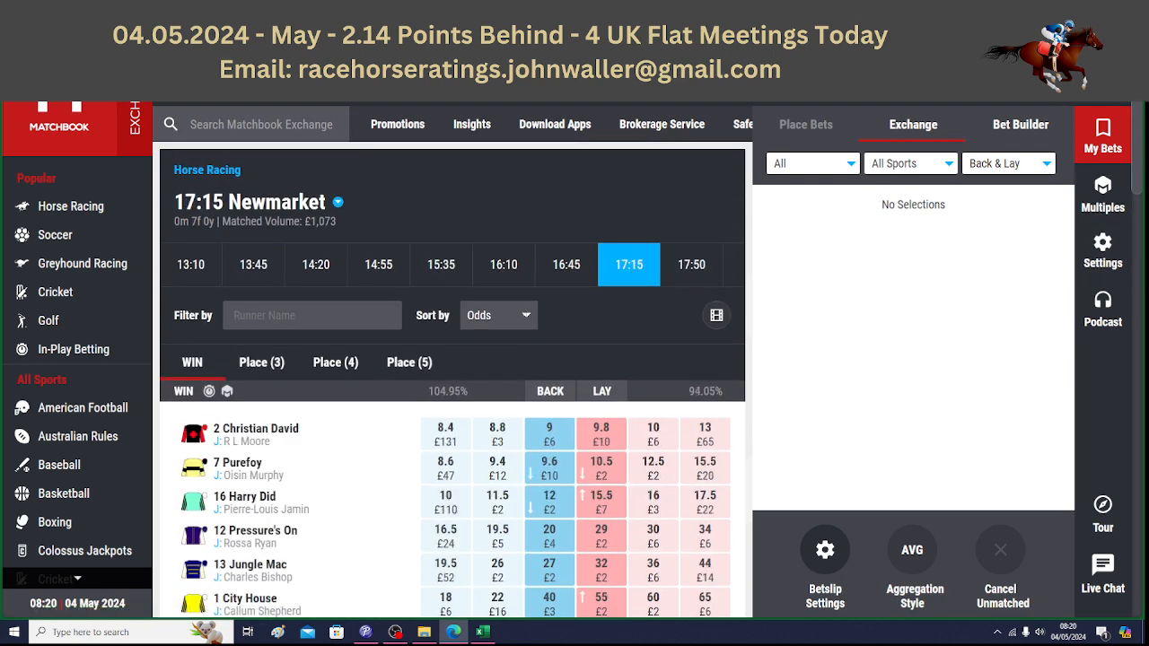
scroll(597, 500, down, 4)
scroll(596, 501, up, 1)
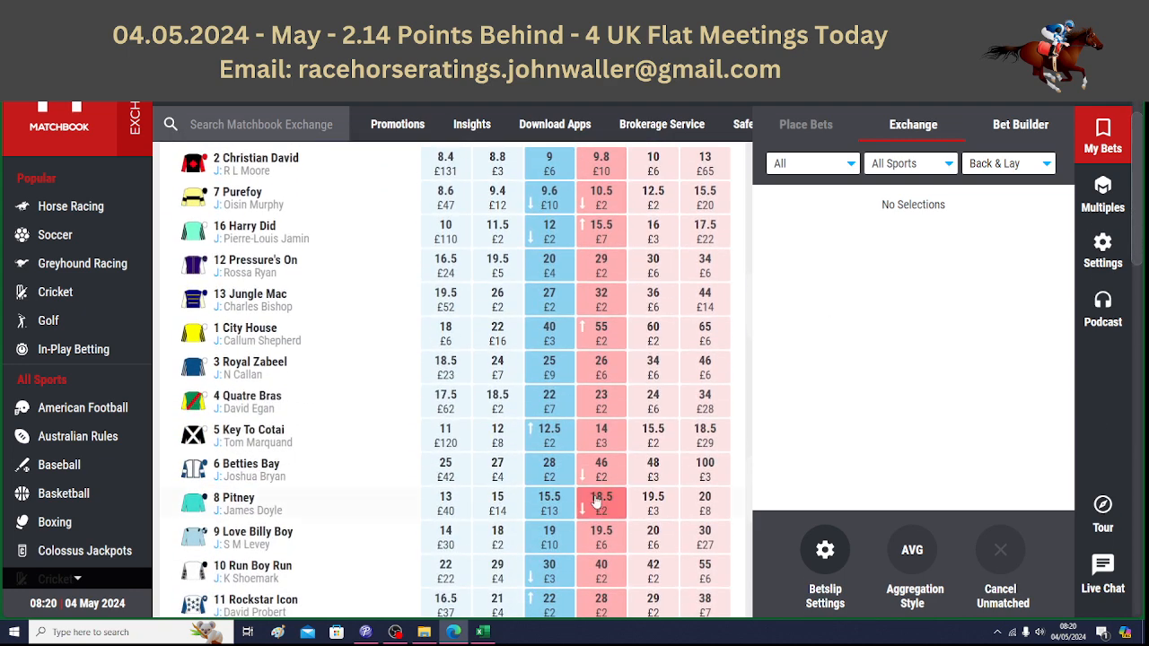
Step: Look up Love Billy Boy's back odds on Matchbook and enter 19 as its Betfair price in the Excel sheet
click(482, 632)
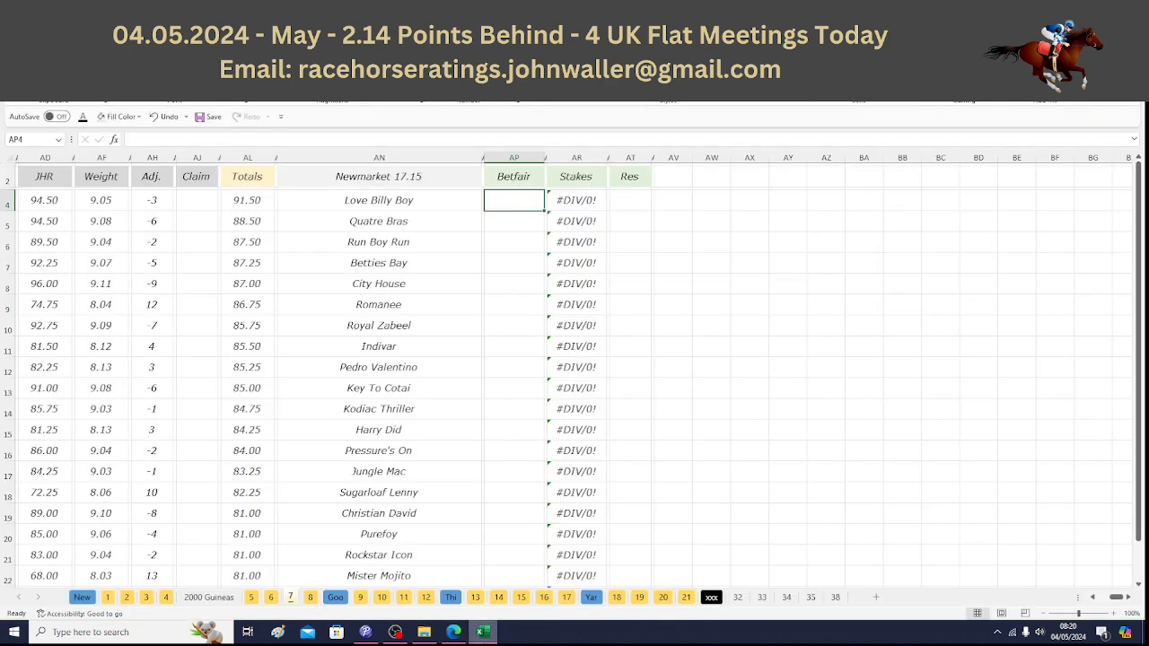
click(483, 632)
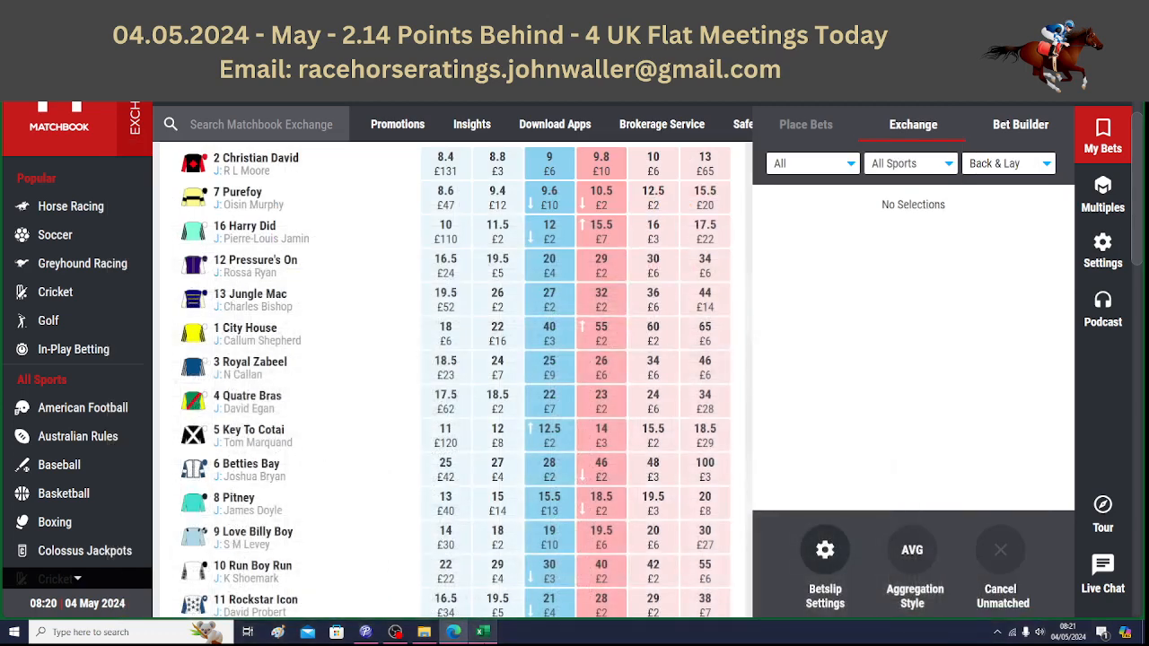
click(477, 634)
text(19)
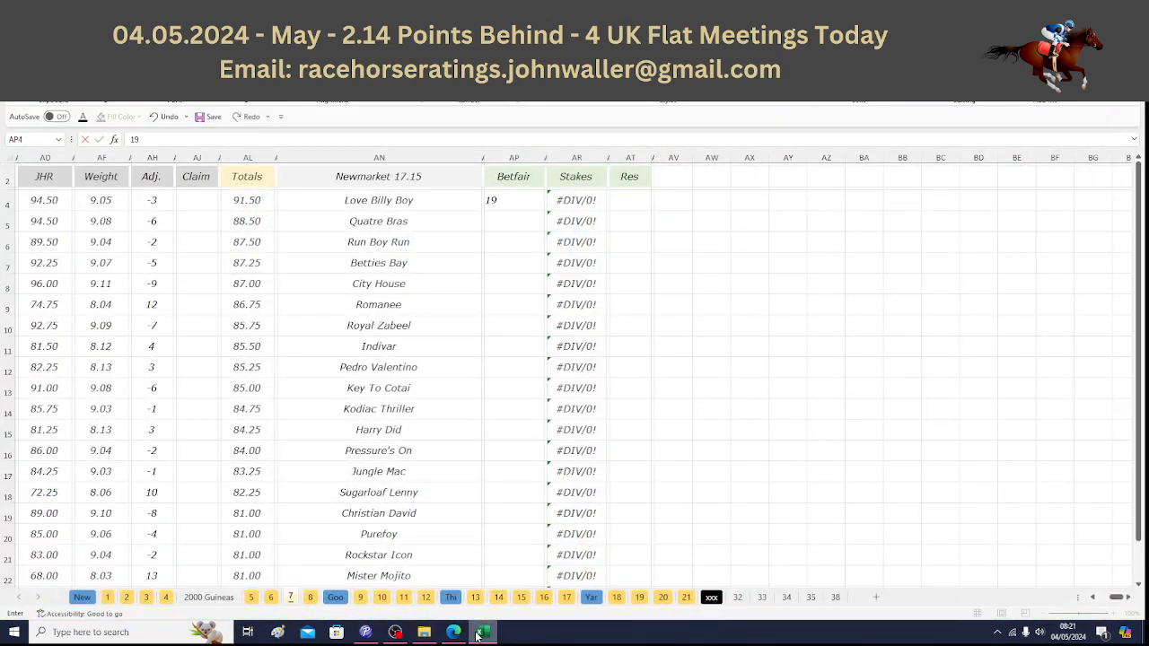
key(Return)
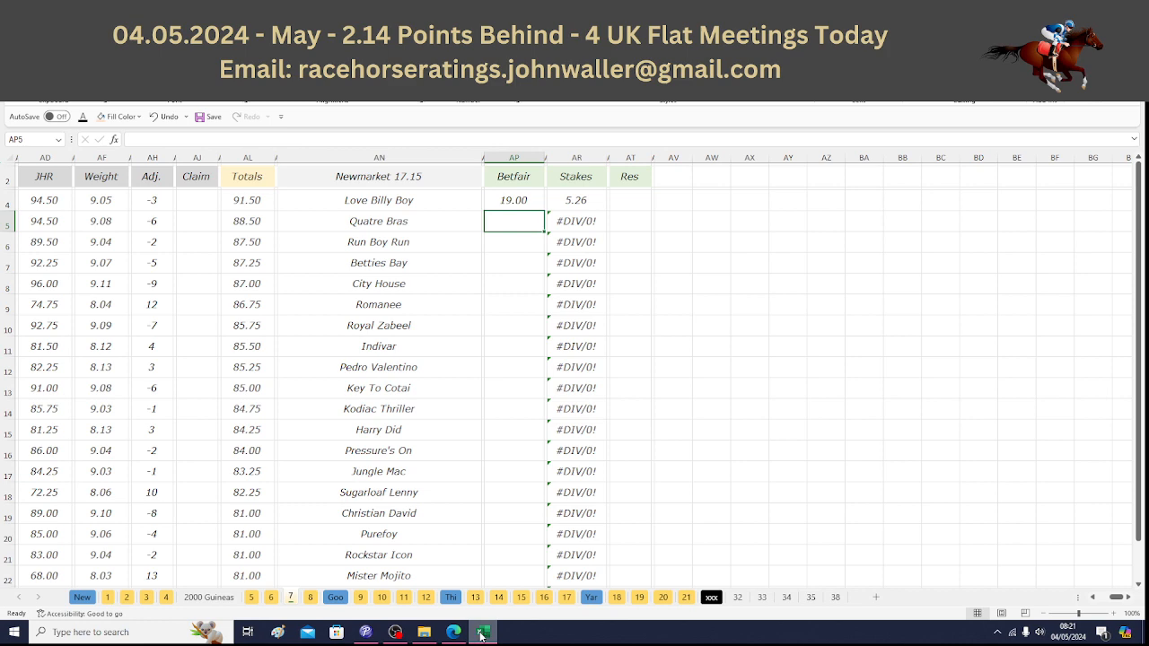
Step: Check the Matchbook back odds for Quatre Bras and Run Boy Run, and enter their Betfair prices as 22 and 30 in Excel
click(484, 634)
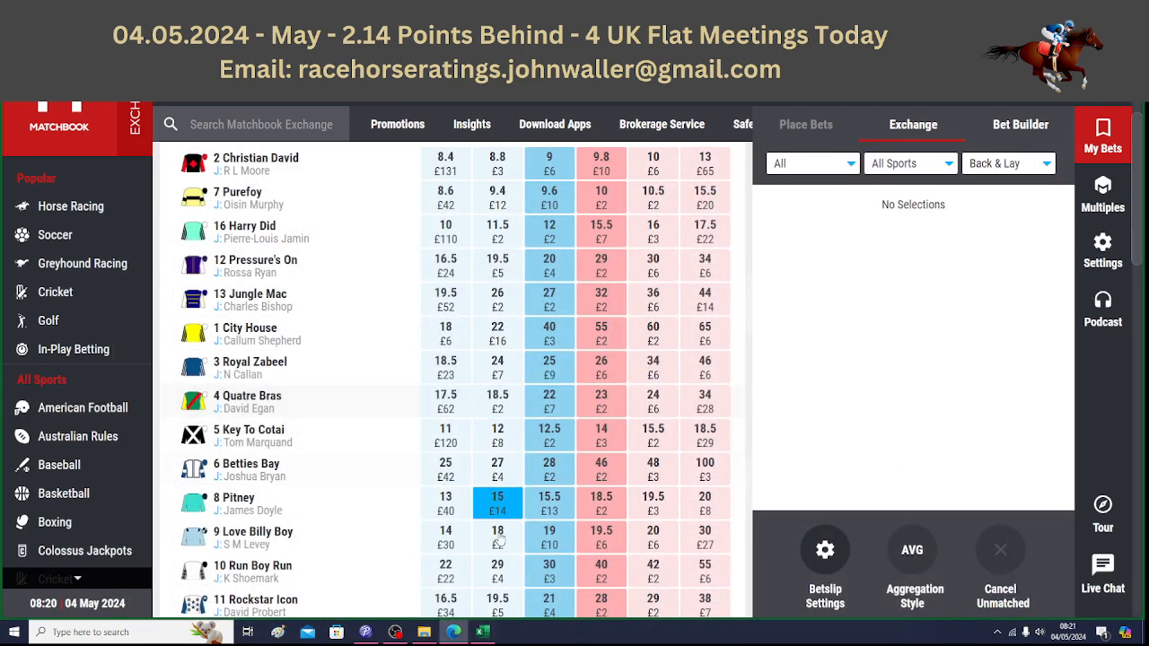
click(478, 633)
text(22)
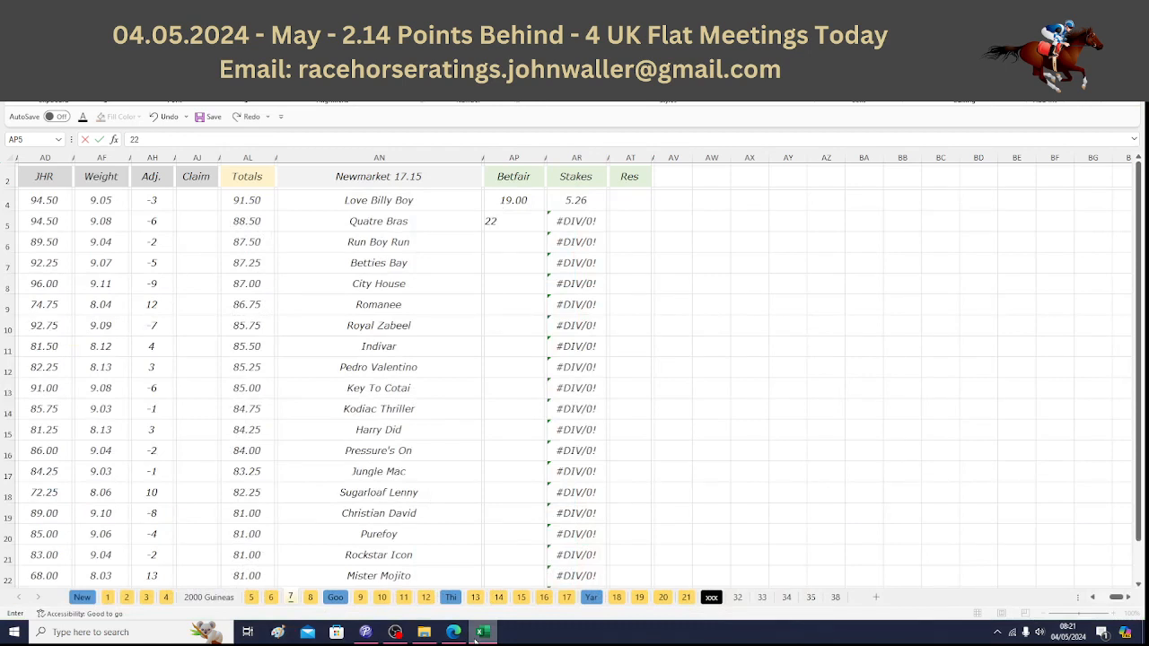
key(Return)
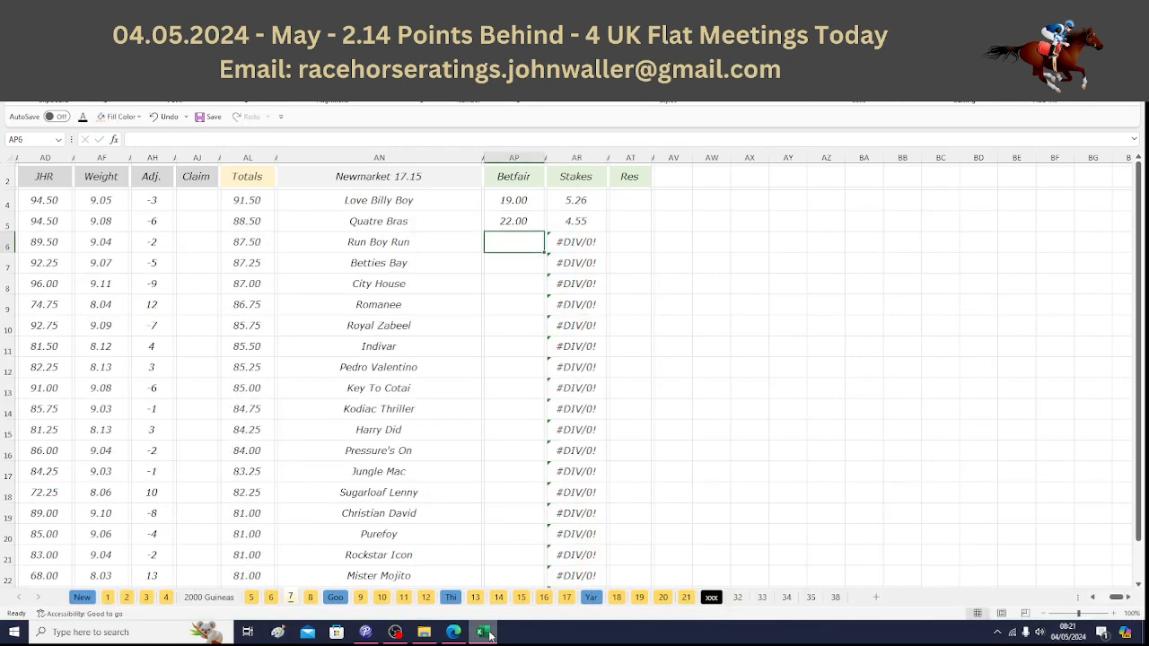
click(490, 635)
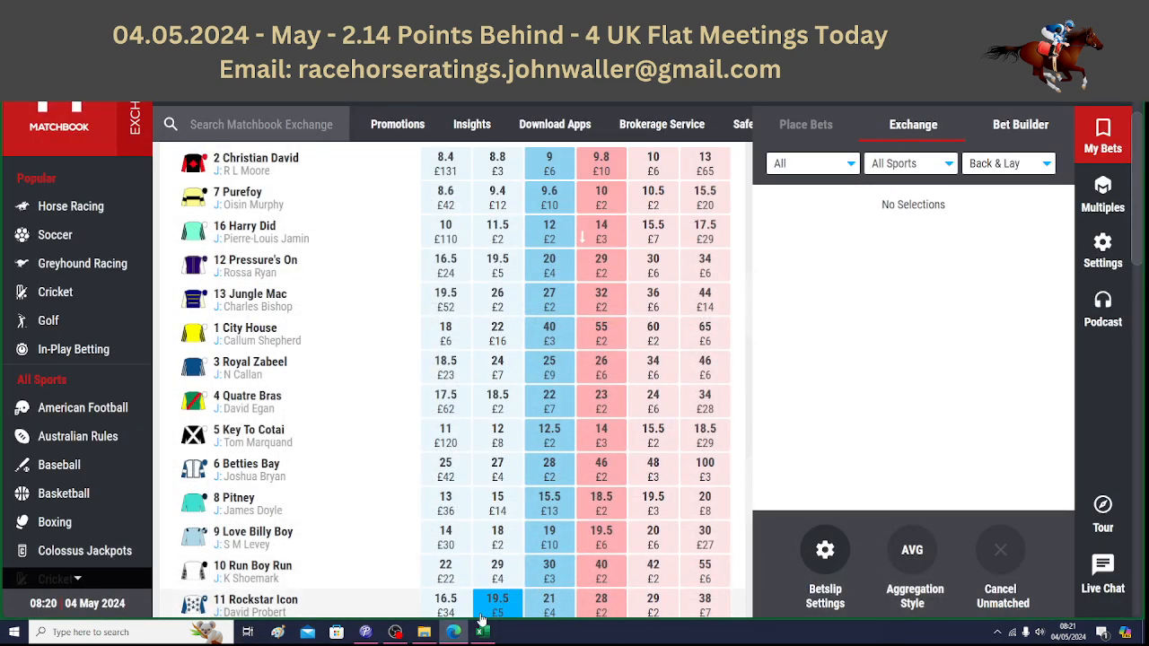
click(482, 631)
text(30)
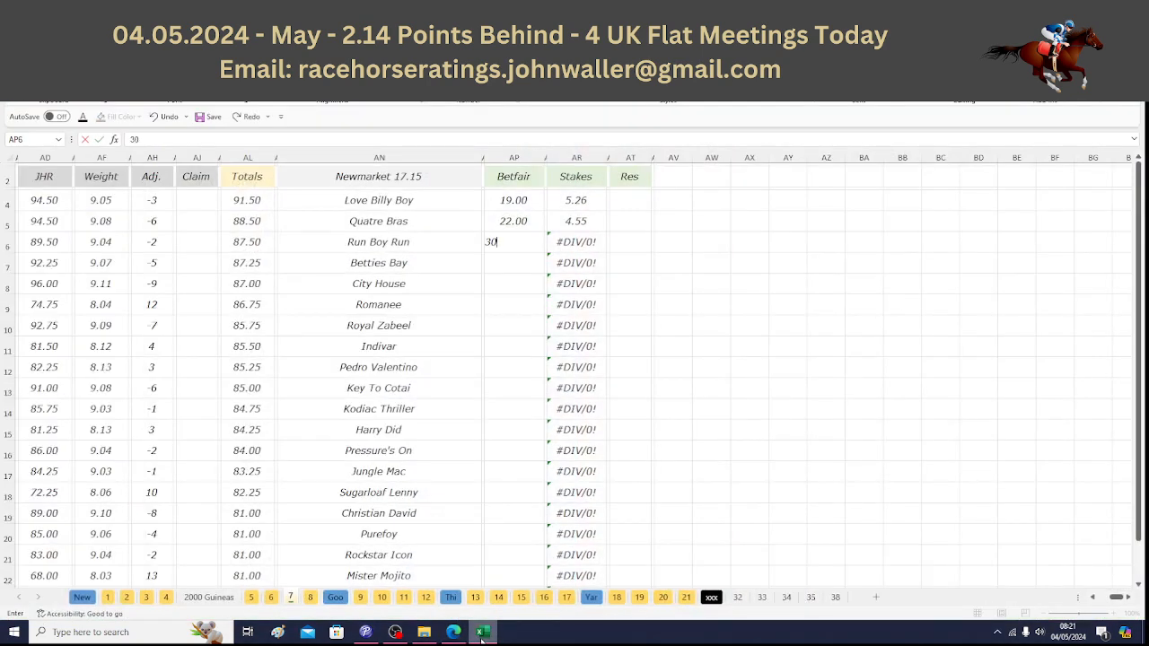
key(Return)
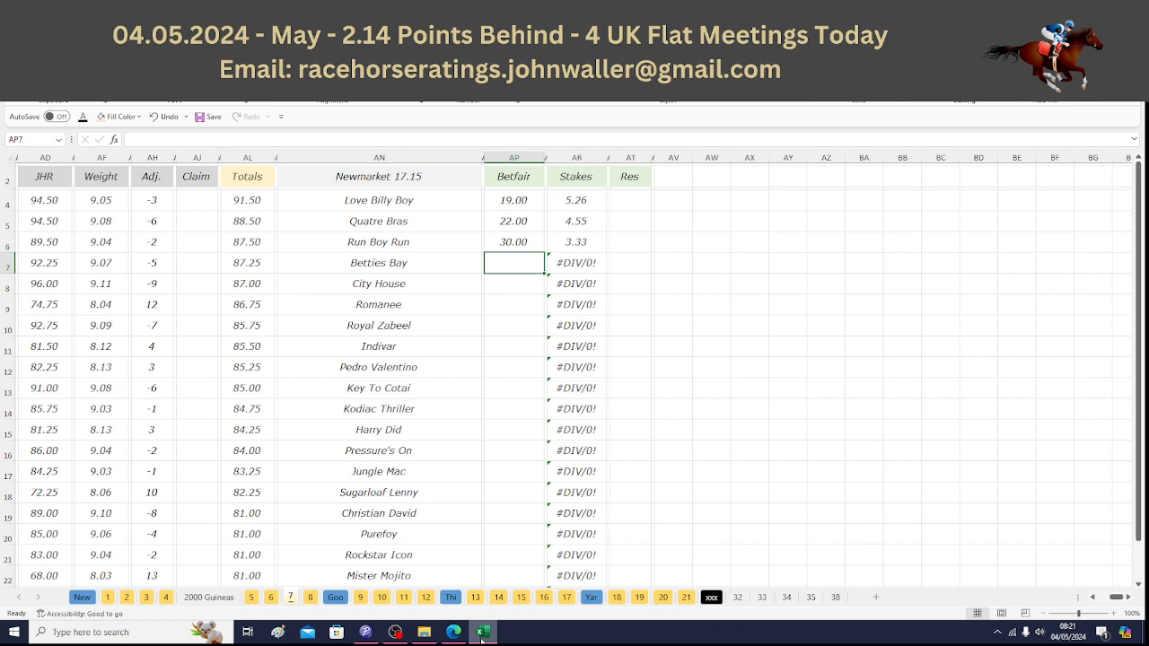
Step: Check the Matchbook back odds for Betties Bay and City House, and enter their Betfair prices as 28 and 40 in Excel
click(482, 631)
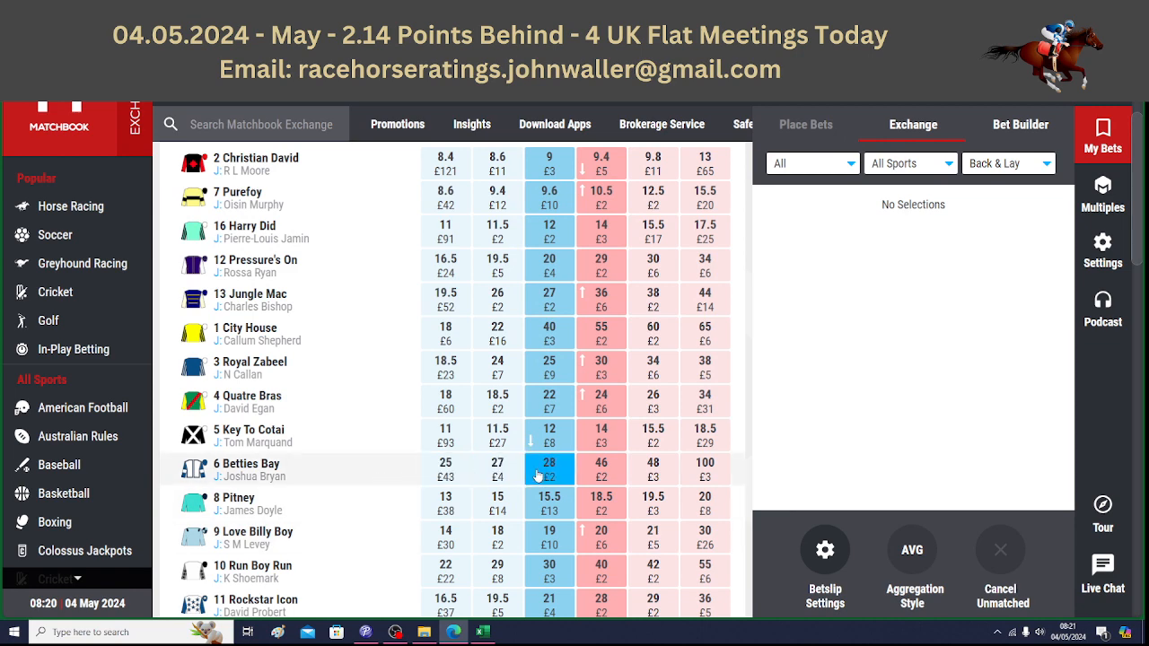
click(484, 632)
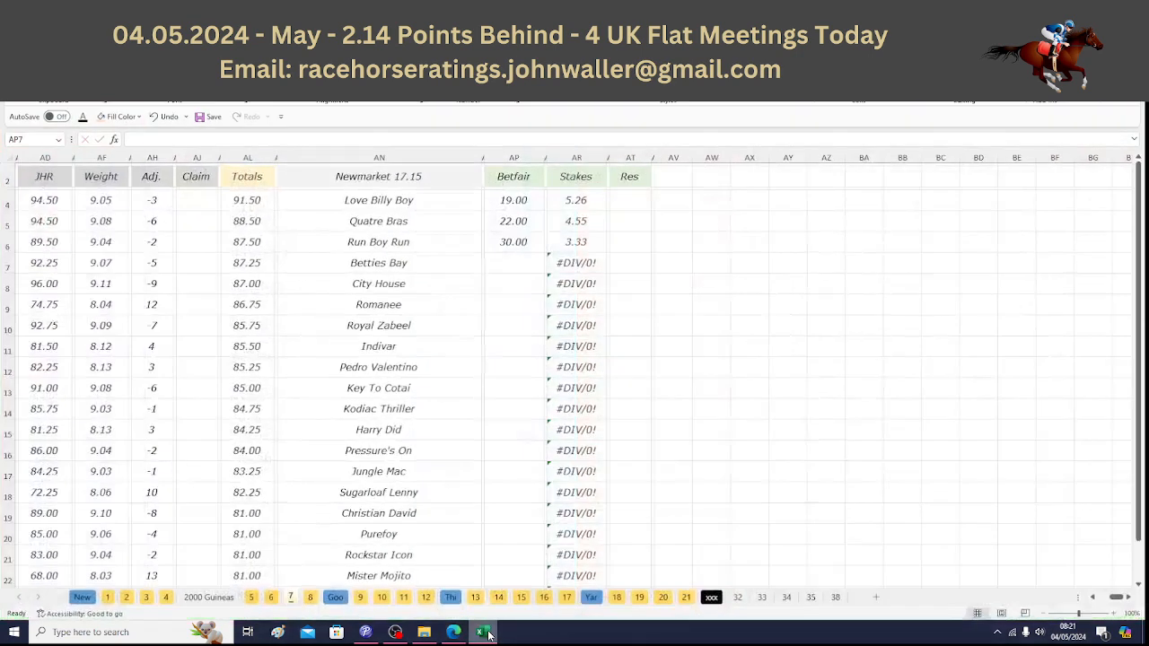
text(28)
key(Return)
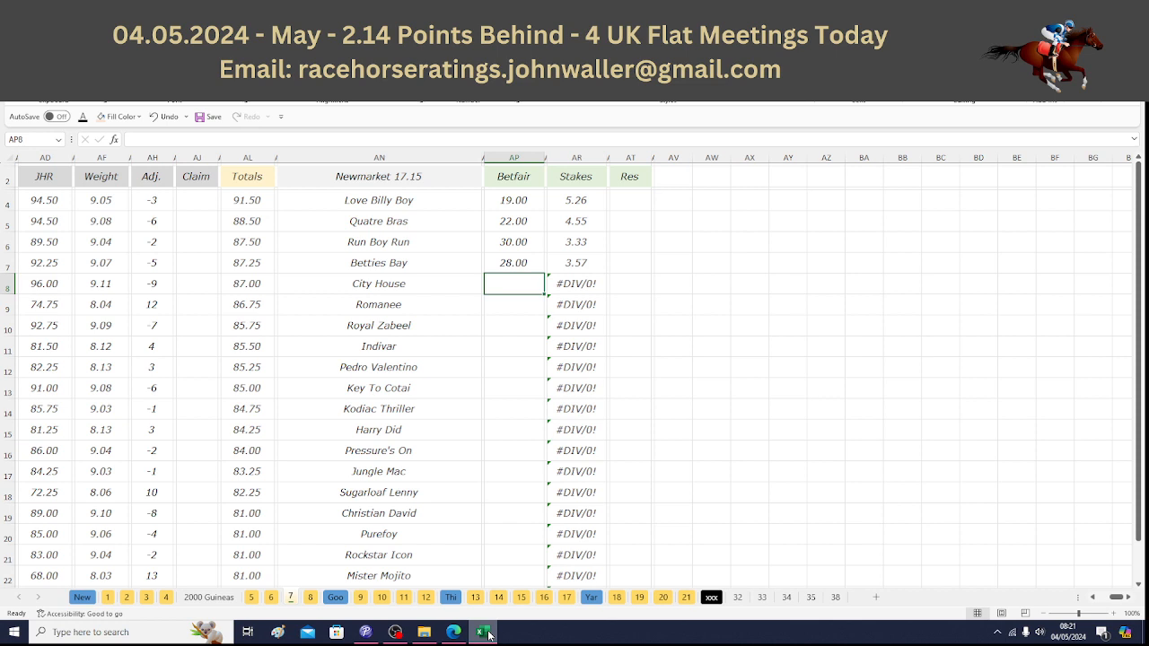
click(486, 632)
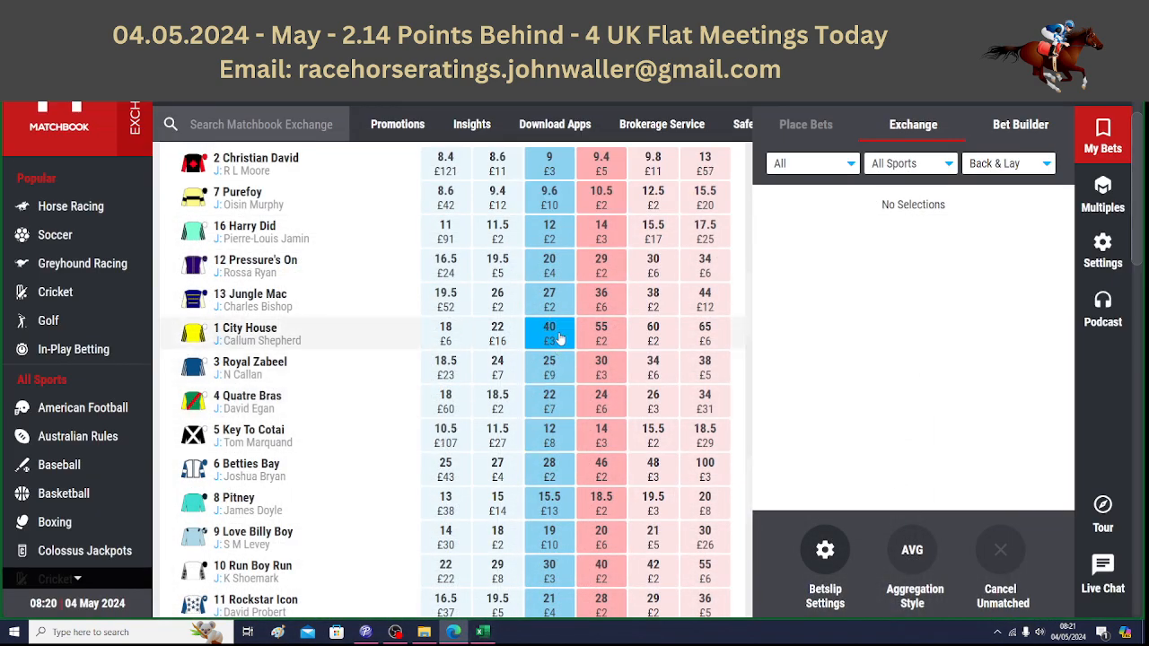
click(486, 632)
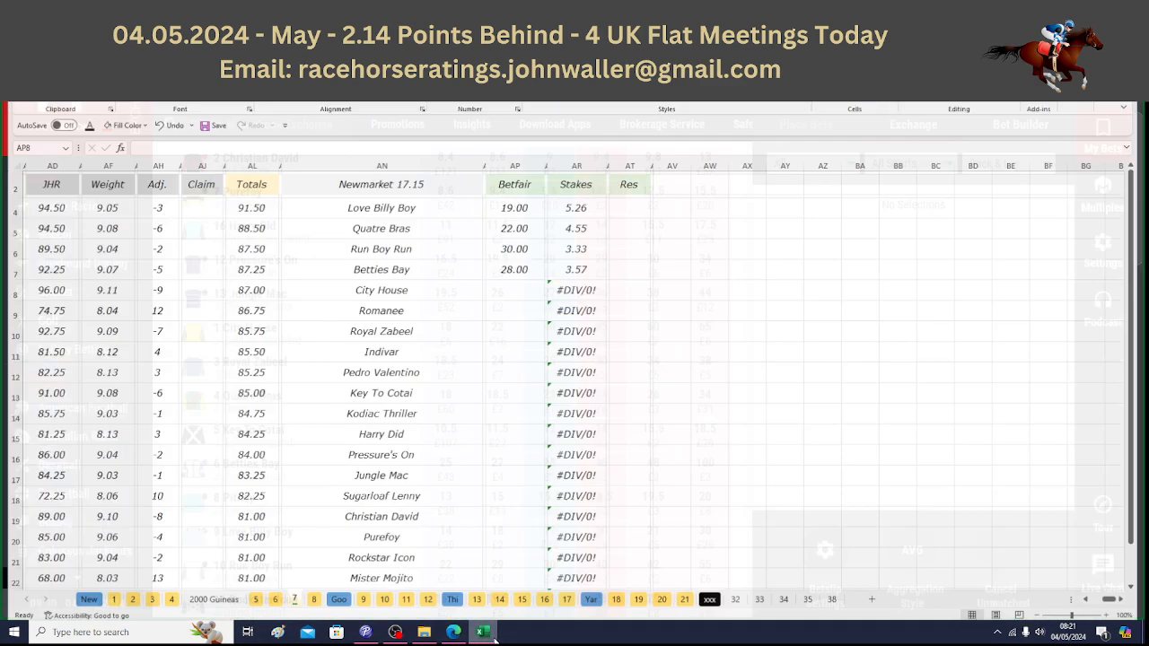
text(40)
key(Return)
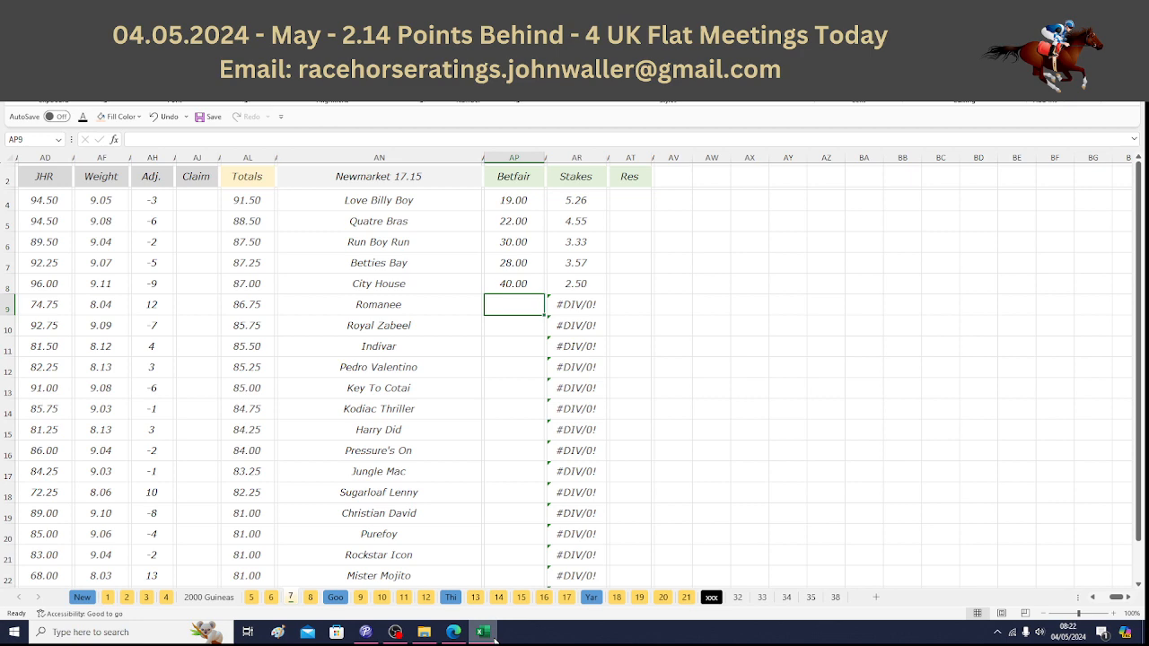
Step: Look up Romanee's back odds on Matchbook and enter 130 as its Betfair price in the Excel sheet
click(494, 638)
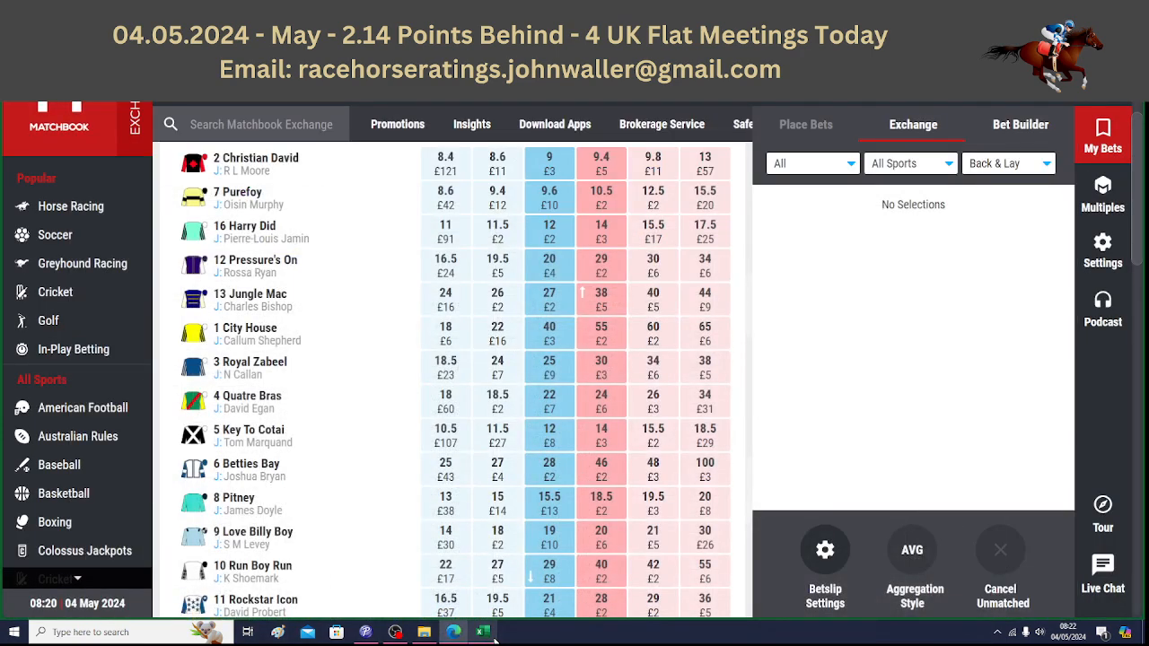
click(492, 637)
click(492, 636)
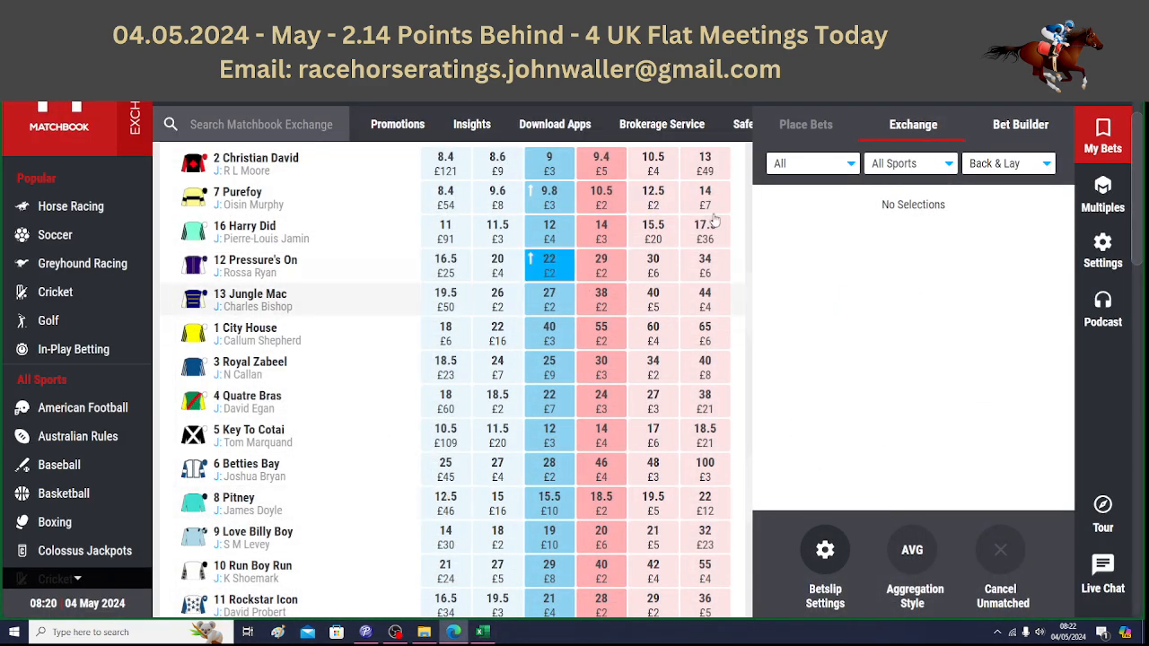
scroll(1140, 173, down, 2)
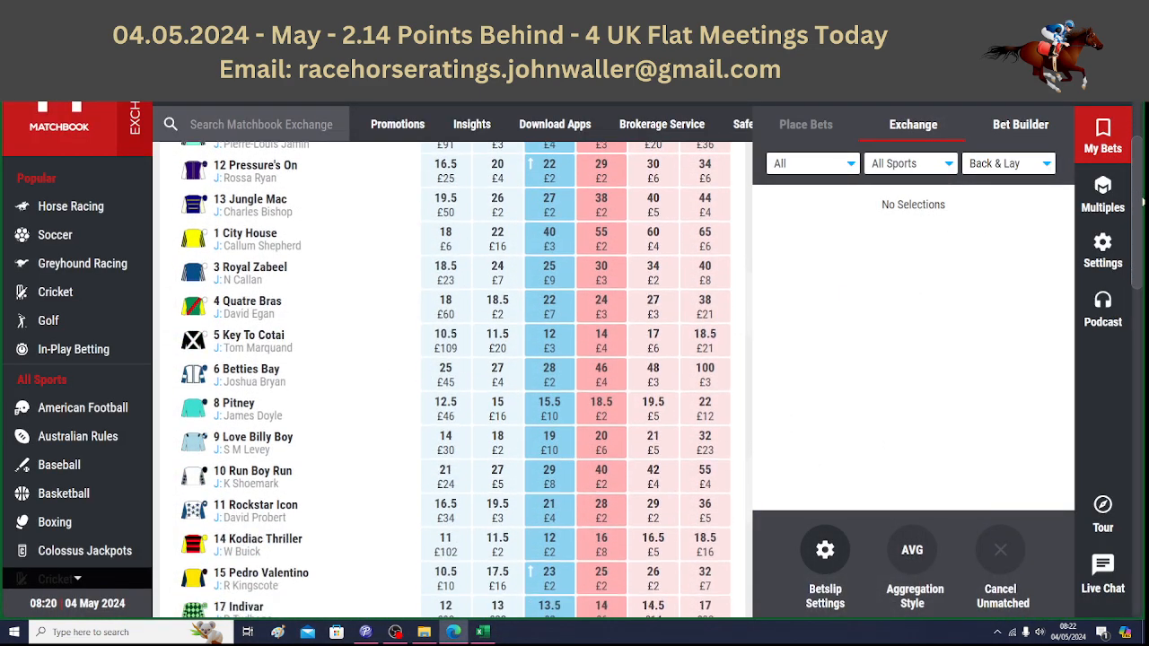
scroll(448, 377, down, 2)
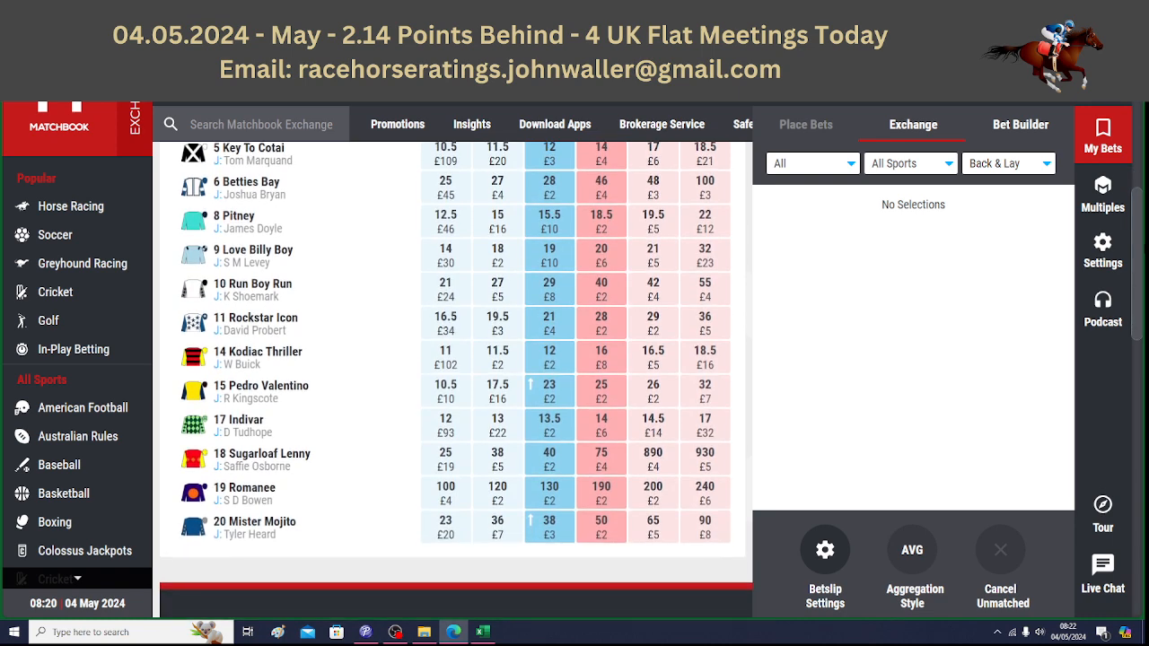
scroll(449, 377, down, 1)
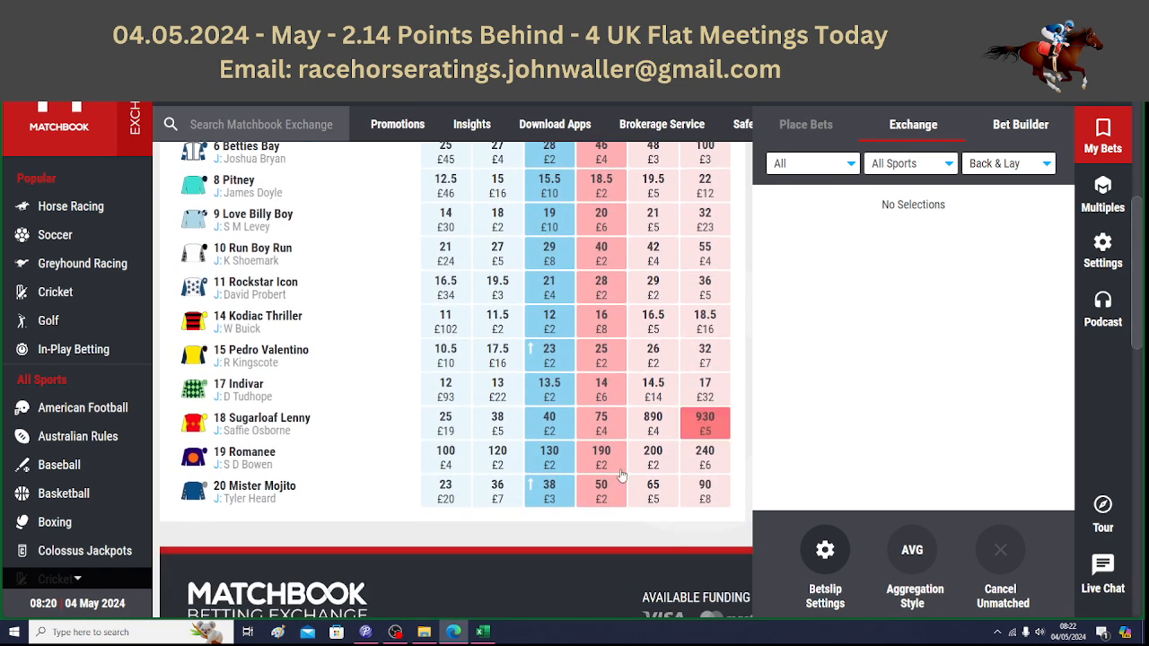
click(482, 631)
text(130)
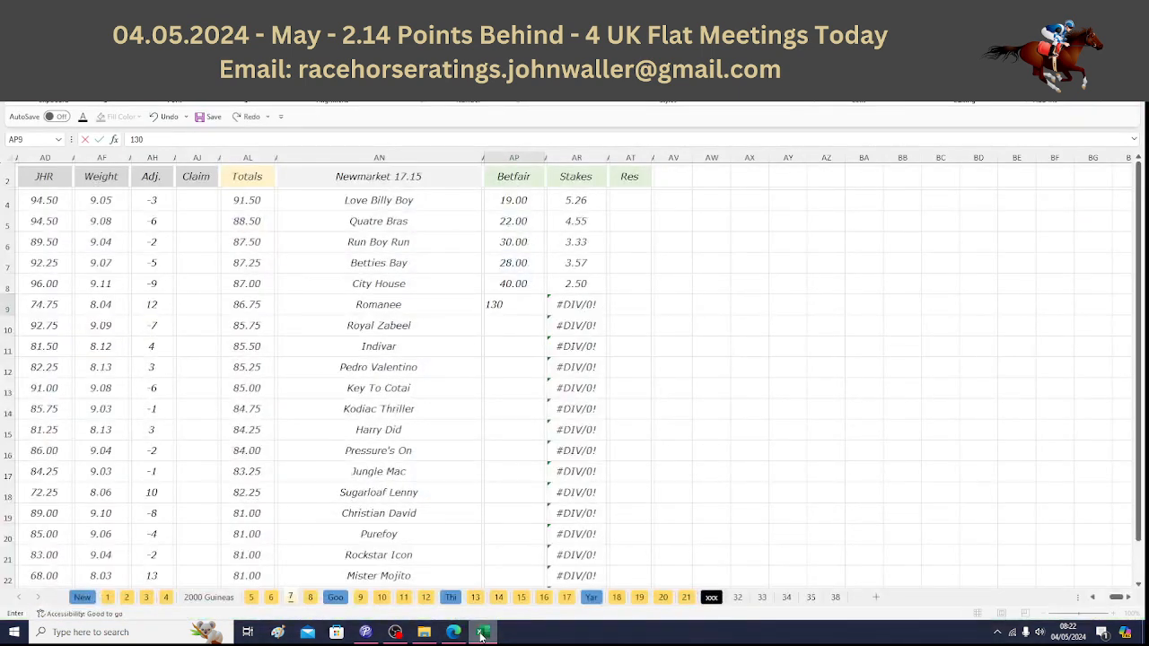
key(Return)
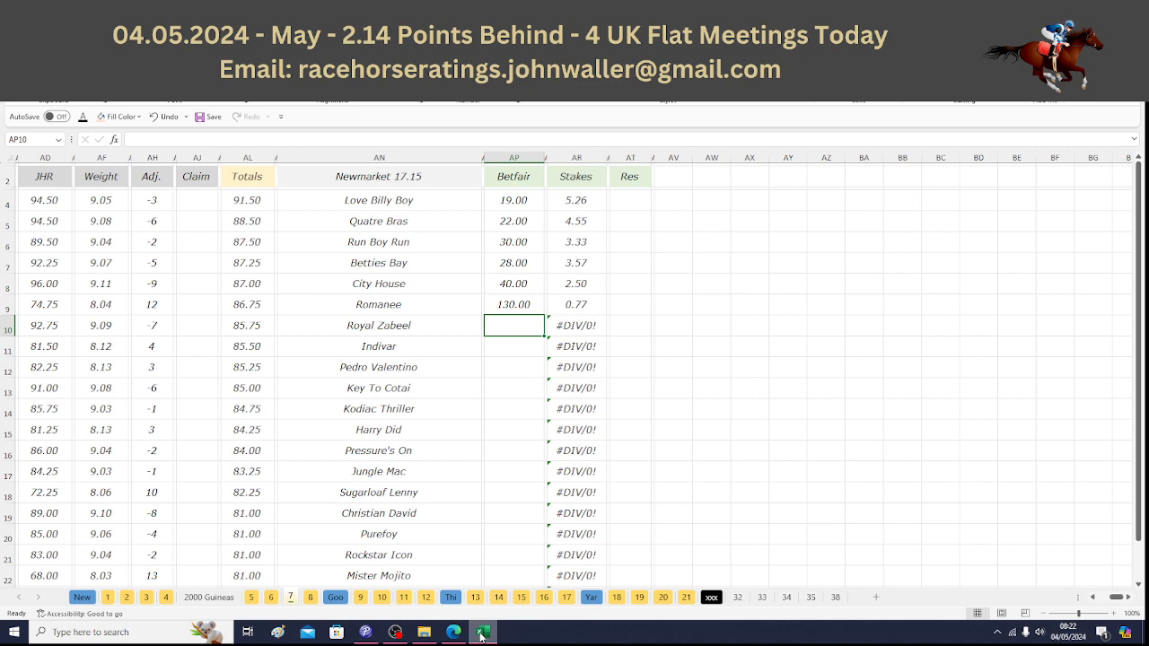
Step: Find Royal Zabeel's back odds on Matchbook and enter 25 as its Betfair price in Excel
click(482, 632)
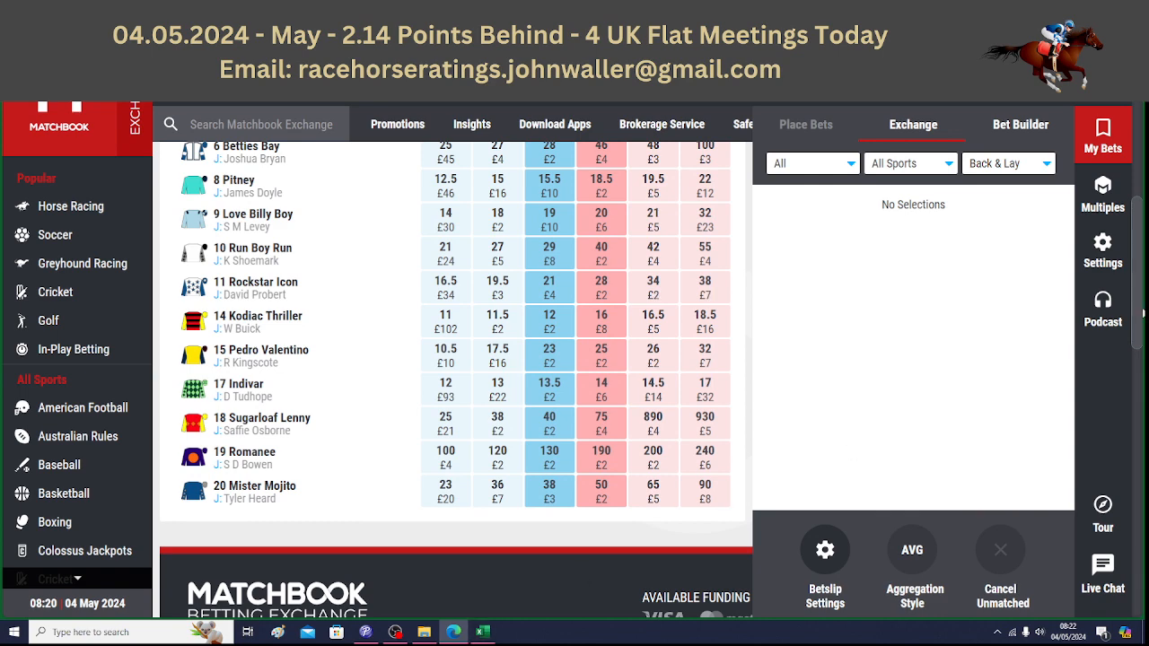
drag(1139, 301, 1133, 202)
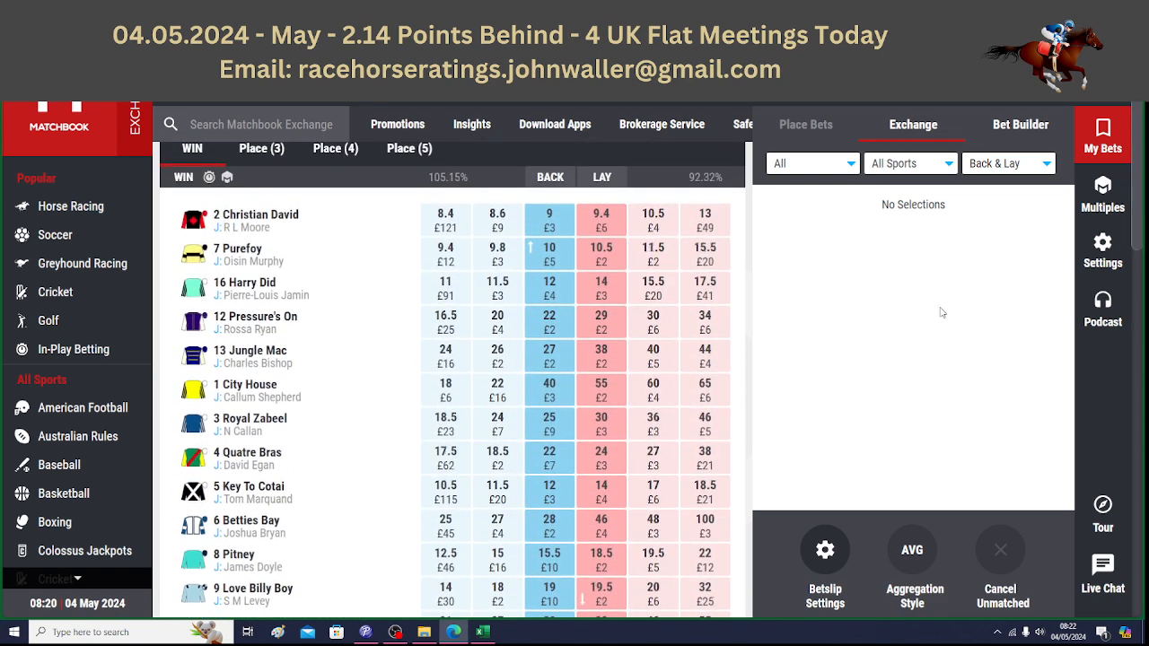
click(482, 633)
text(25)
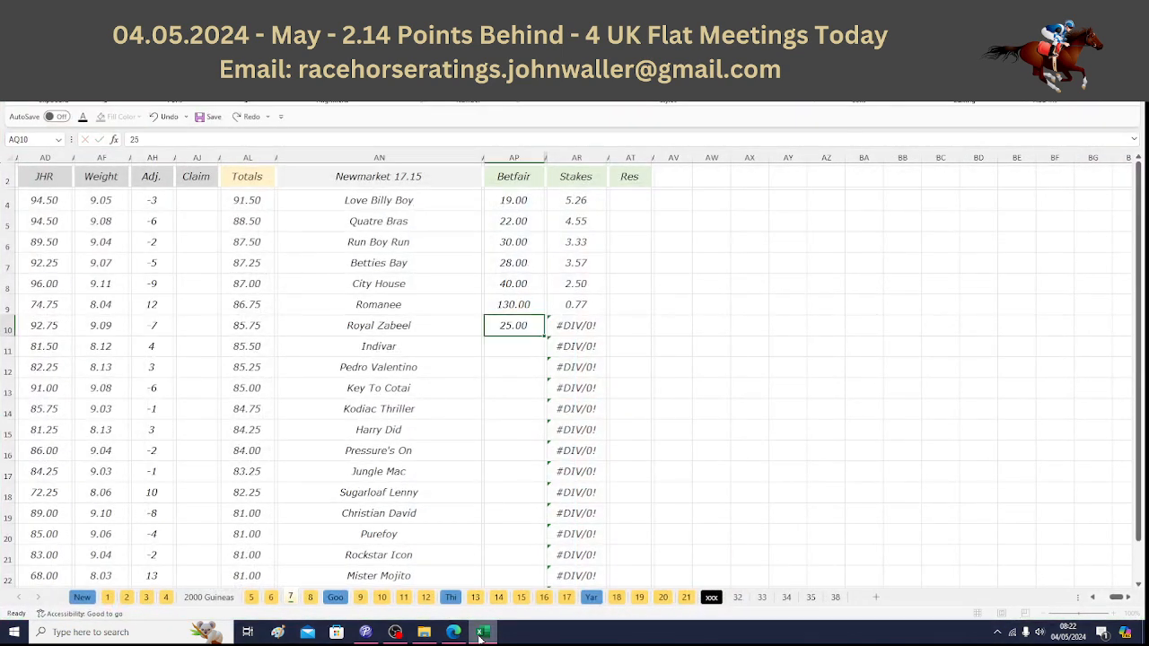
key(Tab)
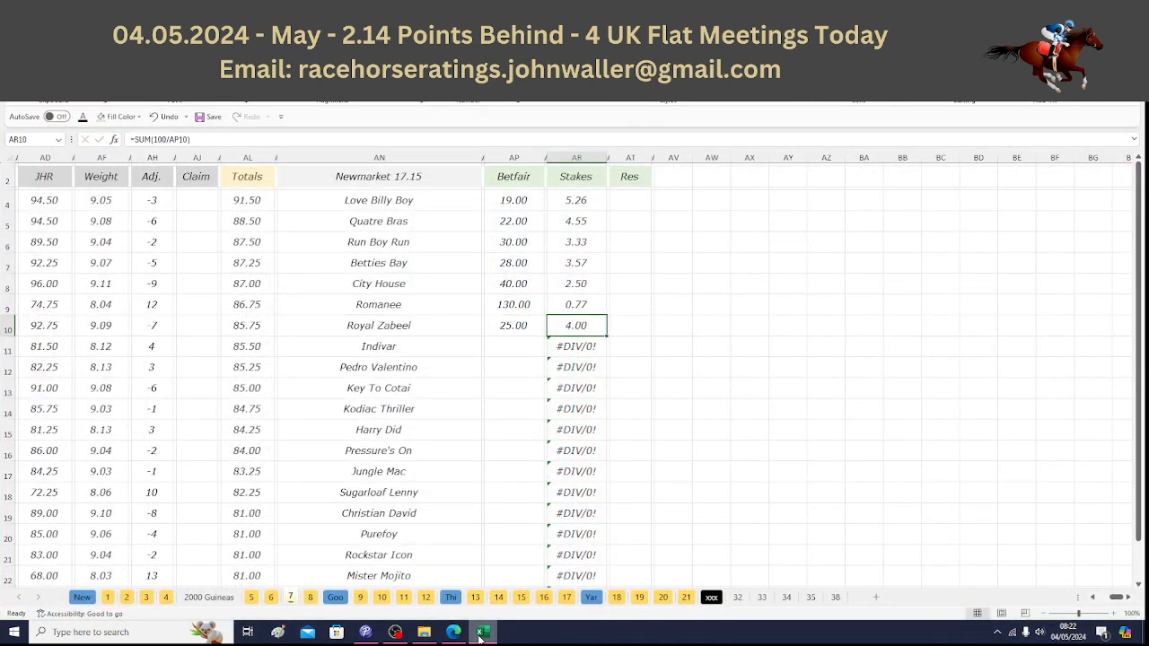
key(Return)
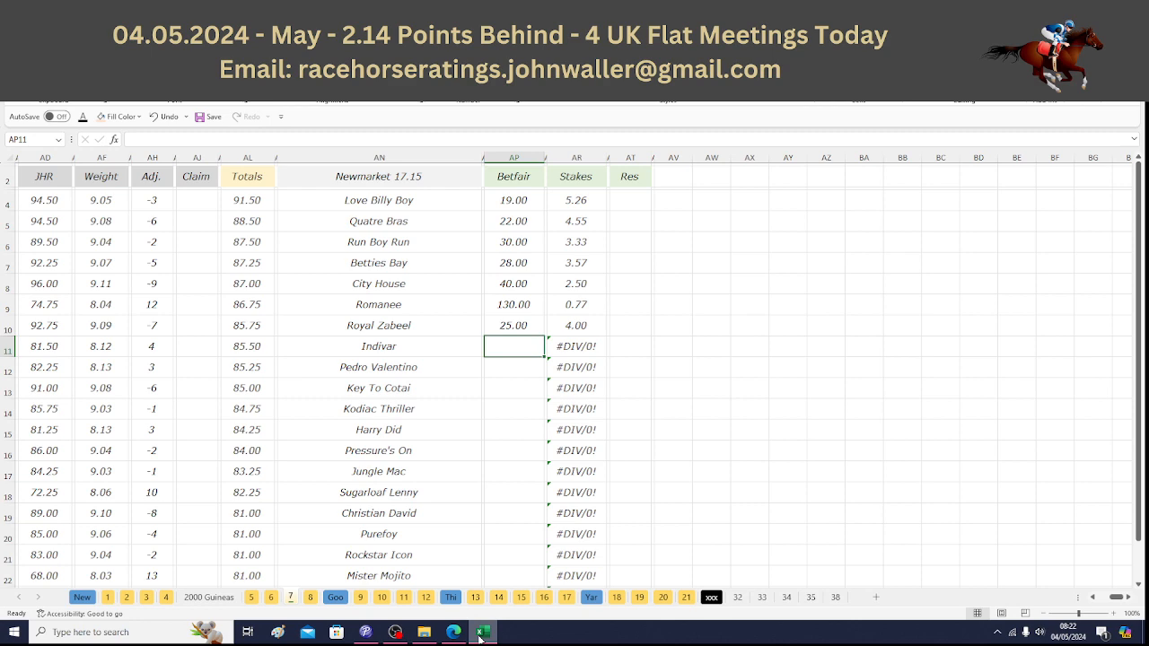
Step: Enter Indivar's Matchbook back odds of 13.5 as its Betfair price in Excel, and check the sum of the stakes from Love Billy Boy to Indivar
click(481, 636)
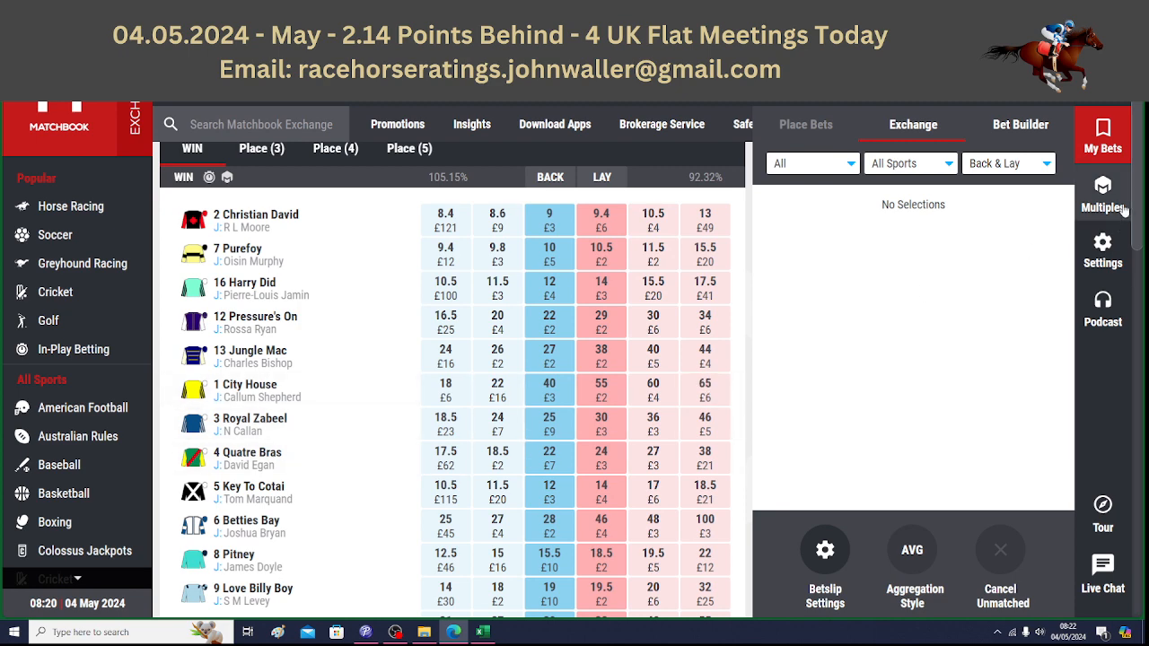
drag(1138, 177, 1138, 282)
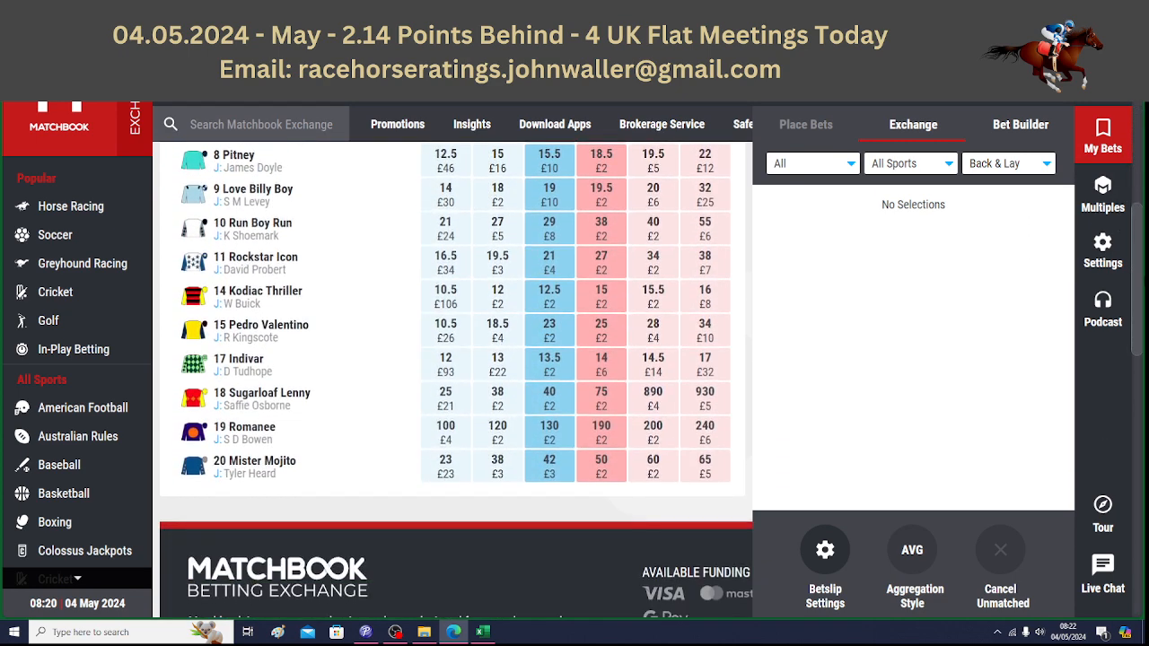
click(483, 632)
text(1)
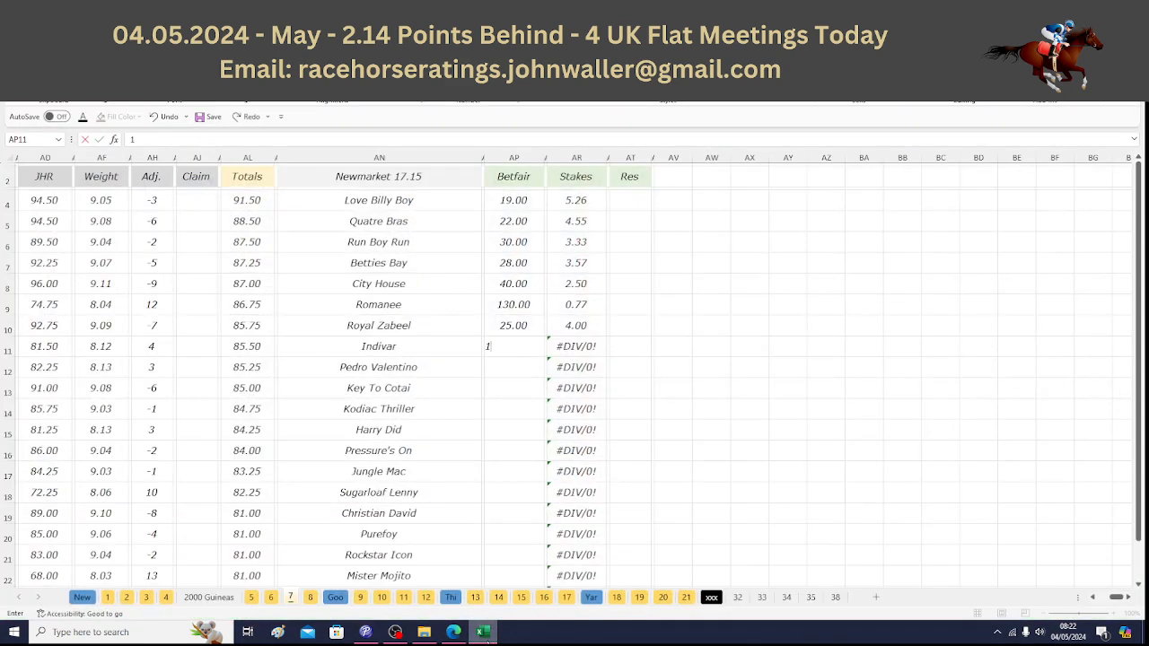
text(3.5)
key(Return)
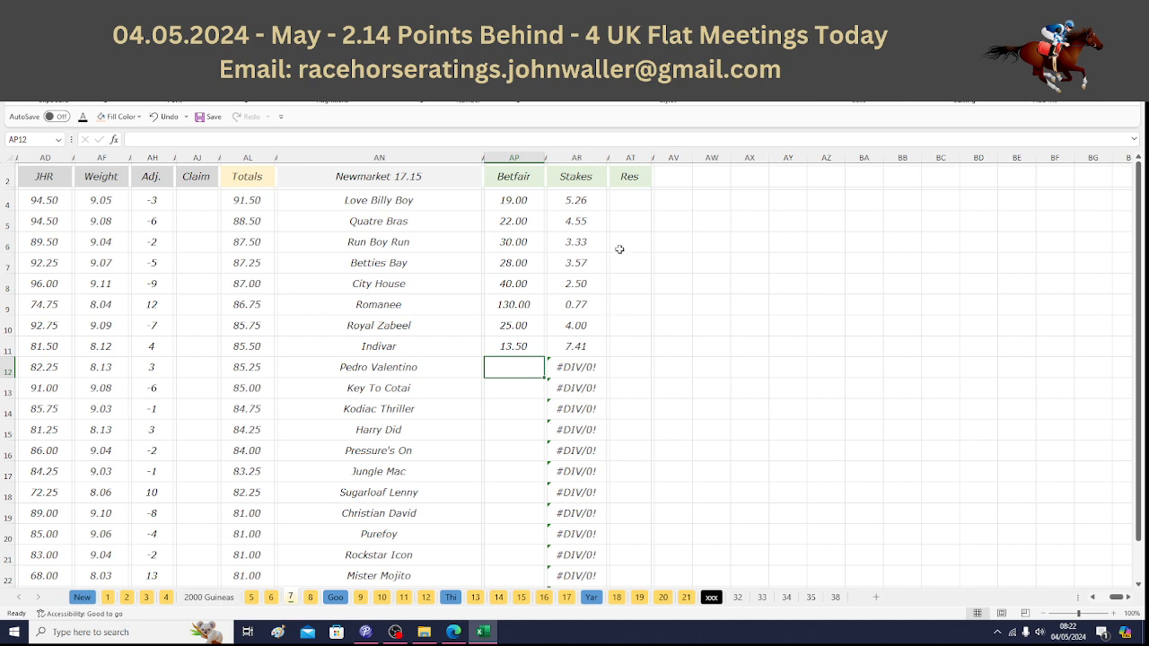
drag(575, 199, 581, 336)
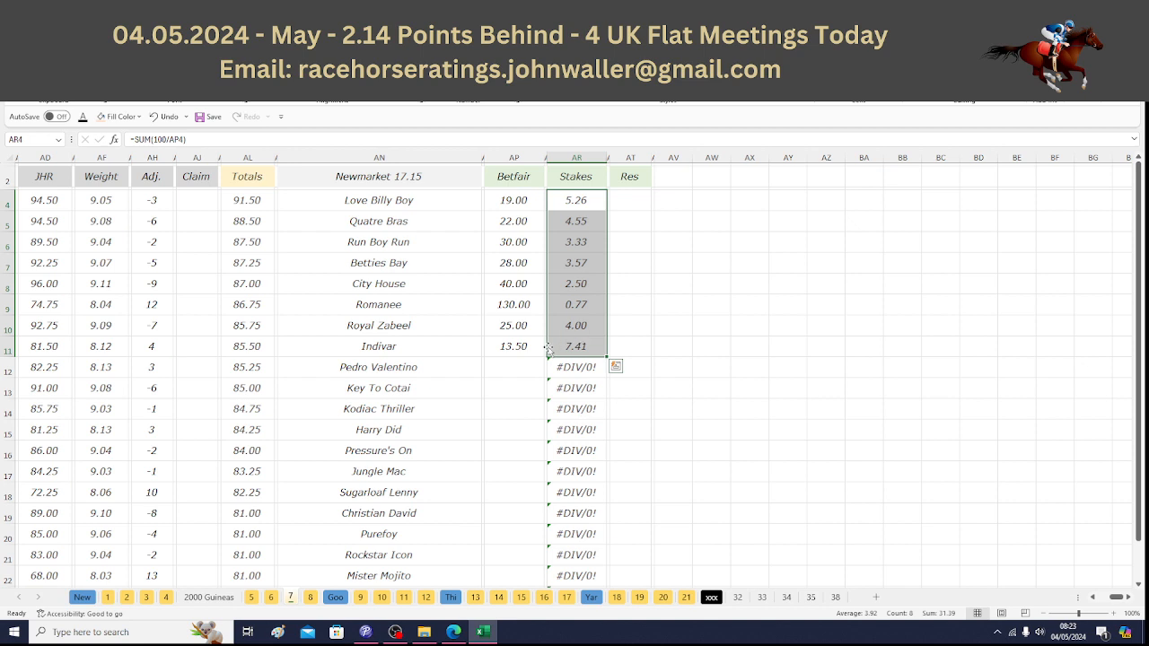
Step: Check Pedro Valentino's back odds on Matchbook and enter 23 as its Betfair price in Excel
click(513, 364)
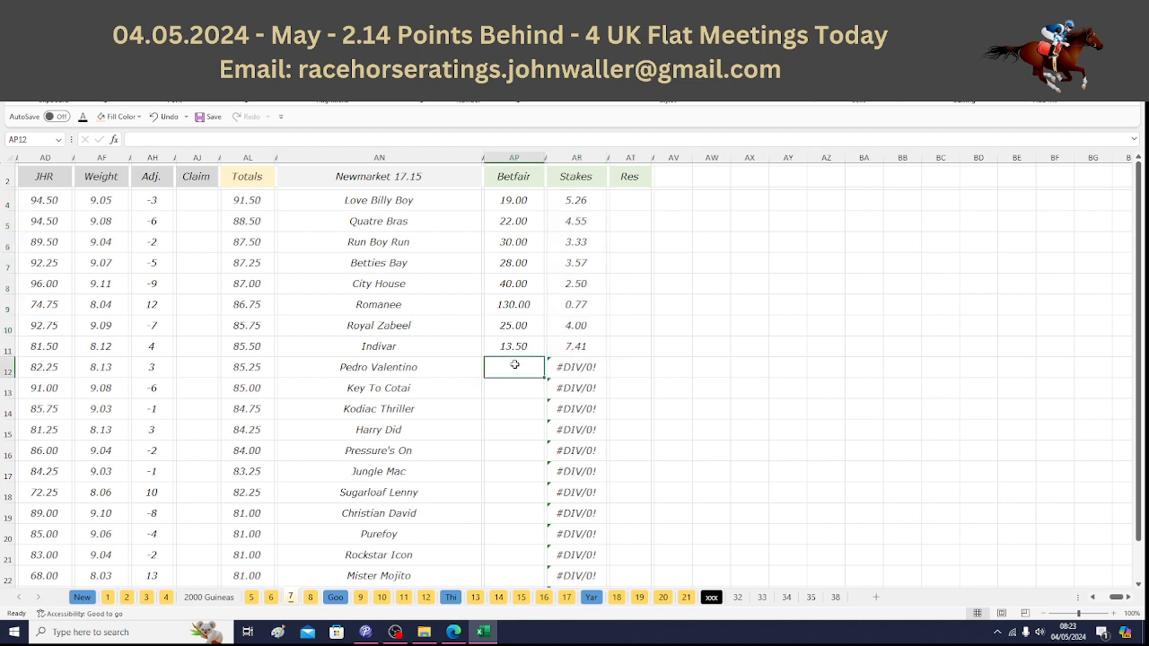
click(483, 631)
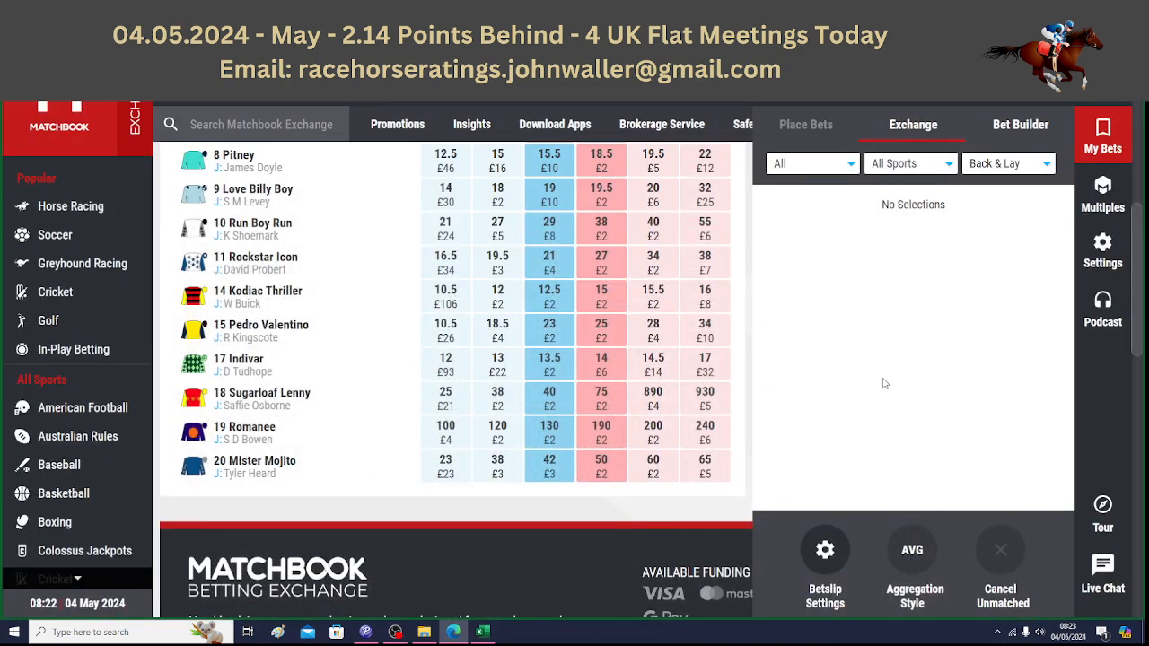
click(484, 633)
text(23)
key(Tab)
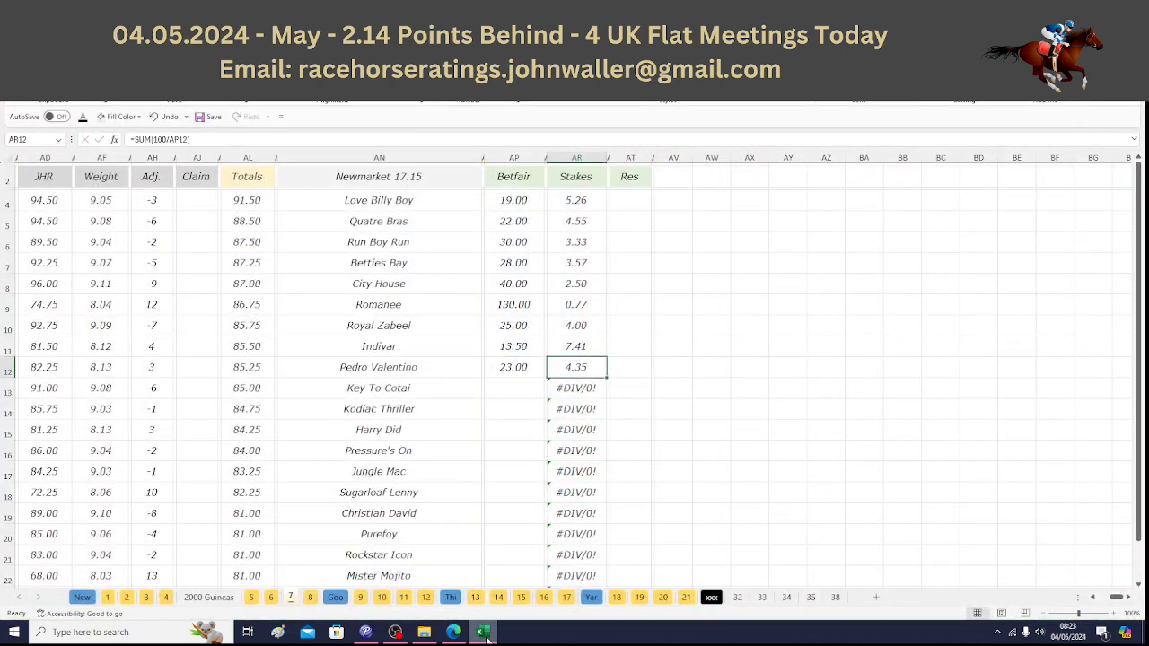
key(Down)
key(Left)
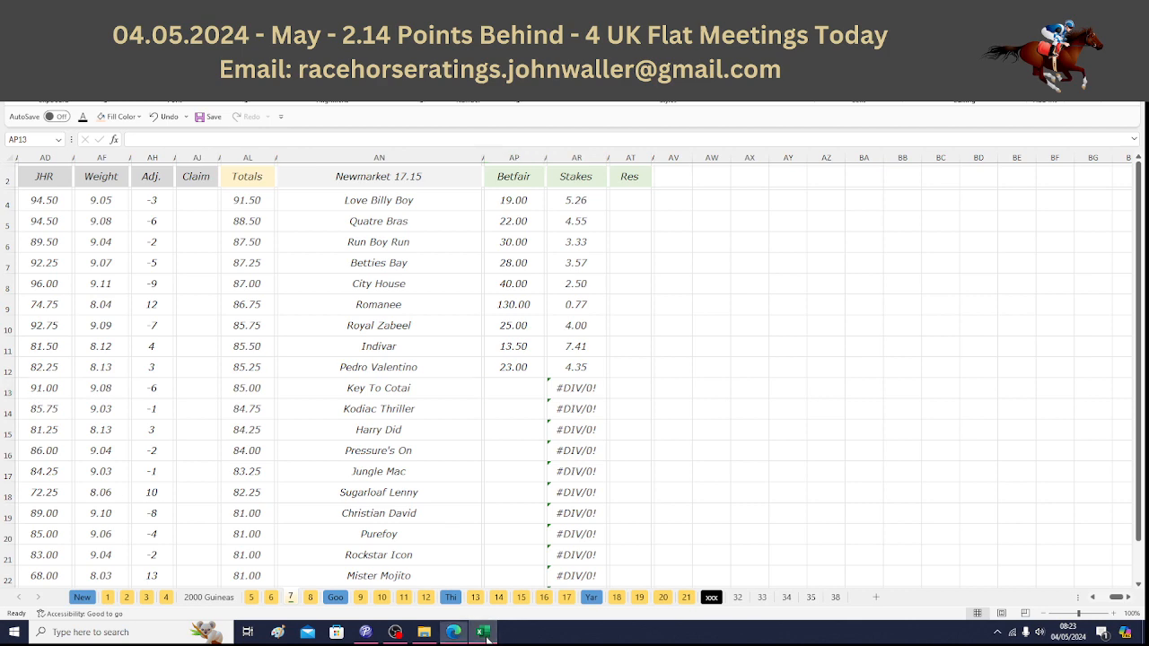
Step: Enter Key To Cotai's Matchbook back odds of 12 as its Betfair price in Excel, and check the summed stakes down to that runner
click(486, 634)
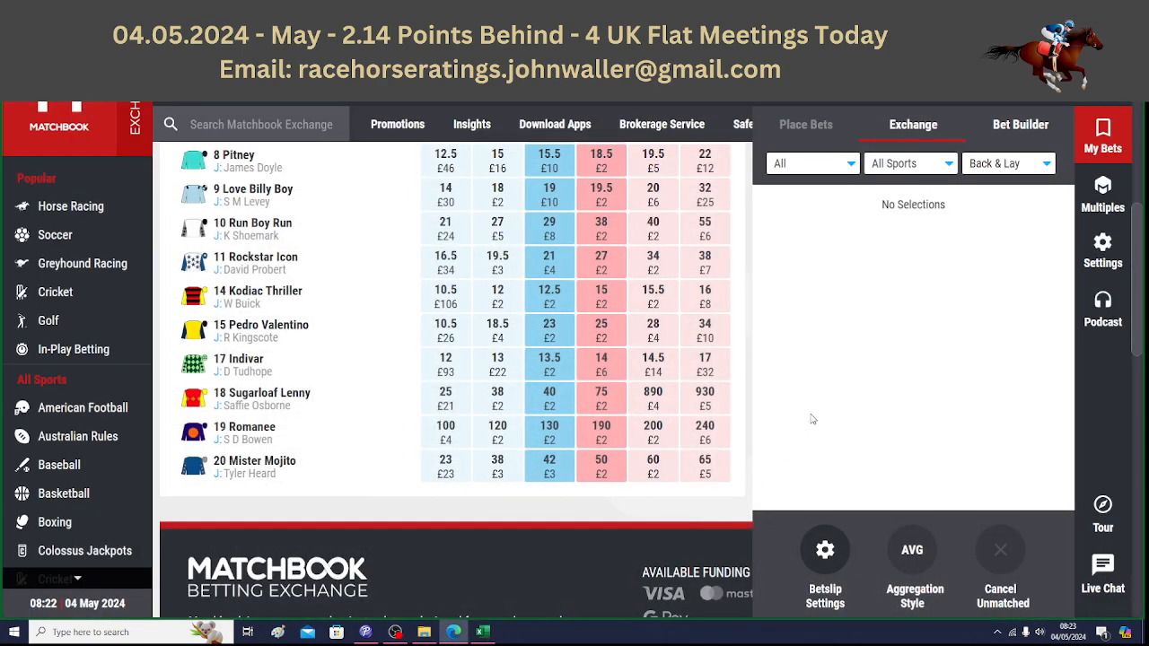
drag(1137, 263, 1133, 201)
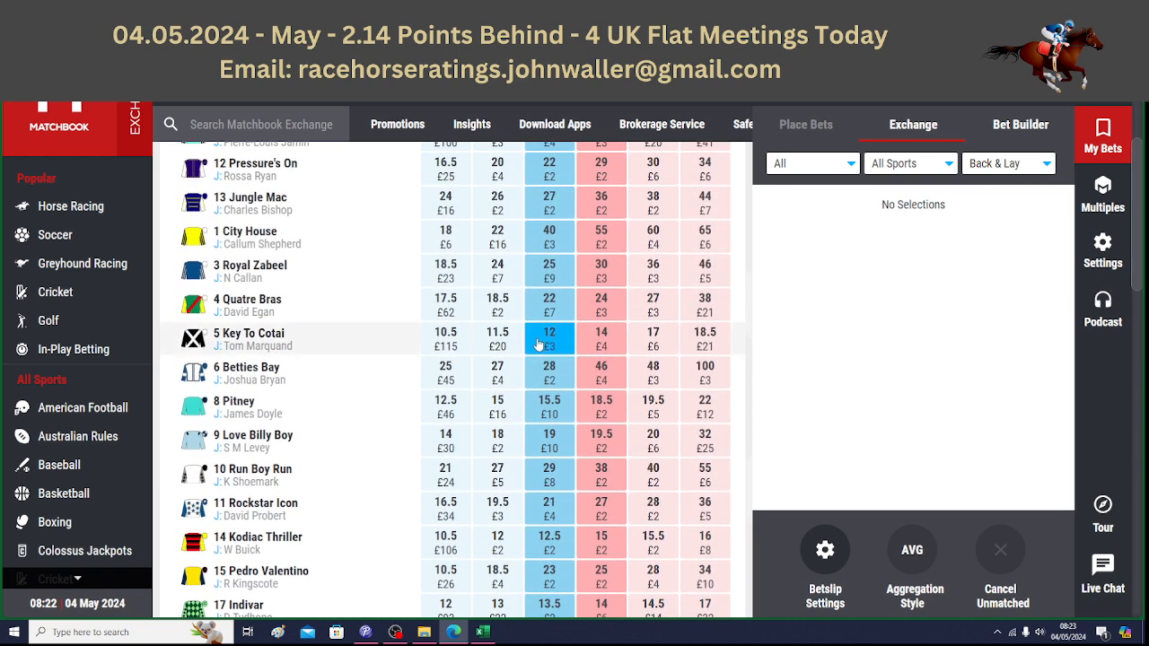
text(12)
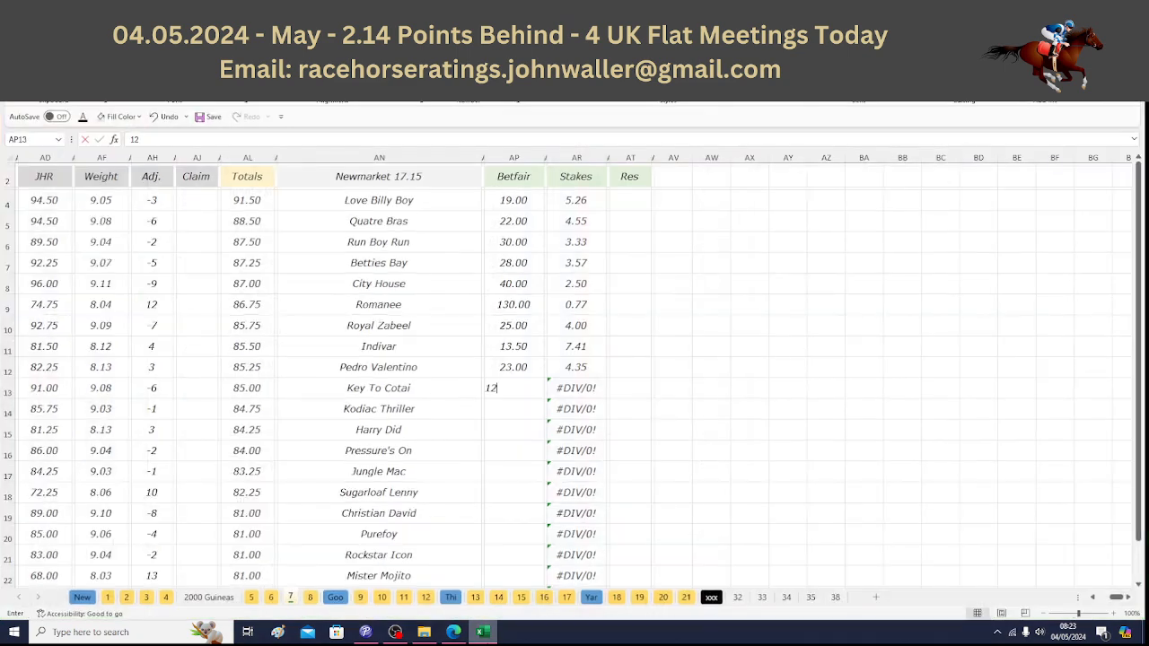
key(Return)
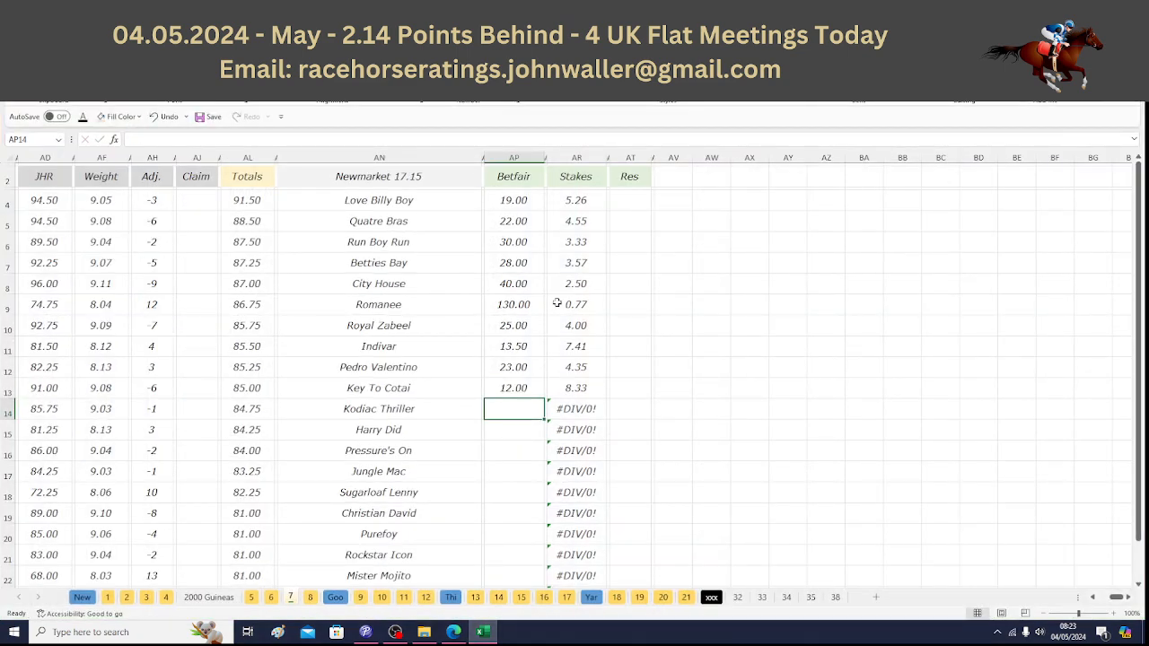
drag(579, 199, 585, 385)
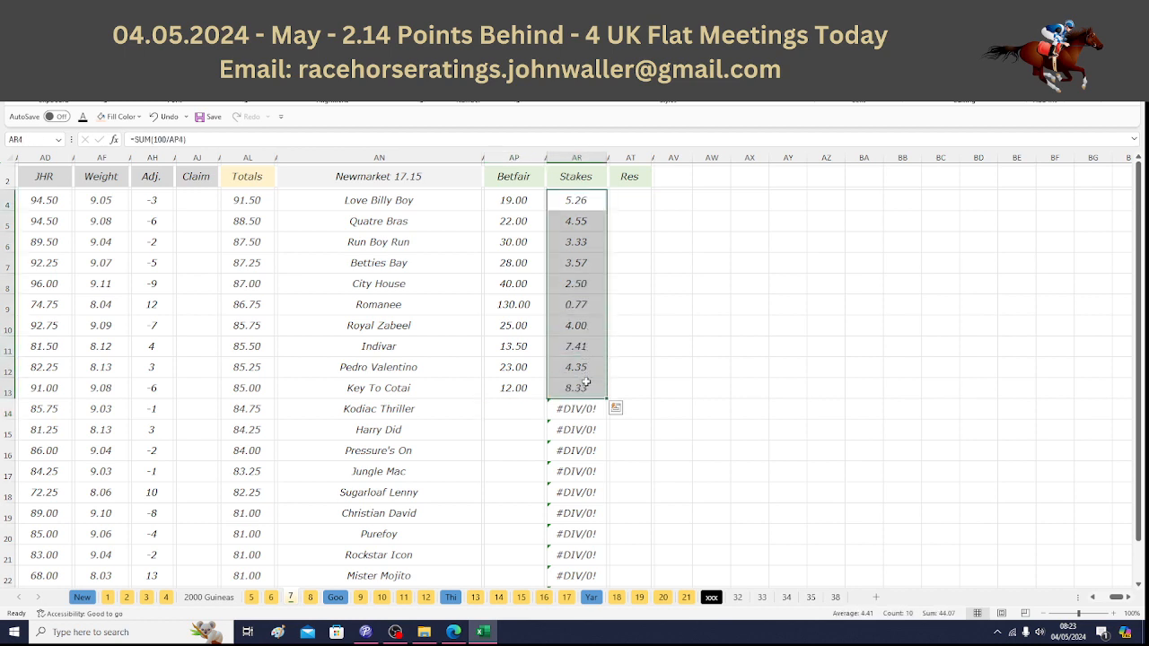
Step: Look up Kodiac Thriller's back odds on Matchbook and enter 12.5 as its Betfair price in Excel
click(524, 406)
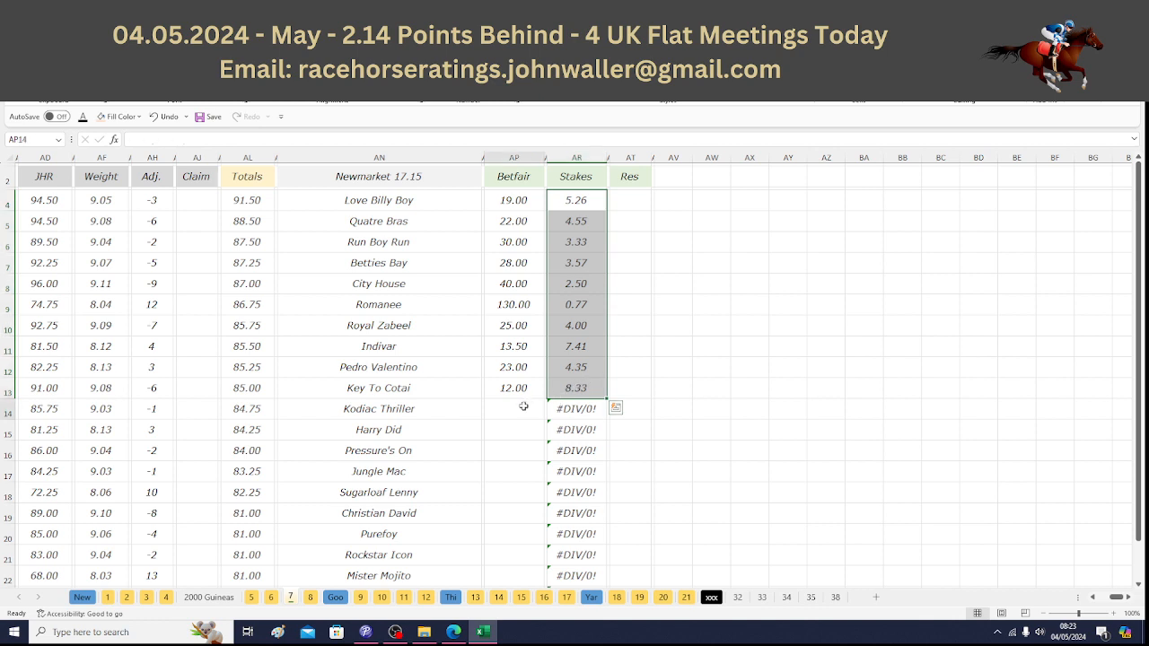
click(485, 632)
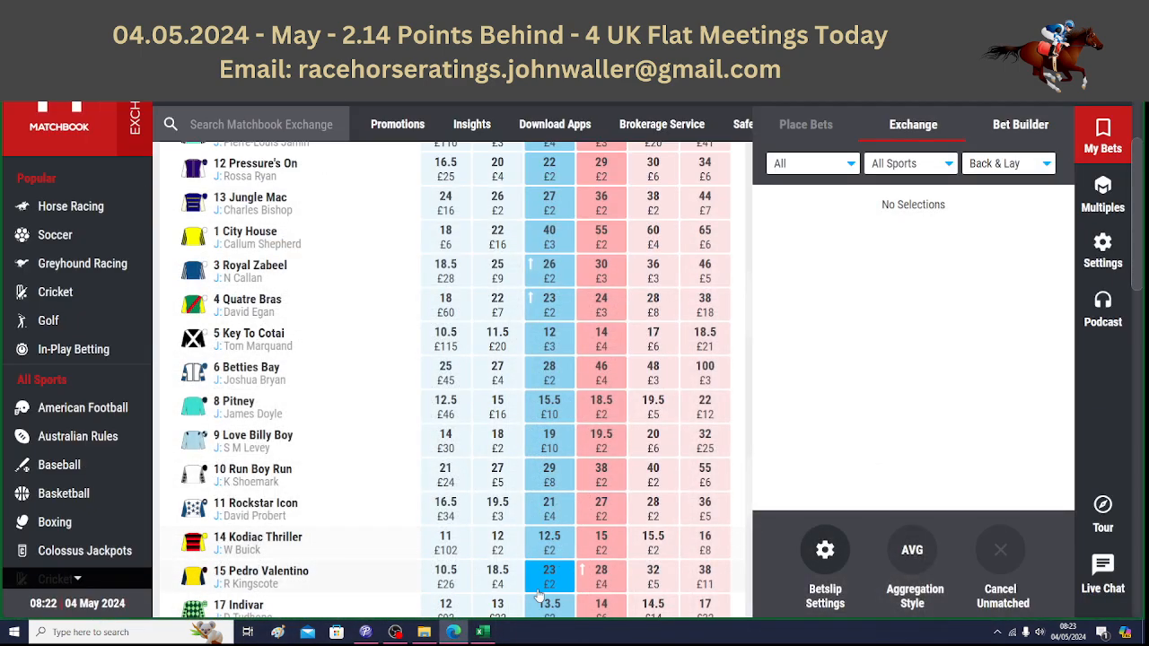
click(482, 631)
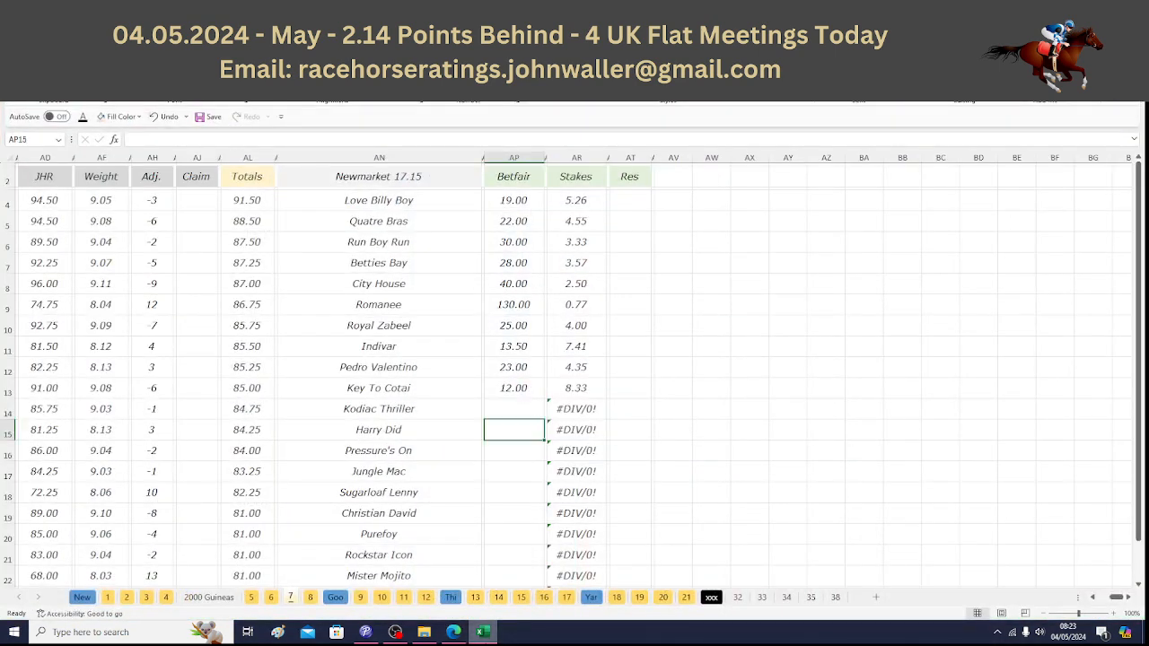
key(Up)
text(12.5)
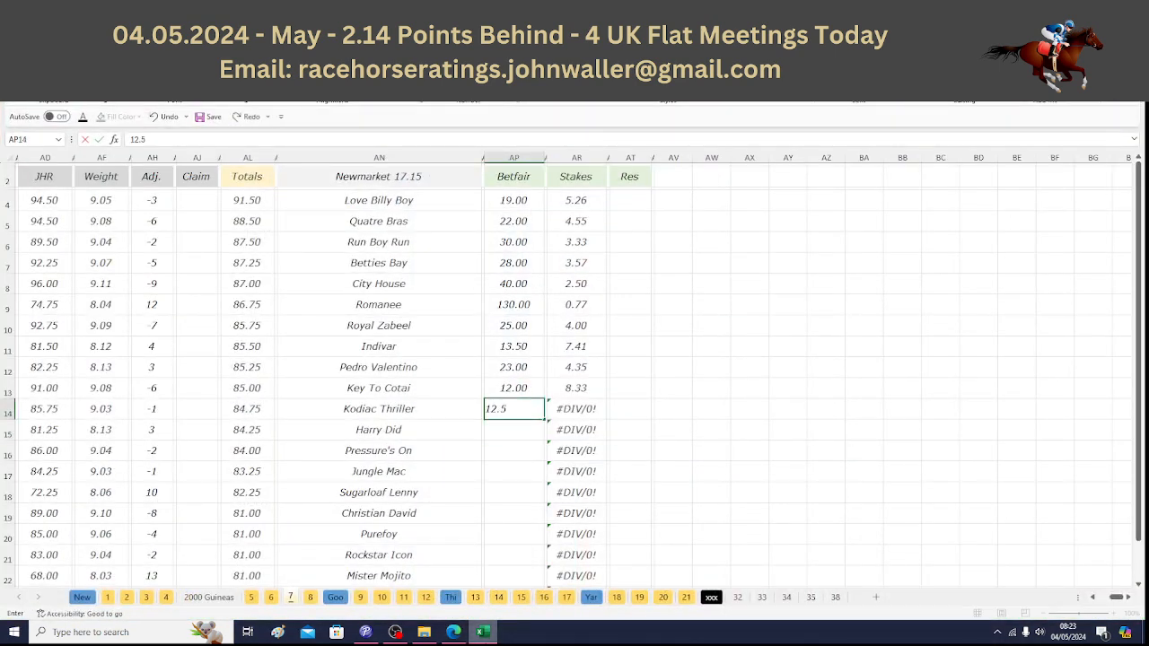
key(Return)
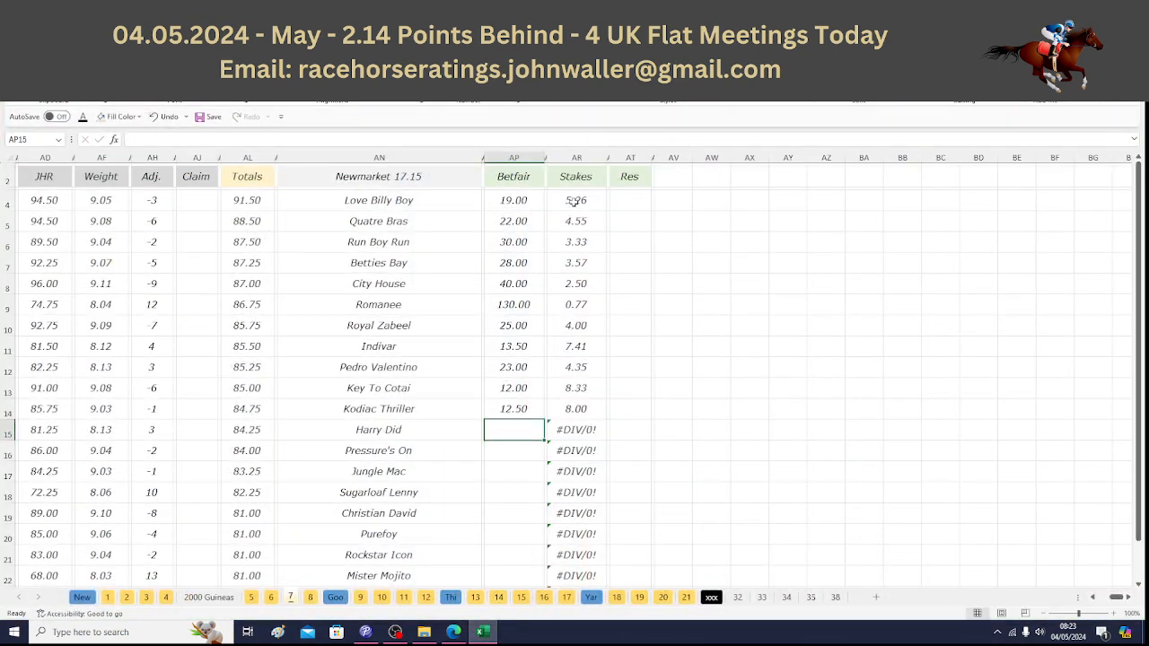
Step: Check the summed stakes from Love Billy Boy to Key To Cotai, and overwrite Kodiac Thriller's stake with 5.93
drag(572, 205, 568, 387)
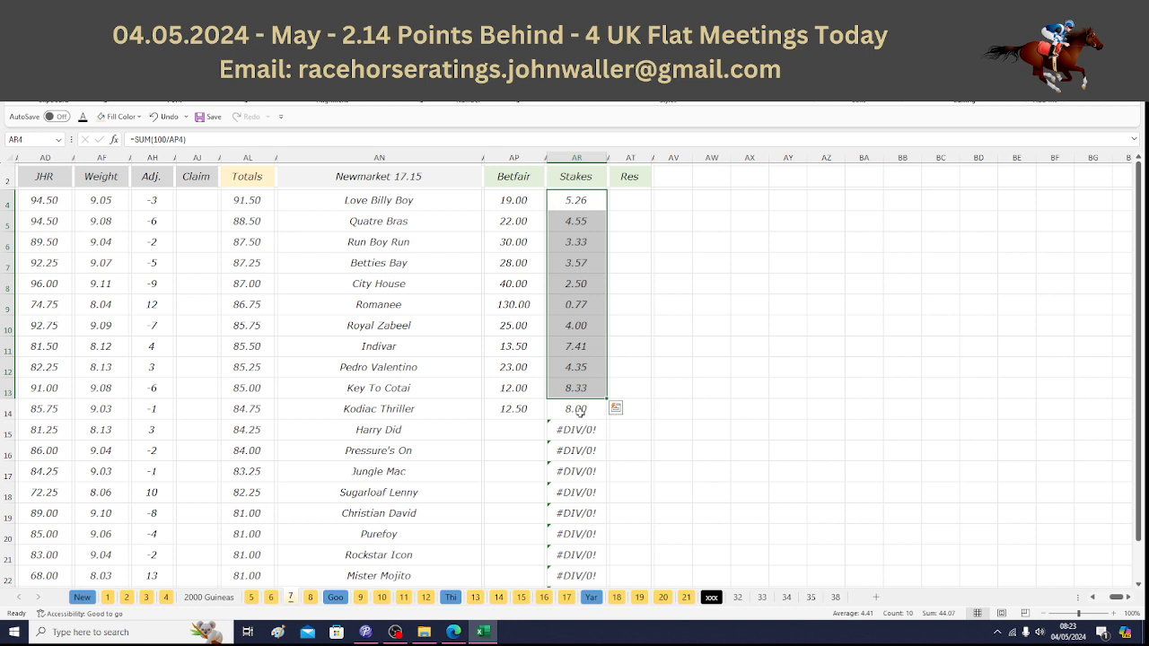
click(580, 411)
text(5.9)
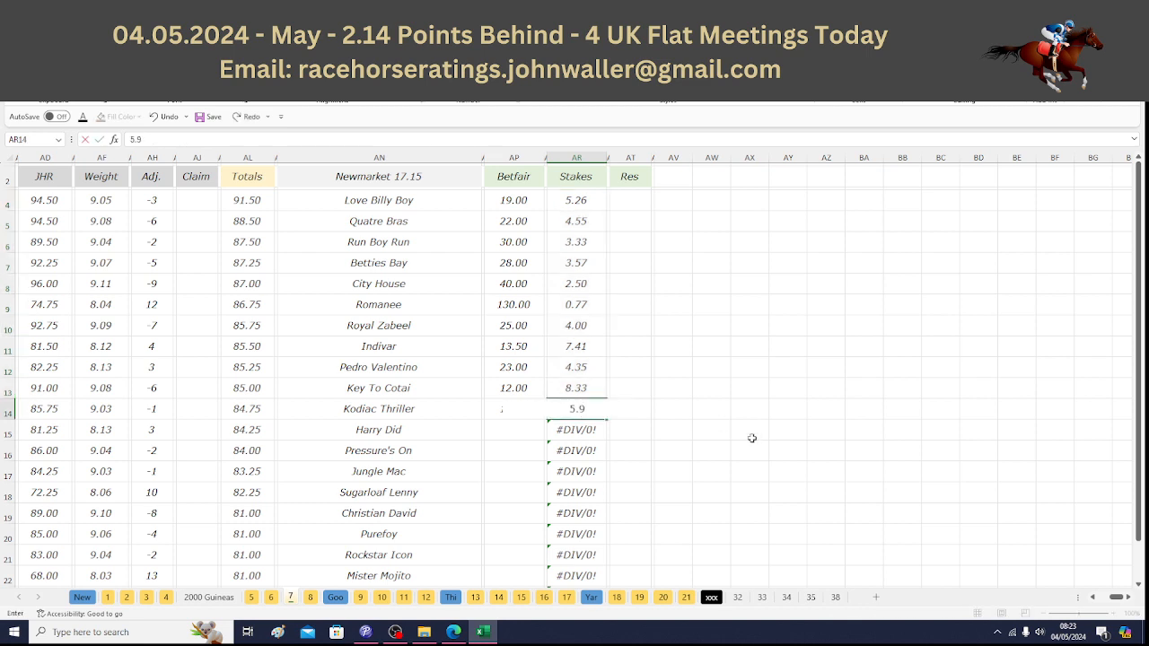
text(3)
key(Up)
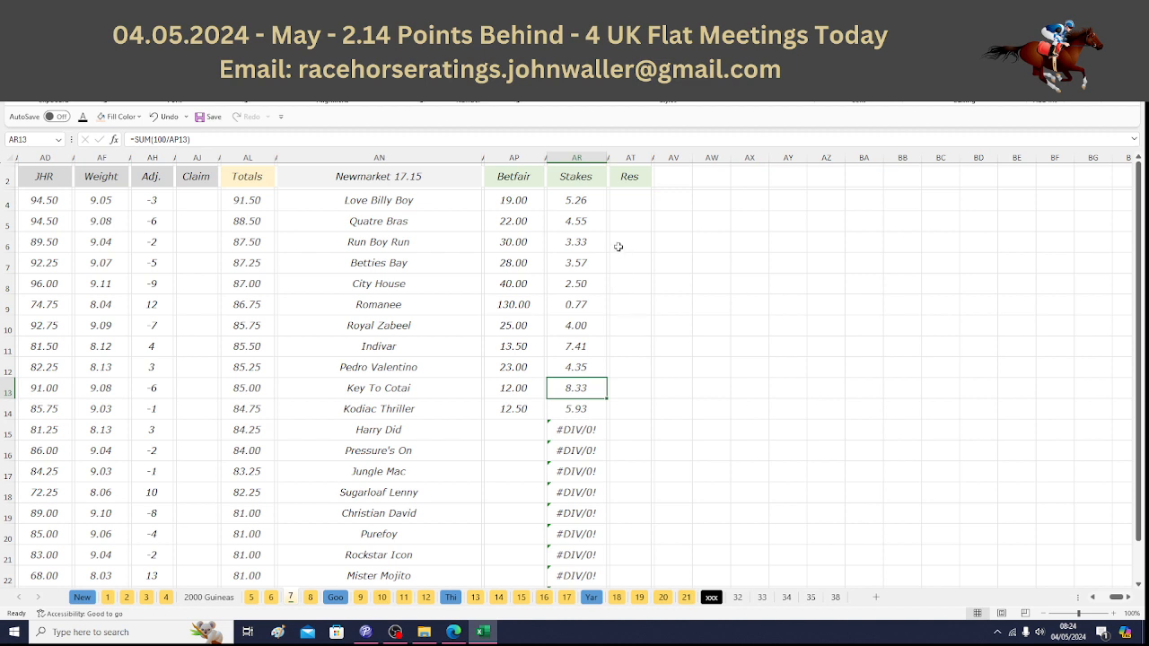
click(413, 203)
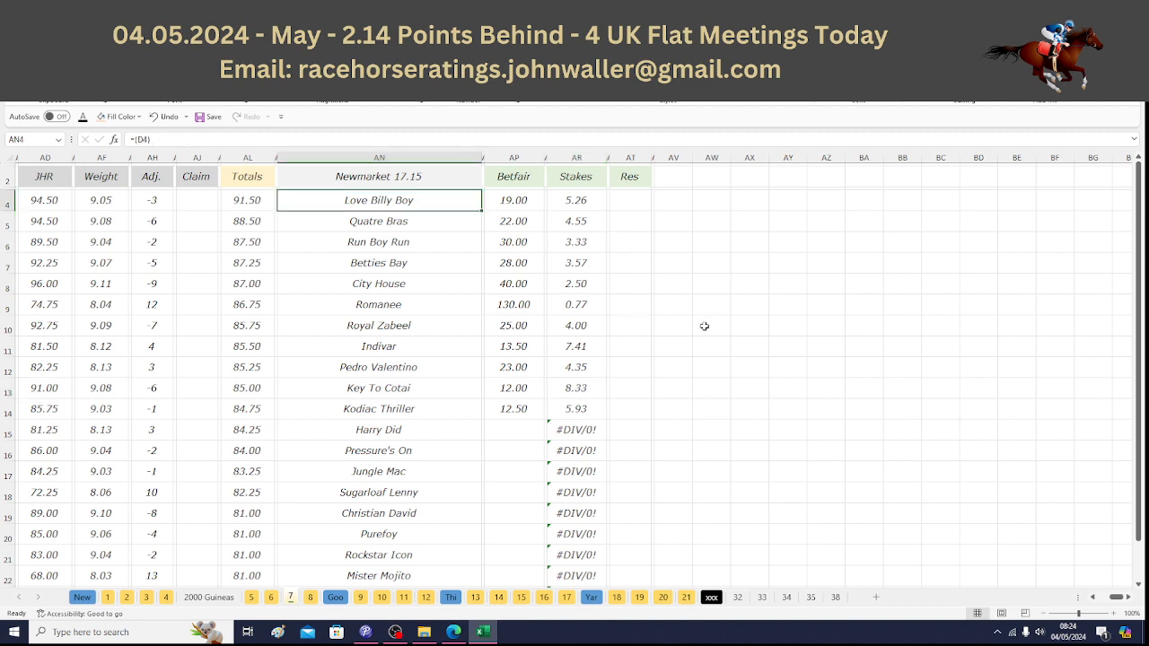
Step: Review the Newmarket 17.15 selections one by one, from Love Billy Boy down to Kodiac Thriller
key(Down)
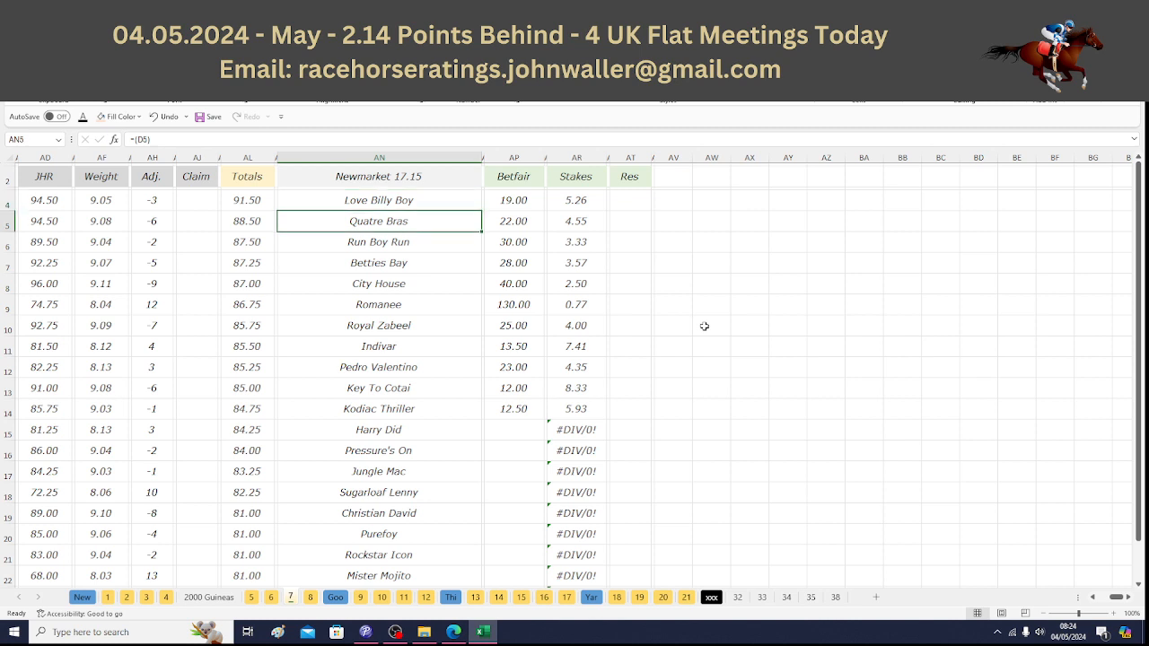
key(Down)
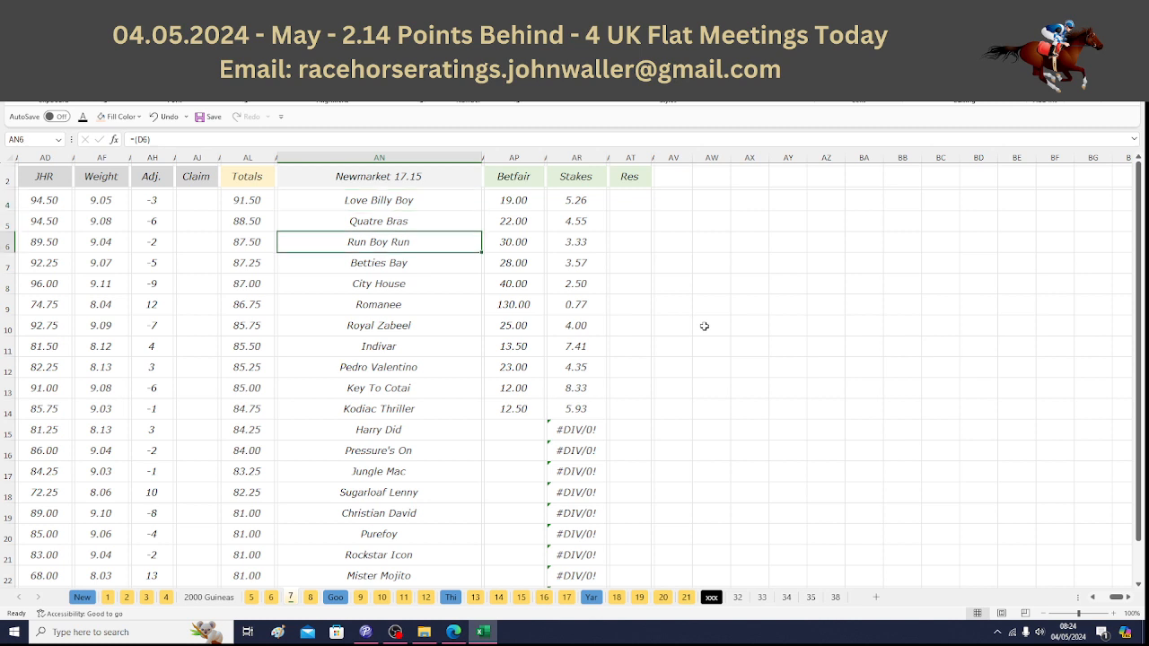
key(Down)
key(Down)
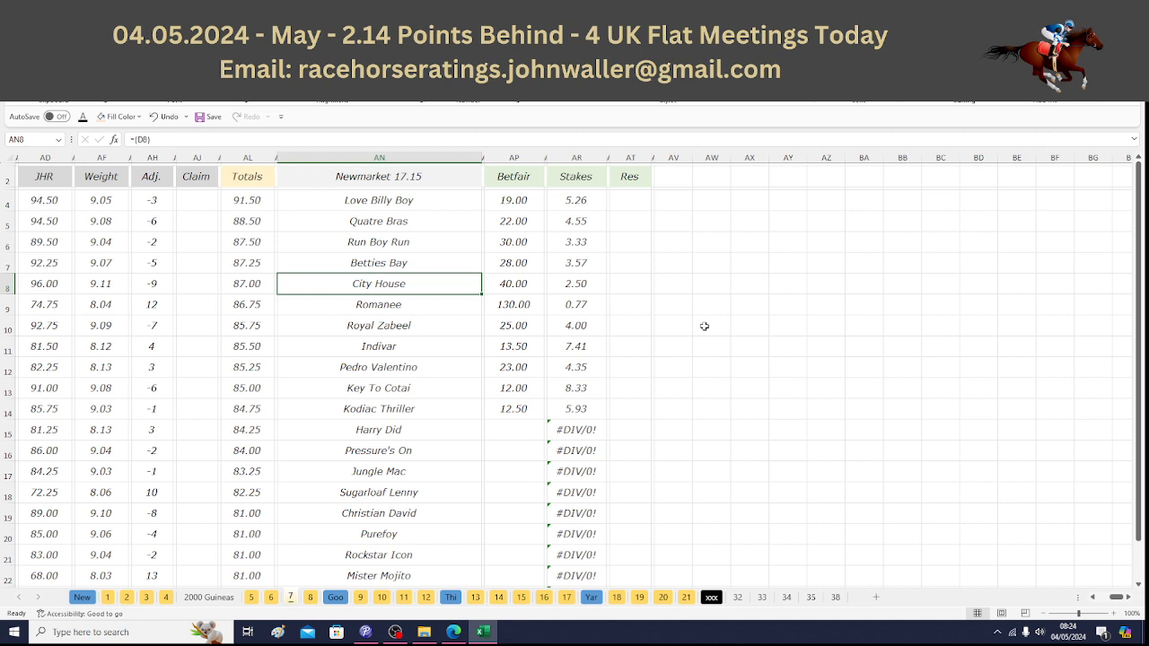
key(Down)
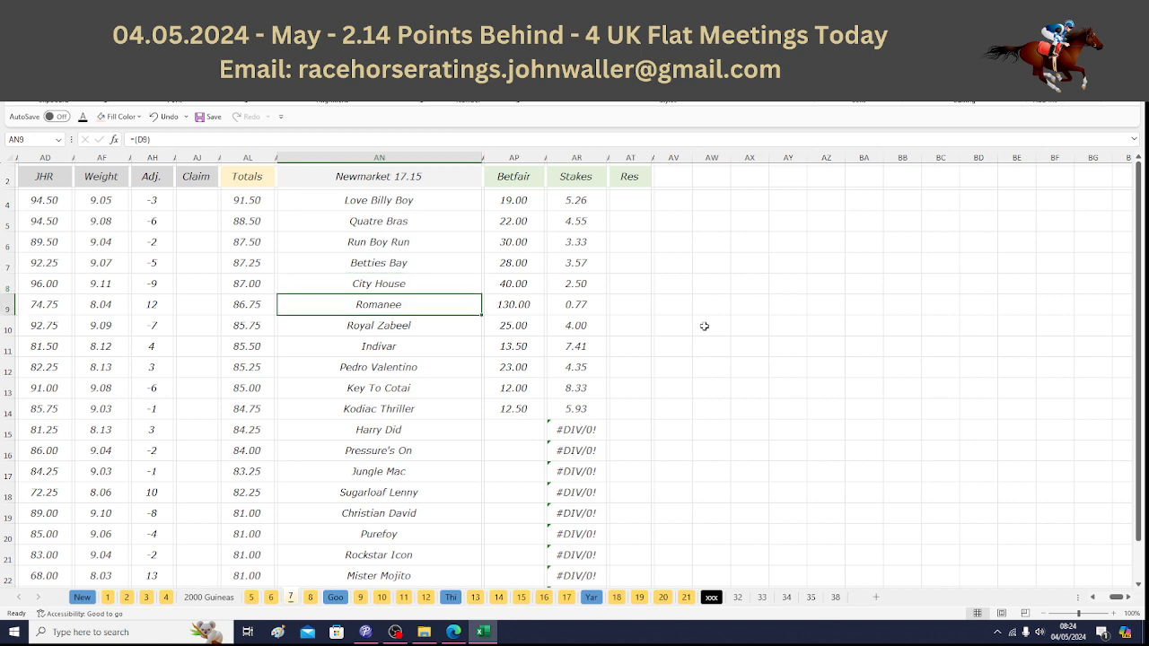
key(Down)
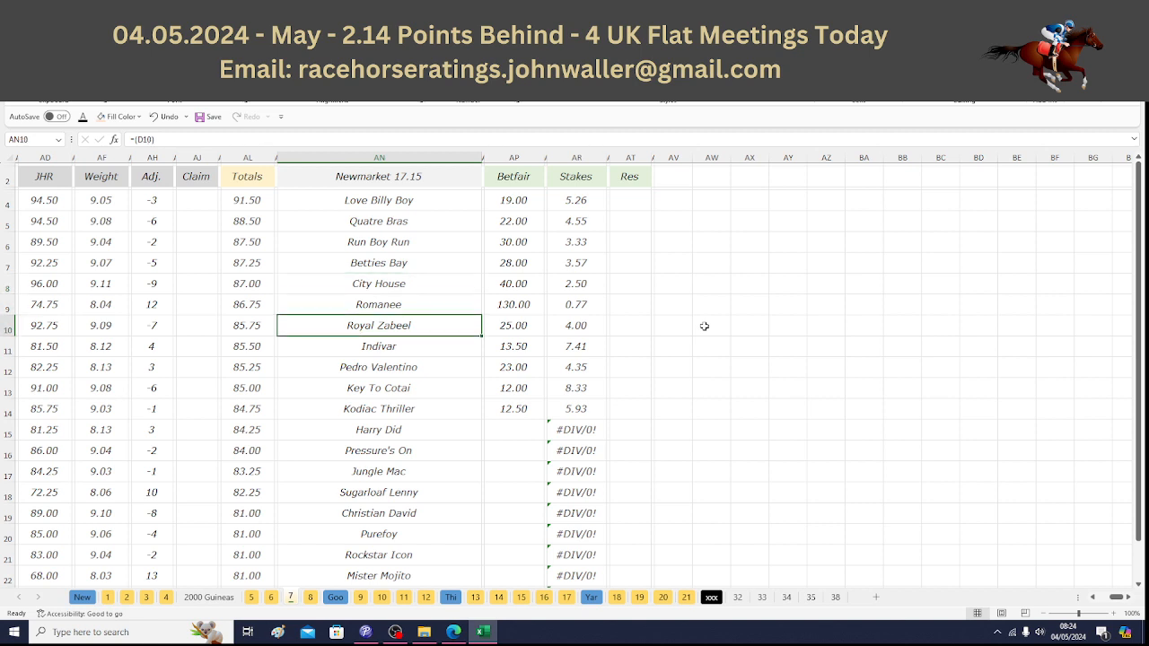
key(Down)
key(Down)
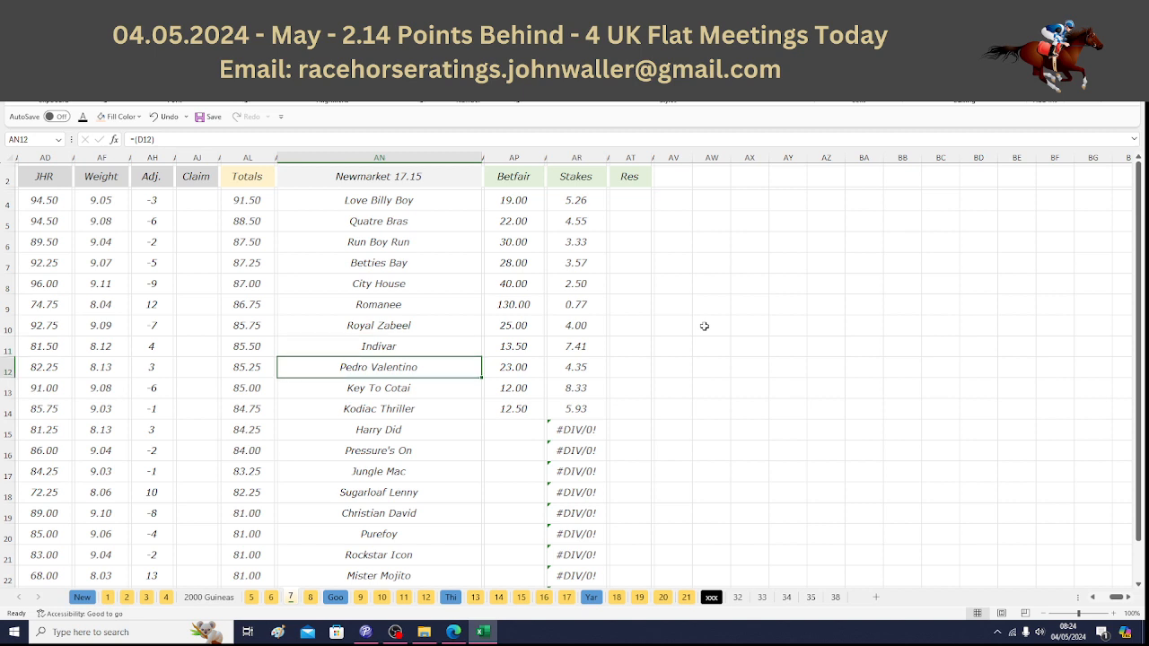
key(Down)
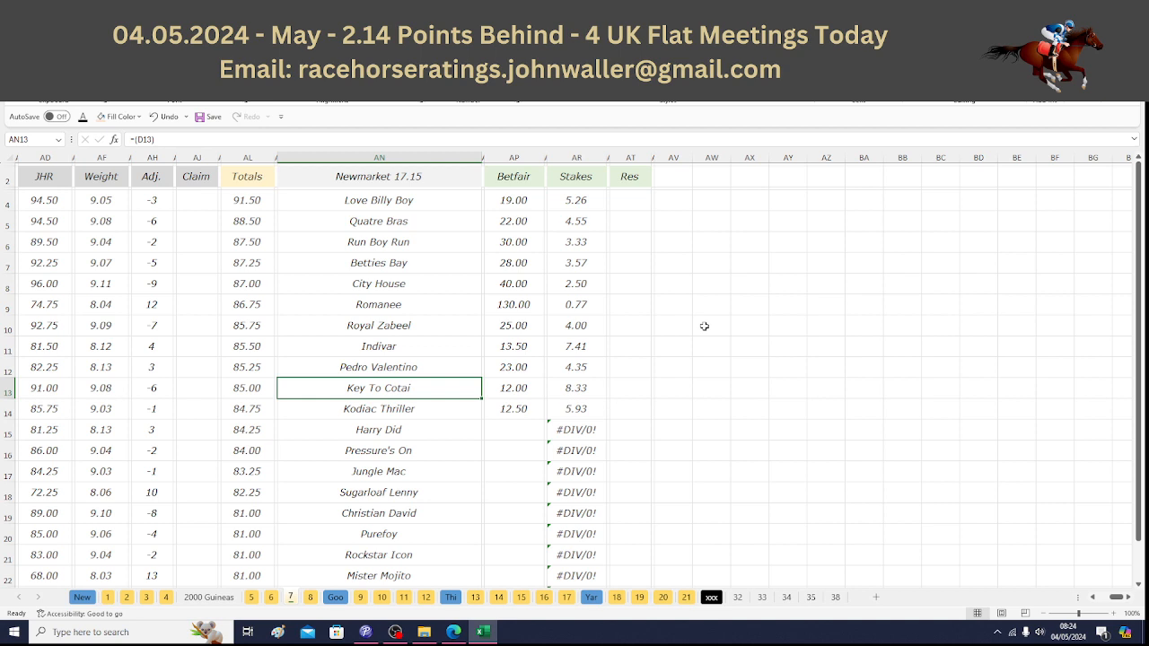
key(Down)
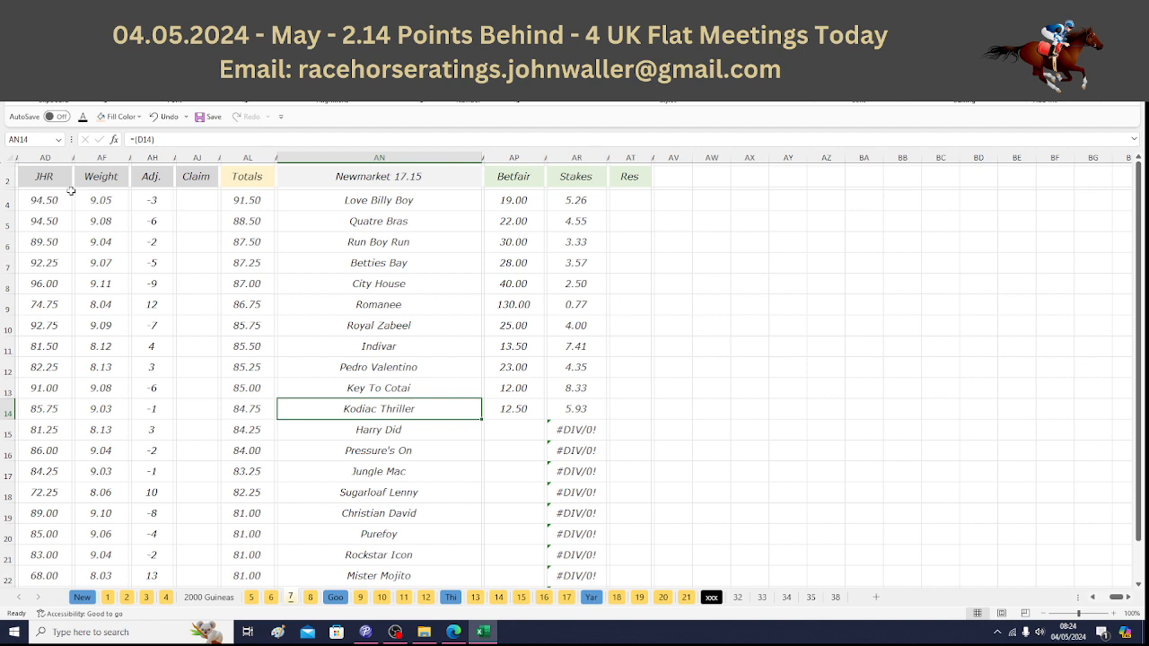
click(36, 179)
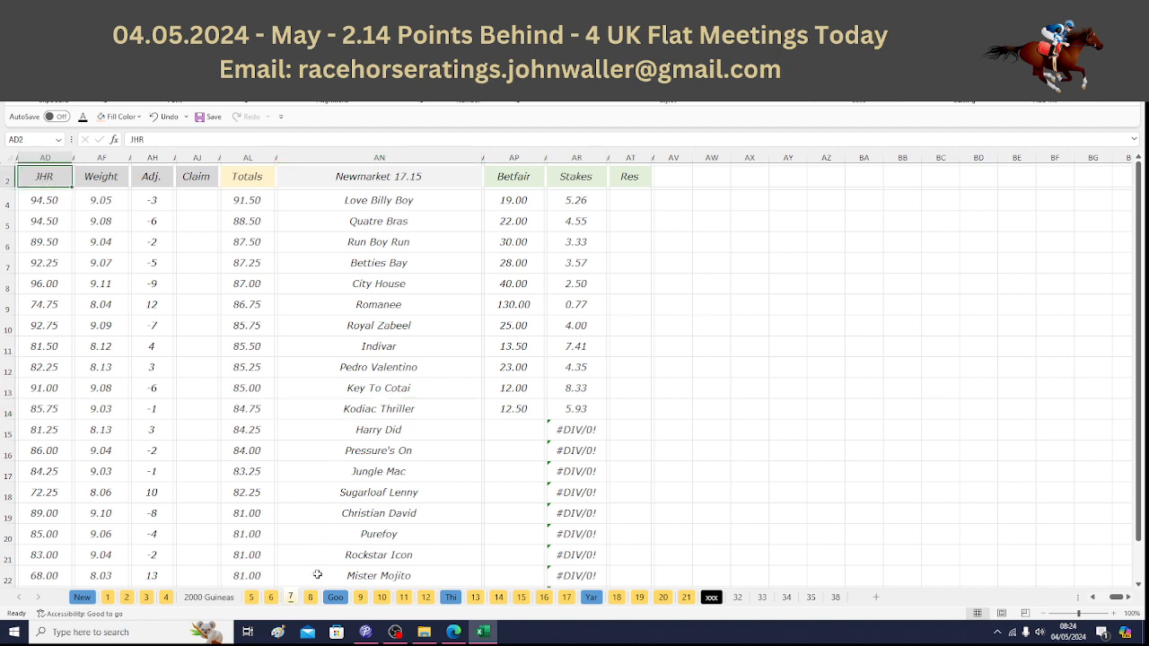
Step: Go to Speriamo's Betfair price on the Newmarket 17.50 sheet, and bring up the 17:50 Newmarket market on Matchbook
click(310, 598)
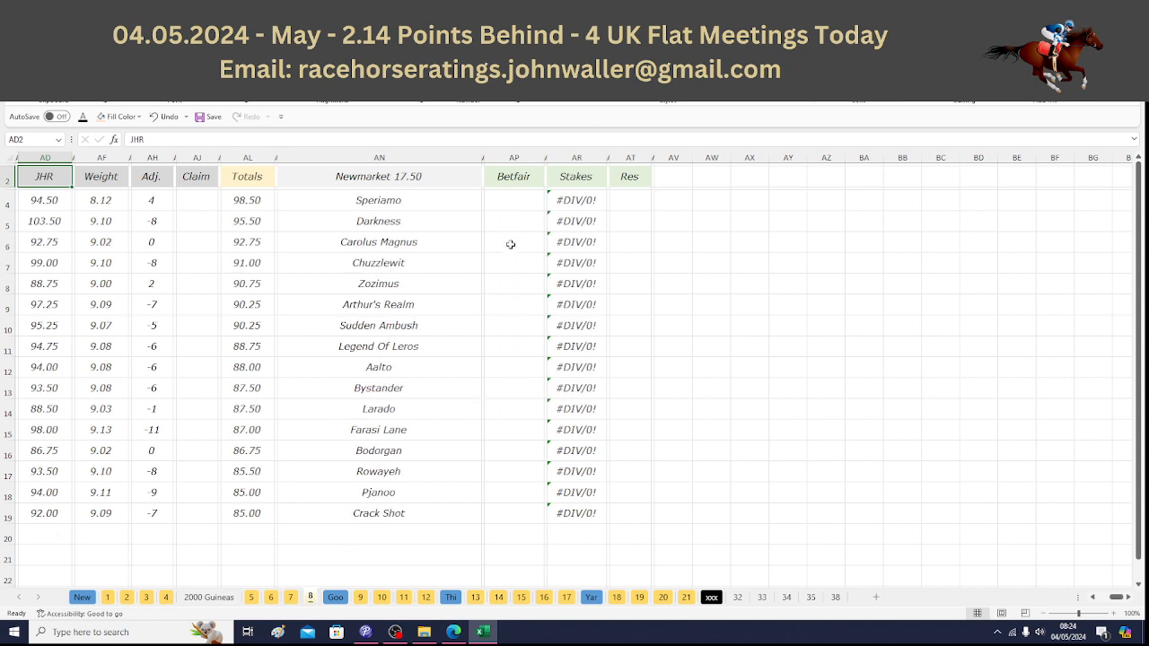
click(511, 203)
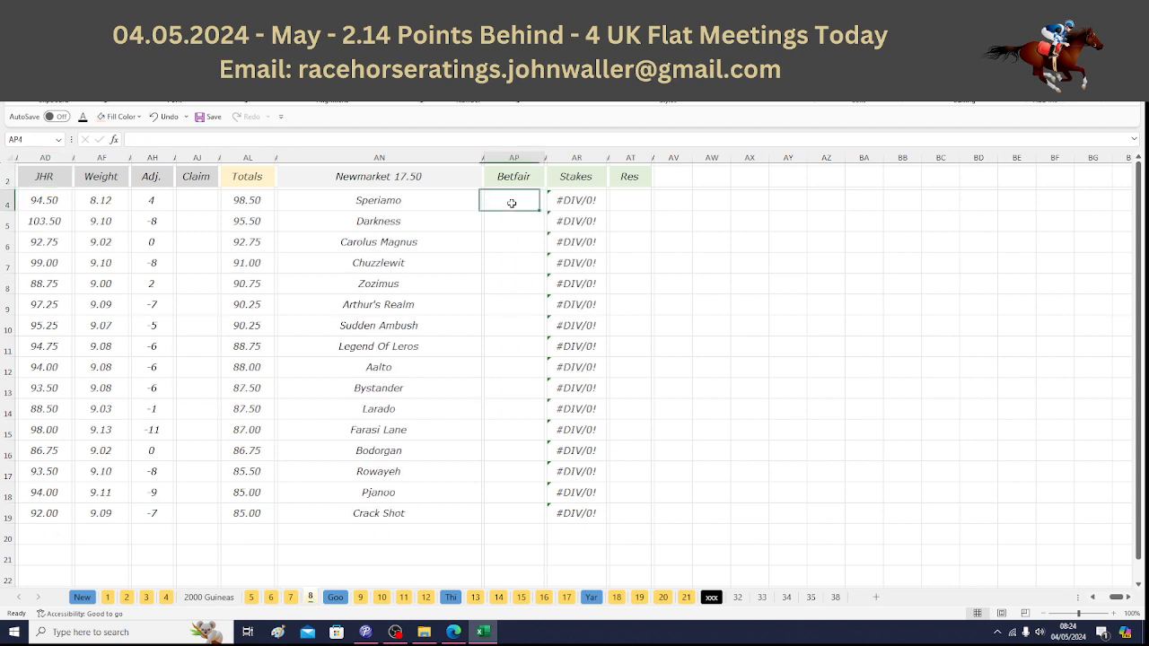
click(457, 635)
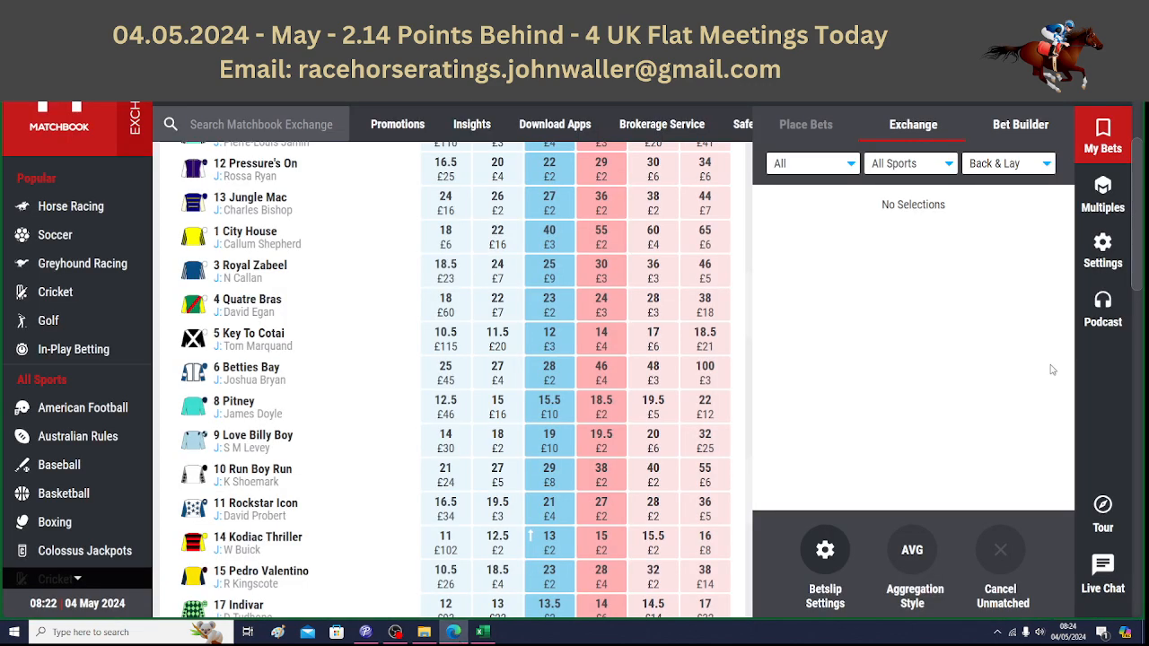
scroll(1138, 243, up, 5)
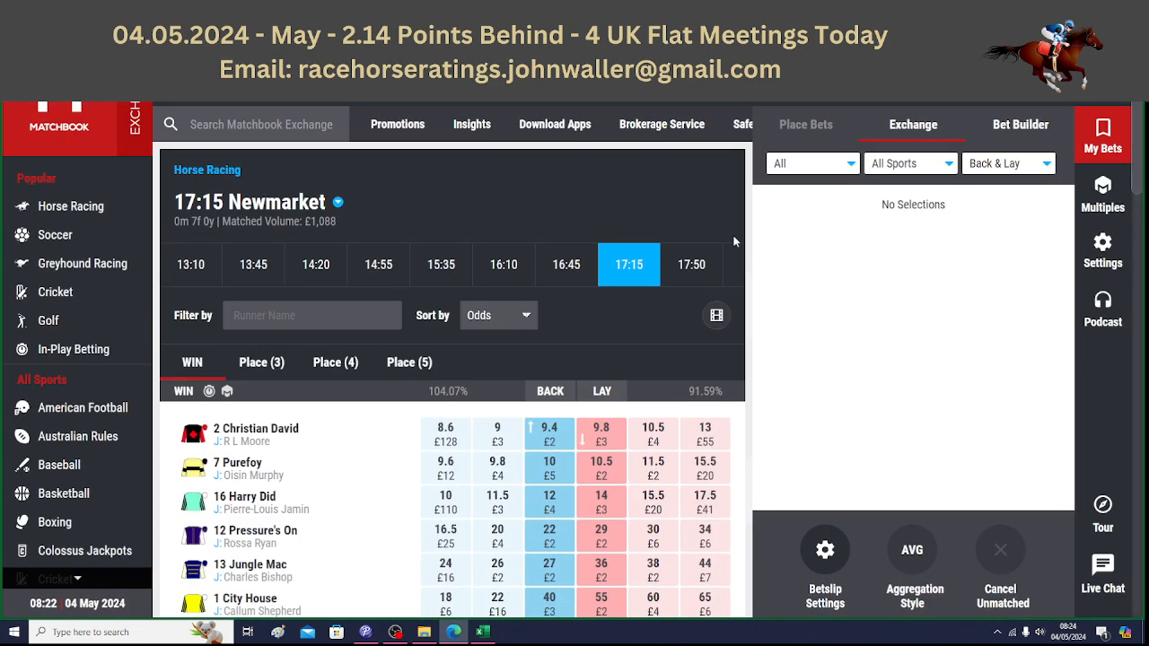
click(693, 266)
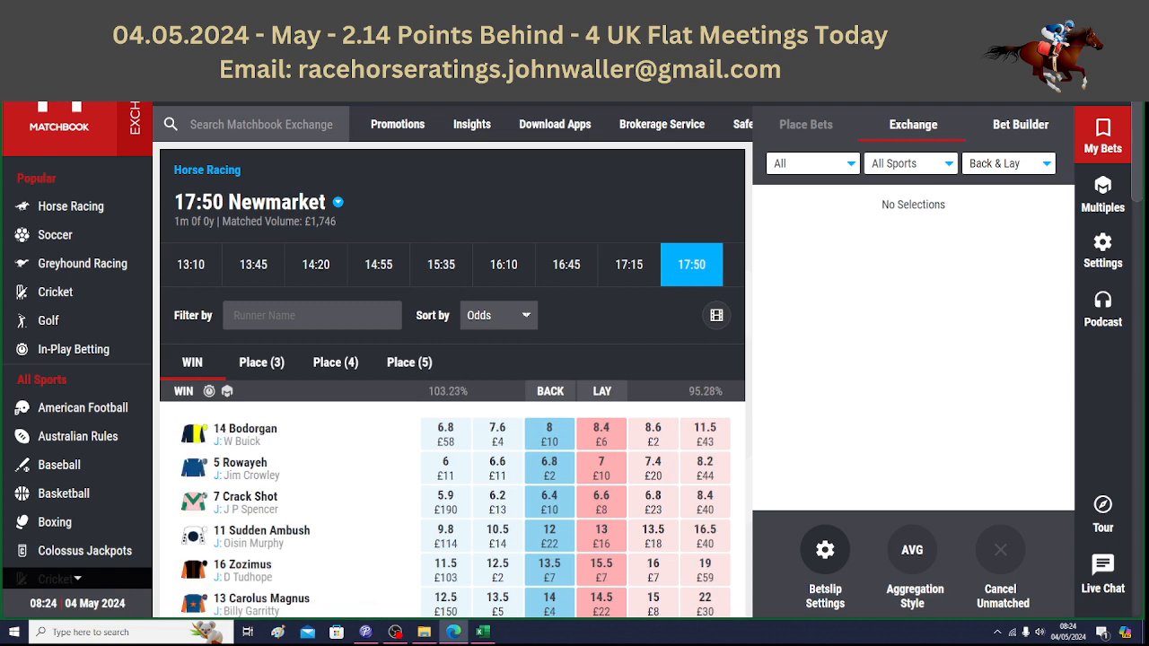
scroll(698, 274, down, 5)
scroll(698, 274, up, 3)
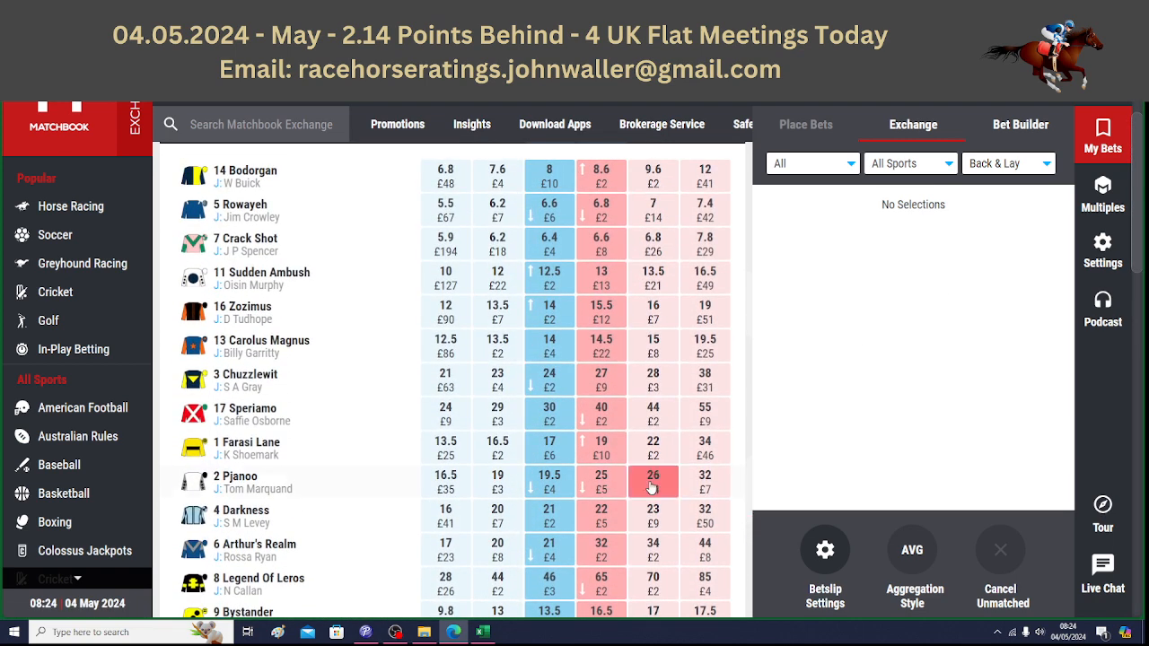
Step: Look up Speriamo's back odds on Matchbook and enter 30 as its Betfair price in Excel
click(485, 632)
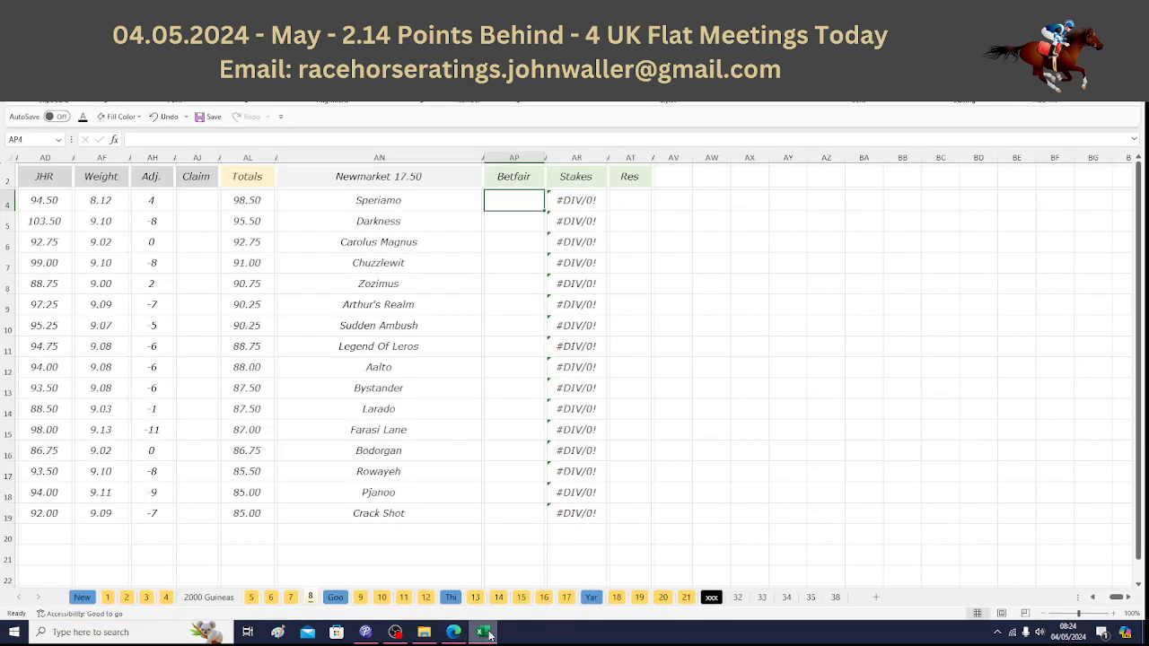
click(485, 632)
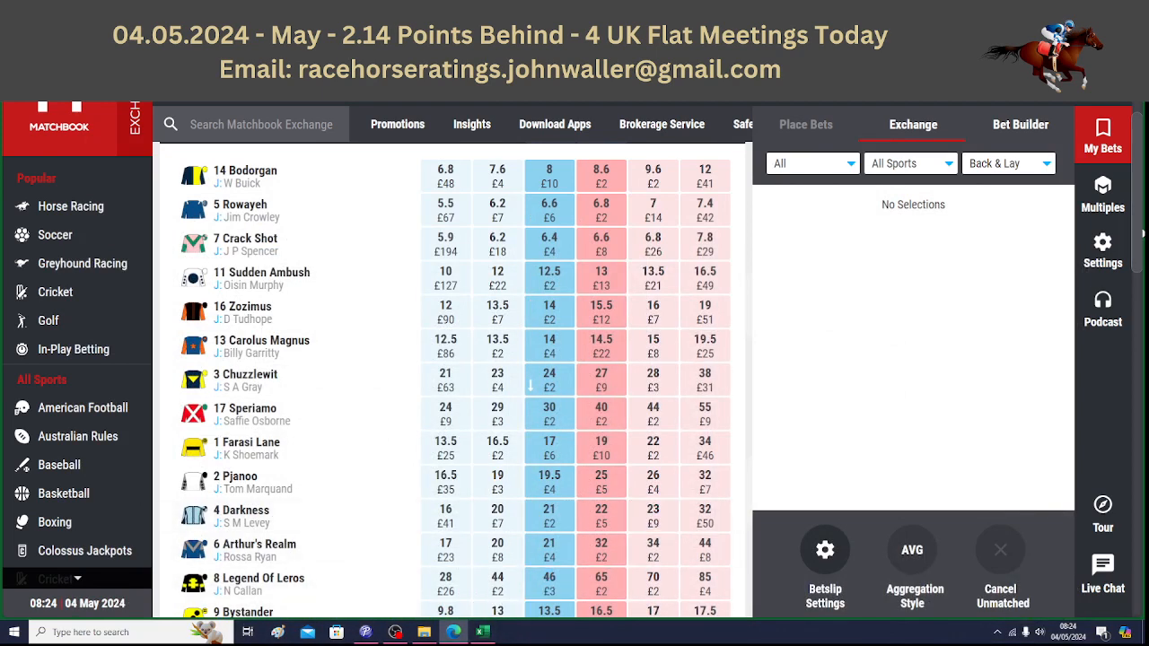
drag(1141, 200, 1138, 186)
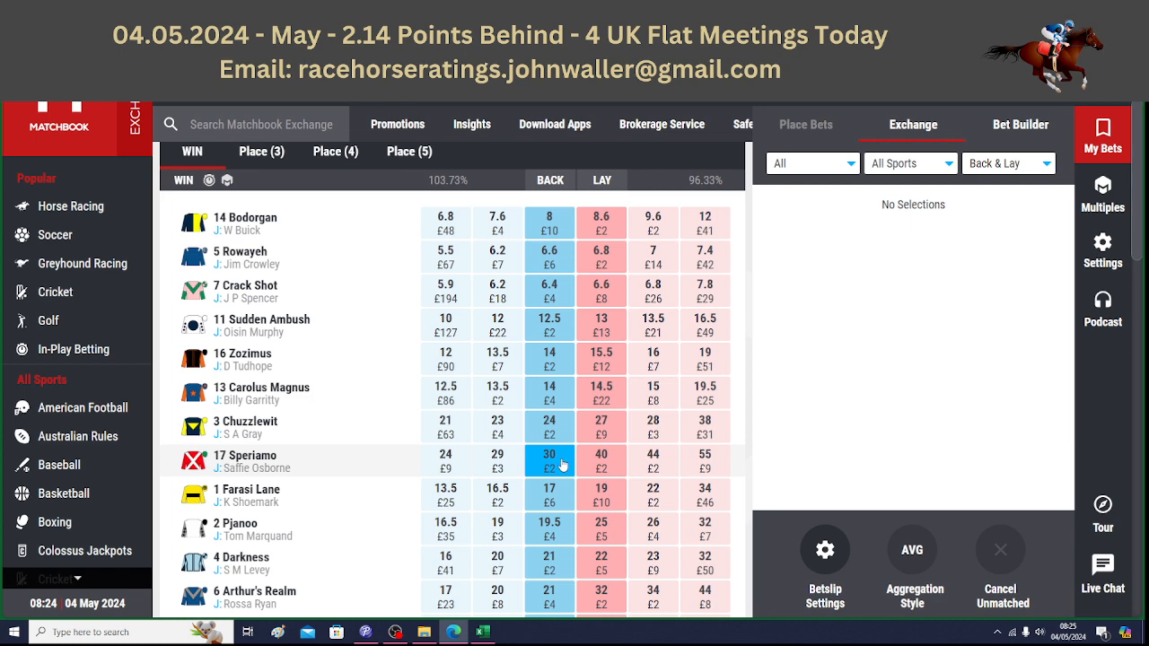
click(485, 632)
text(30)
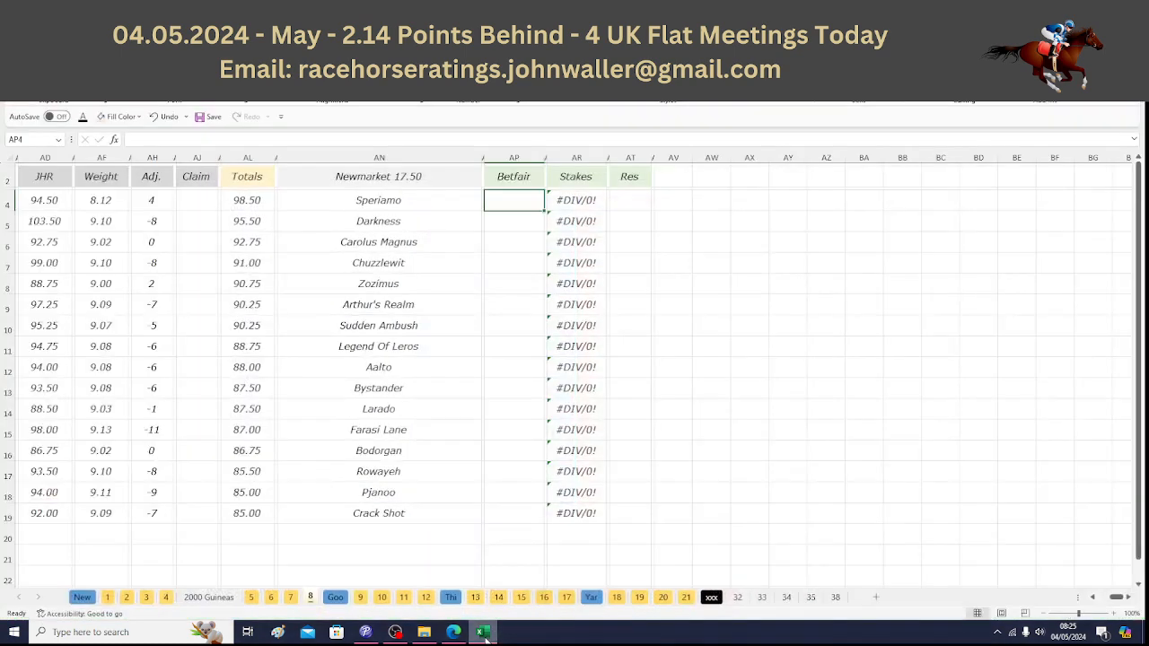
key(Return)
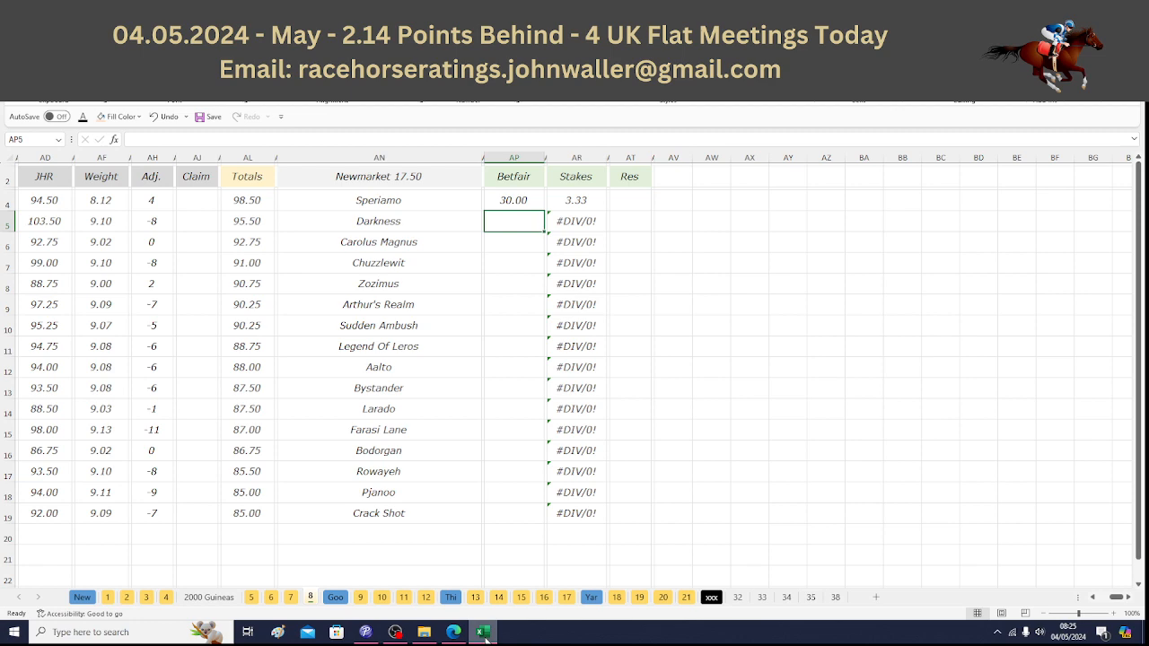
Step: Check Darkness's back odds on Matchbook and enter 21 as its Betfair price in Excel
click(484, 633)
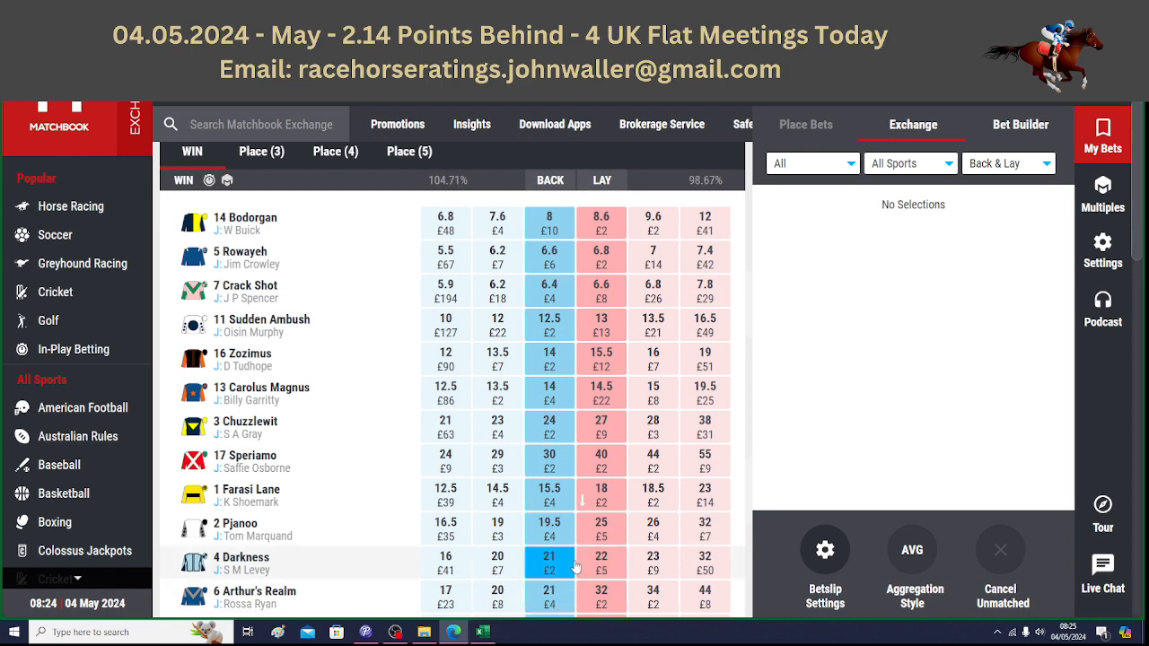
click(482, 633)
text(21.00)
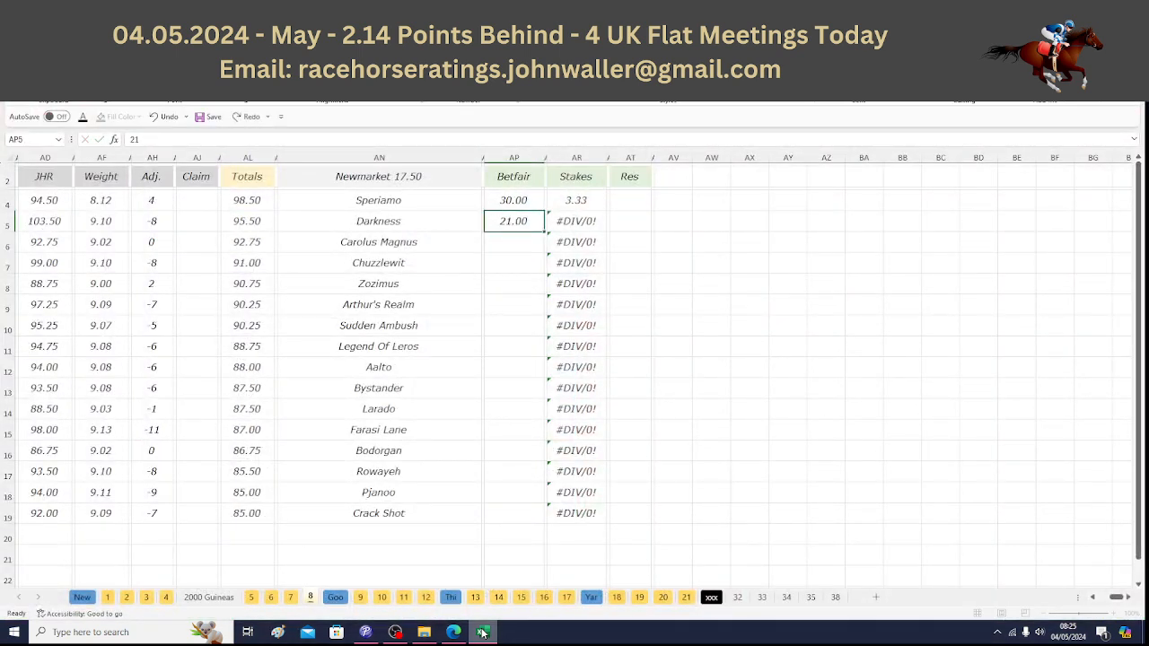
key(Return)
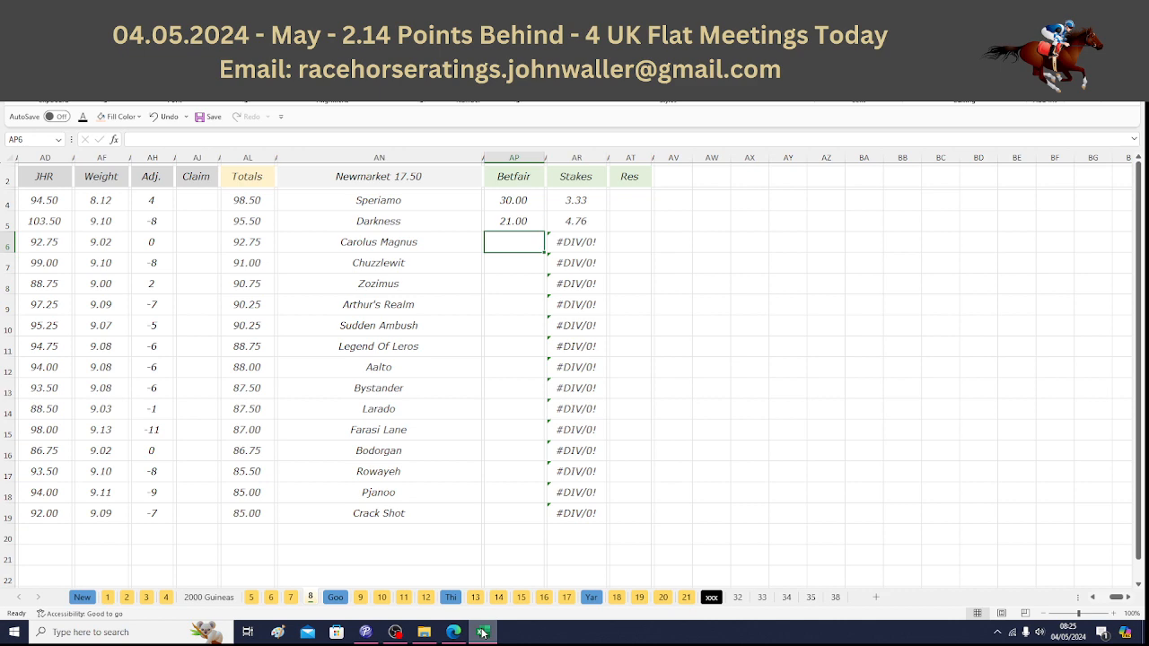
Step: Check Carolus Magnus's back odds on Matchbook and enter 14 as its Betfair price in Excel
click(483, 633)
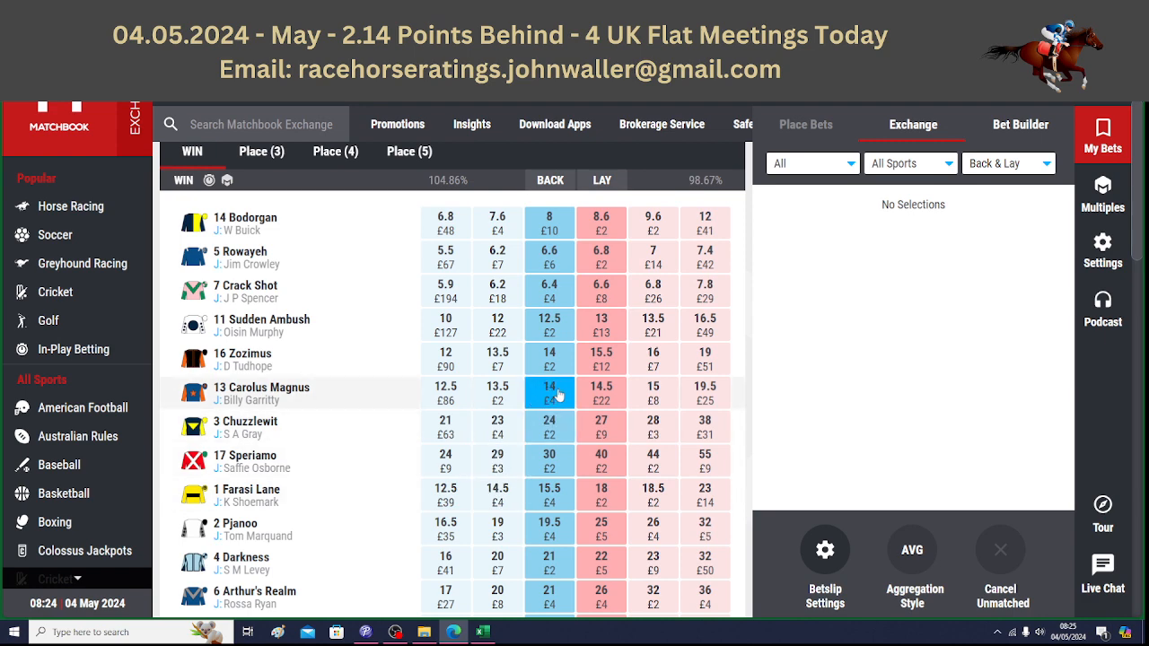
click(483, 633)
text(14)
key(Return)
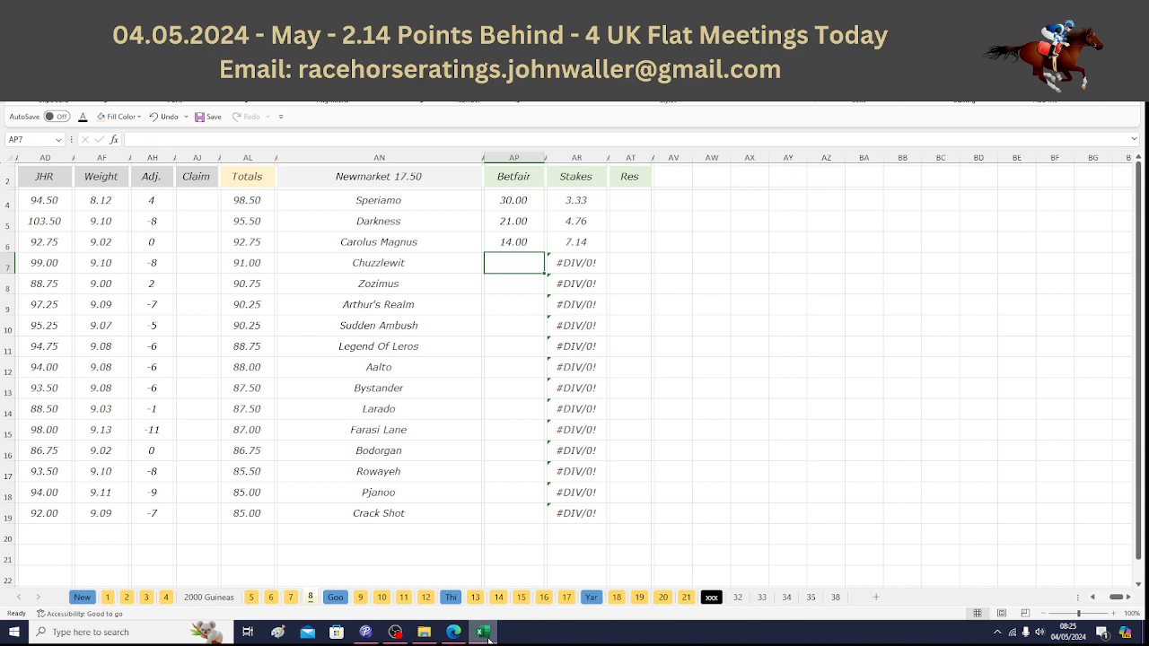
Step: Look up Chuzzlewit's back odds on Matchbook and enter 24 as its Betfair price in Excel
click(485, 633)
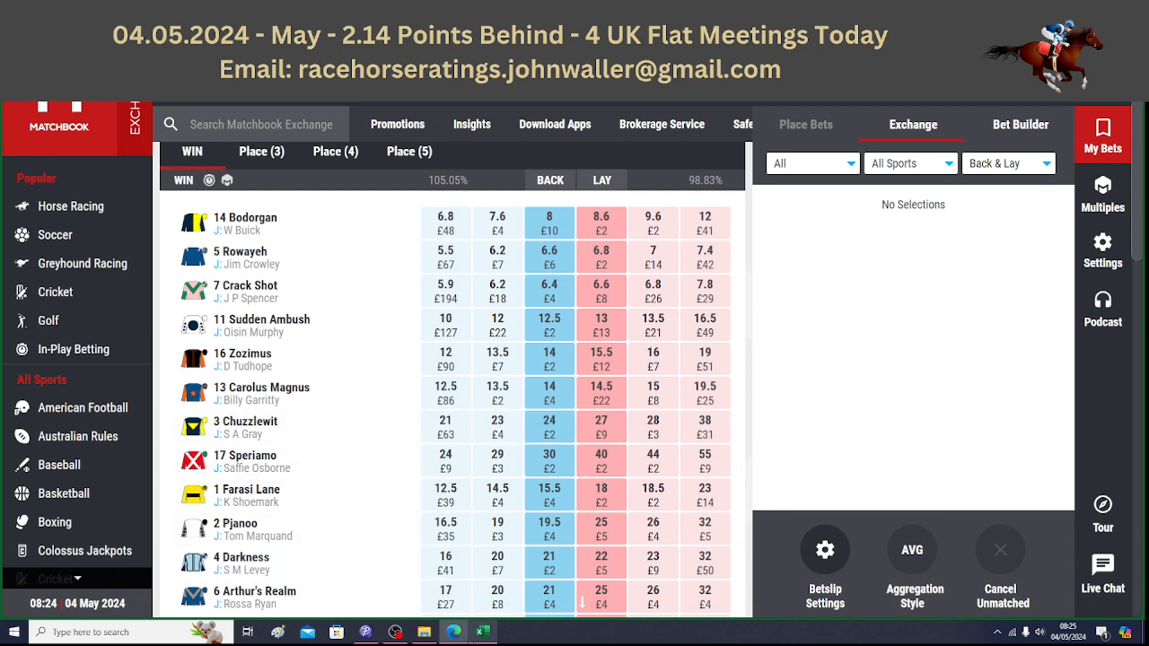
click(483, 632)
text(24)
key(Return)
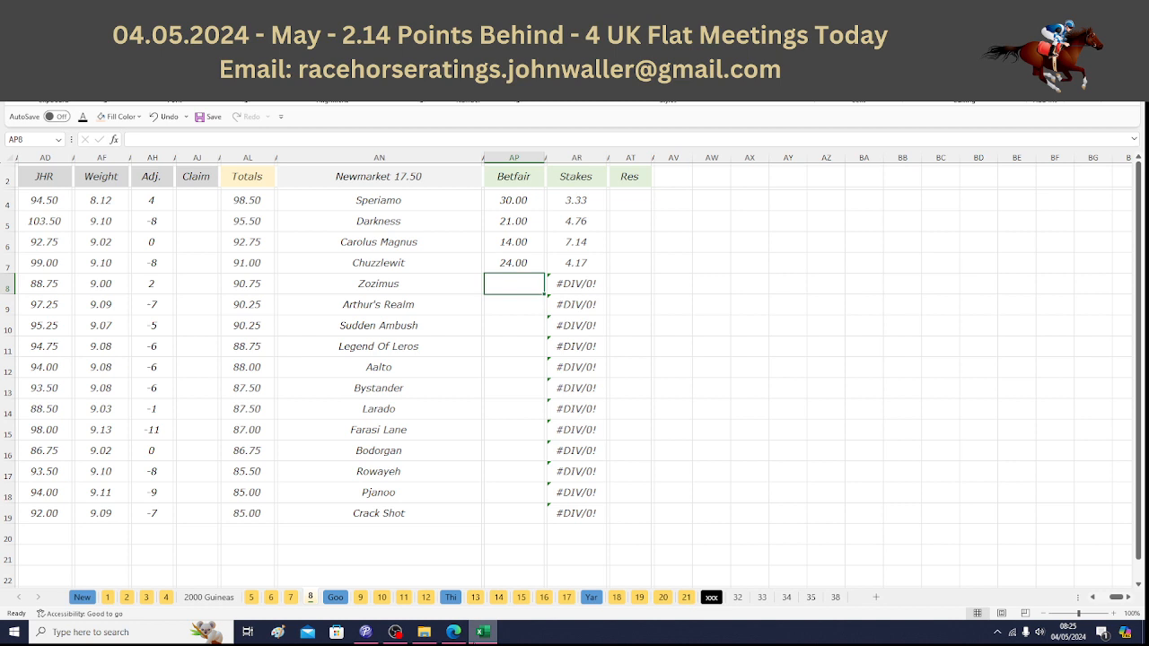
Step: Look up Zozimus's back odds on Matchbook and enter 14 as its Betfair price in Excel
click(481, 633)
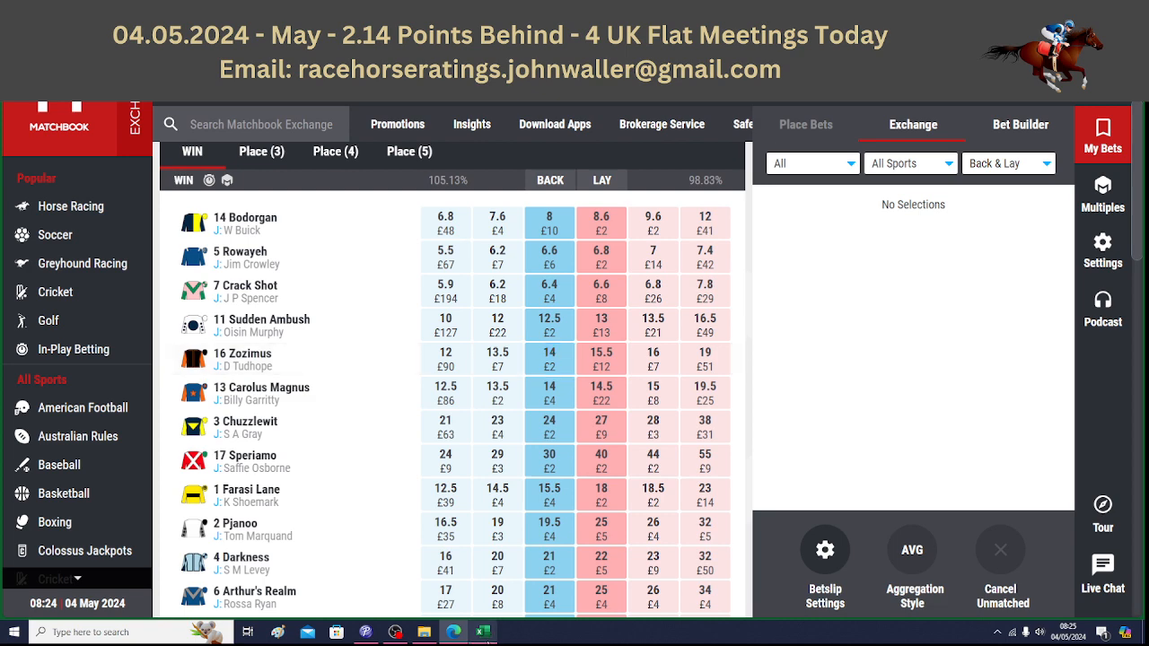
click(493, 637)
text(14)
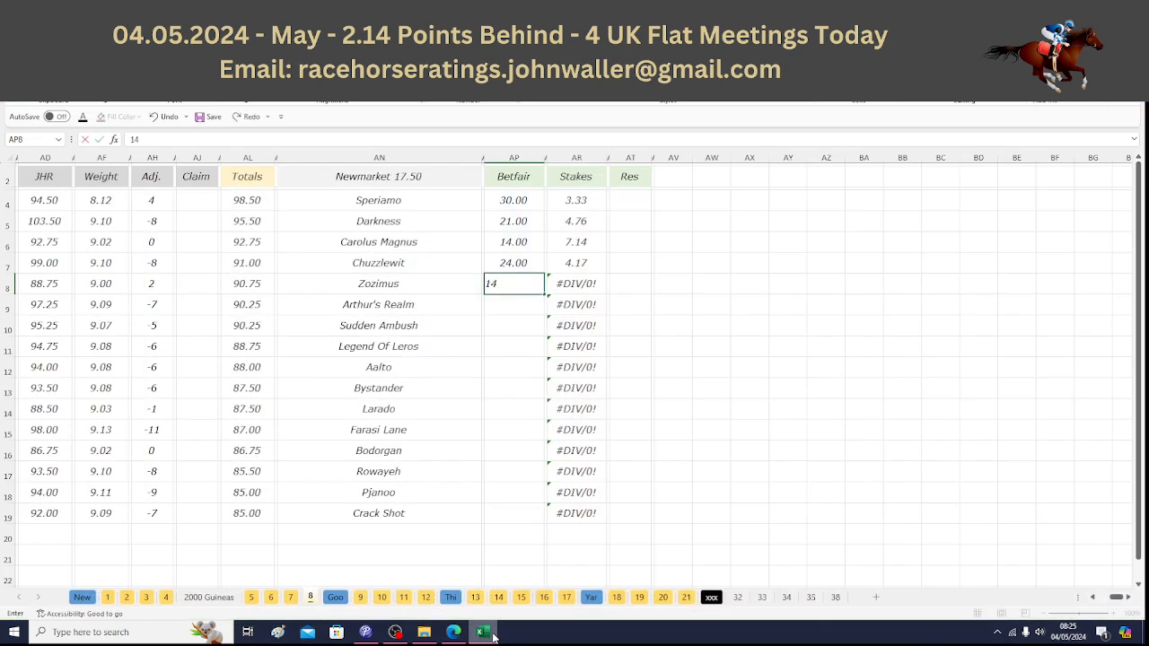
key(Return)
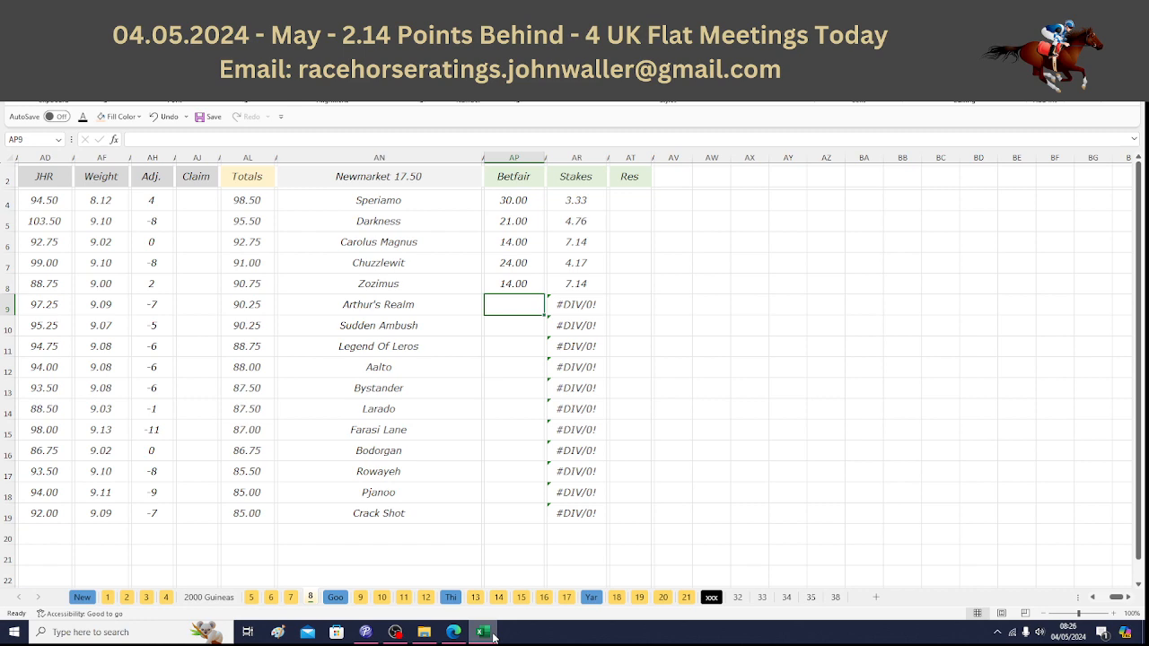
Step: Check Arthur's Realm's back odds on Matchbook and enter 21 as its Betfair price in Excel
click(493, 637)
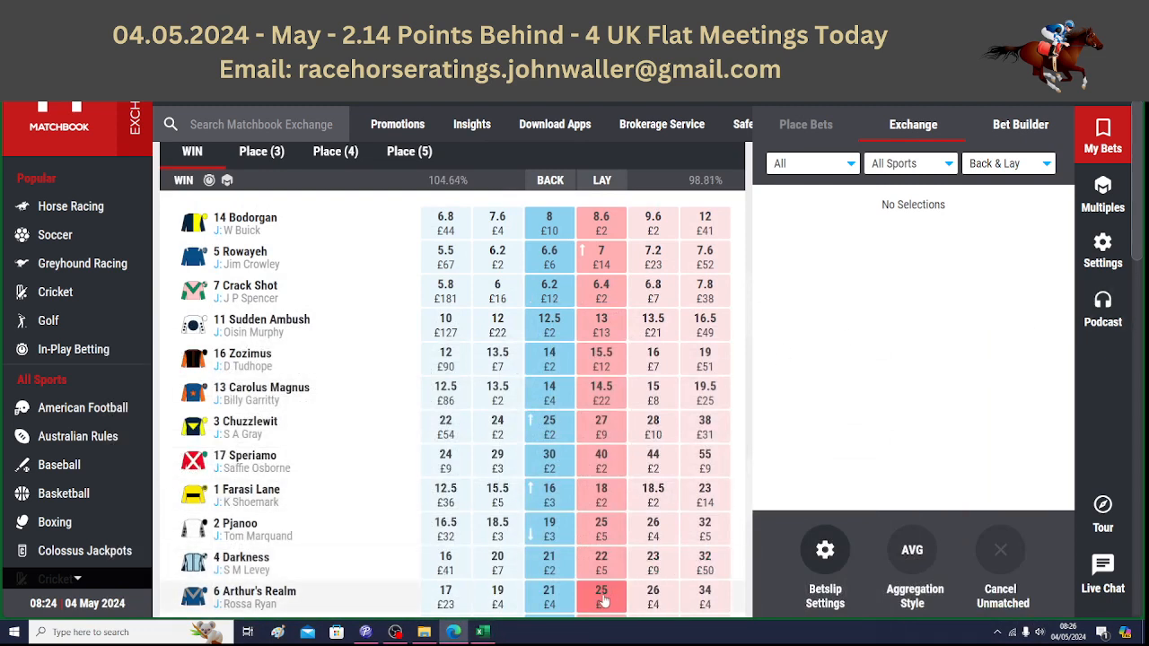
click(482, 631)
text(21)
key(Return)
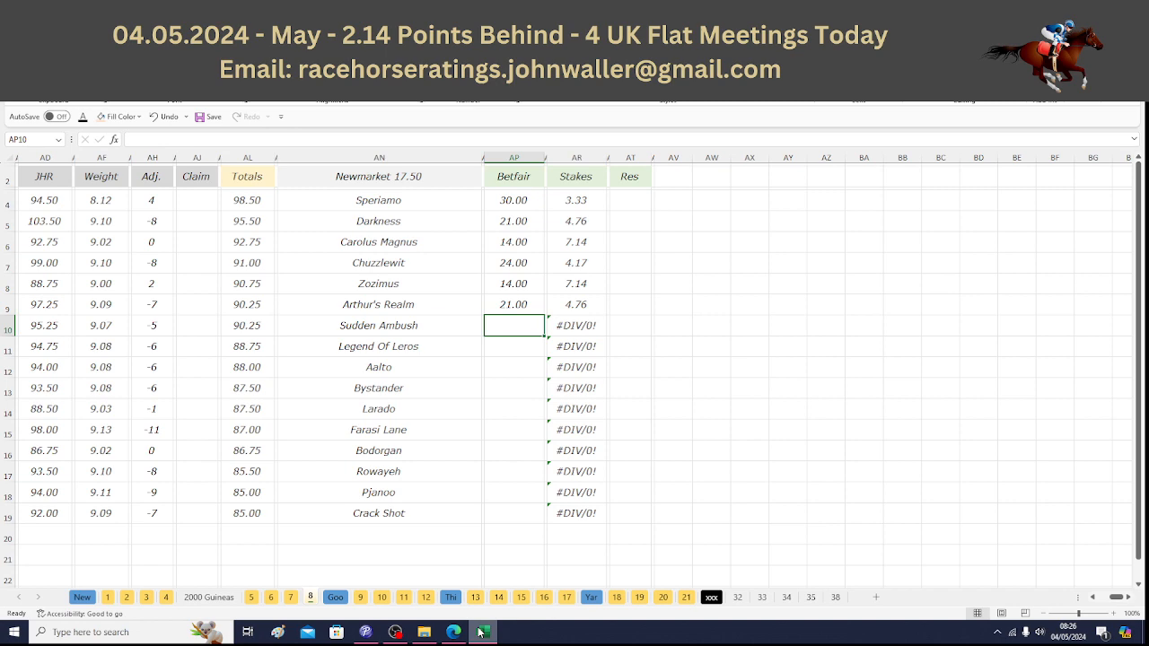
Step: Look up Sudden Ambush's back odds on Matchbook and enter 12.5 as its Betfair price in Excel
click(481, 631)
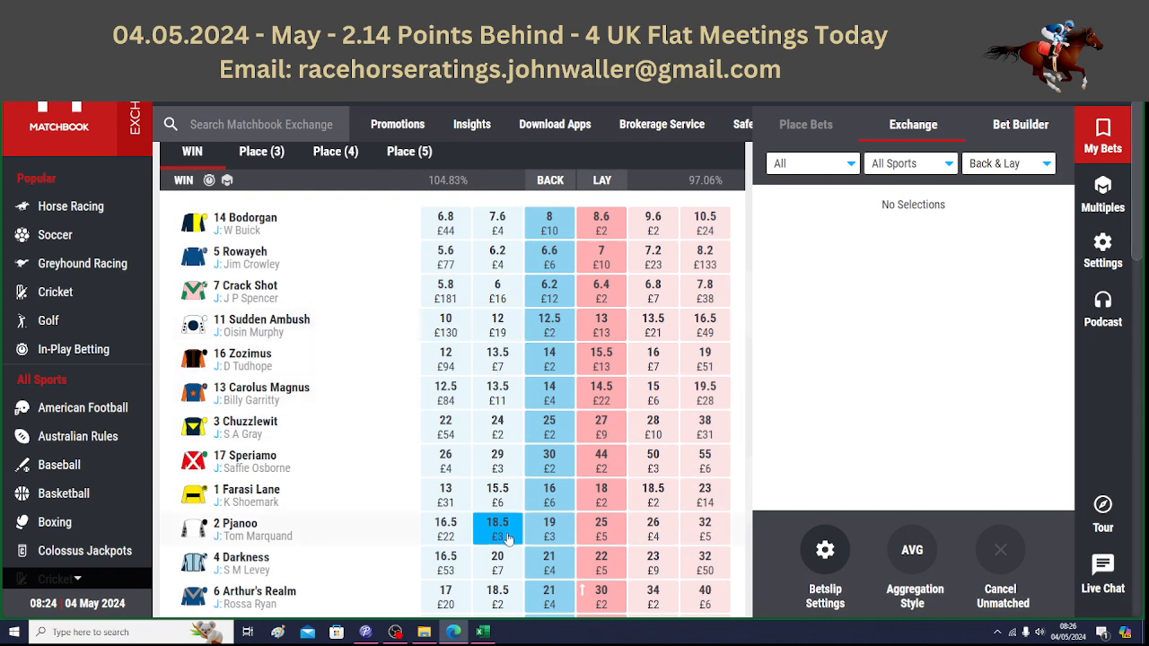
click(481, 632)
text(12.5)
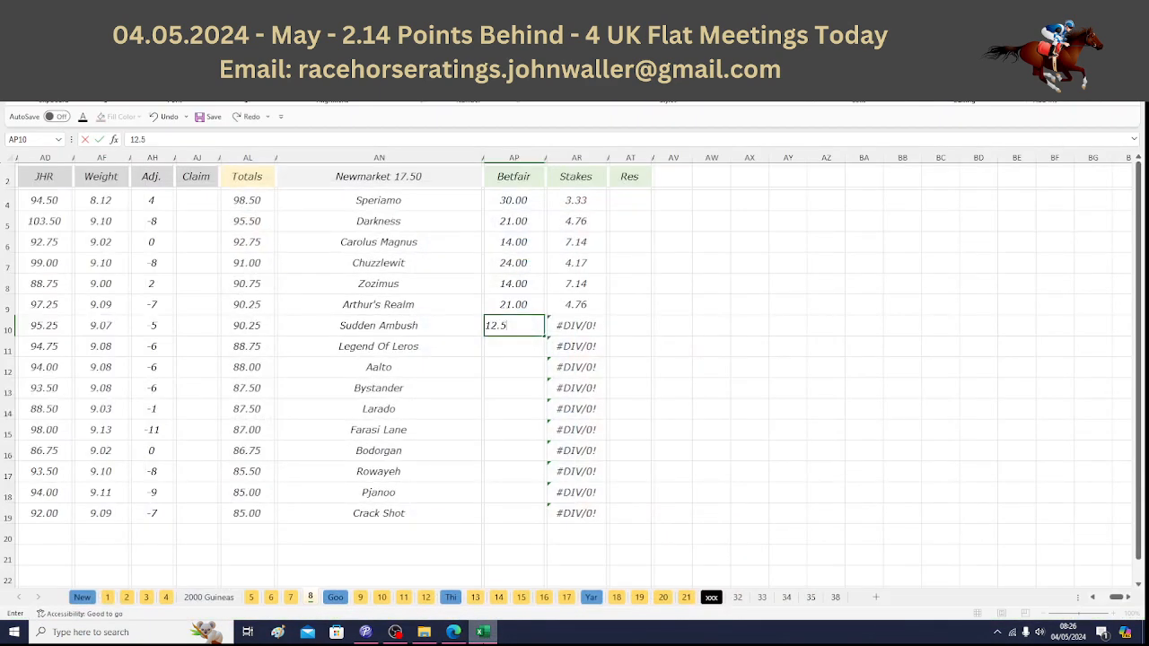
key(Return)
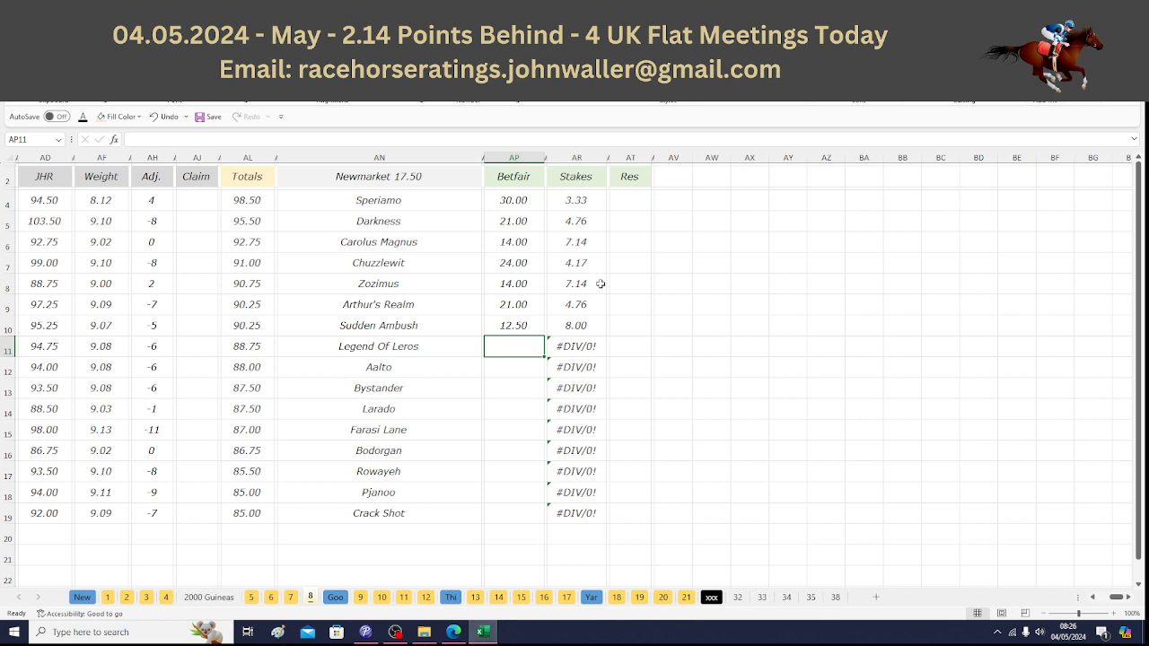
Step: Check the combined stakes of the runners from Speriamo to Sudden Ambush
click(571, 205)
drag(571, 220, 575, 322)
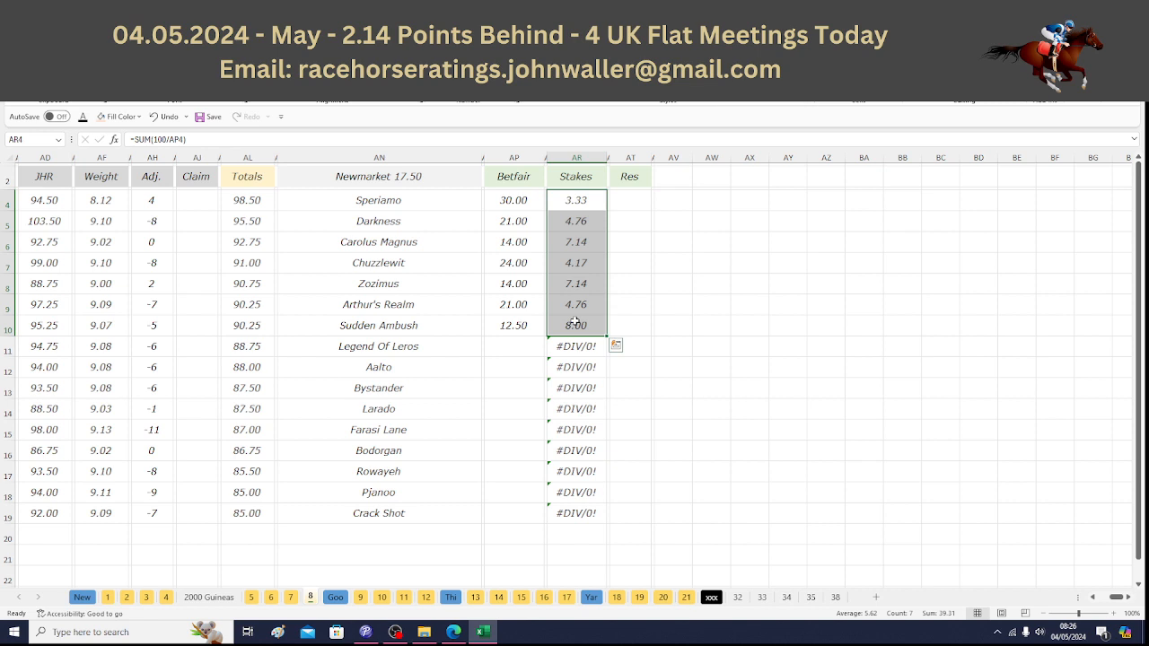
click(513, 343)
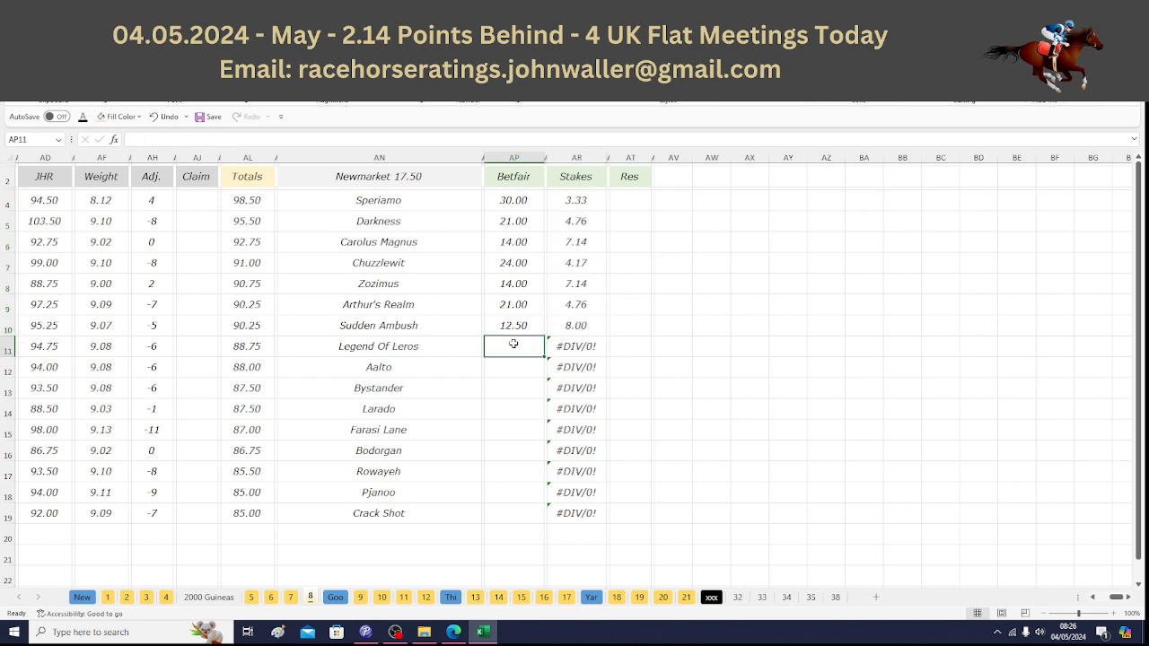
Step: Look up Legend Of Leros's back odds on Matchbook and enter 46 as its Betfair price in Excel
click(455, 632)
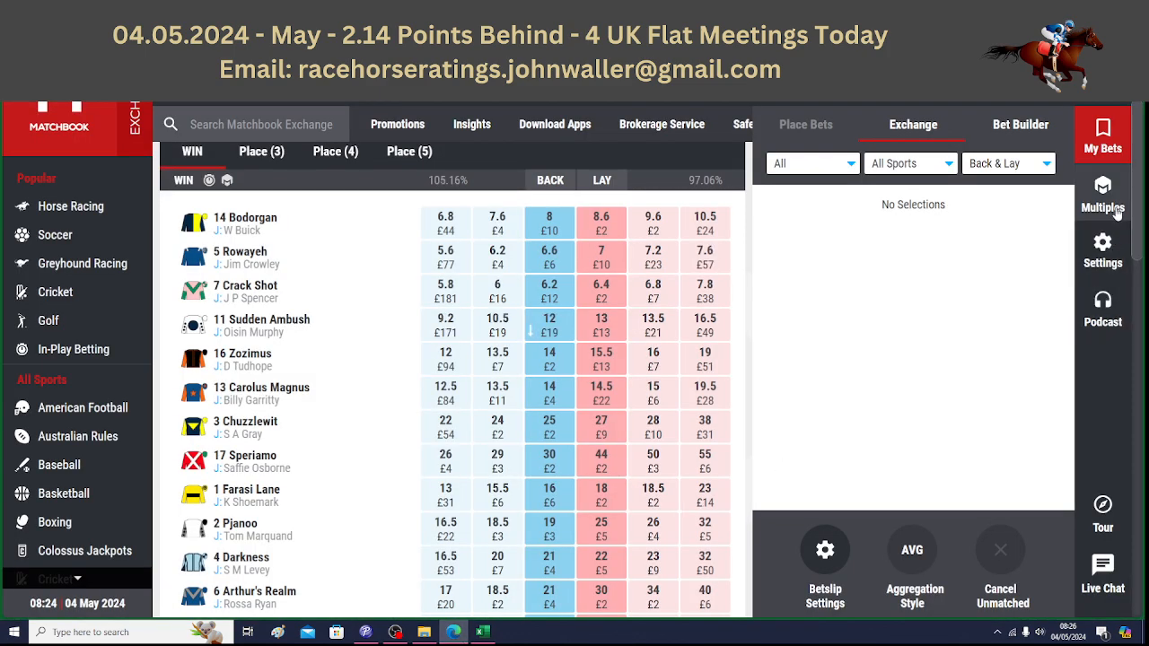
scroll(1138, 193, down, 3)
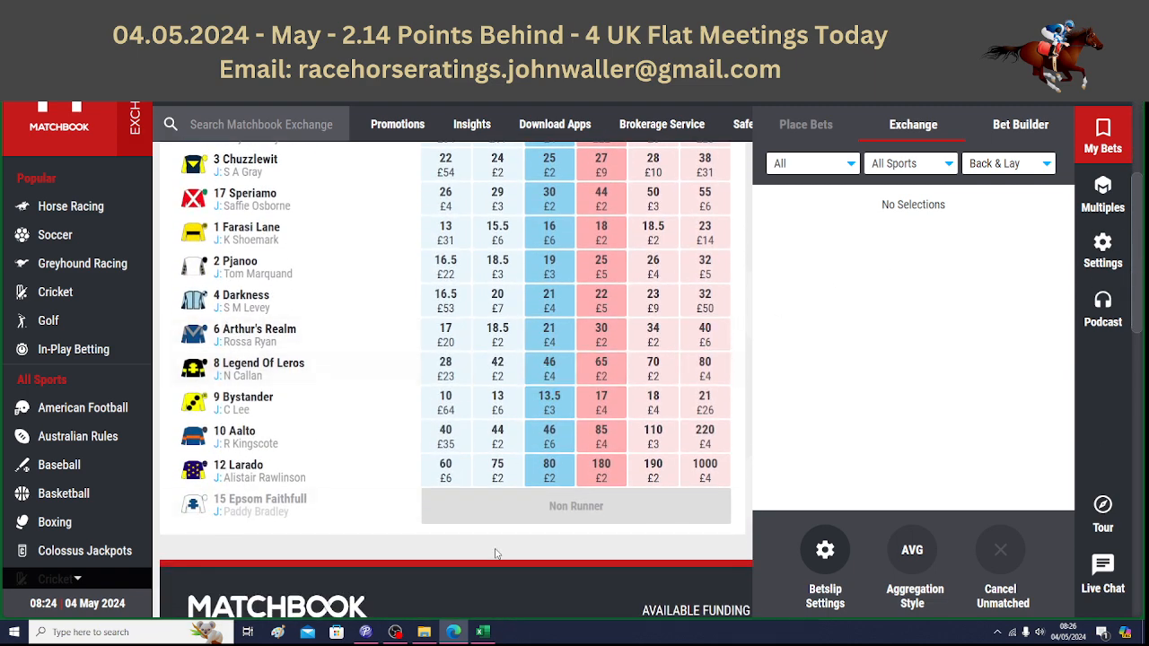
click(482, 631)
text(46)
key(Return)
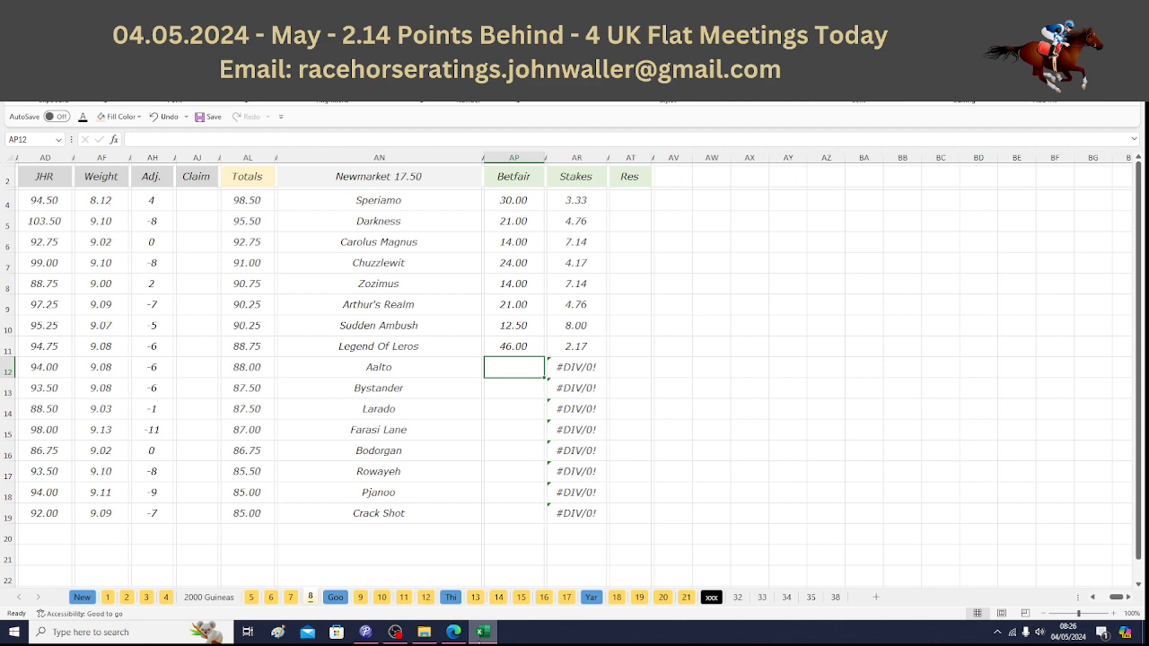
Step: Look up Aalto's back odds on Matchbook, enter 46 as its Betfair price in Excel and check the stakes total down to Aalto
click(481, 632)
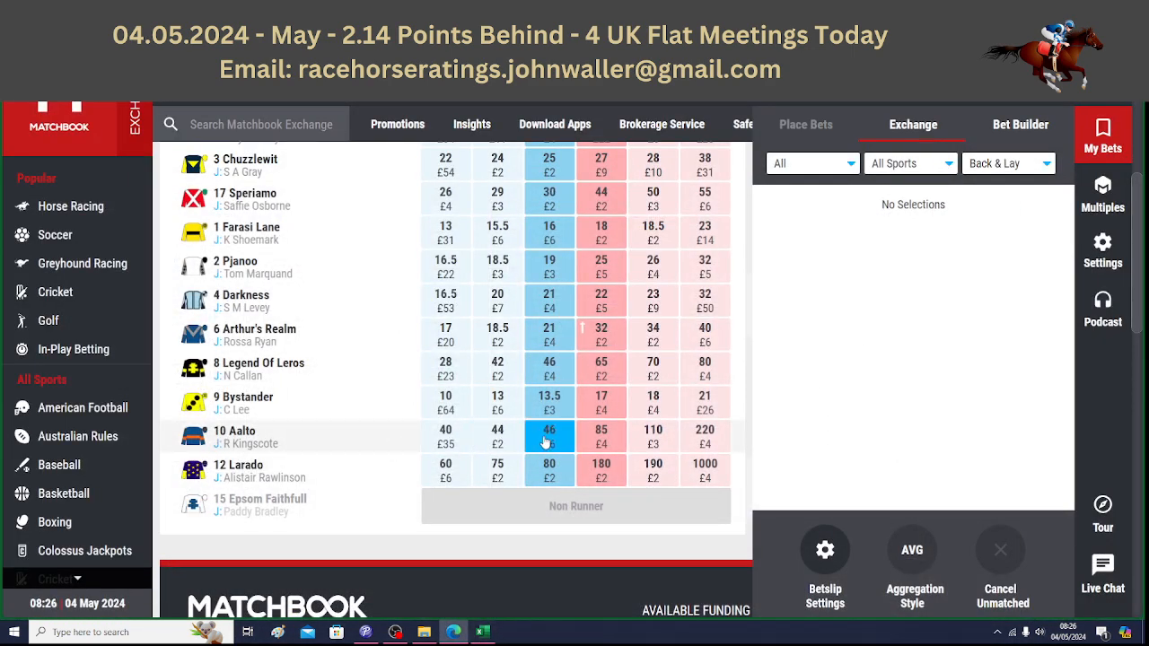
click(482, 632)
text(46)
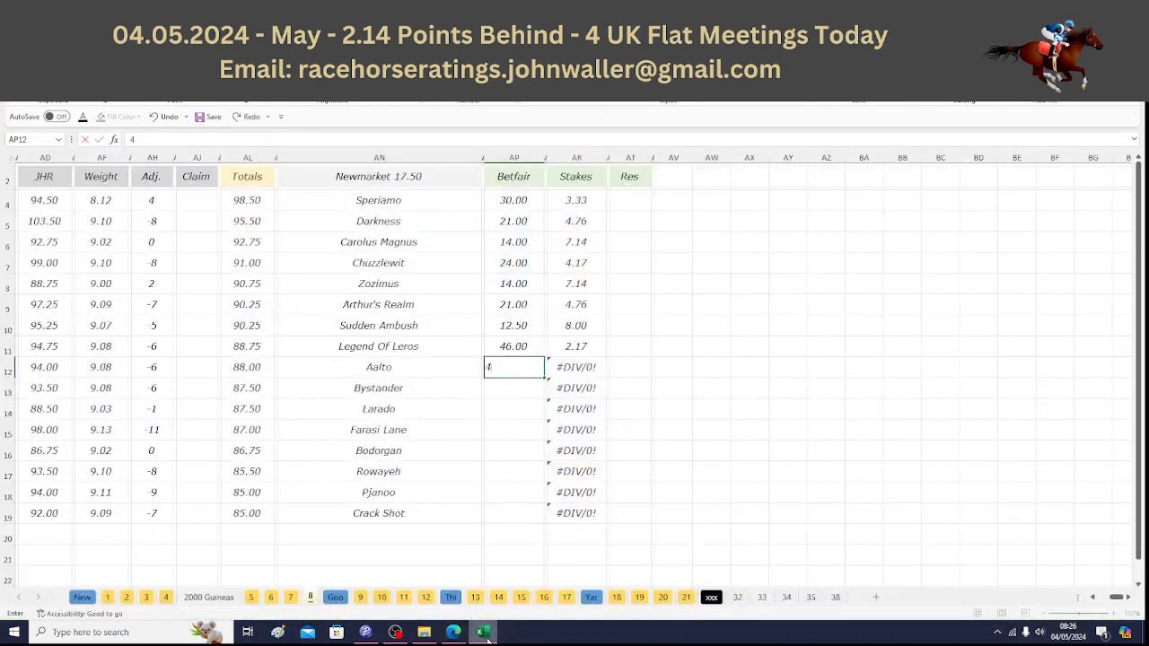
key(Tab)
key(Tab)
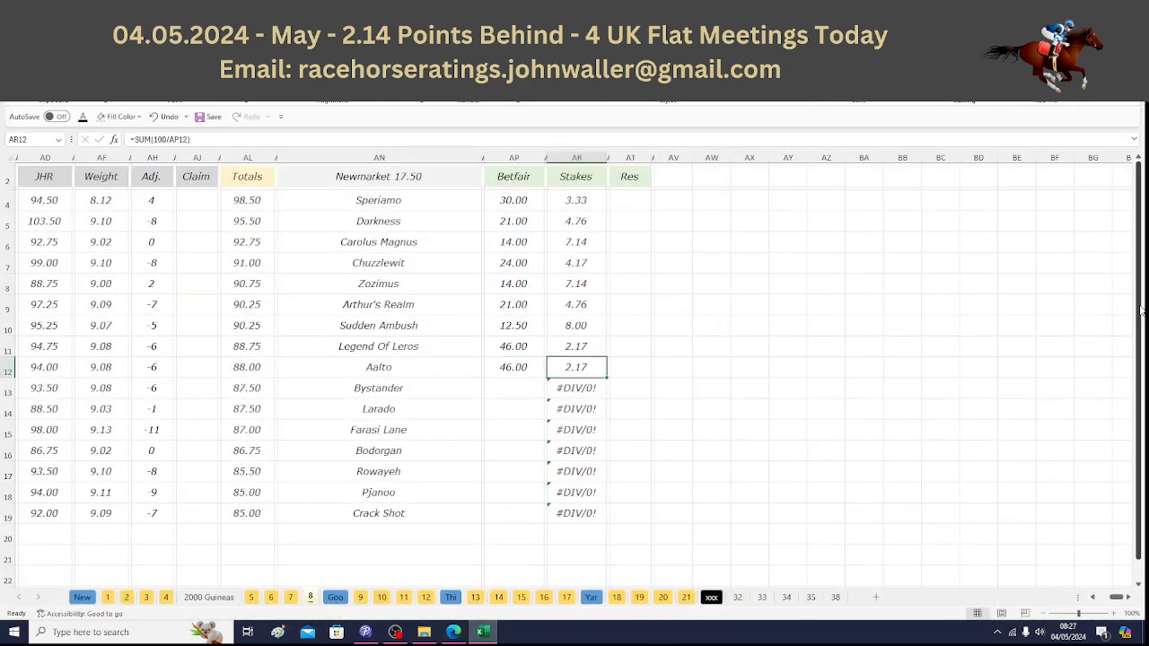
drag(585, 197, 584, 361)
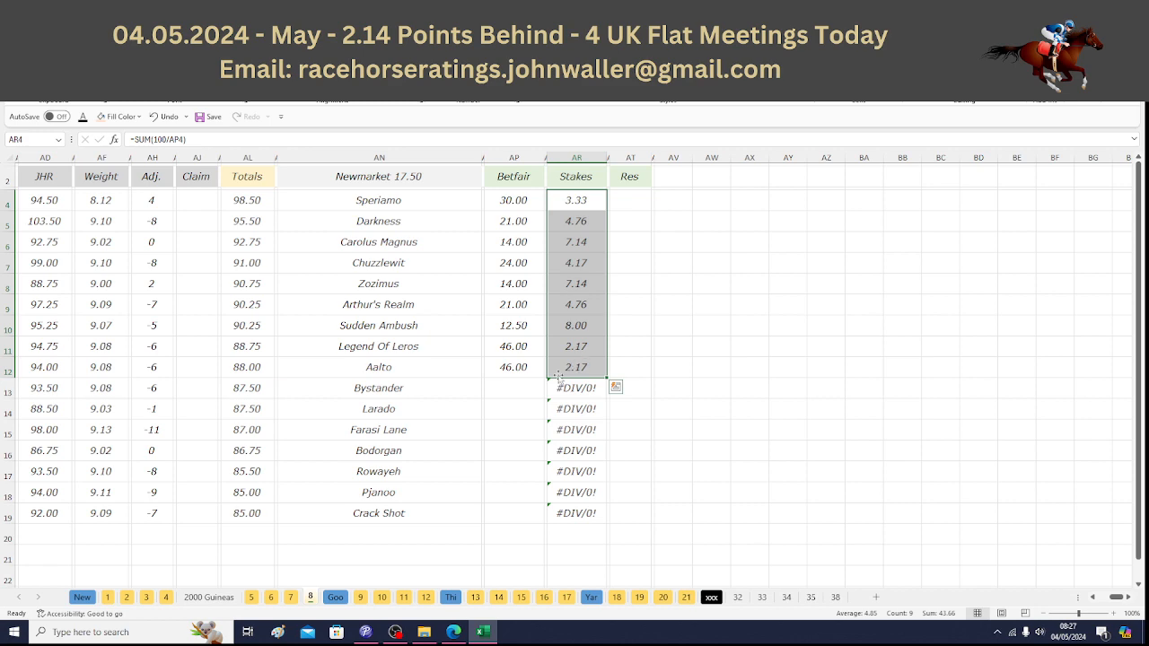
Step: Look up Bystander's back odds on Matchbook and enter 13.5 as its Betfair price in Excel
click(515, 389)
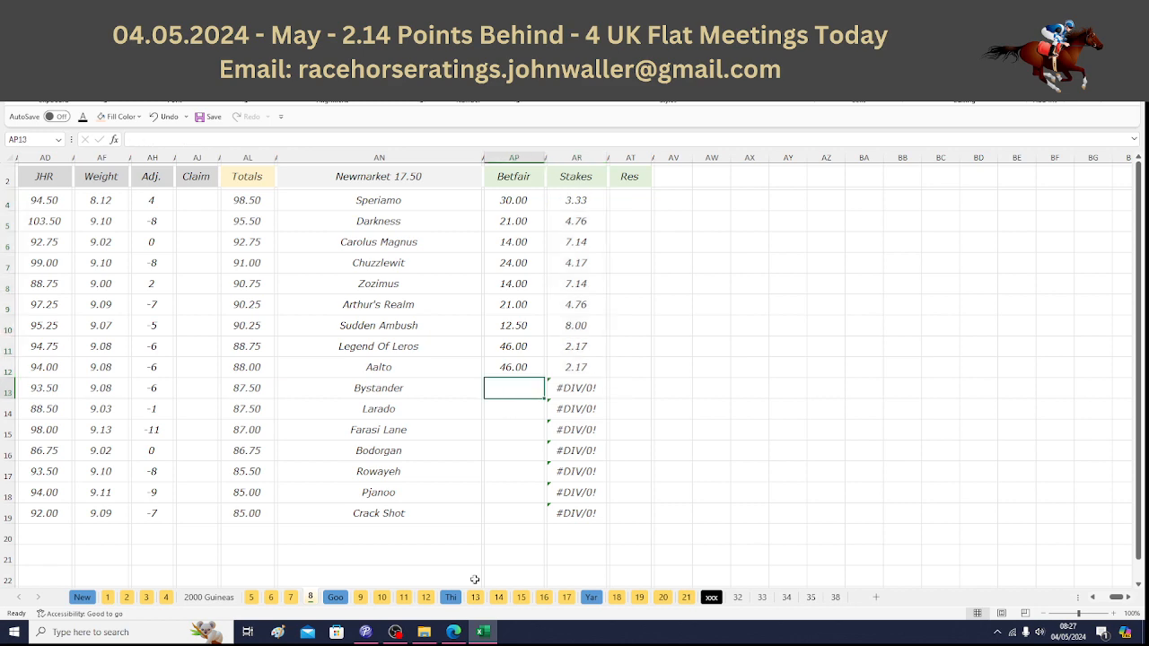
click(458, 635)
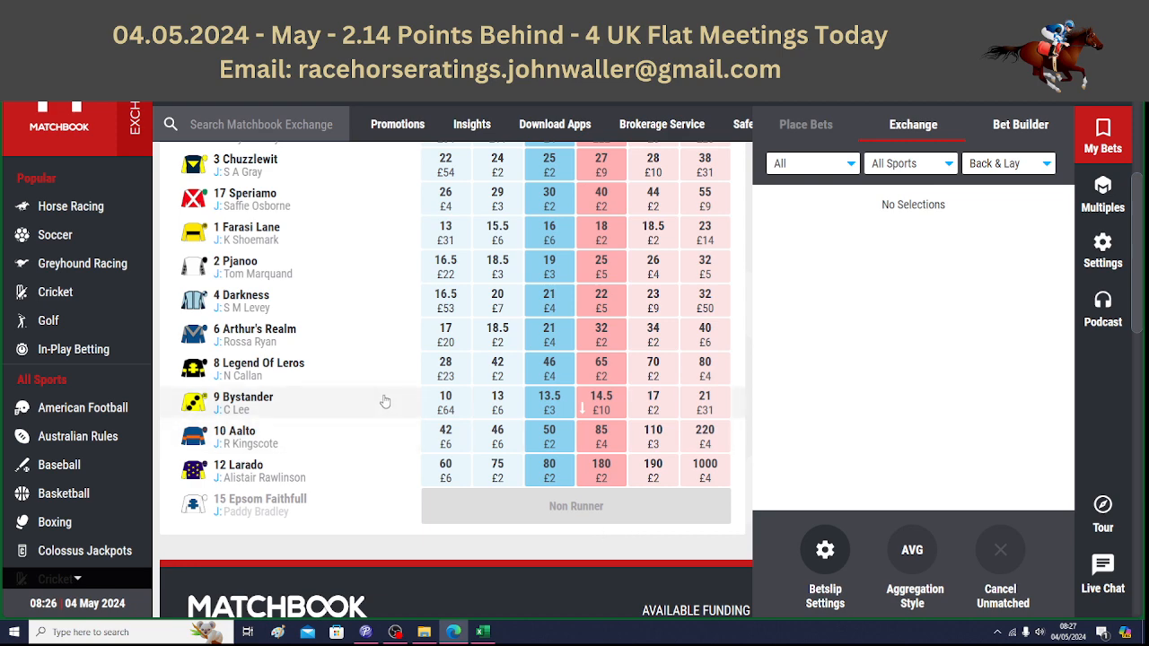
click(483, 632)
text(13.5)
key(Return)
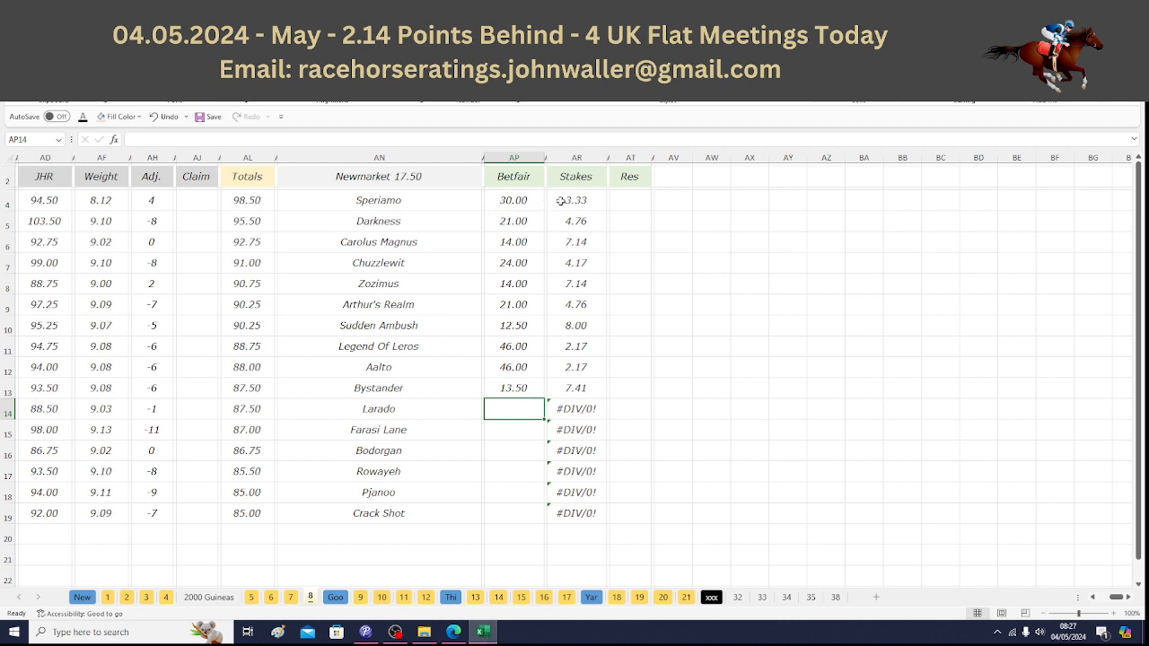
Step: Total the stakes from Speriamo to Aalto and overwrite Bystander's stake with 6.34
drag(562, 200, 570, 367)
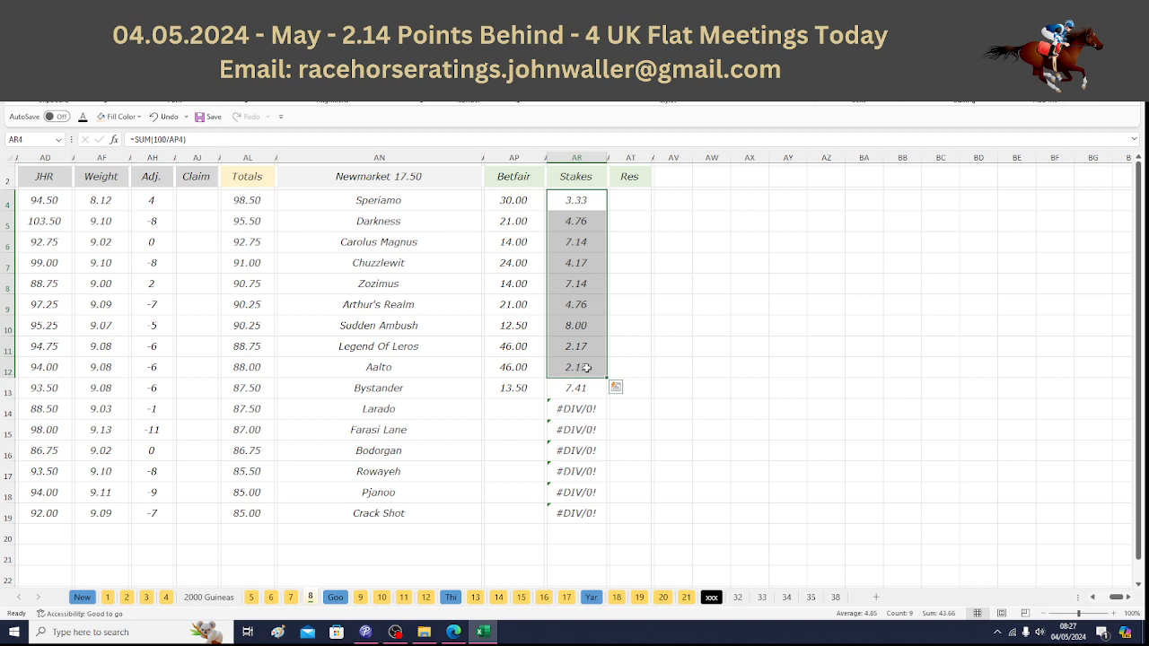
click(575, 391)
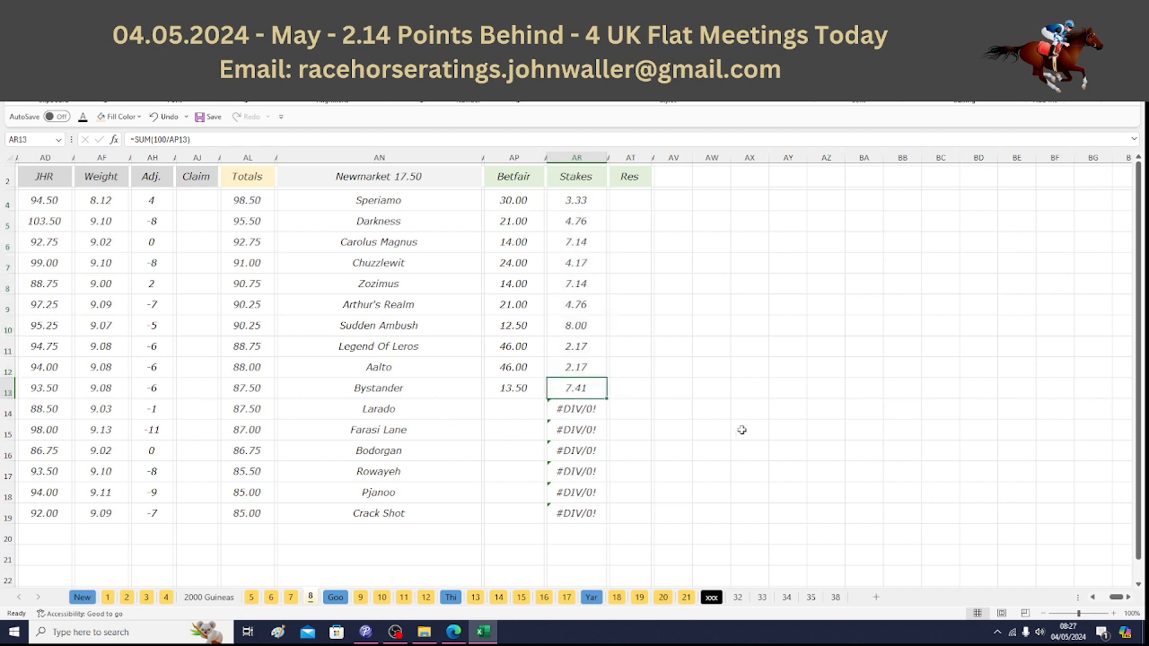
text(6.34)
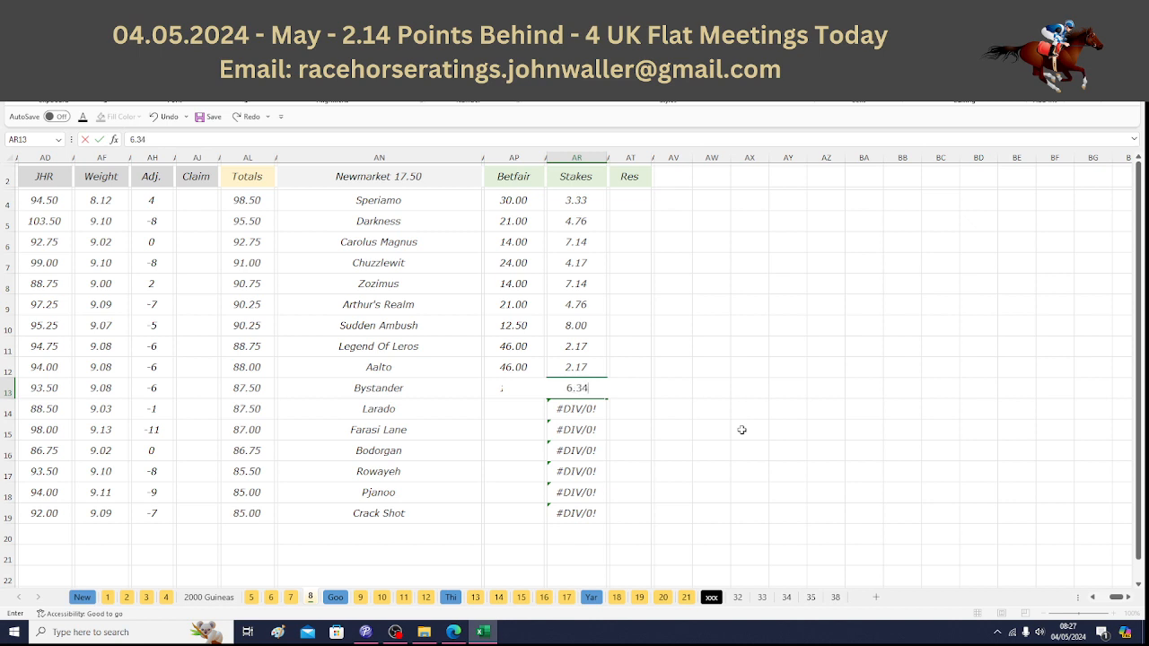
key(Return)
key(Down)
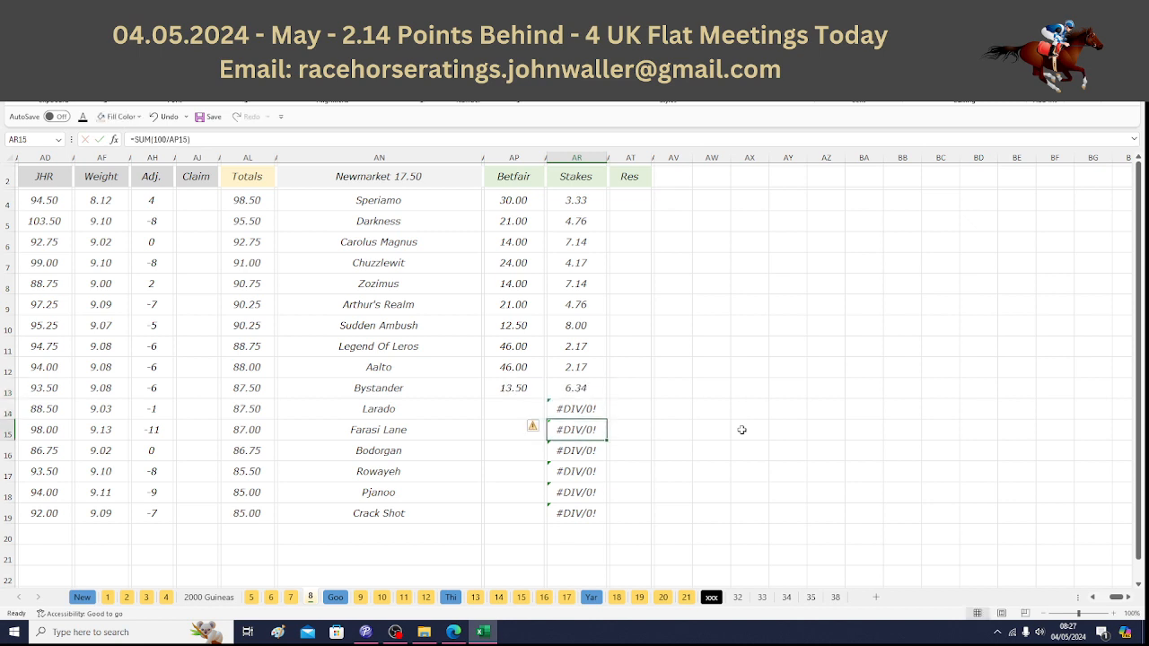
Step: Recheck the stakes total from Speriamo to Aalto and review the ten priced runners from Speriamo down to Bystander
click(585, 219)
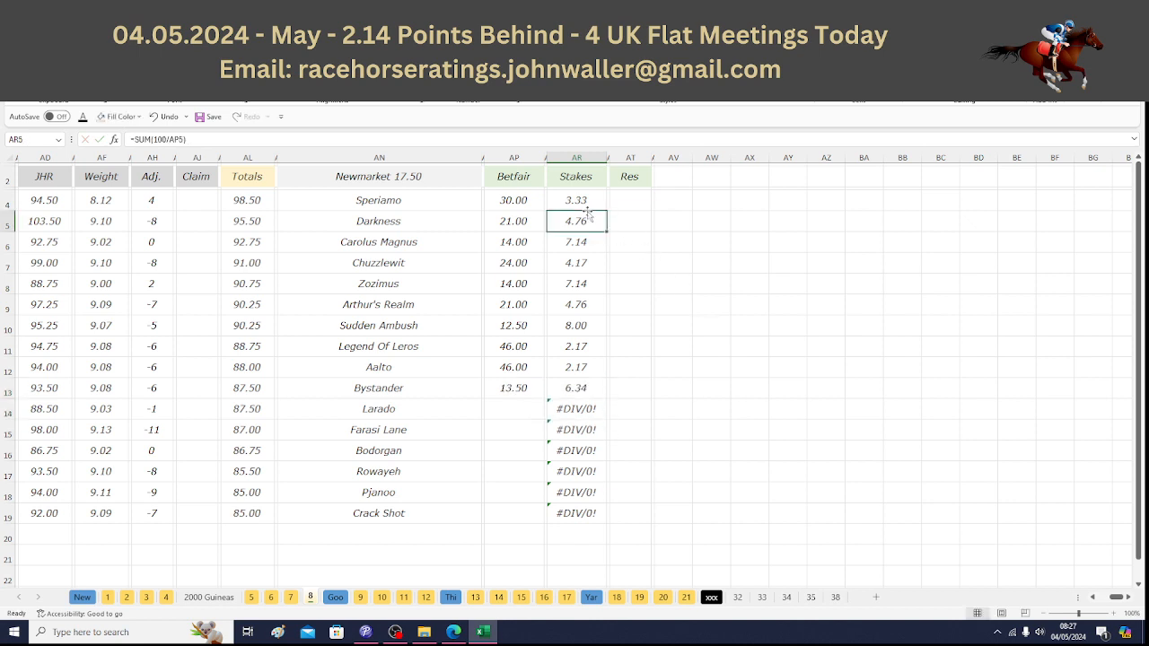
drag(581, 204, 577, 360)
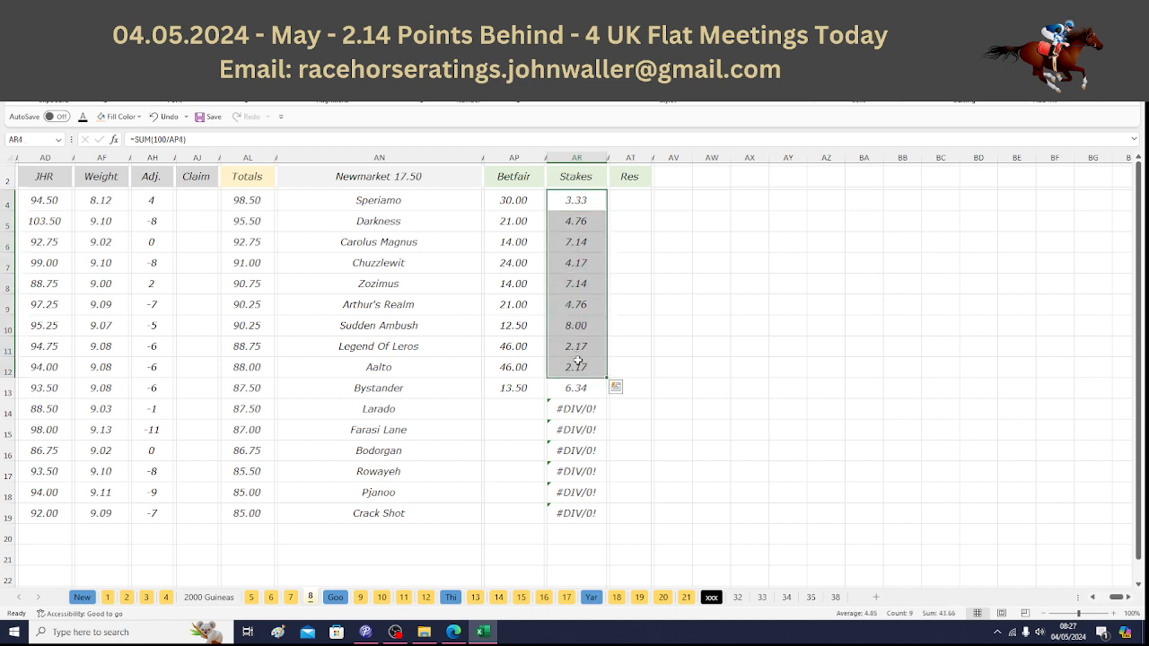
click(424, 203)
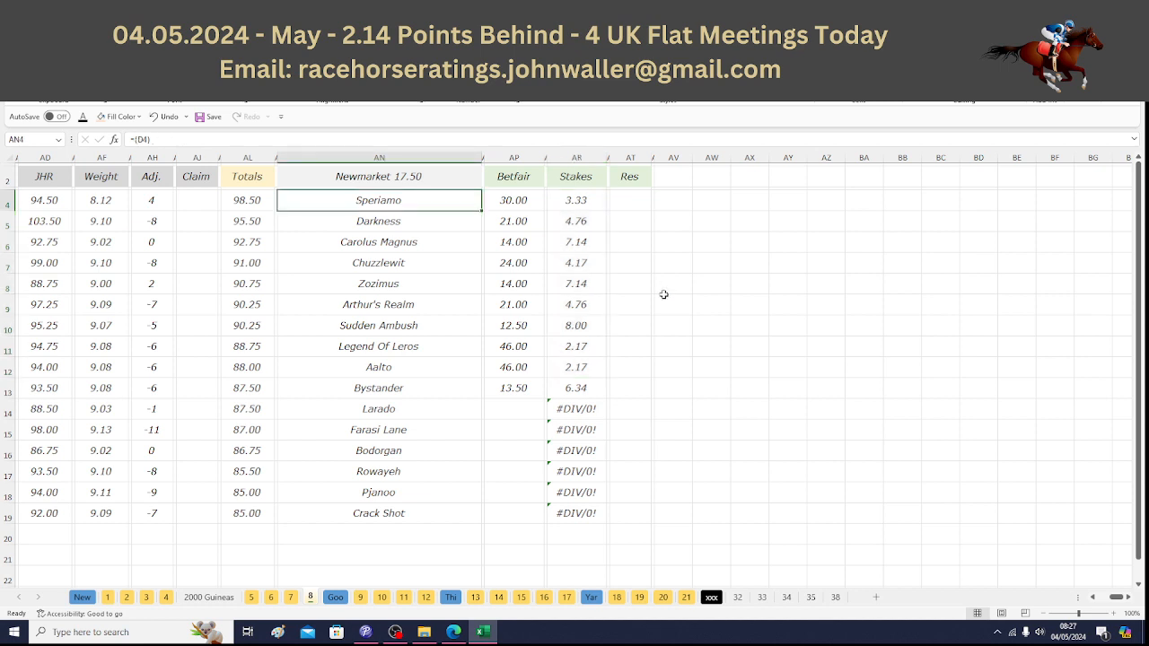
key(Down)
key(Down)
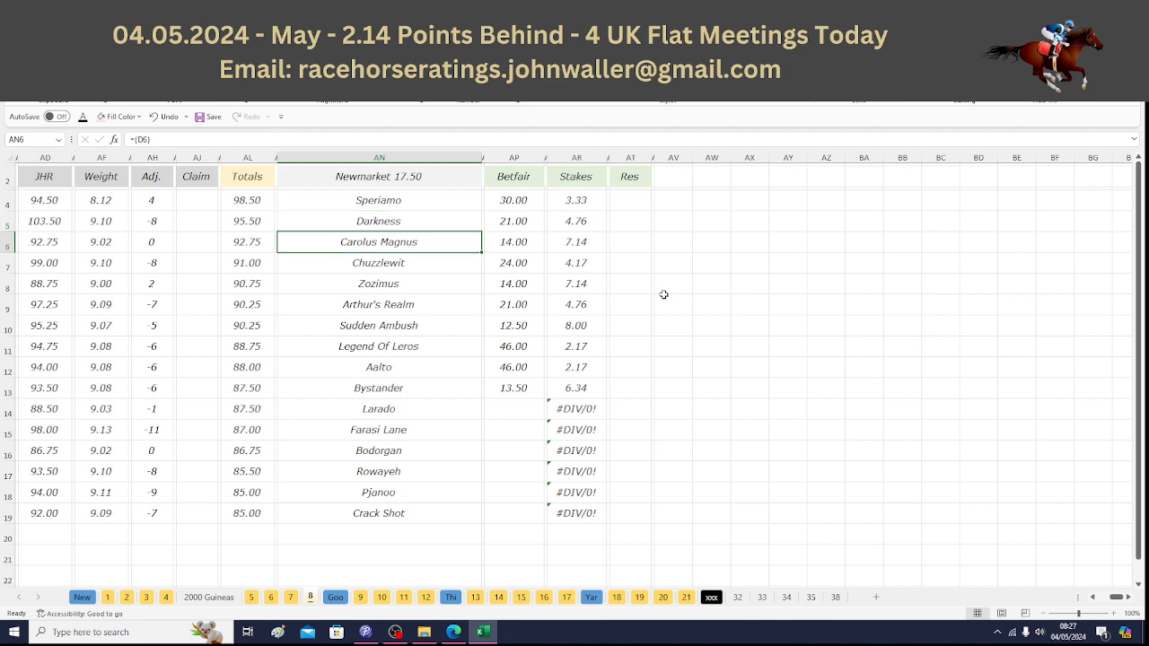
key(Down)
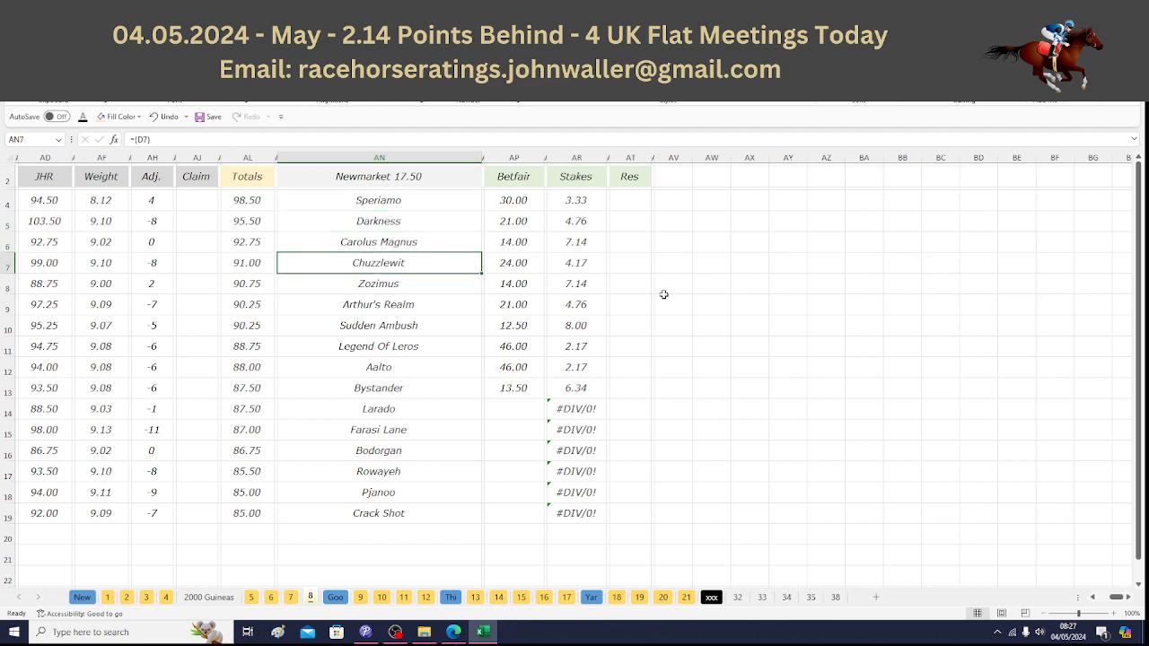
key(Down)
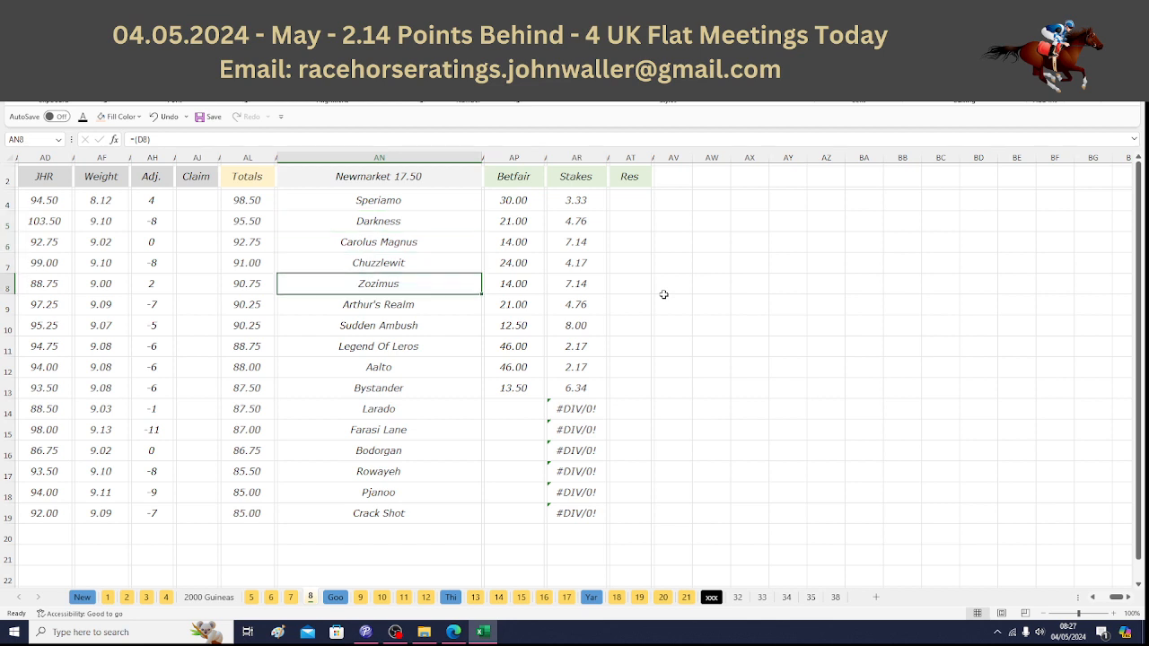
key(Down)
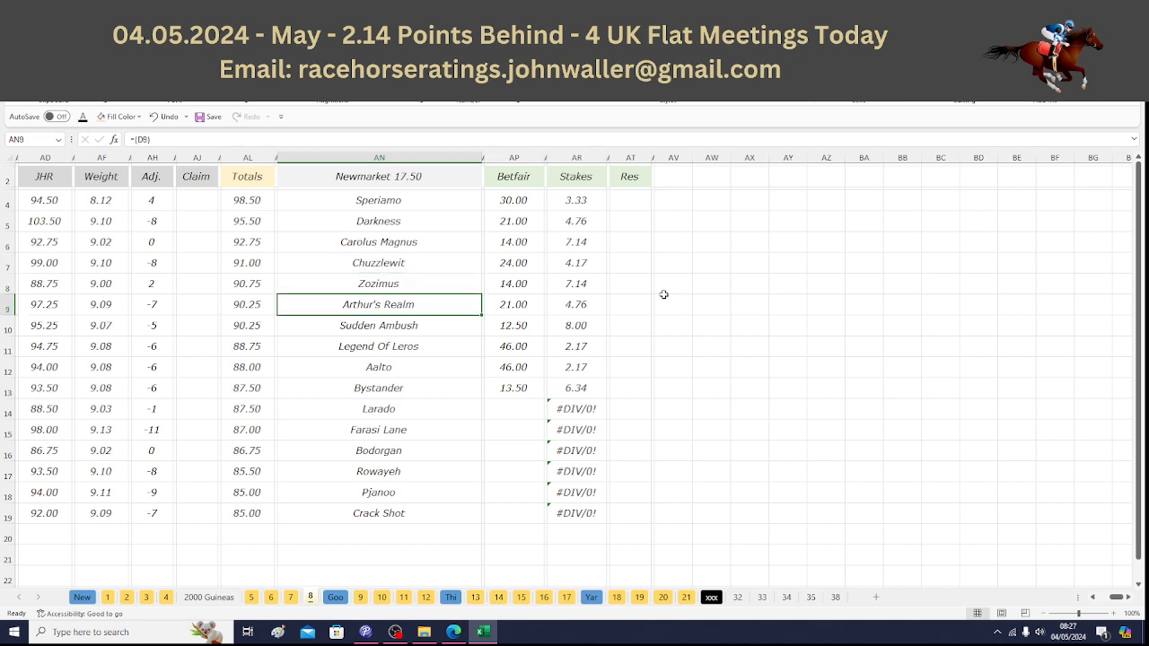
key(Down)
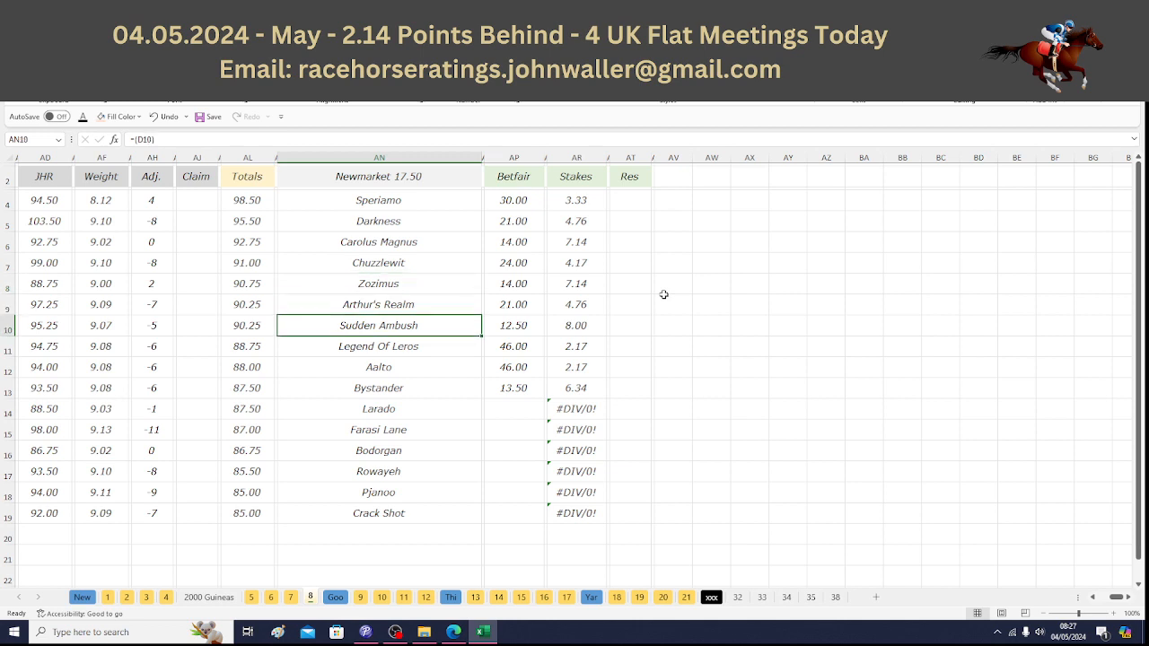
key(Down)
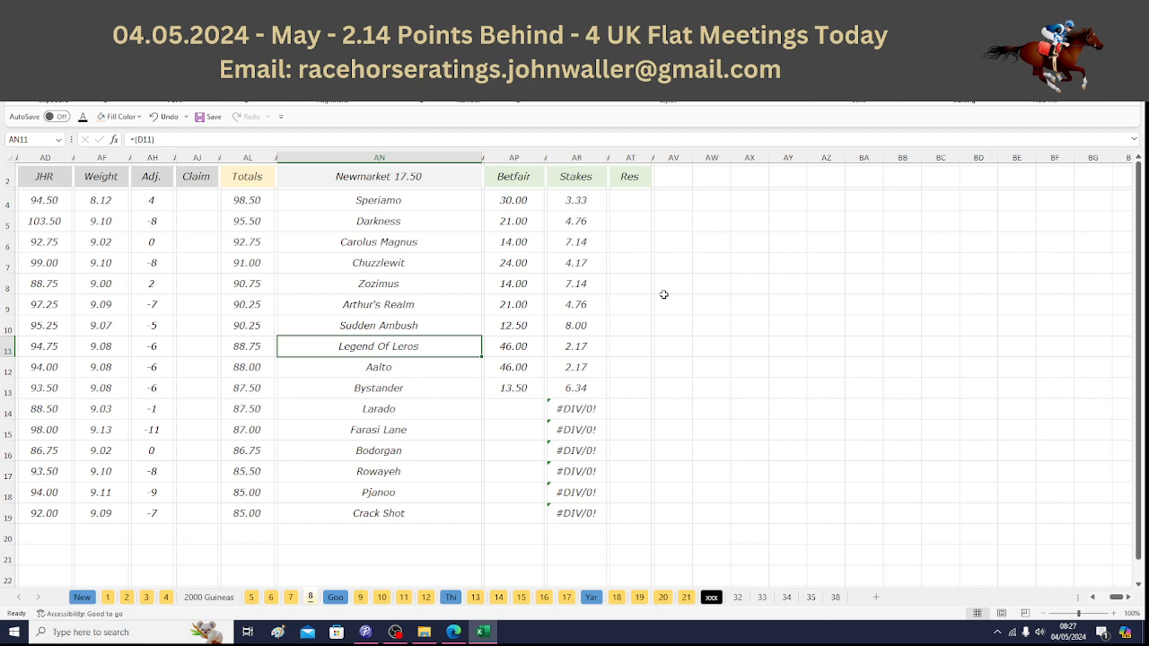
key(Down)
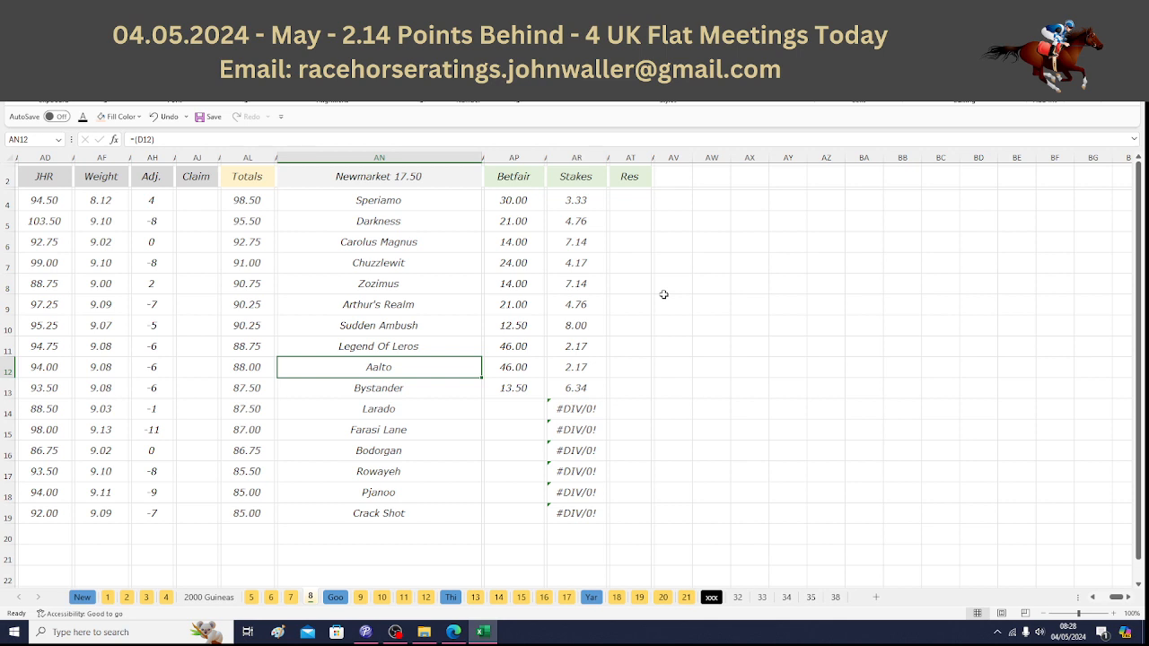
key(Down)
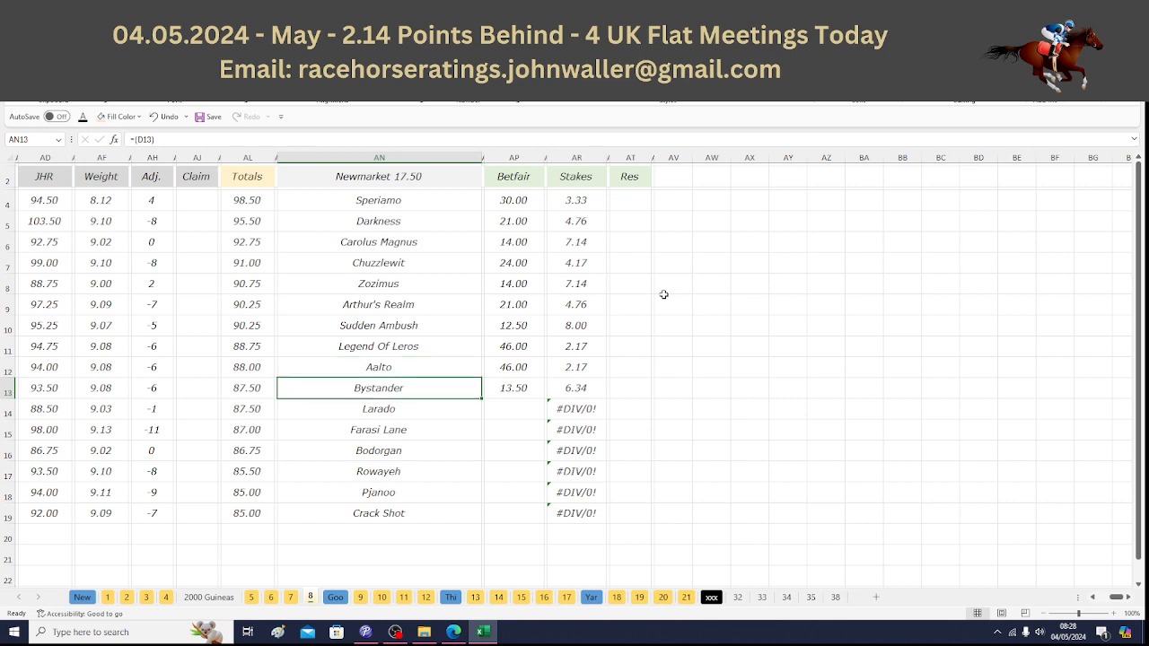
Step: Save the workbook and go to sheet 1 with the Newmarket 13.10 race
click(62, 181)
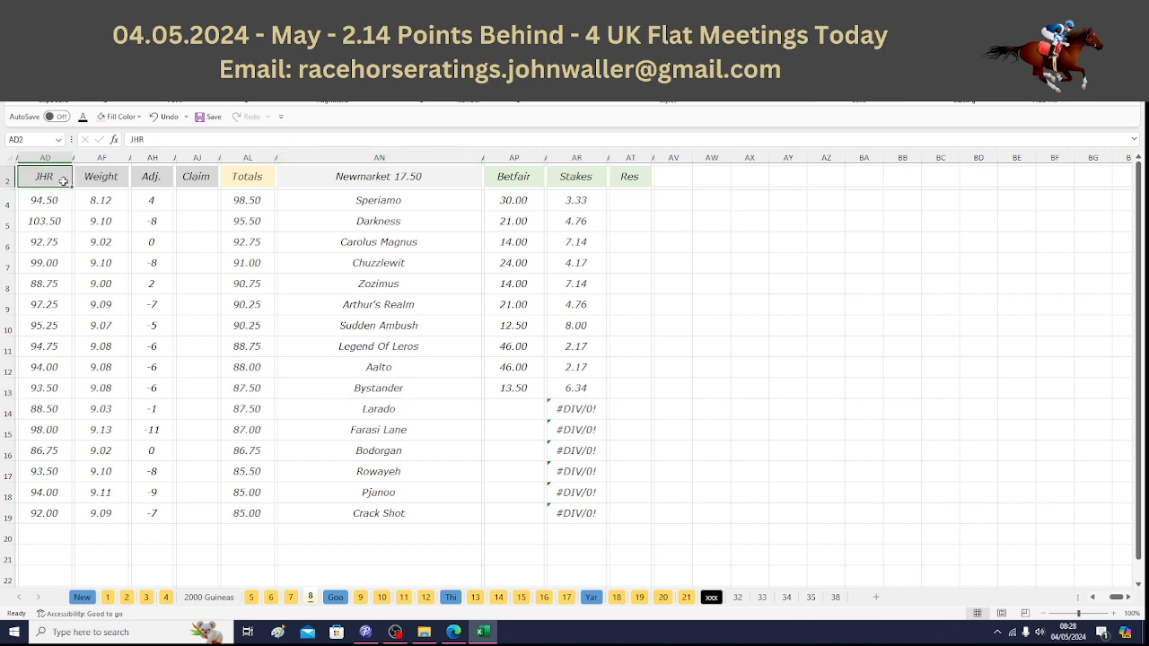
click(204, 119)
click(109, 597)
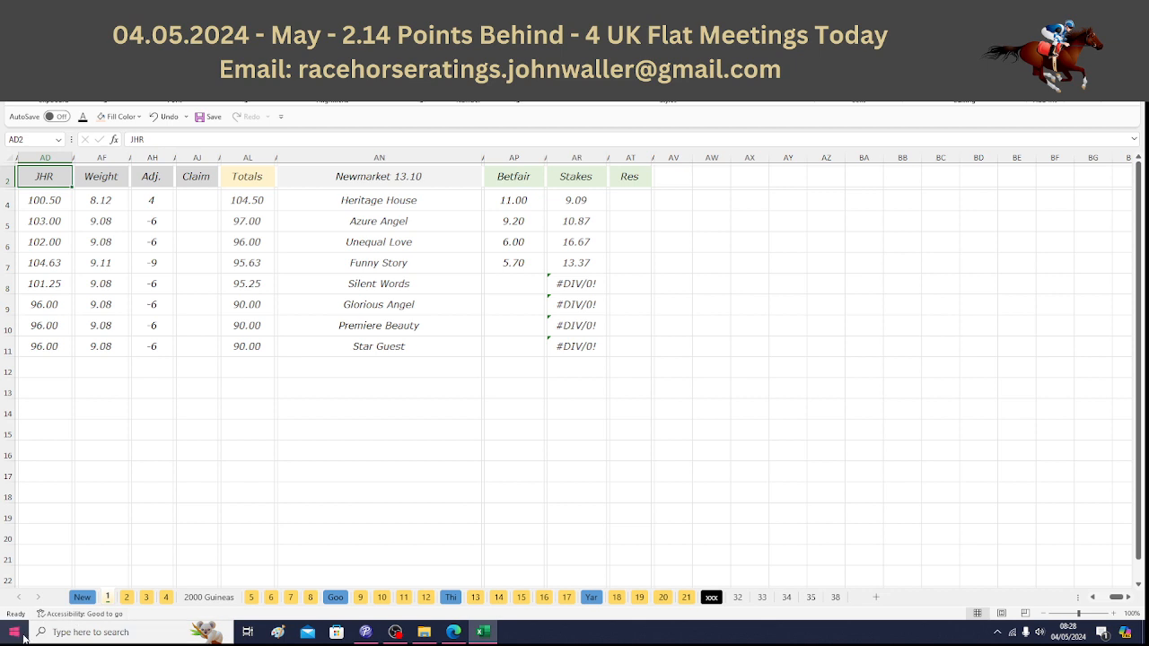
Step: Open the Windows Calculator and multiply Funny Story's 13.37 stake by its Betfair price of 5.7
key(super)
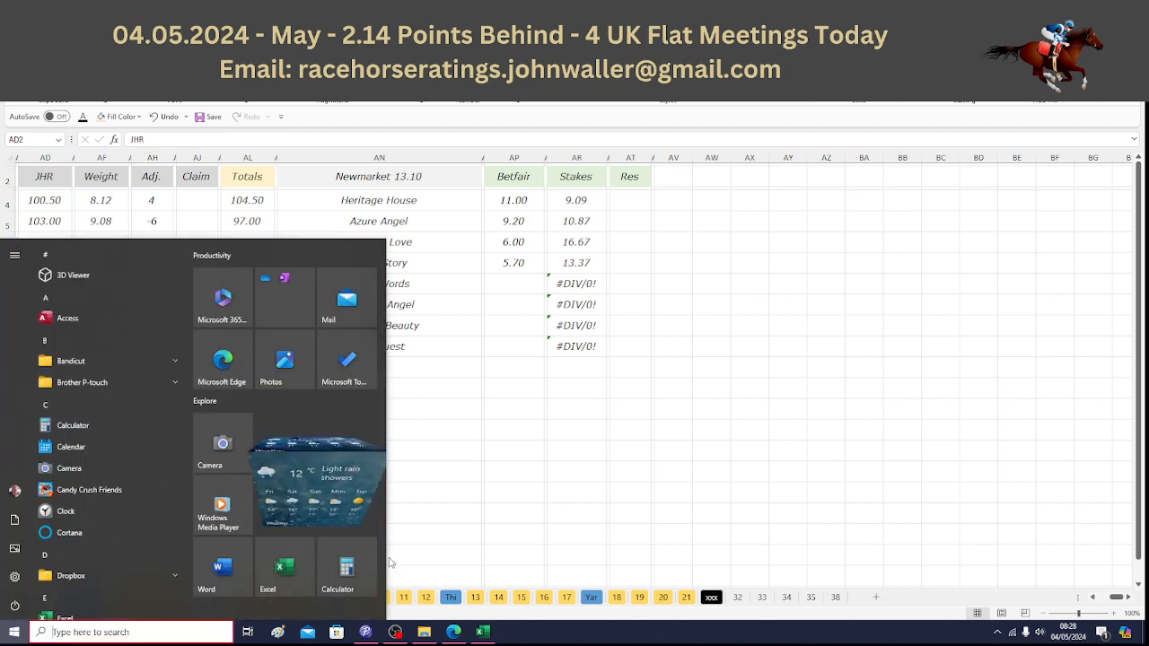
click(357, 584)
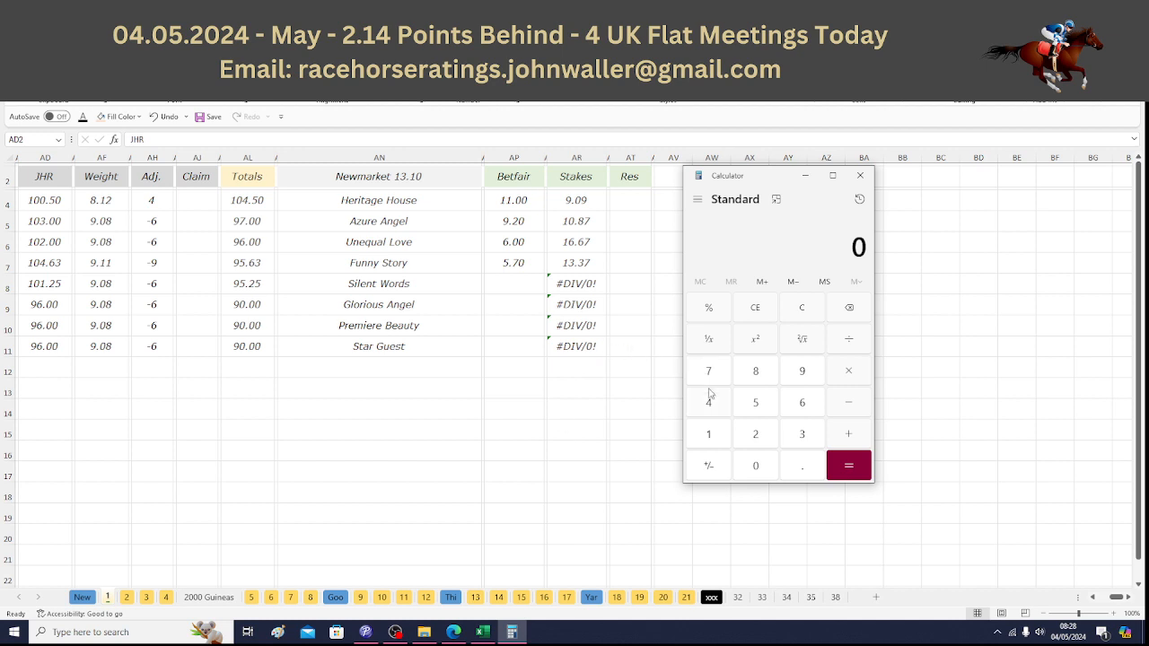
click(727, 435)
click(802, 431)
click(798, 432)
click(849, 309)
click(802, 461)
click(799, 440)
click(709, 371)
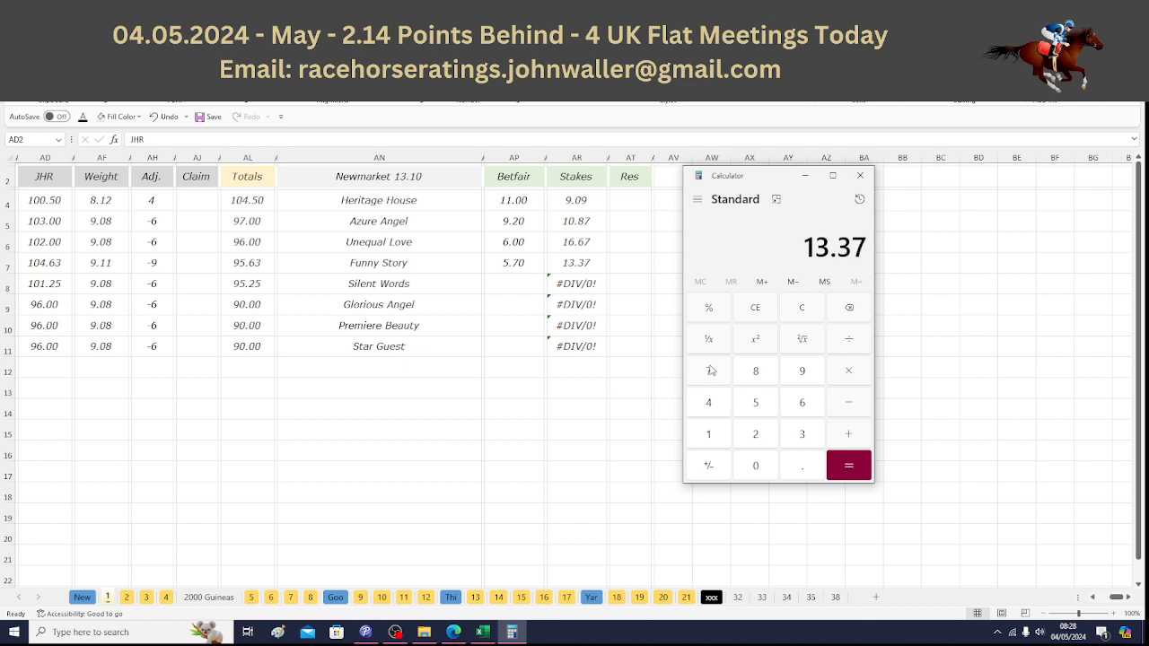
click(838, 372)
click(765, 404)
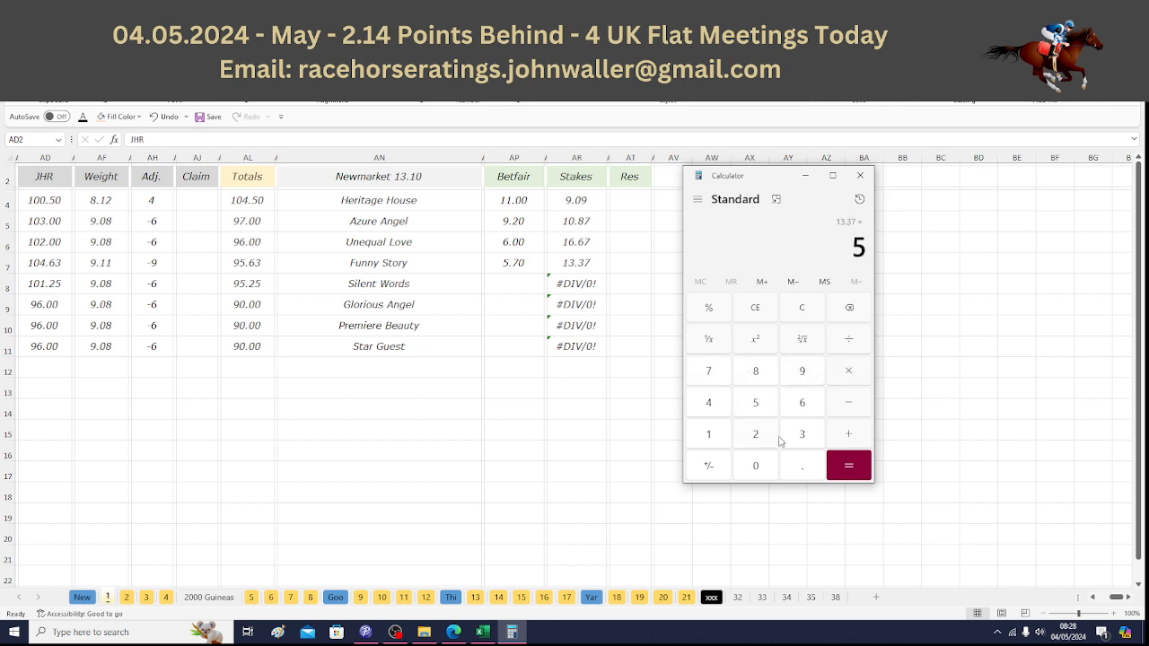
click(789, 462)
click(715, 381)
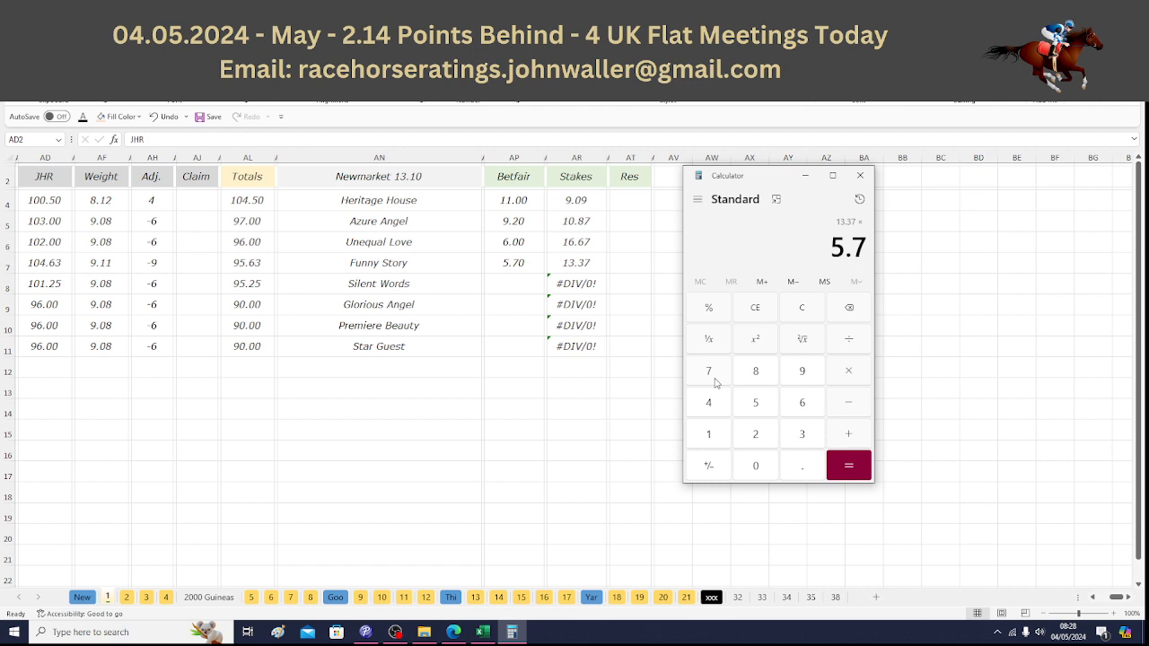
click(840, 474)
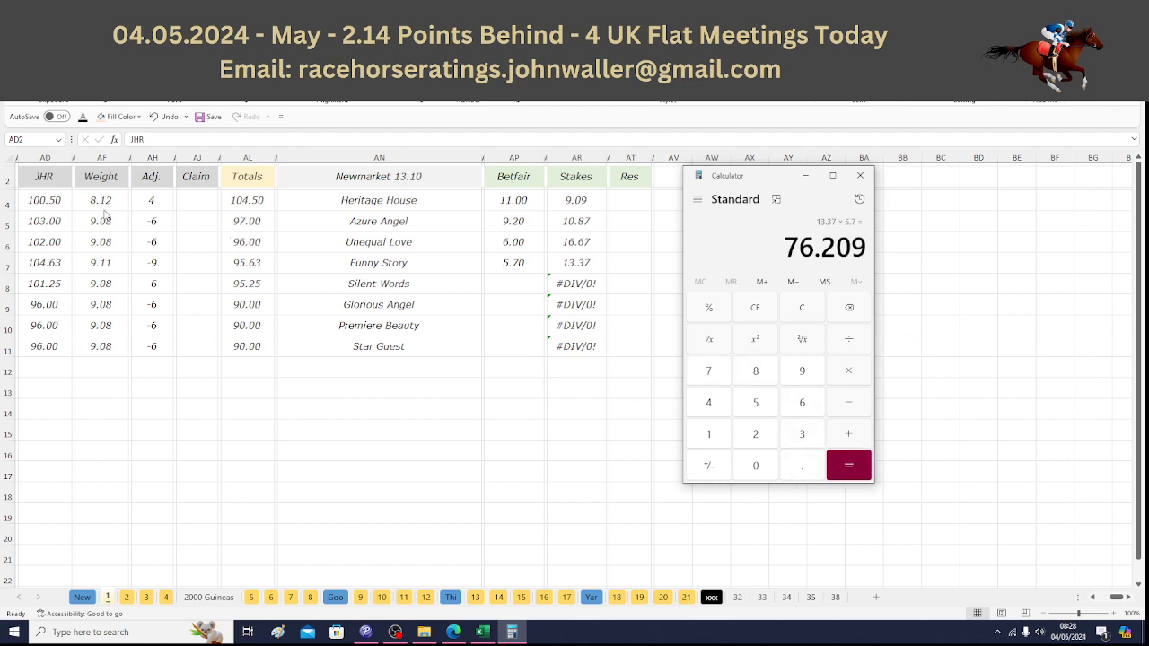
Step: Return to Excel, go to sheet 2 with the Newmarket 13.45 race and review the priced runners from Rabaah to Aberama Gold's stake
click(53, 180)
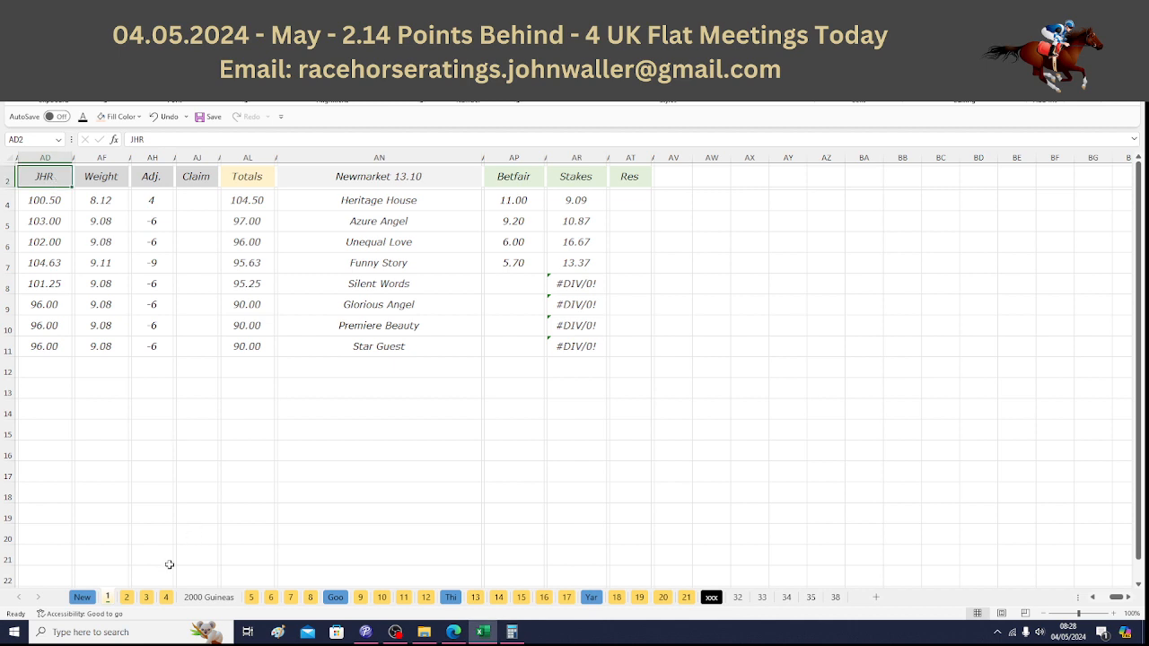
click(127, 598)
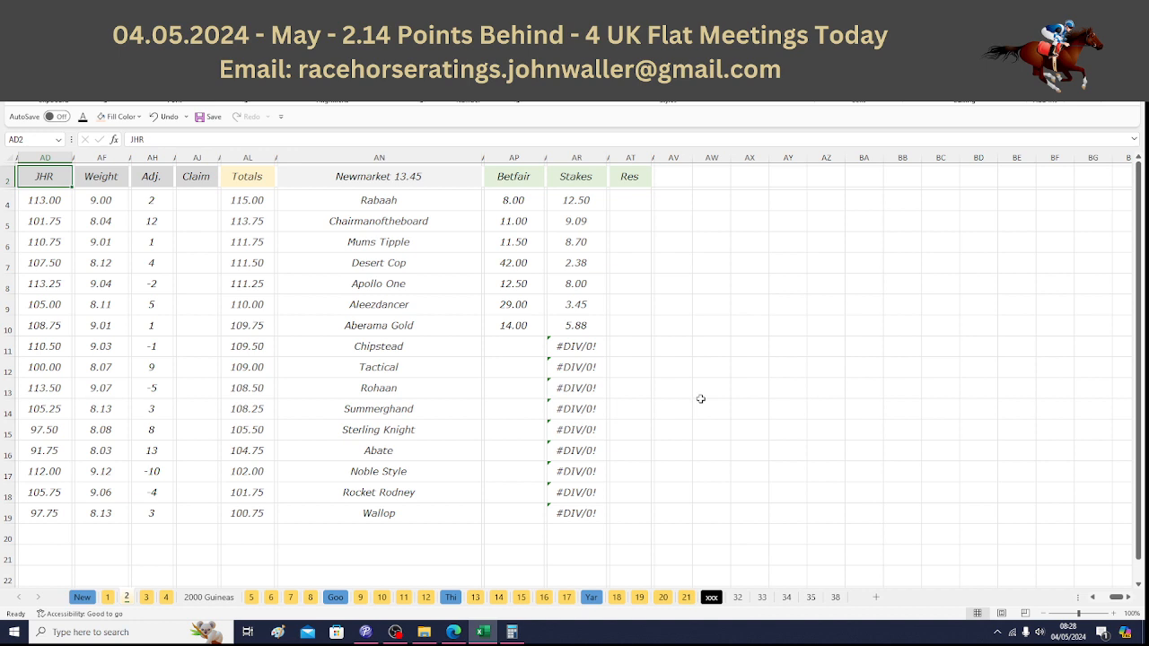
click(393, 202)
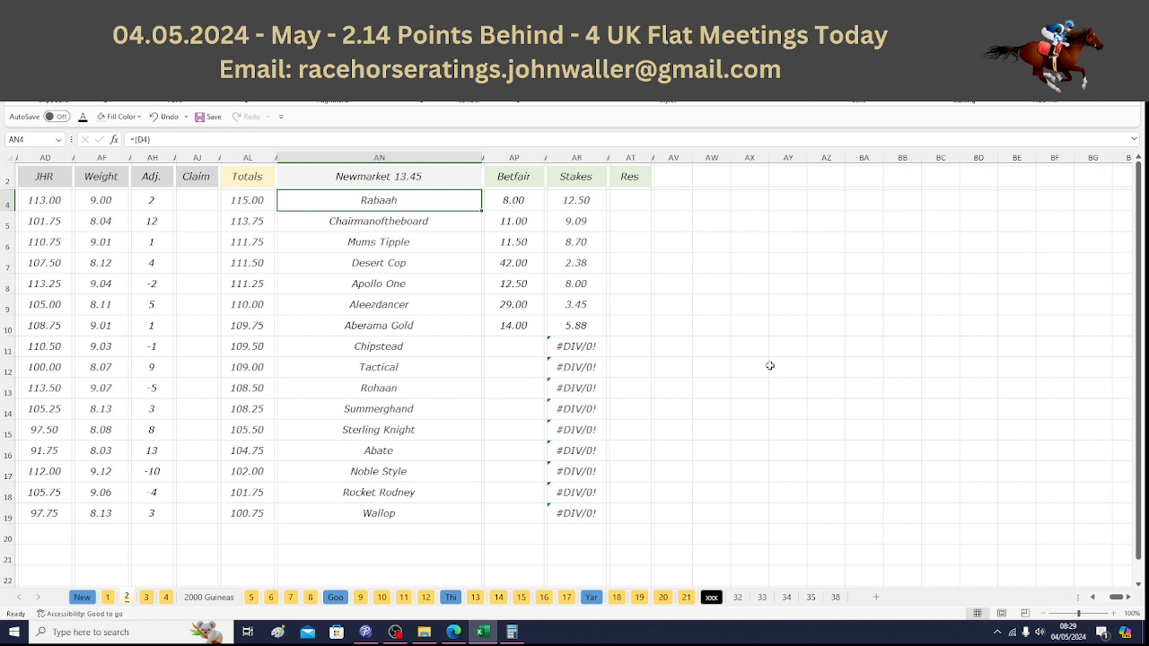
key(Down)
key(Down)
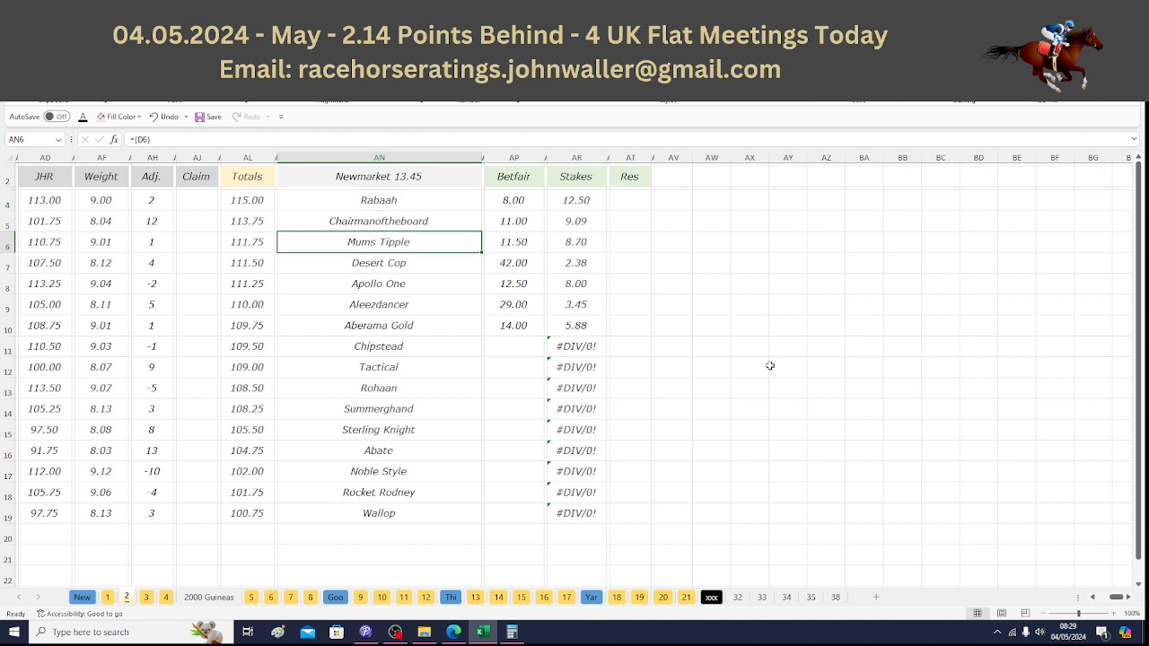
key(Down)
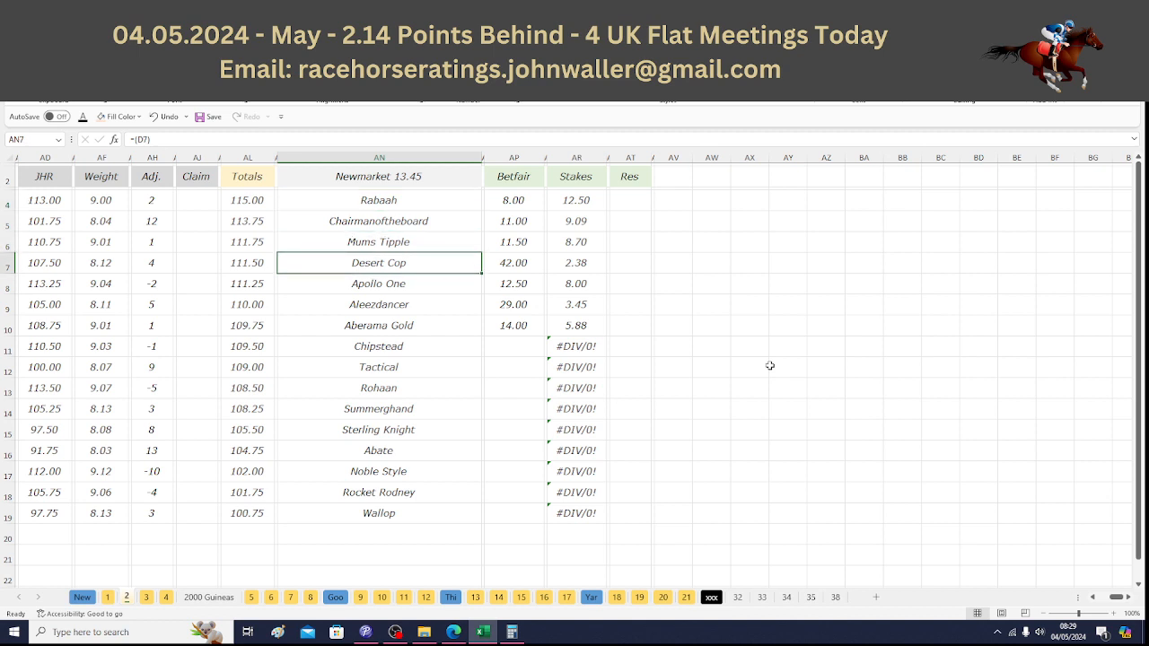
key(Down)
key(Down)
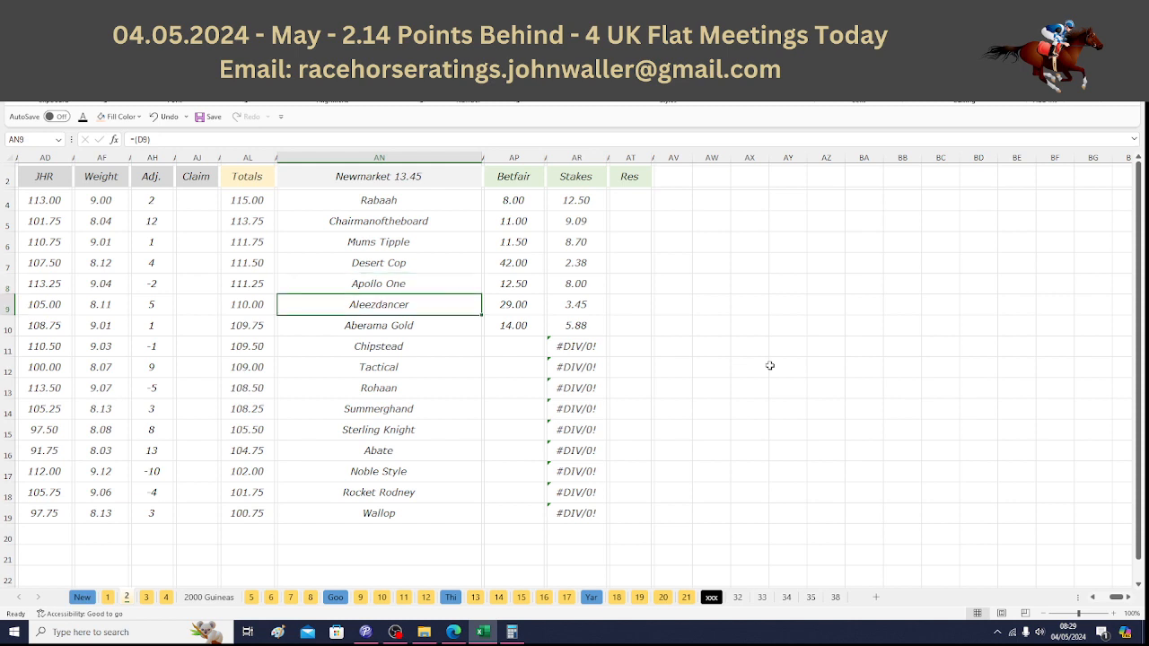
key(Down)
key(Right)
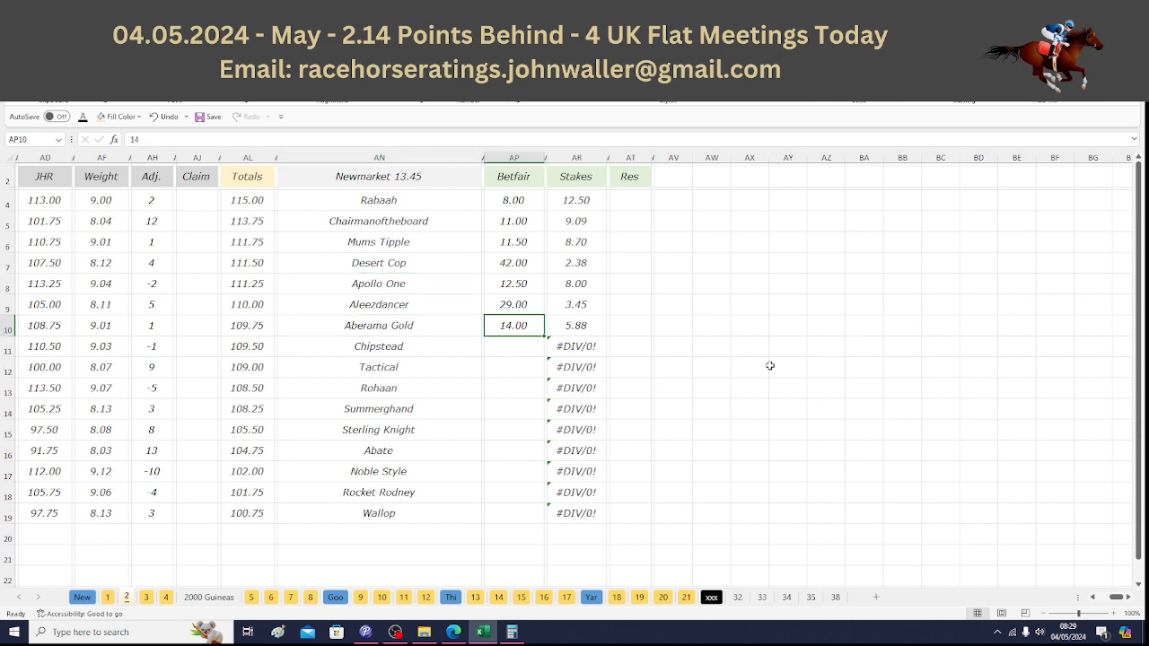
key(Right)
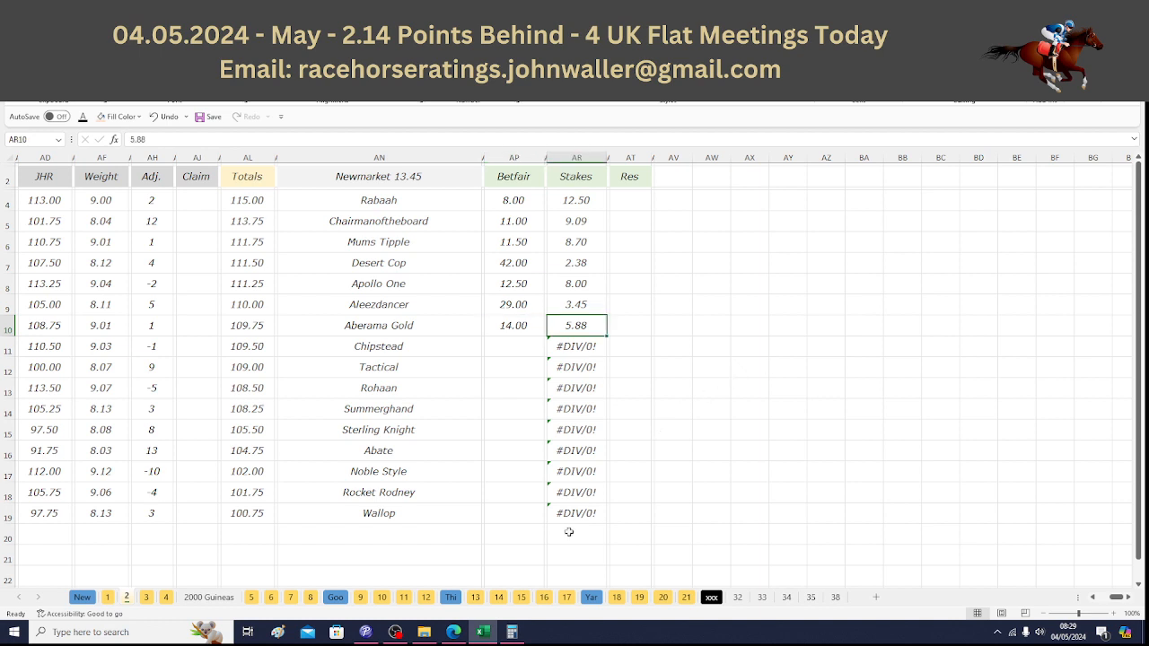
Step: Switch to the Calculator and multiply Aberama Gold's 5.88 stake by its Betfair price of 14
click(519, 635)
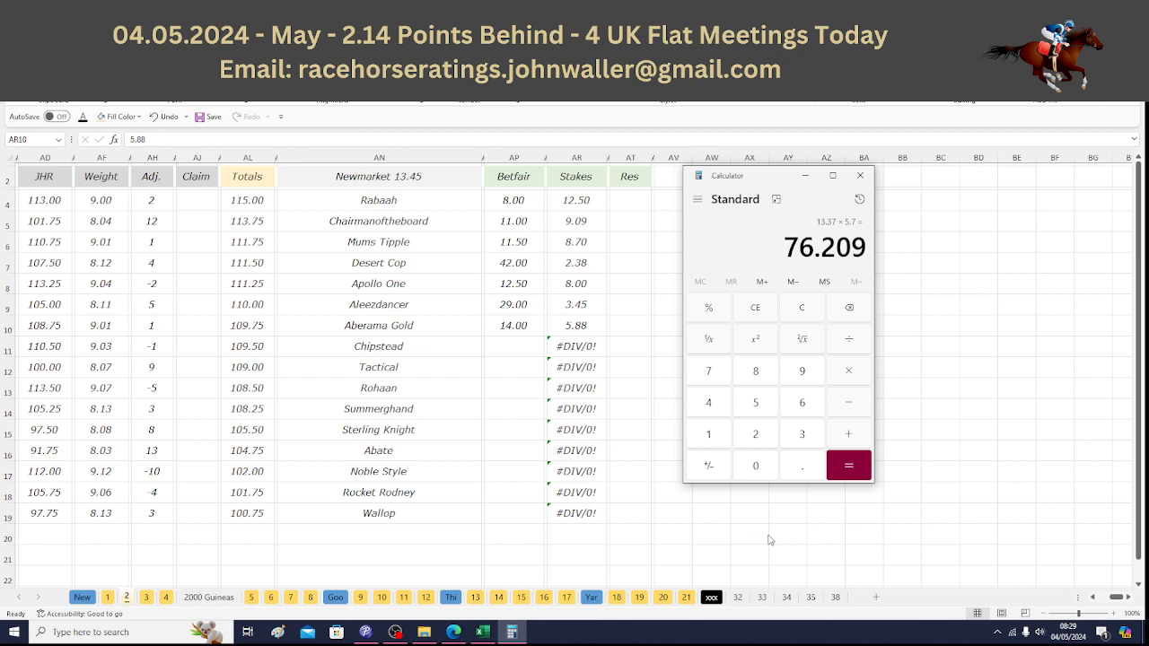
click(761, 406)
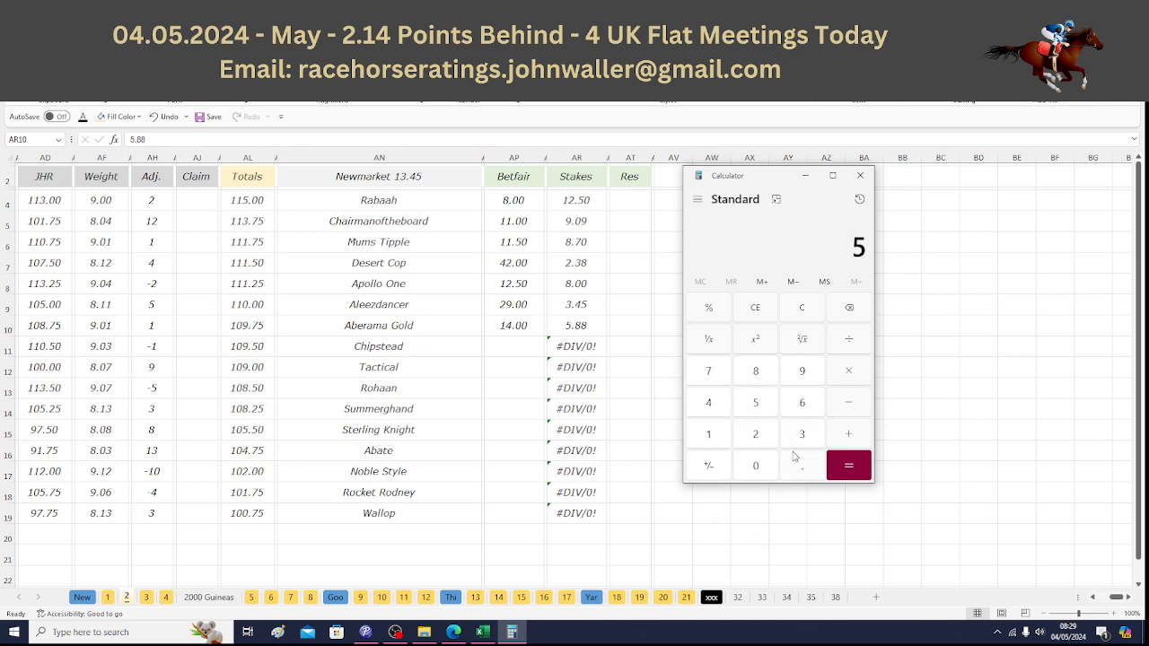
click(795, 463)
double_click(762, 380)
click(843, 377)
click(714, 433)
click(709, 406)
click(844, 467)
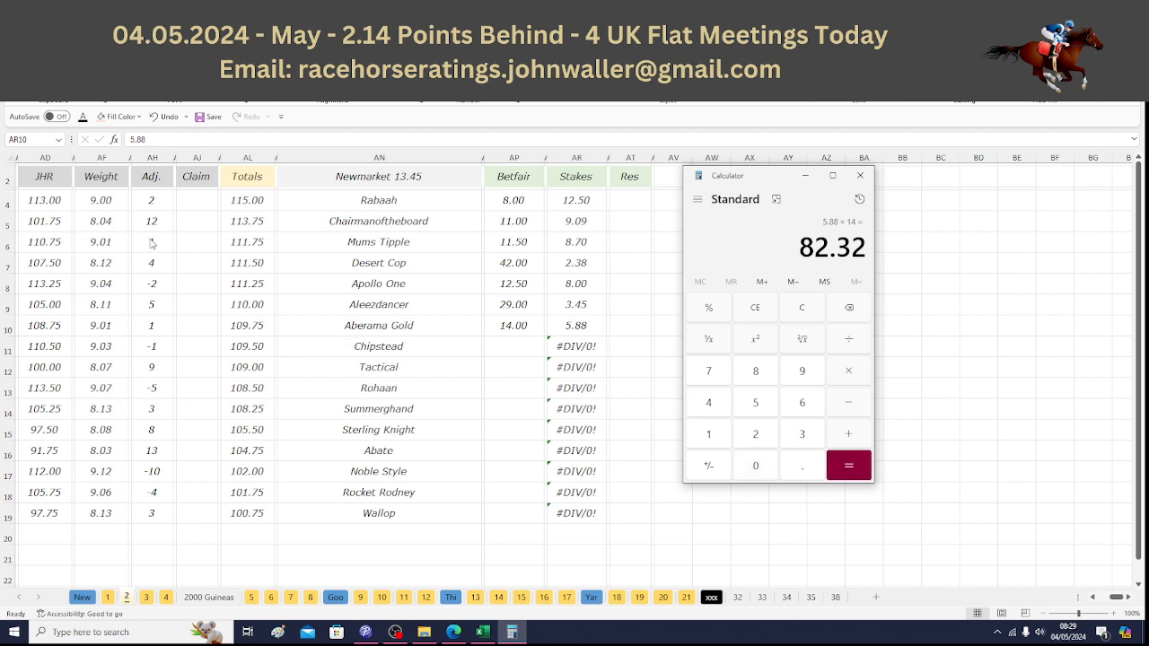
Step: Return to Excel and go to sheet 3 with the Newmarket 14.20 race
click(52, 186)
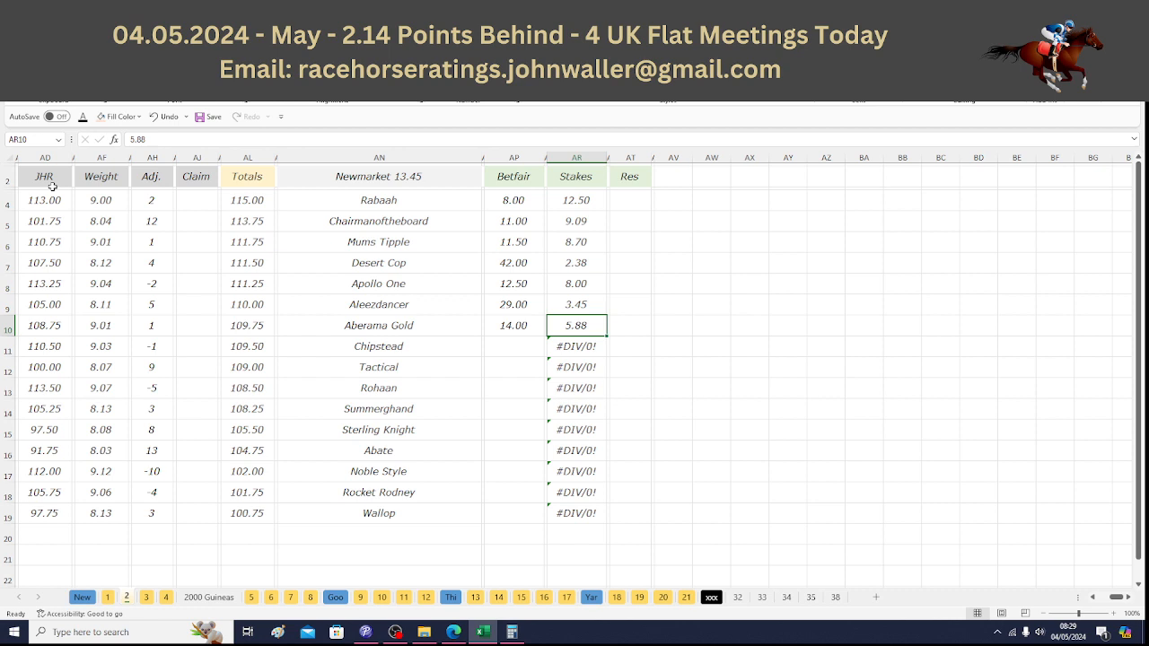
click(49, 182)
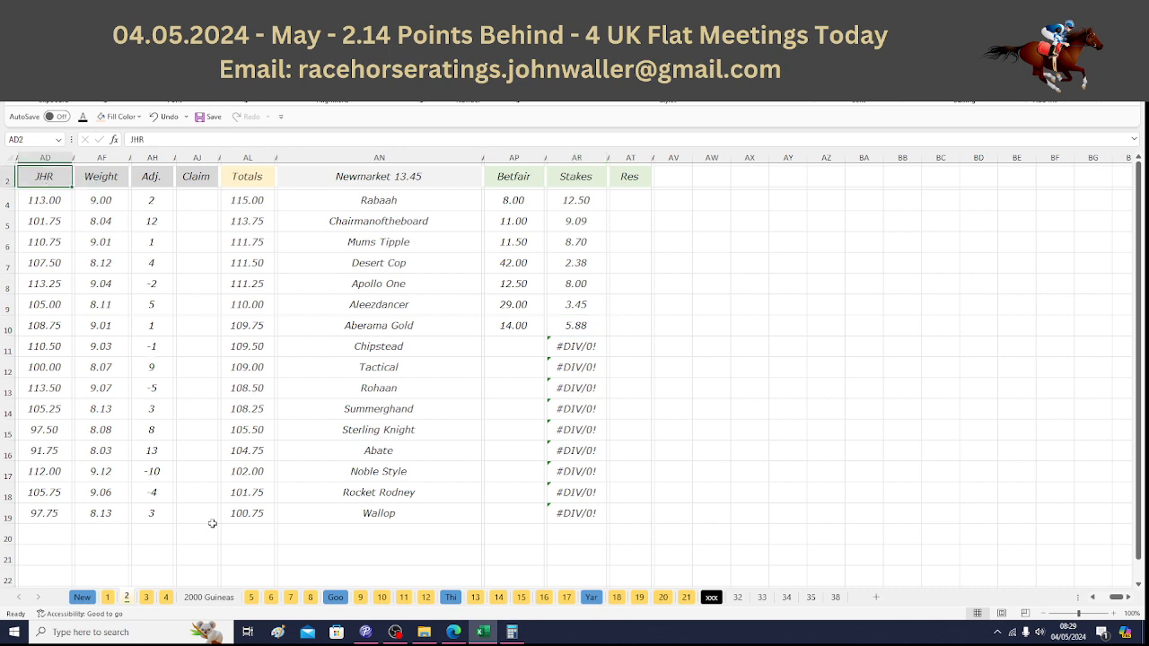
click(147, 598)
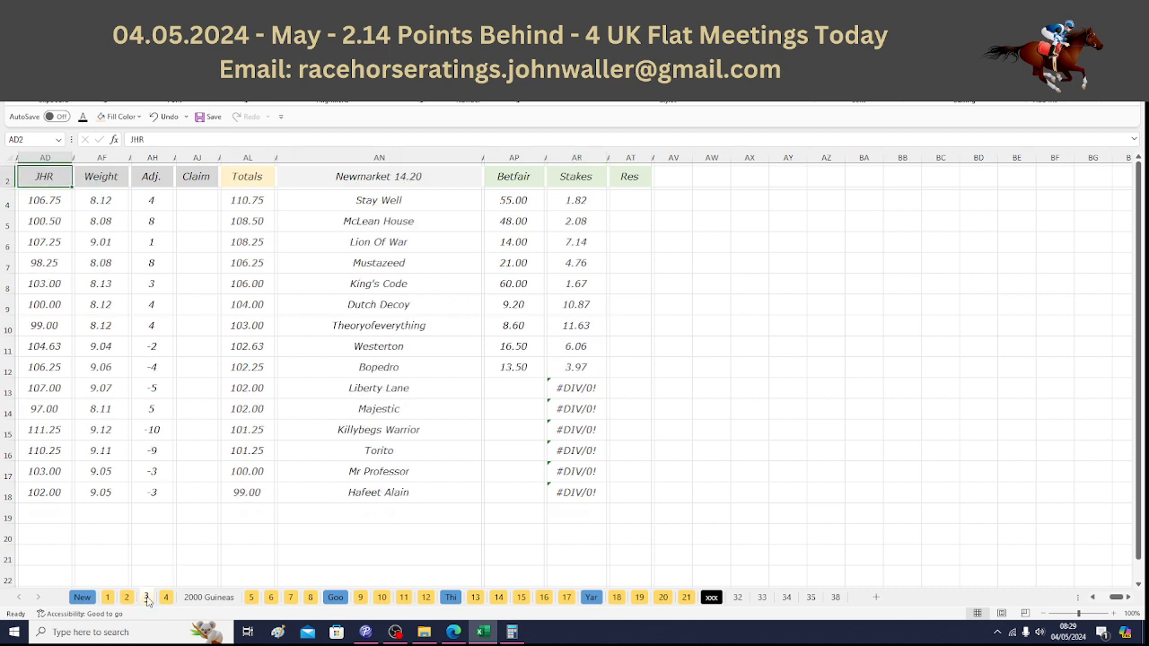
Step: Review the priced runners one by one from Stay Well down to Bopedro, ending on Bopedro's stake
click(445, 180)
click(437, 208)
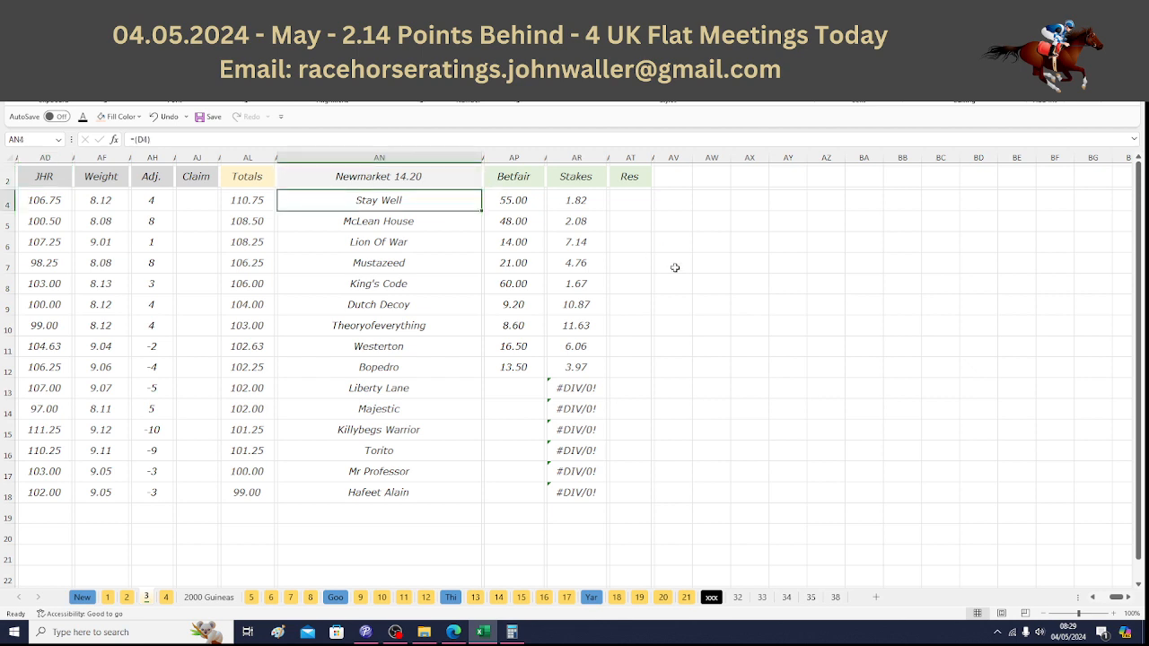
key(Down)
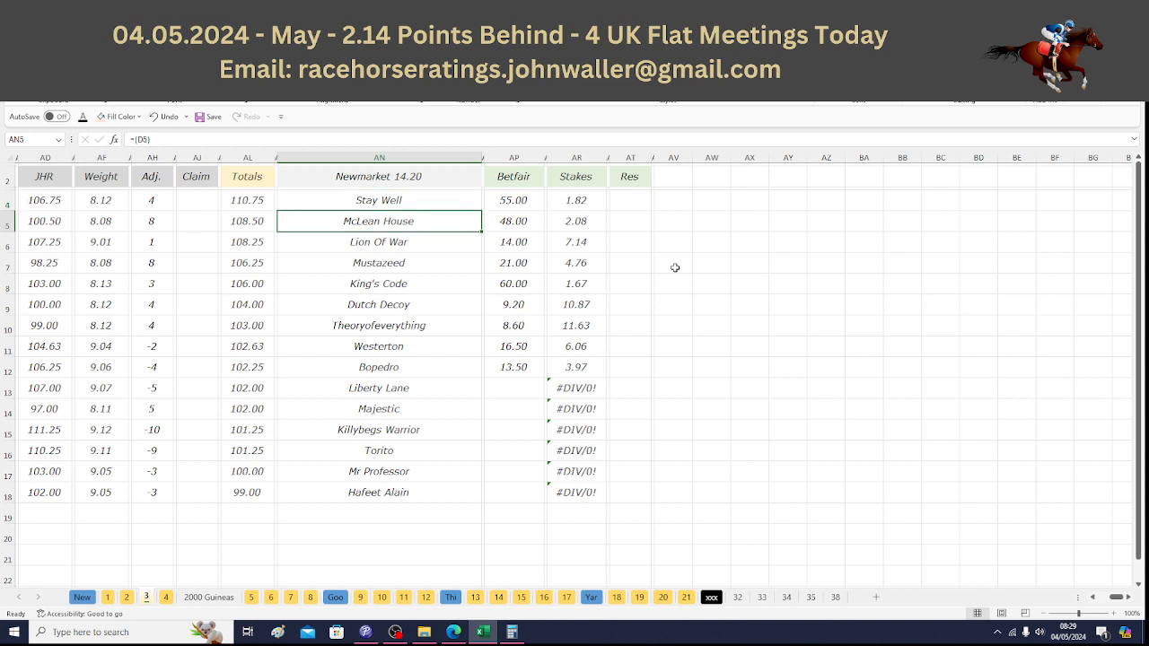
key(Down)
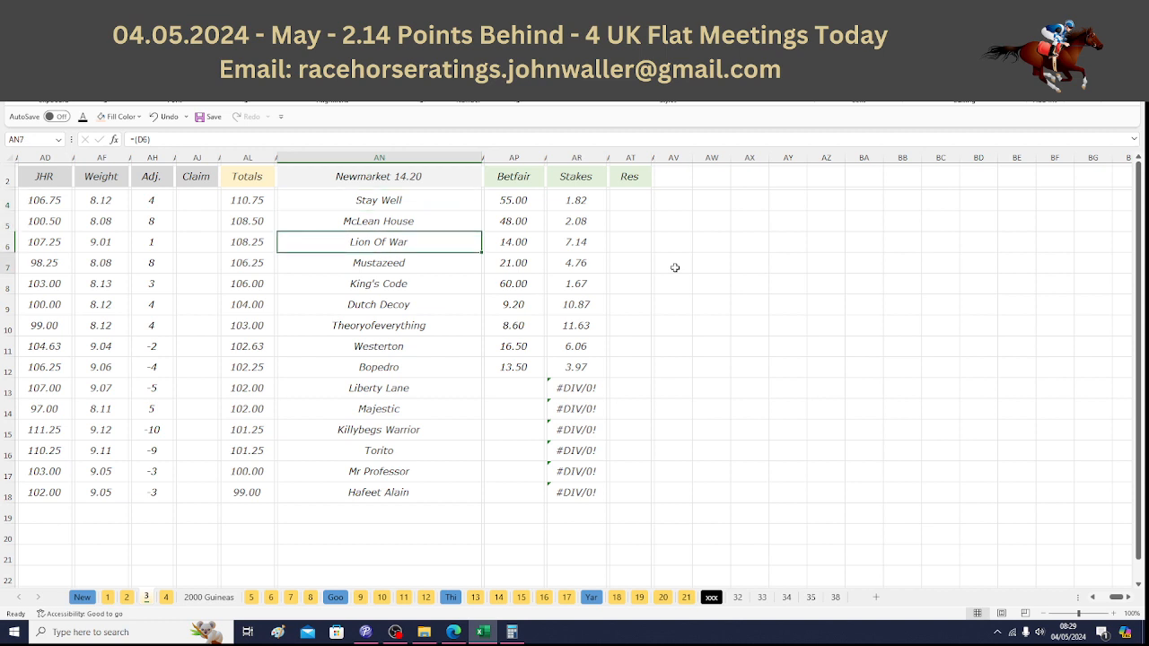
key(Down)
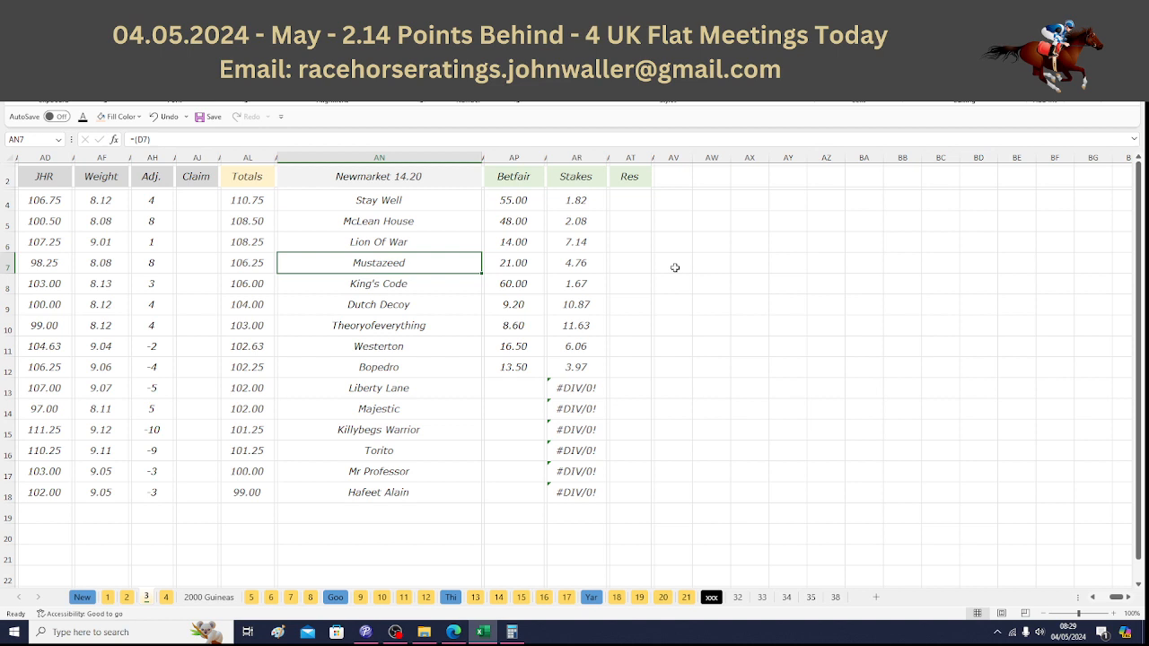
key(Down)
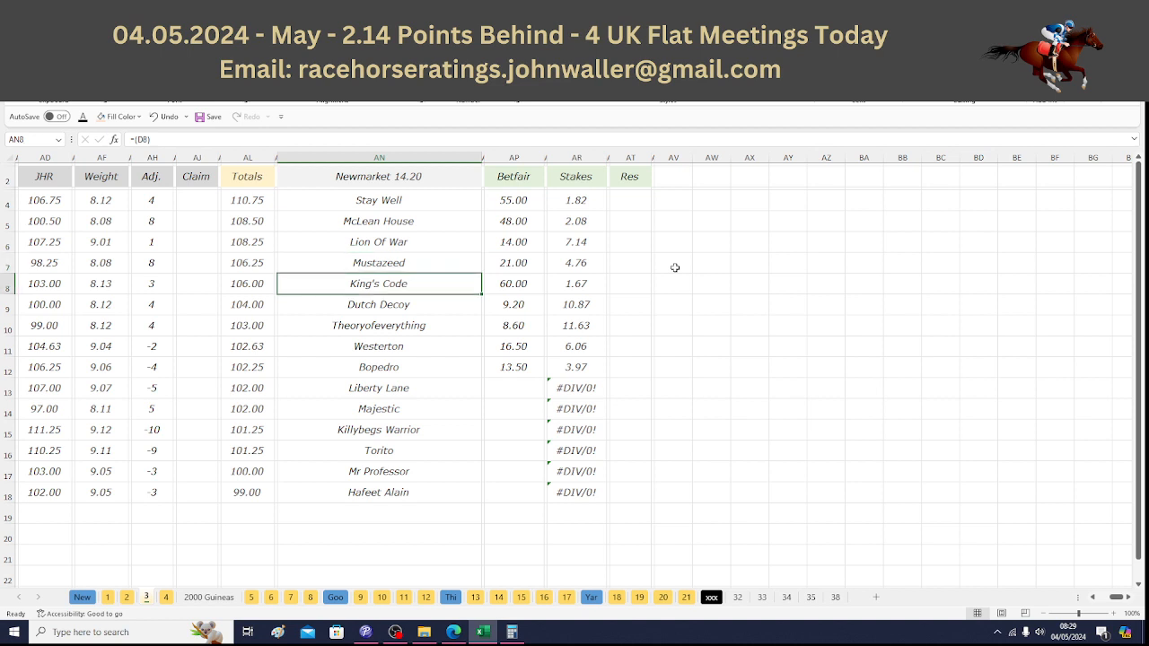
key(Down)
key(Down)
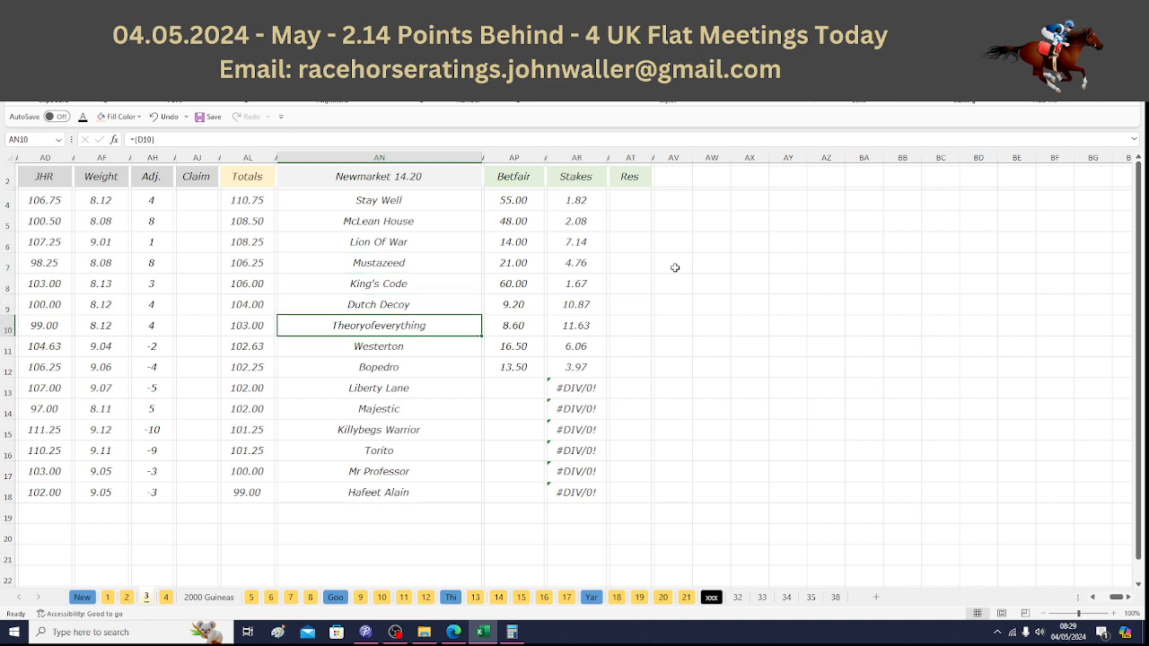
key(Down)
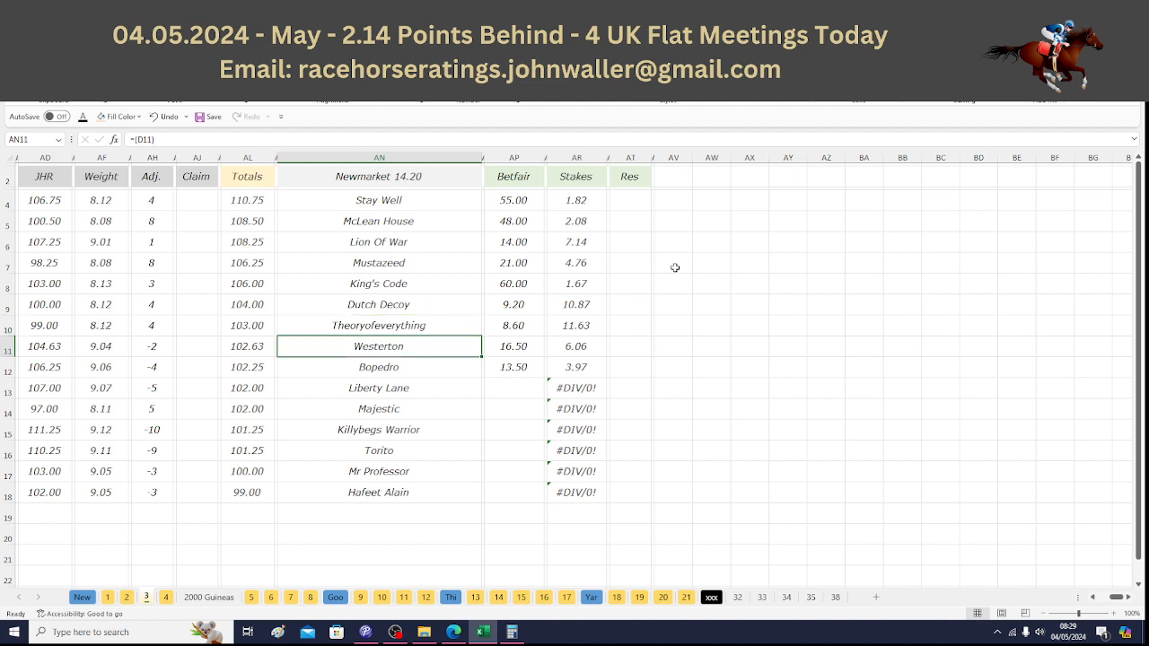
key(Down)
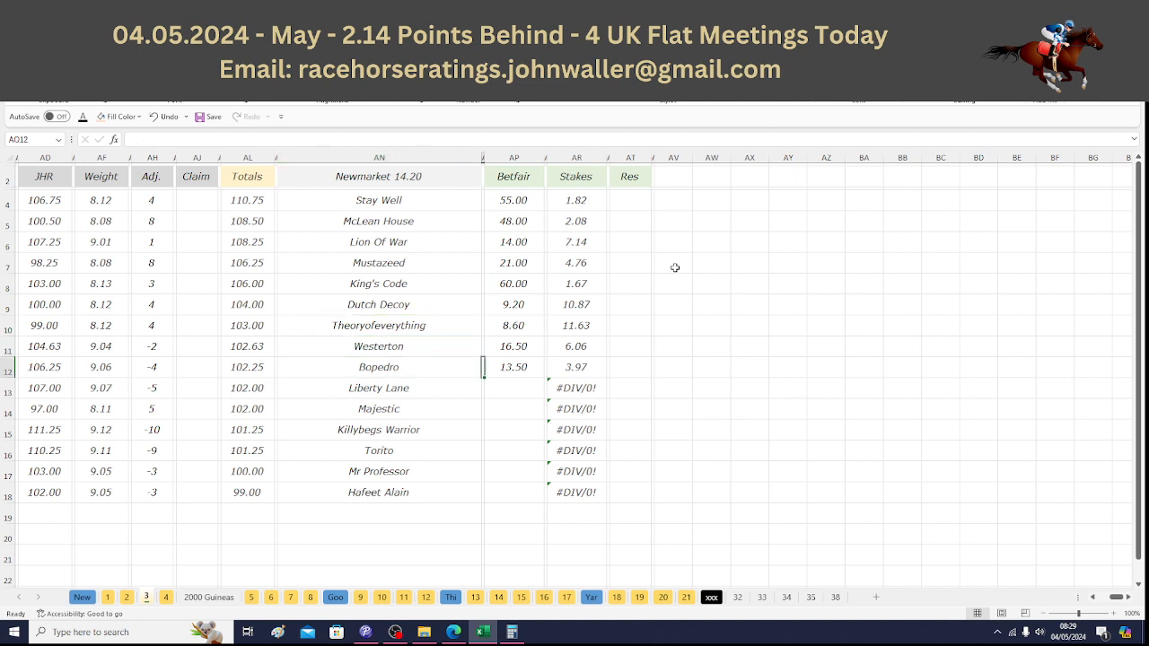
key(Right)
key(Right)
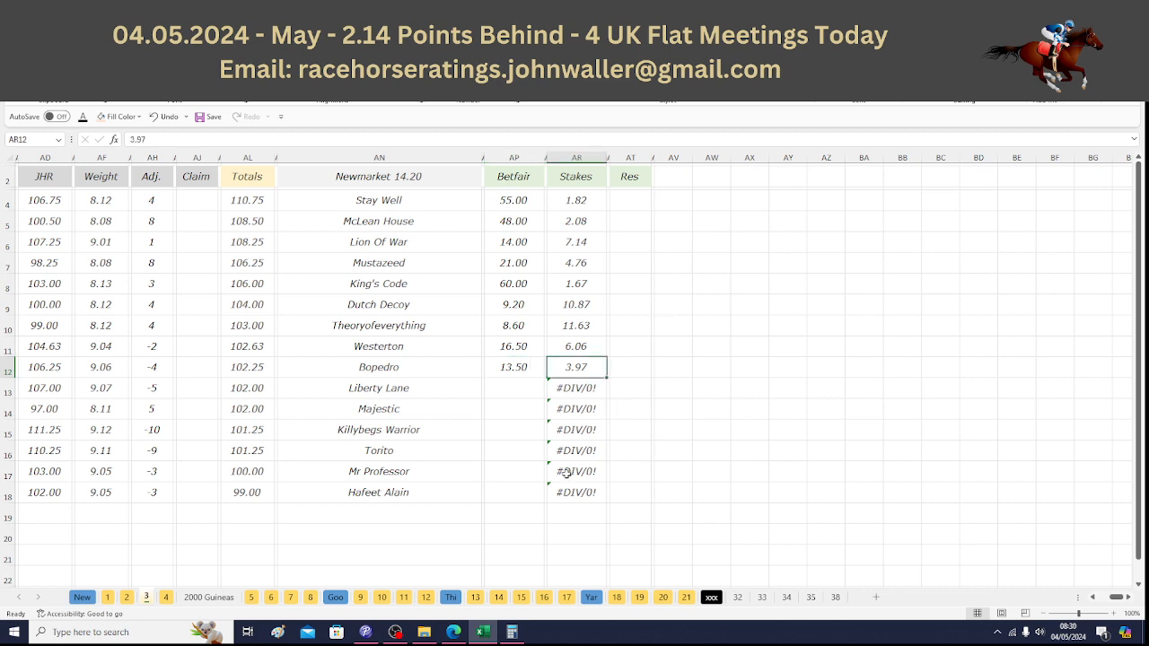
Step: Switch to the Calculator and multiply Bopedro's 3.97 stake by its Betfair price of 13.5
click(513, 631)
click(788, 446)
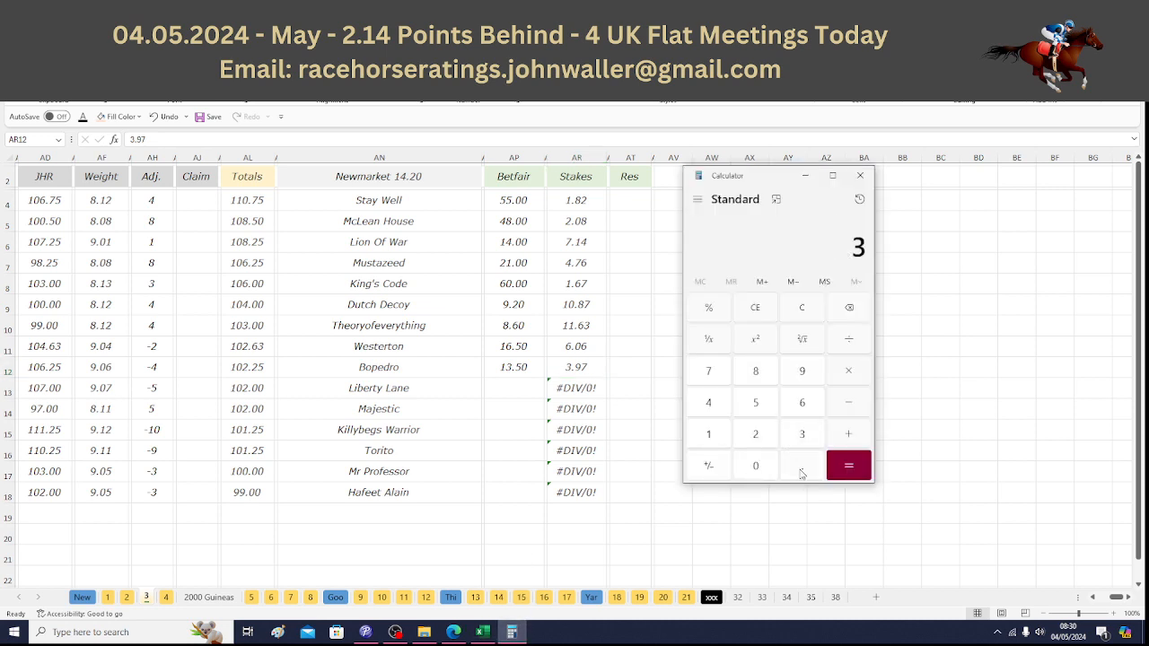
click(802, 472)
click(805, 377)
click(721, 381)
click(832, 373)
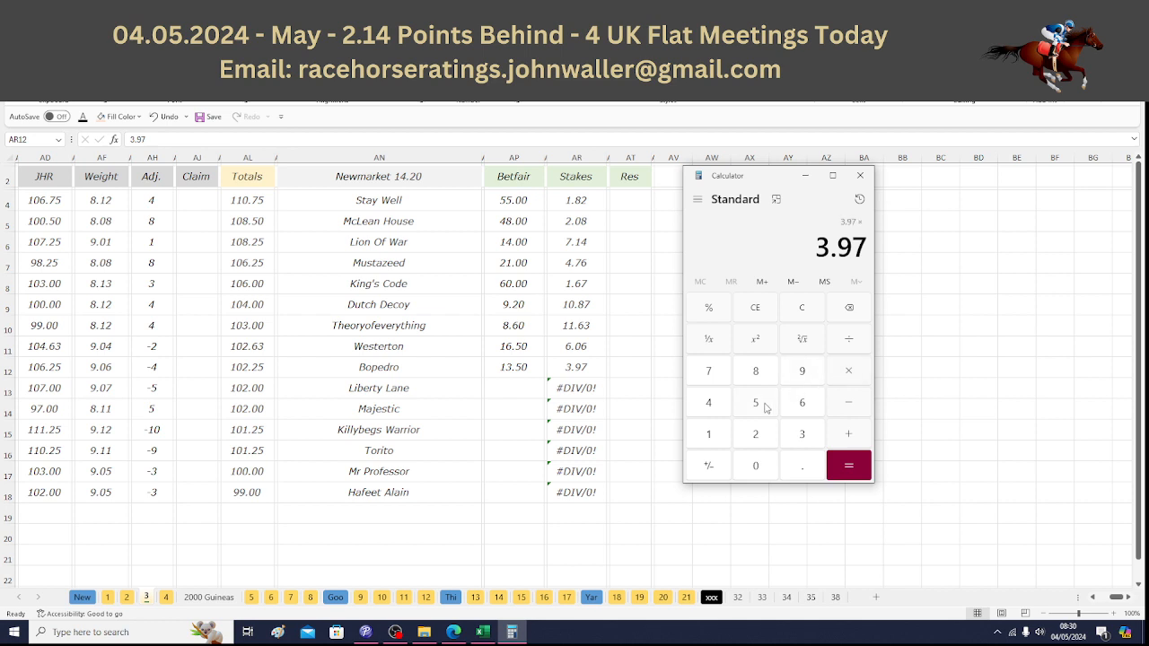
click(730, 434)
click(789, 435)
click(805, 465)
click(760, 411)
click(854, 469)
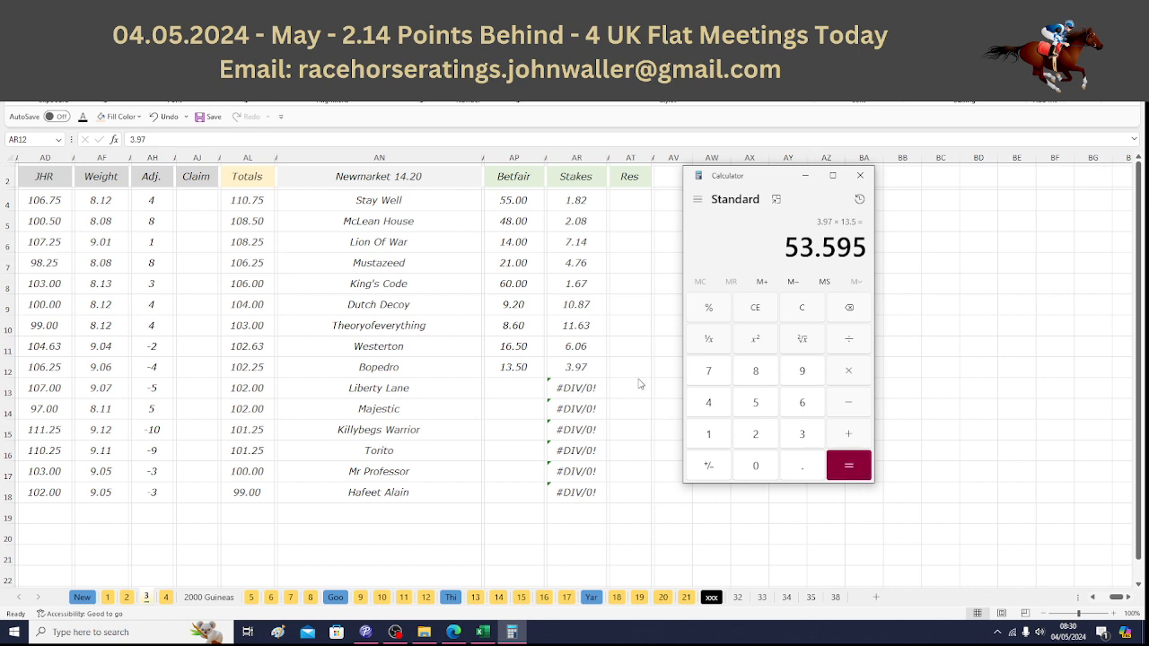
Step: Return to Excel, go to sheet 4 with the Newmarket 14.55 race and review the priced runners from Twilight Calls to Kerdos's stake
click(39, 179)
click(39, 178)
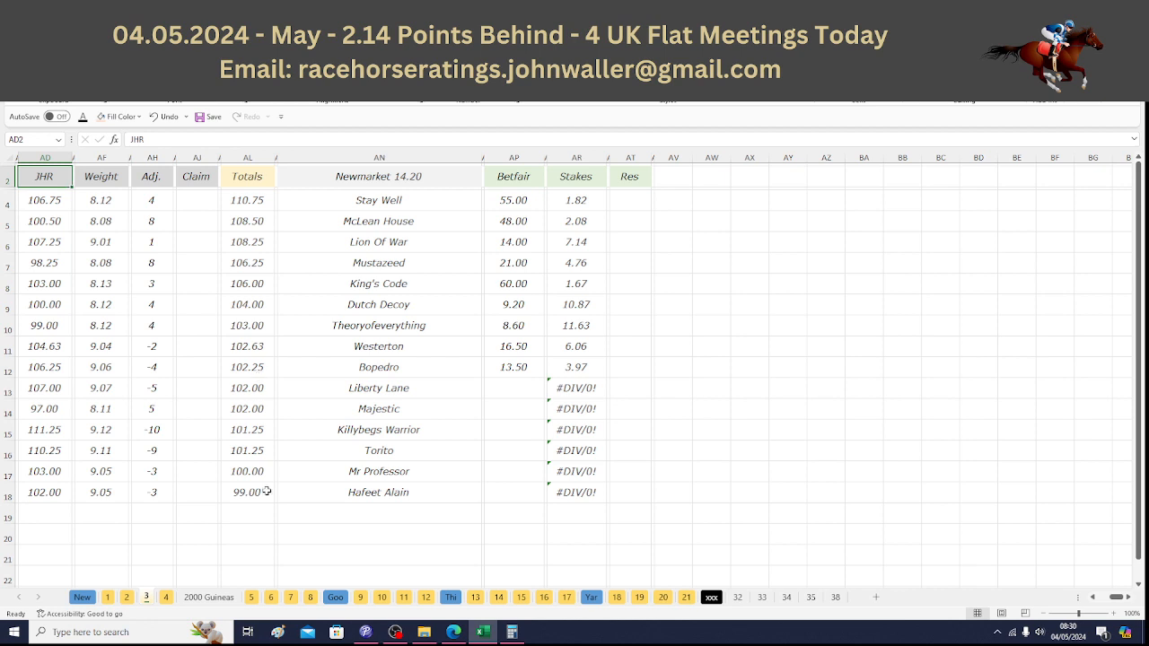
click(166, 597)
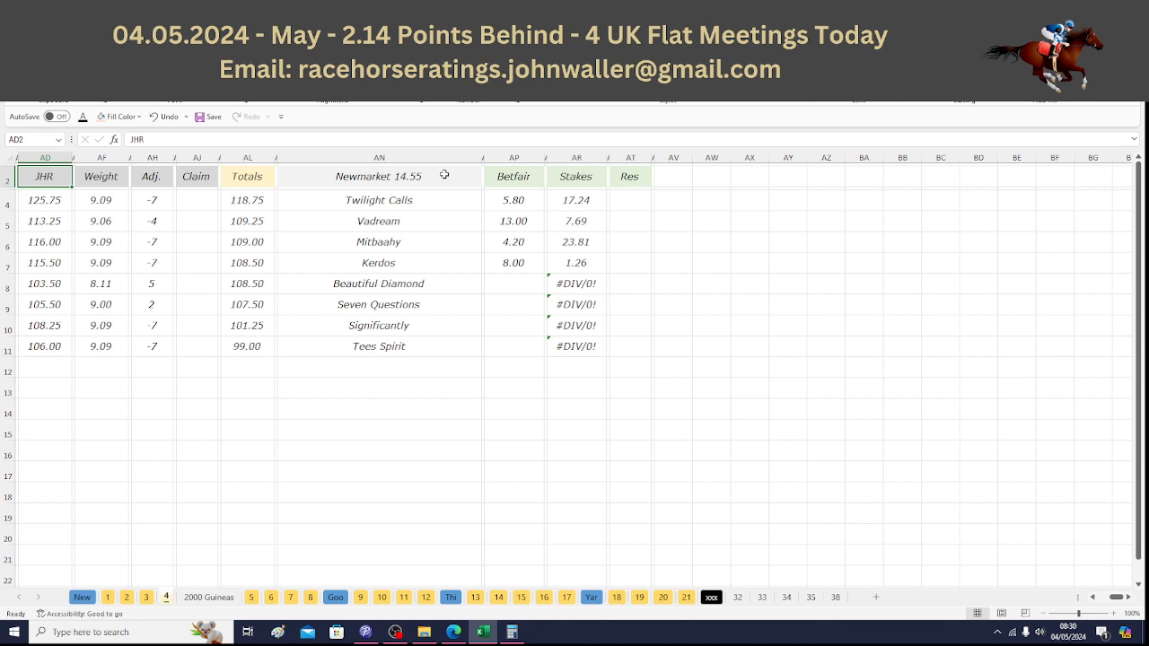
click(429, 202)
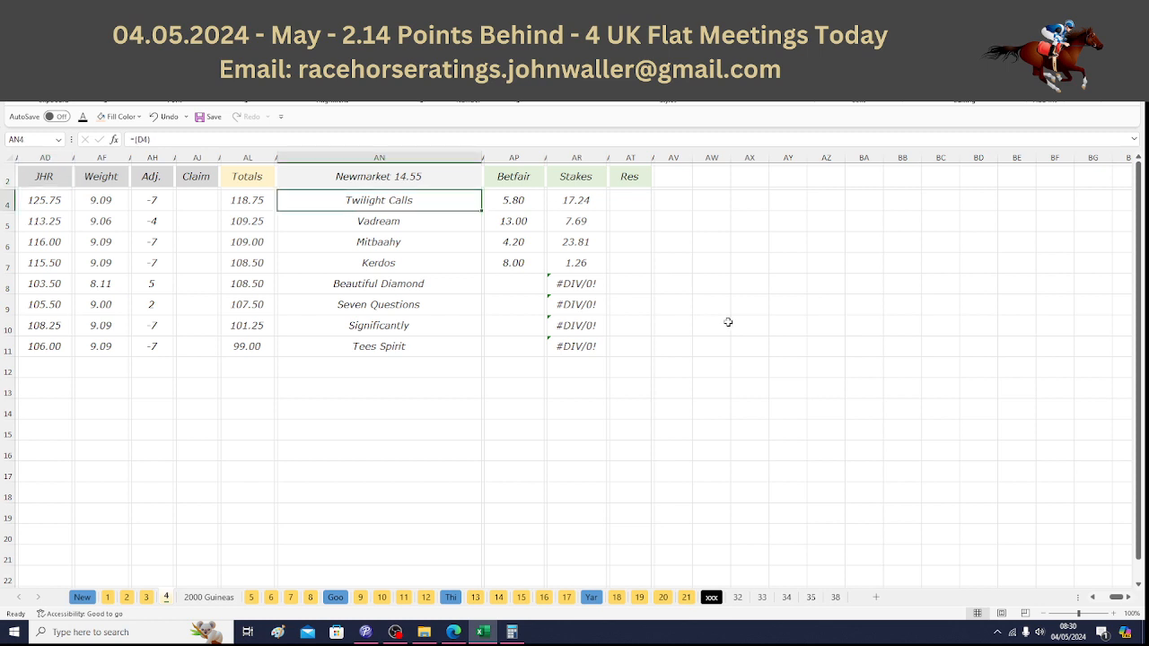
key(Down)
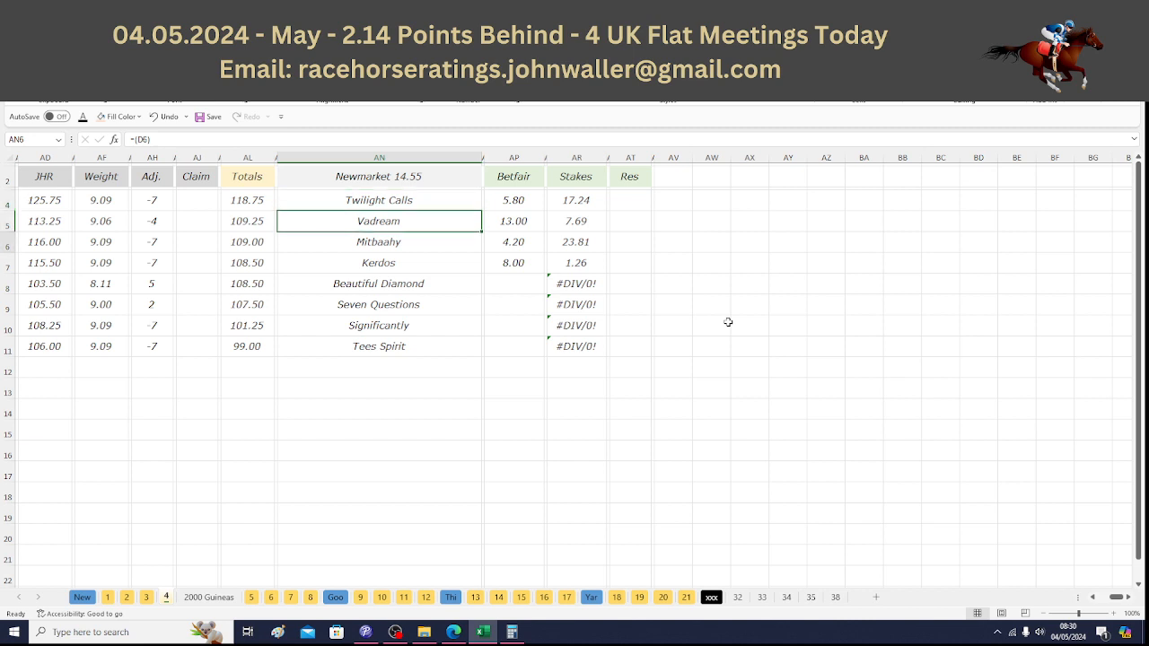
key(Down)
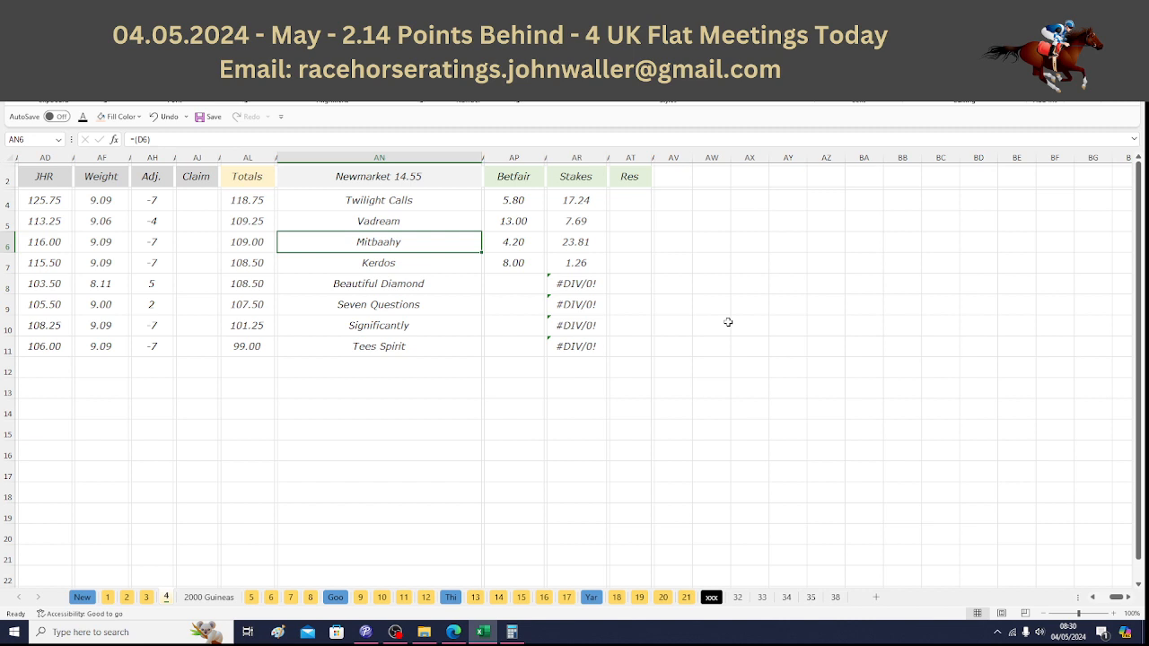
key(Down)
key(Right)
key(Right)
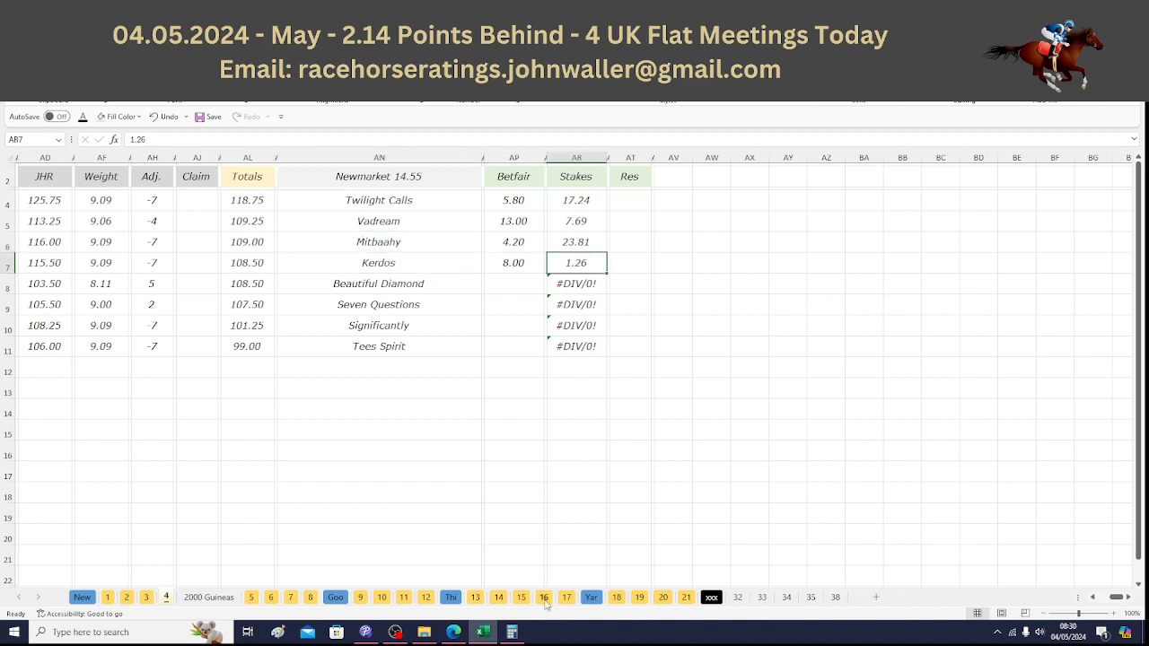
Step: Switch to the Calculator and multiply Kerdos's 1.26 stake by its Betfair price of 8
click(513, 632)
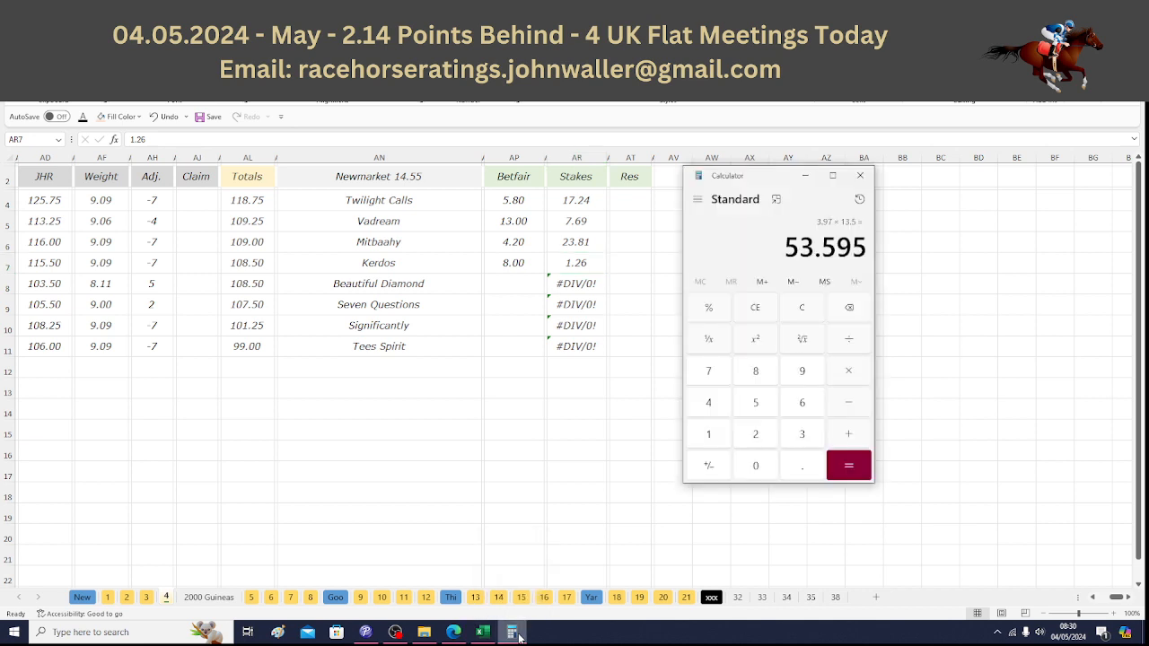
click(720, 444)
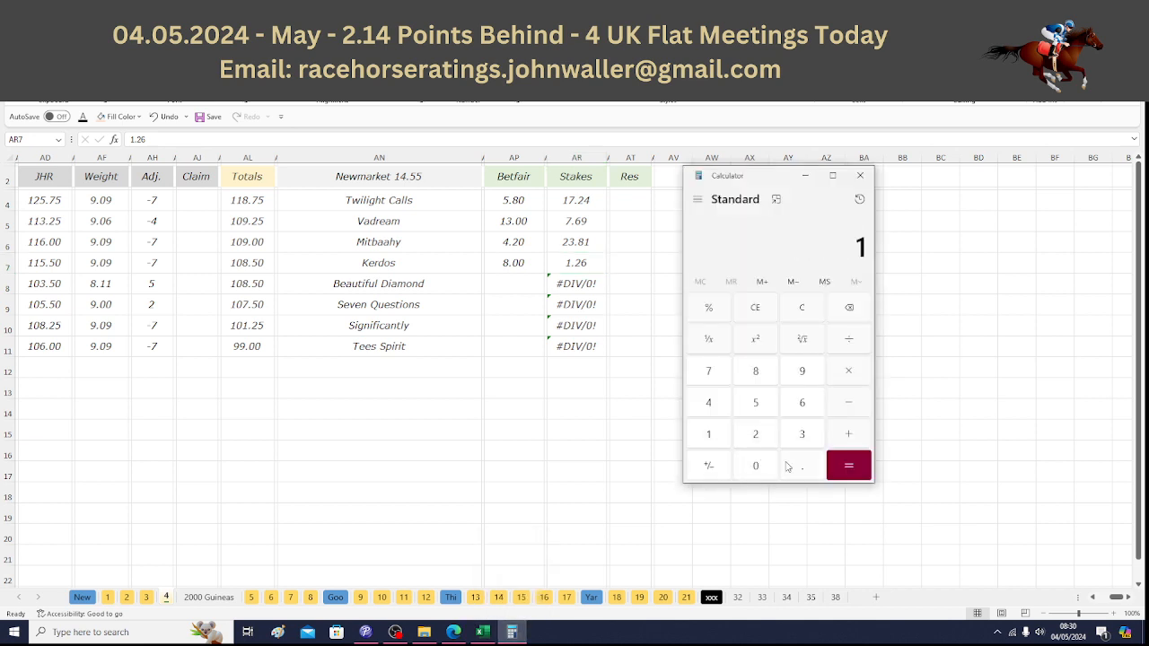
click(781, 458)
click(764, 442)
click(803, 406)
click(840, 379)
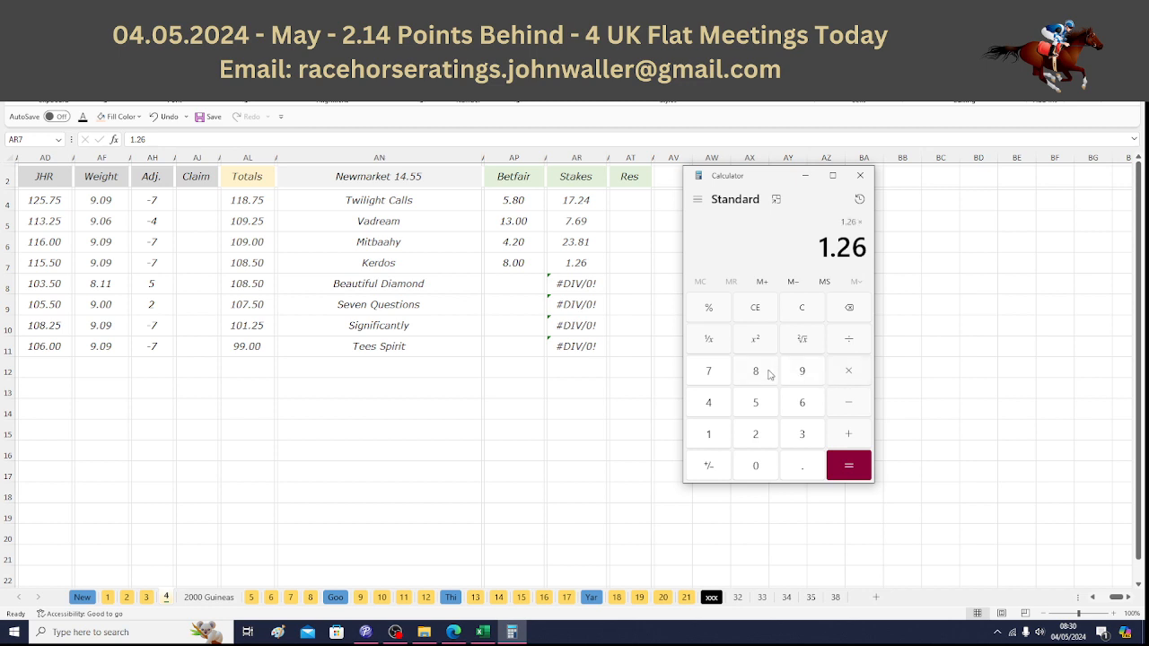
click(765, 376)
click(853, 467)
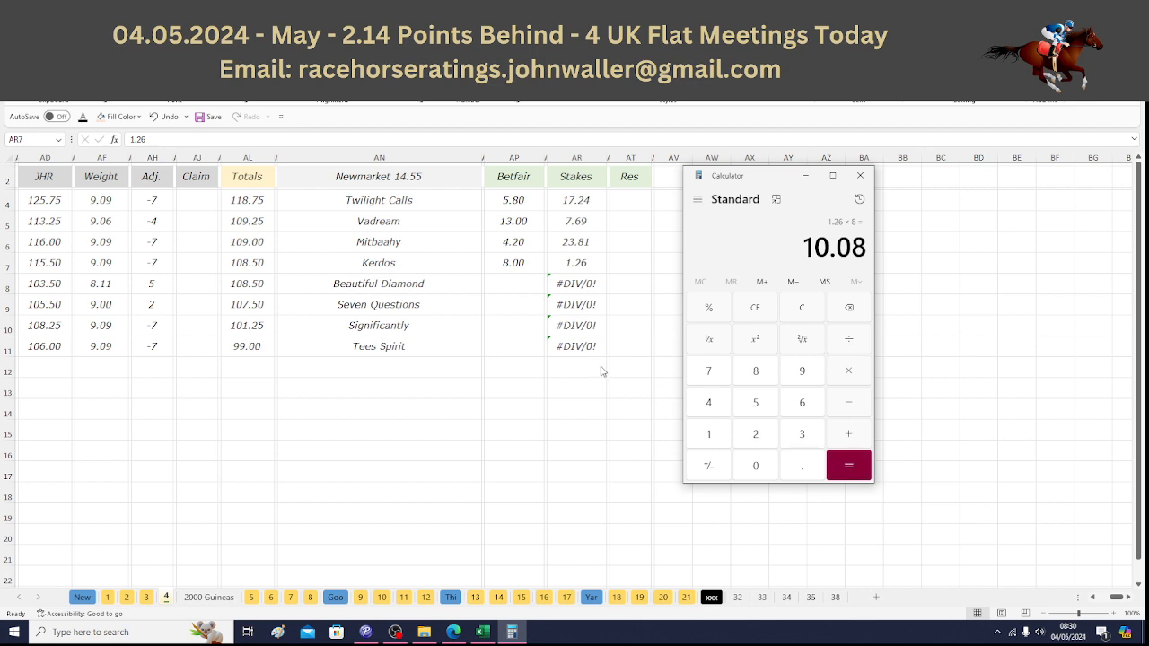
Step: Return to Excel and view the 2000 Guineas sheet with the Newmarket 15.35 race
click(67, 192)
click(57, 183)
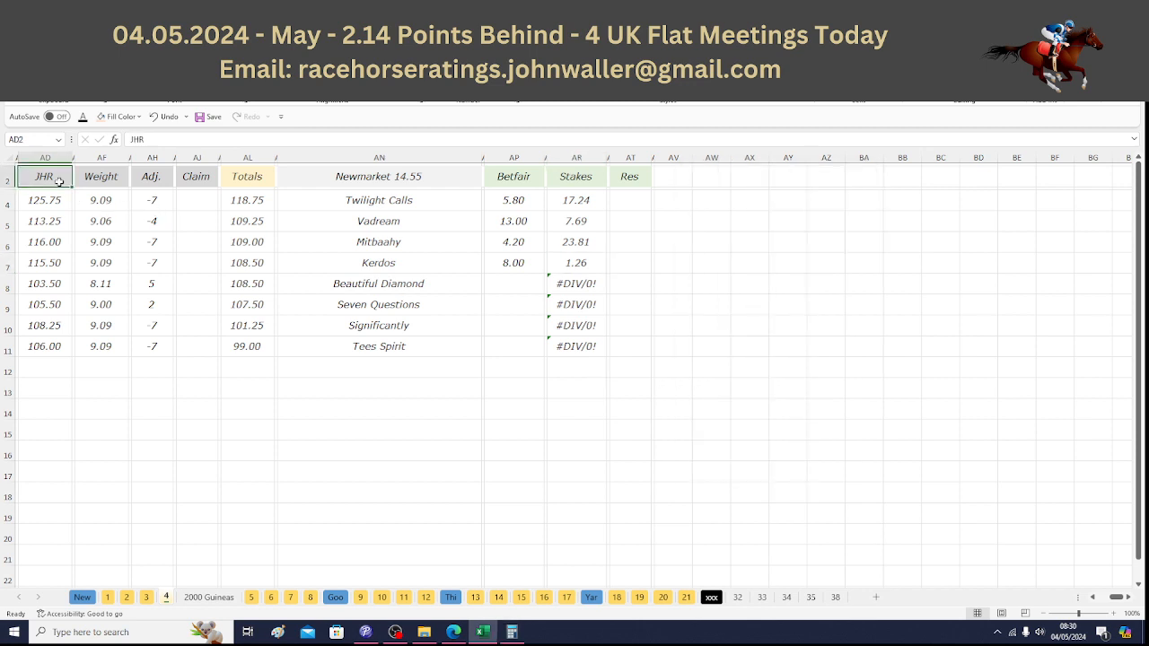
click(215, 599)
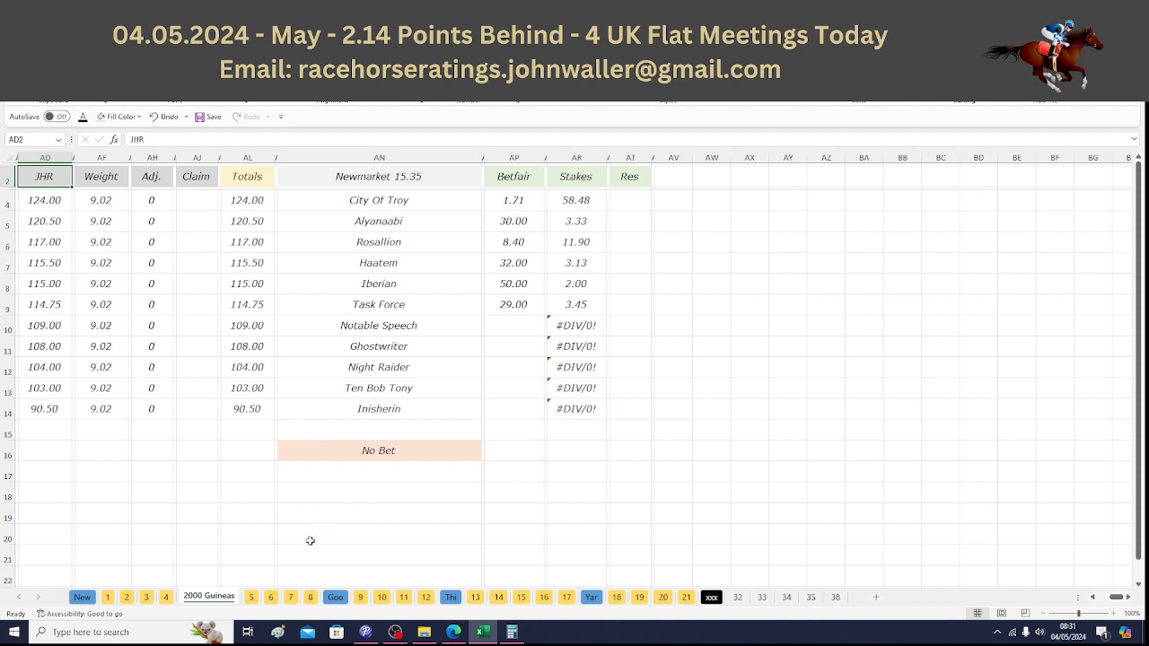
Step: Go to sheet 5 with the Newmarket 16.10 race and review the priced runners from Geremia to Relentless Voyager's stake
click(252, 599)
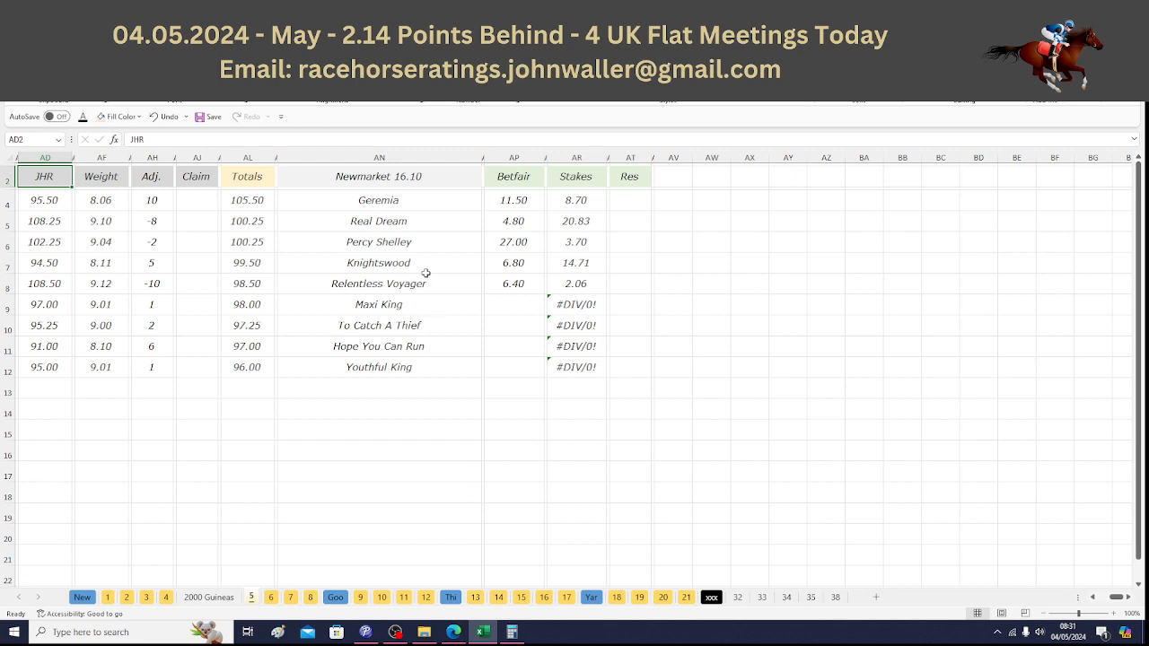
click(405, 201)
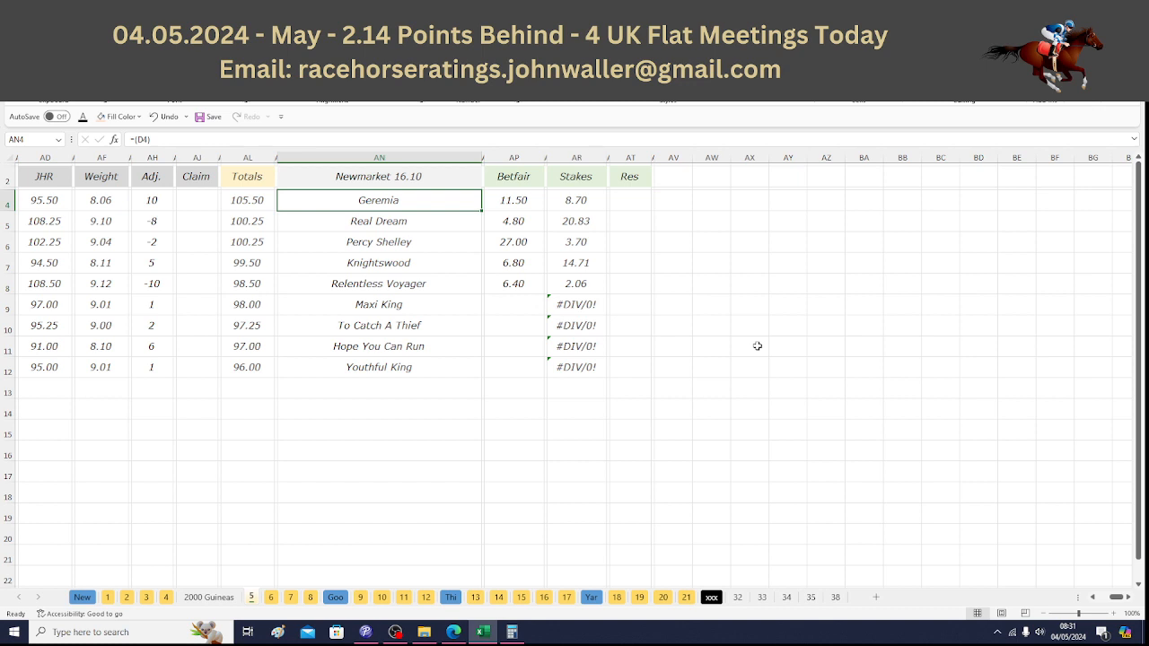
key(Down)
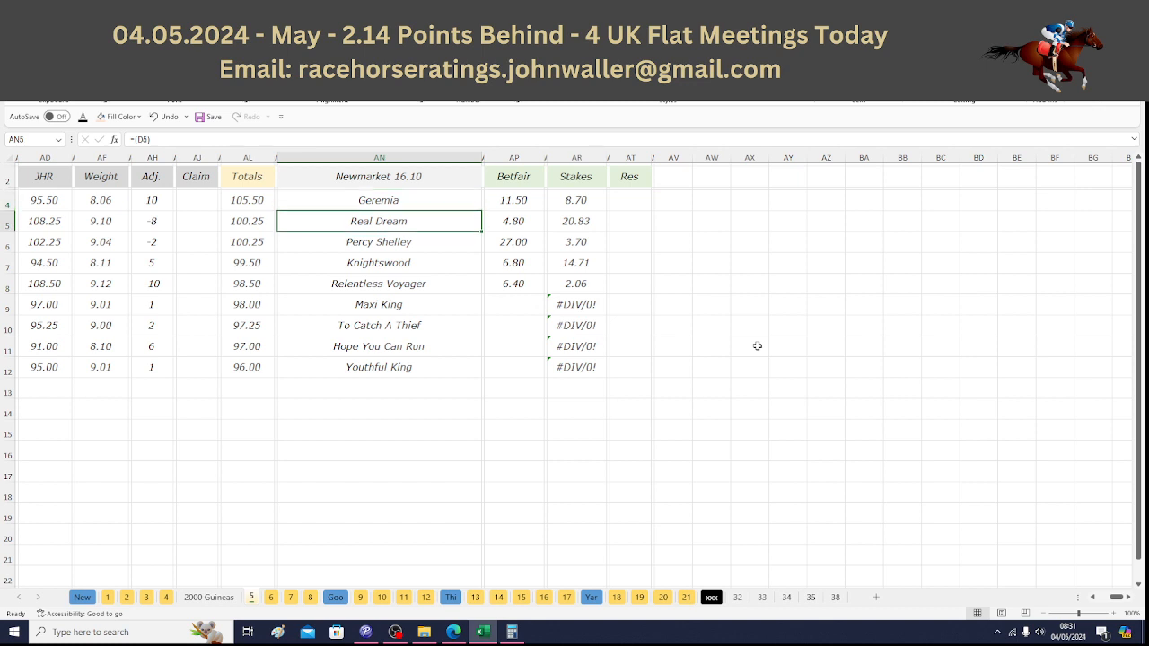
key(Down)
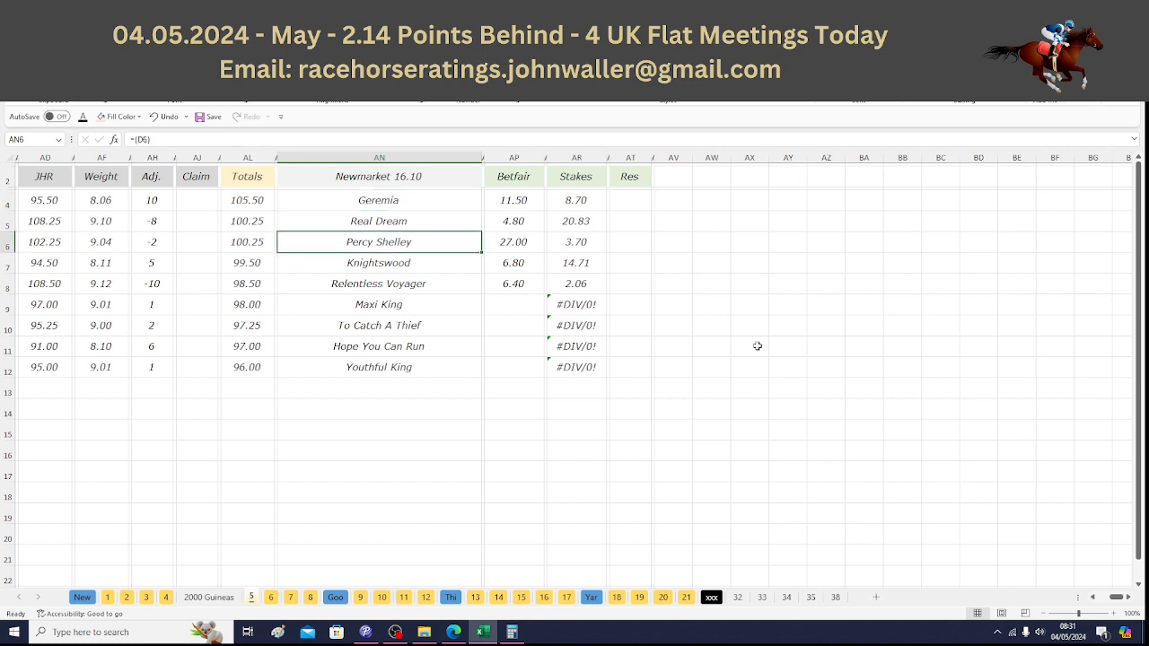
key(Down)
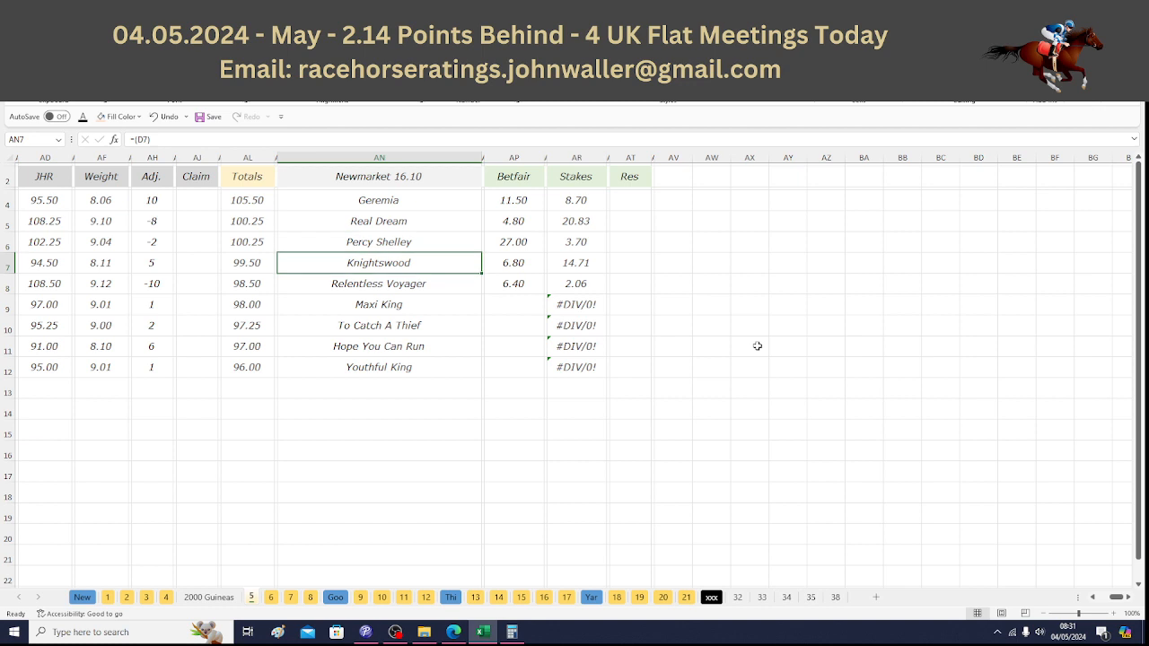
key(Down)
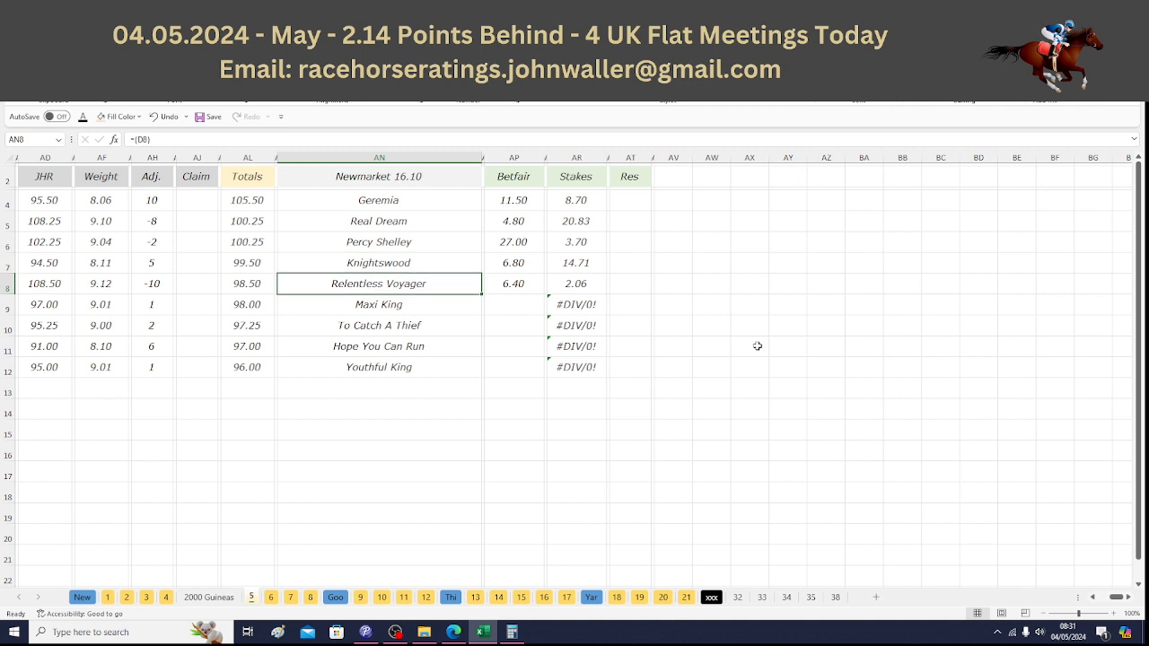
key(Right)
key(Right)
key(Right)
key(Right)
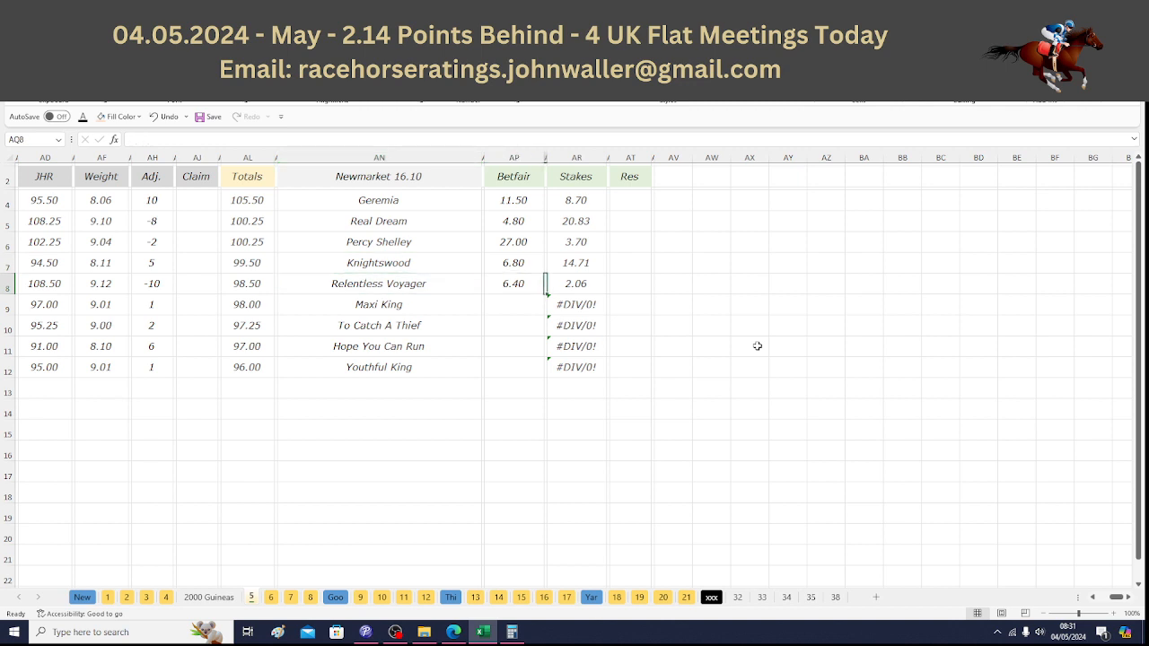
Step: Switch to the Calculator and multiply Relentless Voyager's 2.06 stake by its Betfair price of 6.4
click(512, 632)
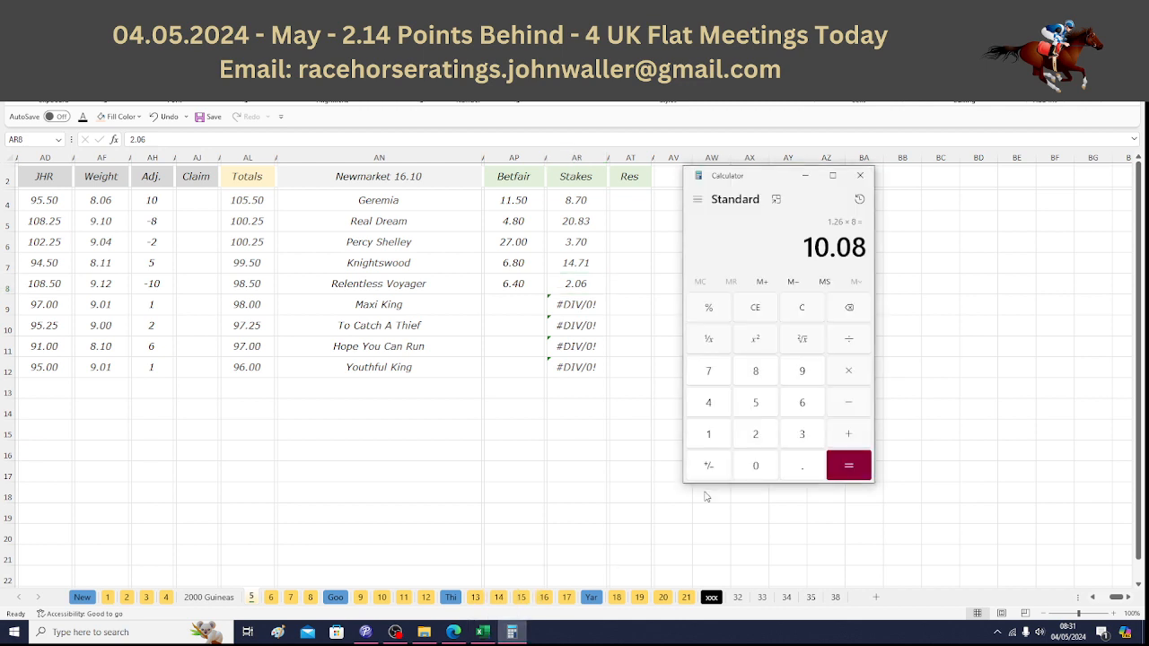
click(755, 440)
click(796, 465)
click(767, 466)
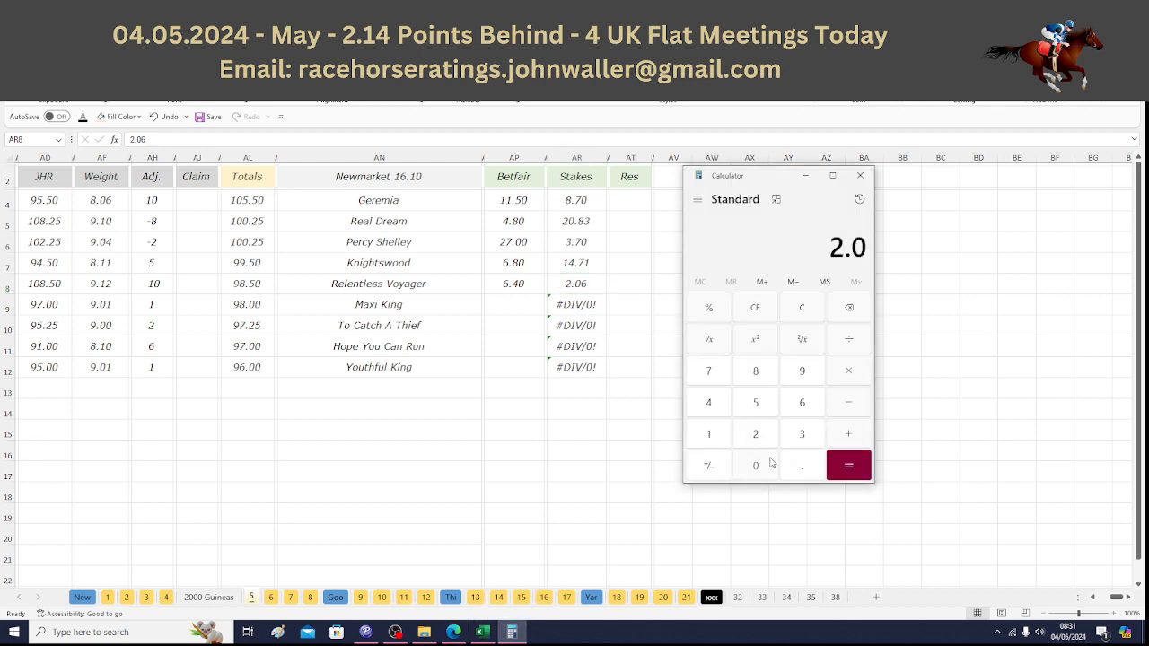
click(802, 408)
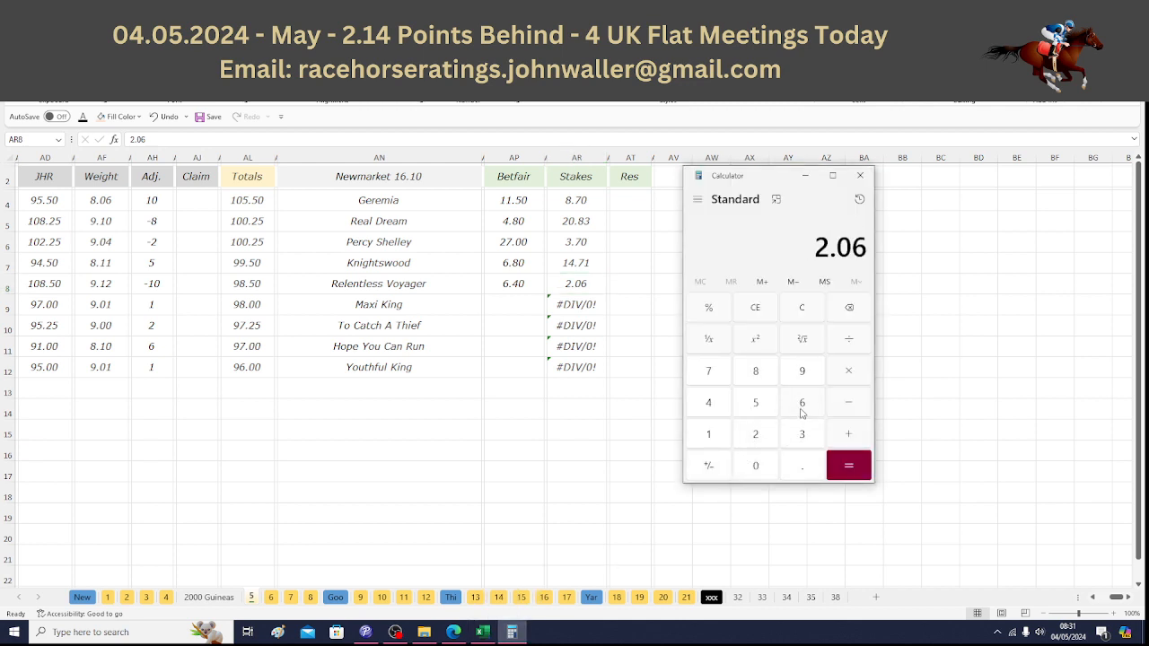
click(853, 371)
click(808, 408)
click(806, 465)
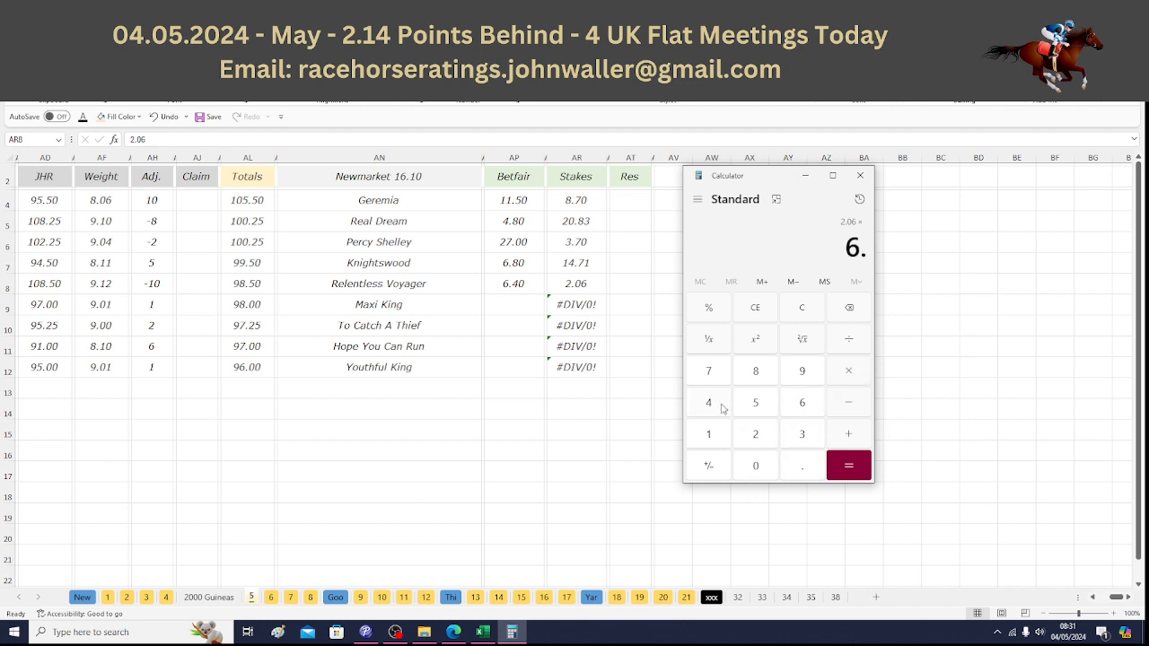
click(723, 408)
click(849, 466)
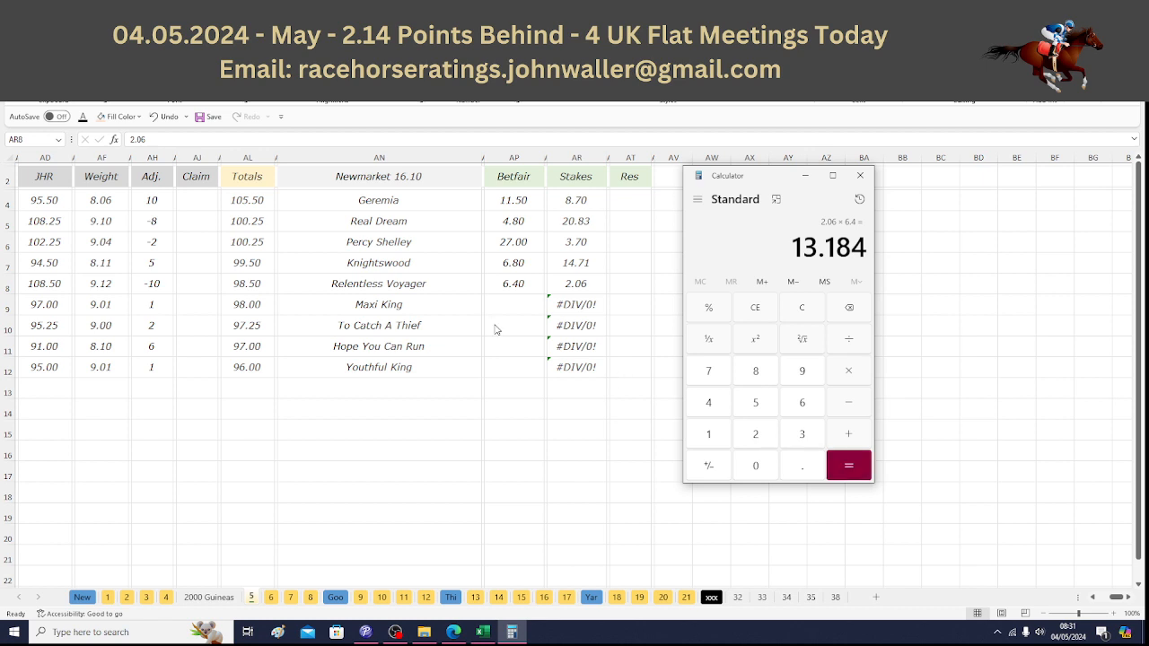
Step: Return to Excel and go to sheet 6 with the Newmarket 16.45 race
key(alt+Tab)
click(55, 174)
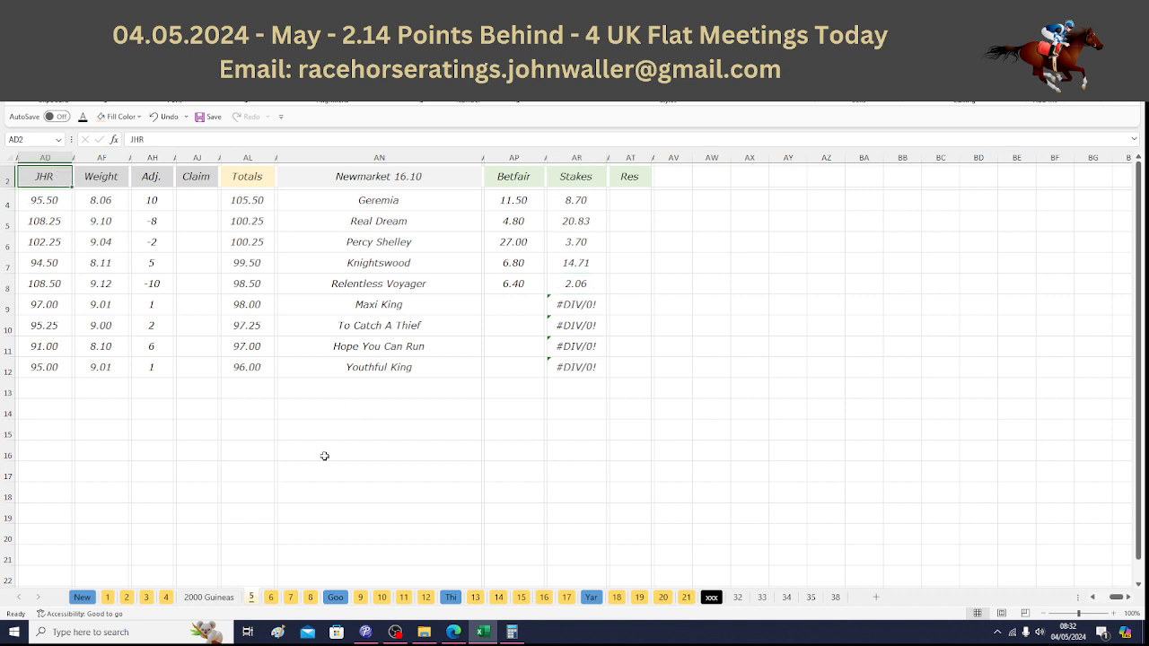
click(272, 600)
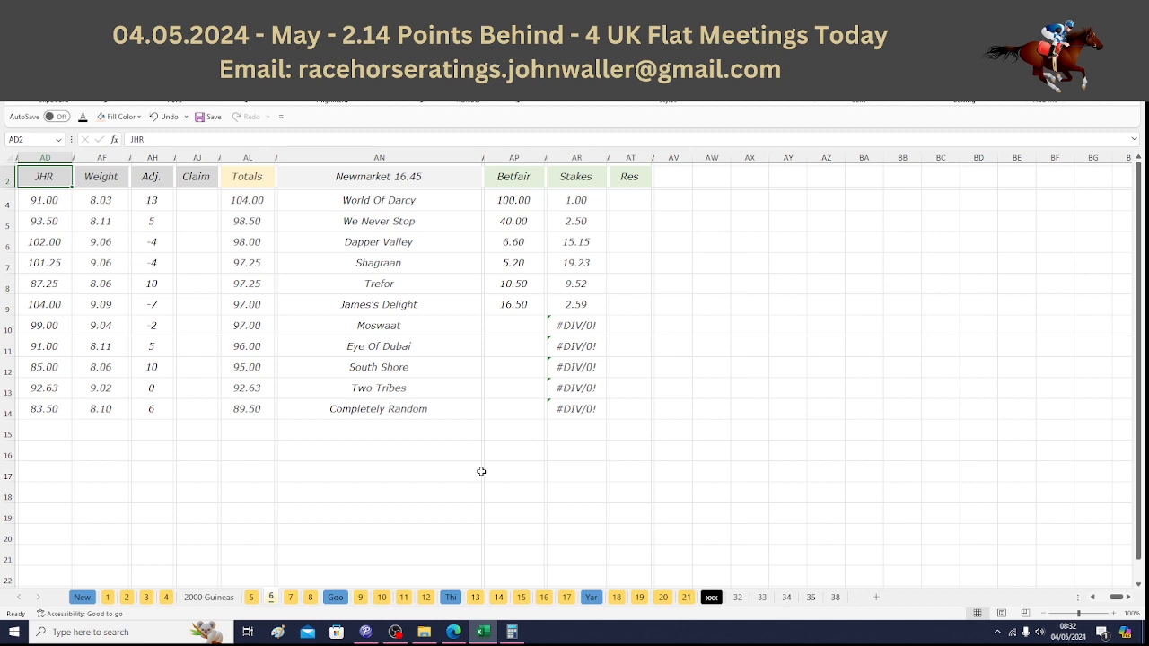
Step: Review the priced runners one by one from World Of Darcy down to James's Delight, ending on James's Delight's stake
click(410, 204)
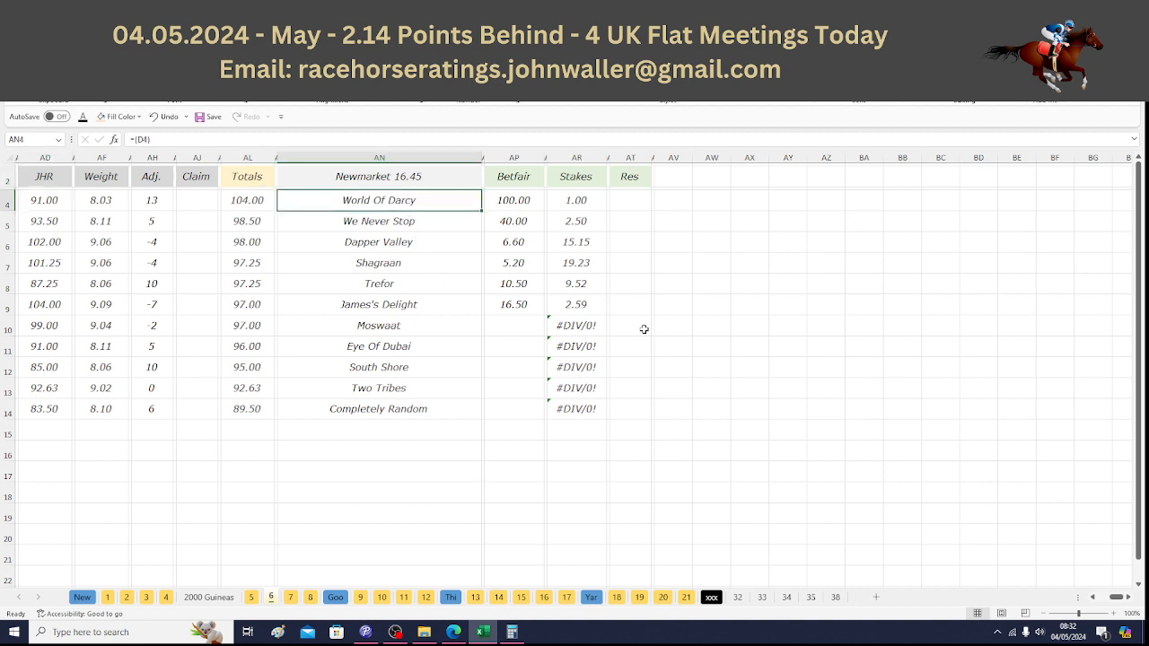
key(Down)
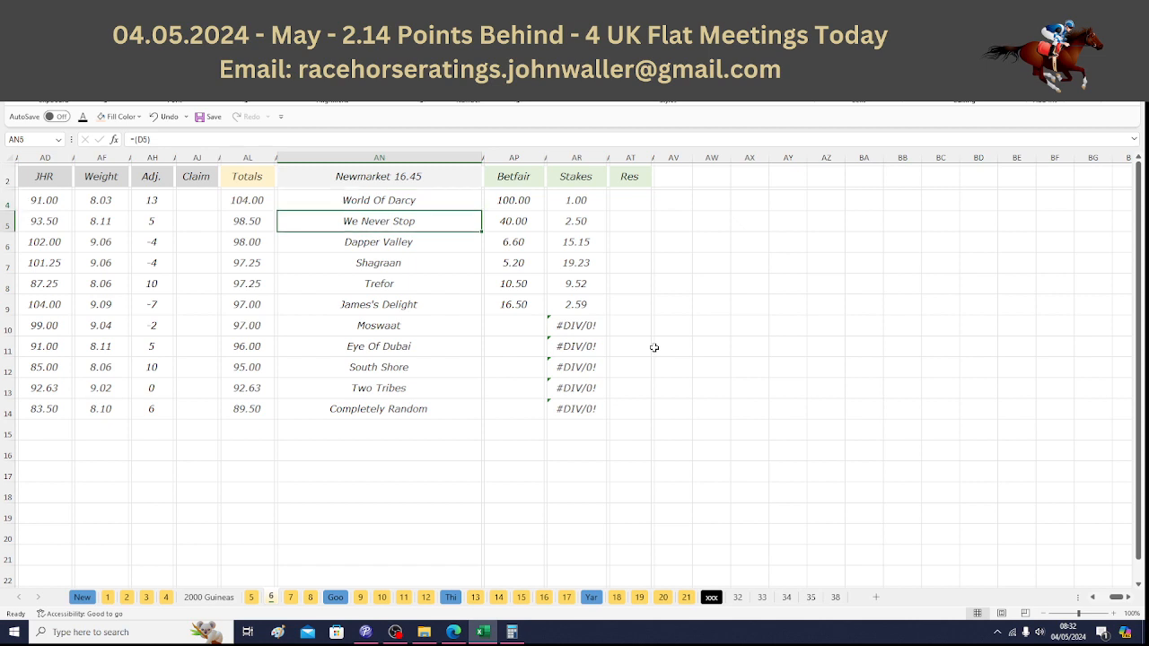
key(Down)
key(Down)
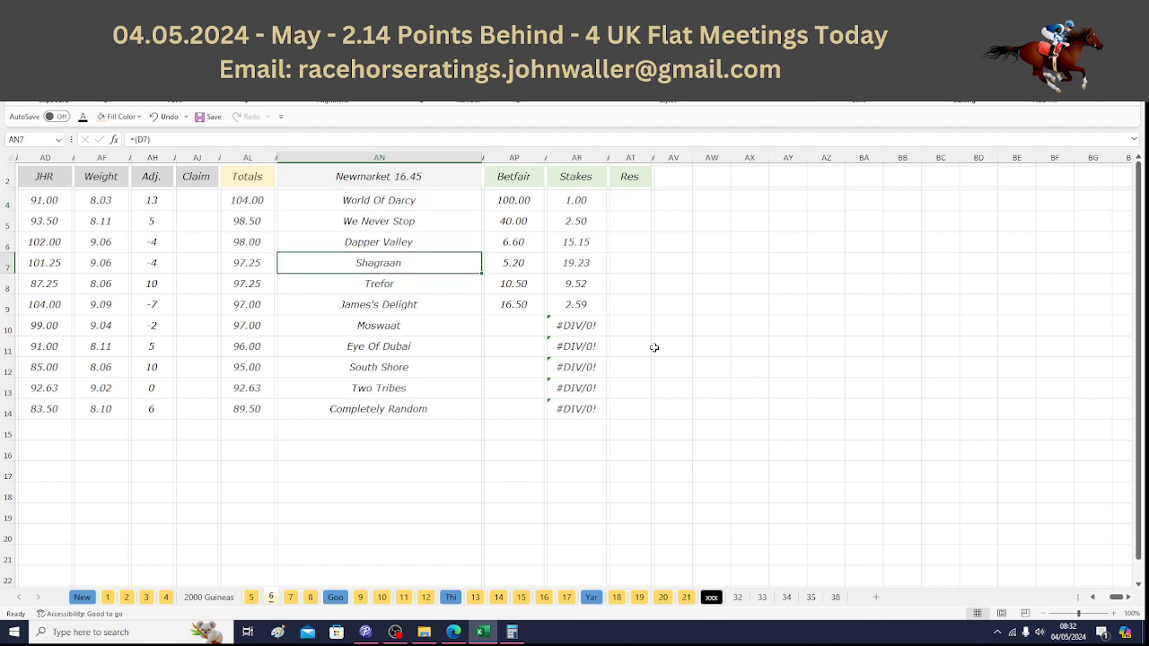
key(Down)
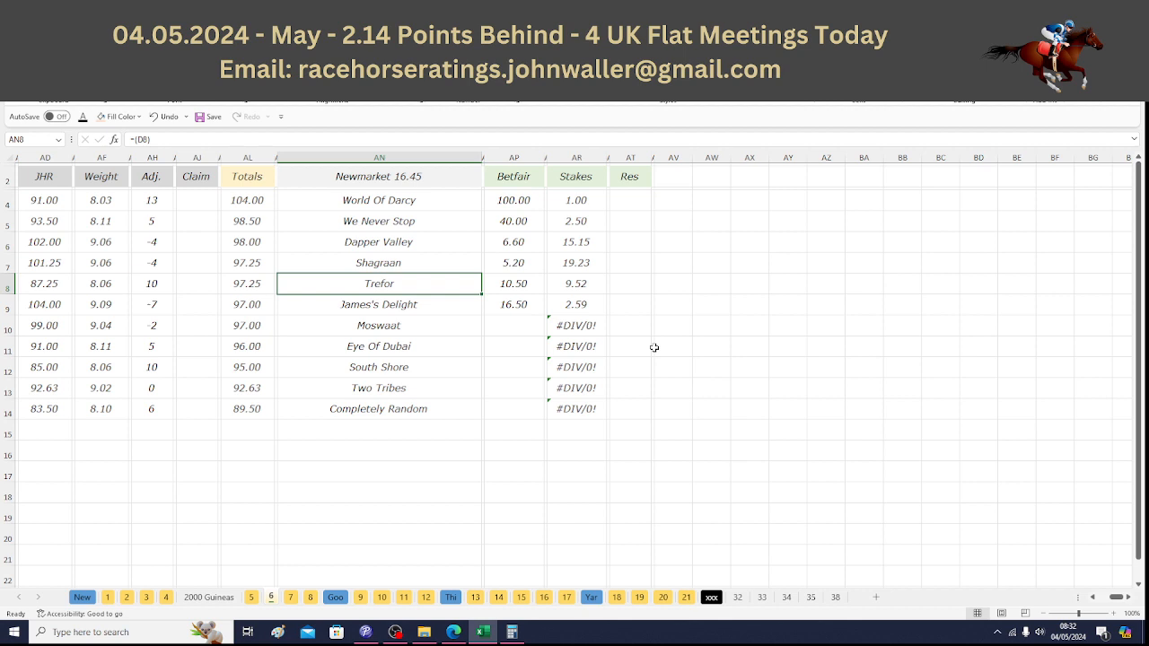
key(Down)
key(Right)
key(Right)
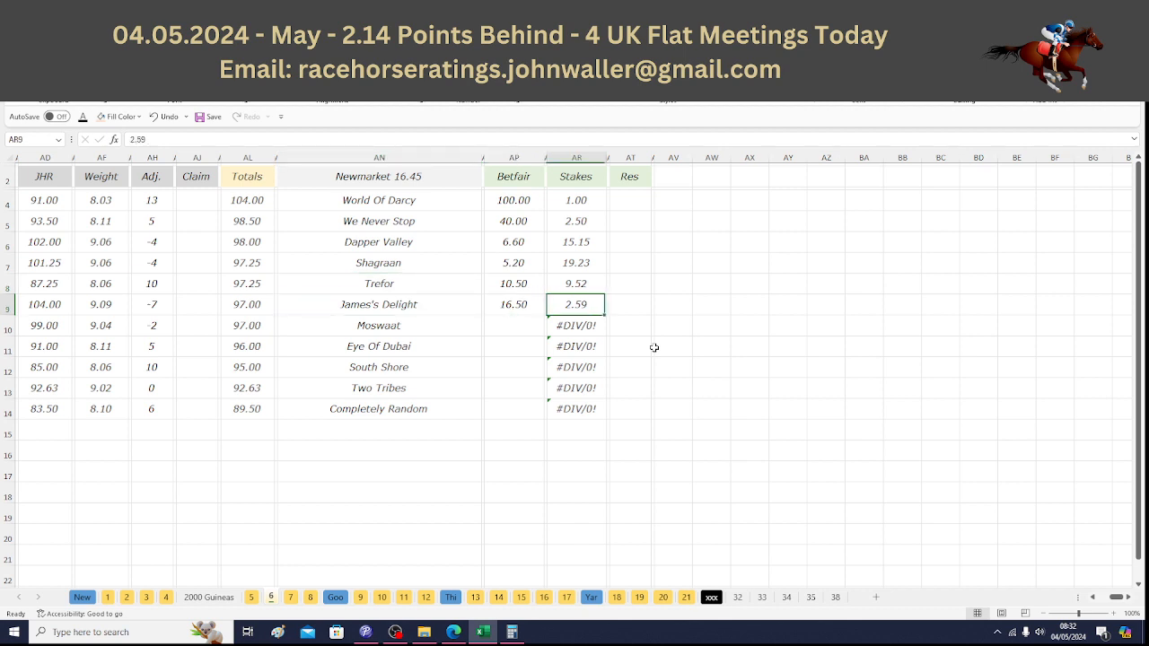
Step: Switch to the Calculator and multiply James's Delight's 2.59 stake by its Betfair price of 16.5
mouse_move(512, 632)
click(511, 583)
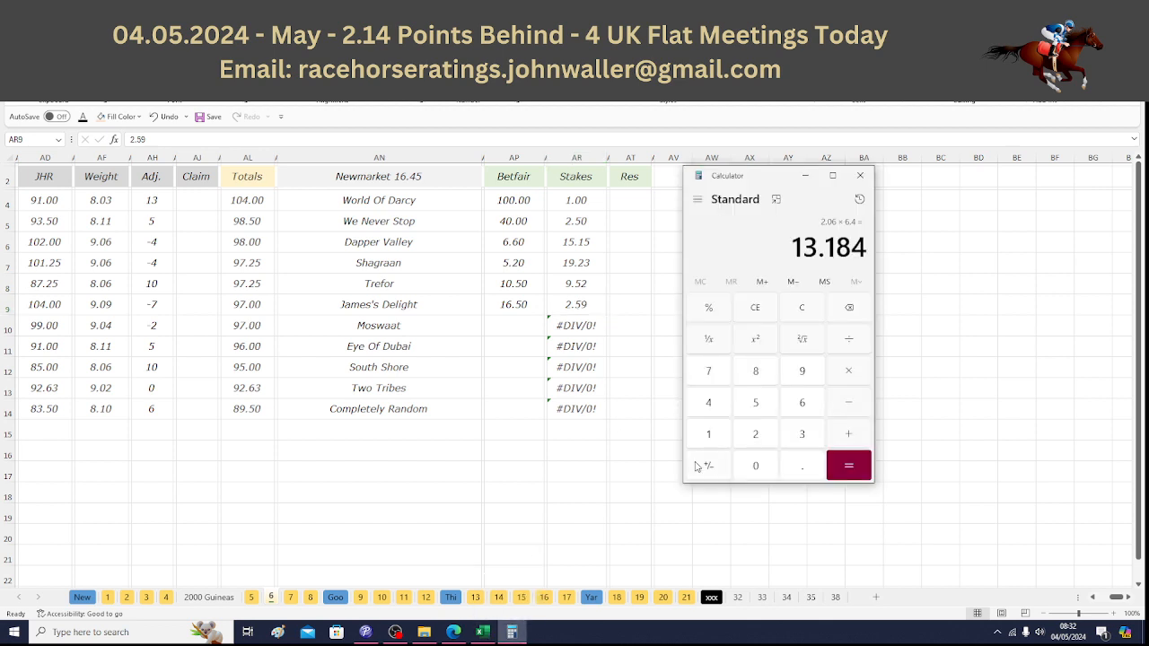
click(754, 436)
click(797, 461)
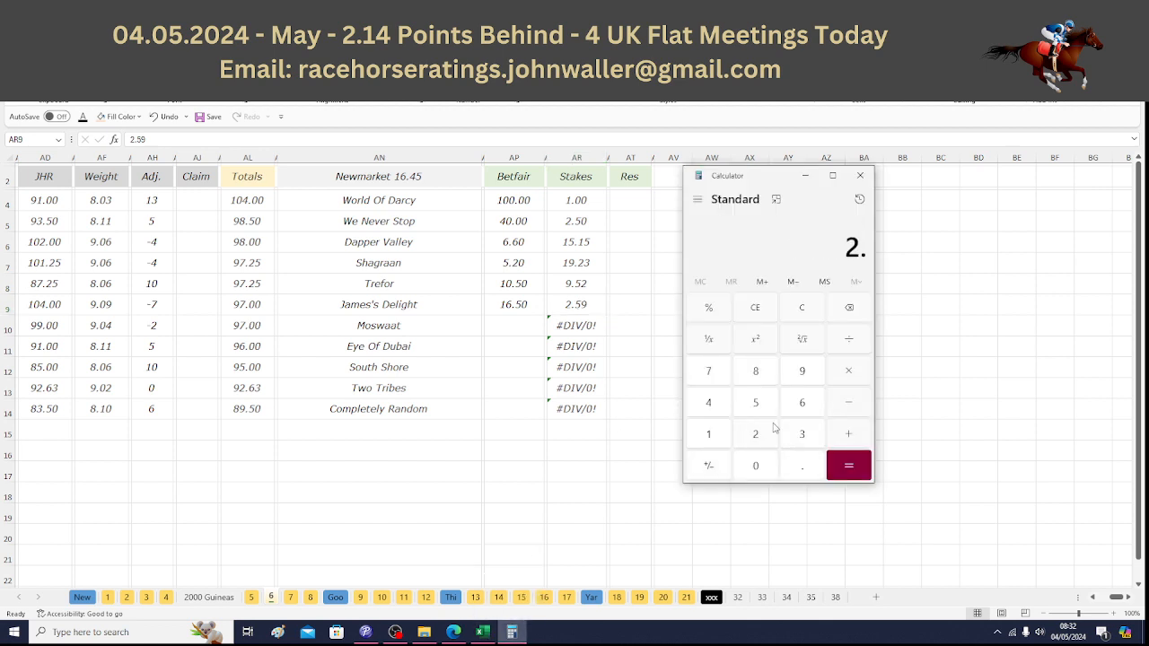
click(760, 406)
click(798, 377)
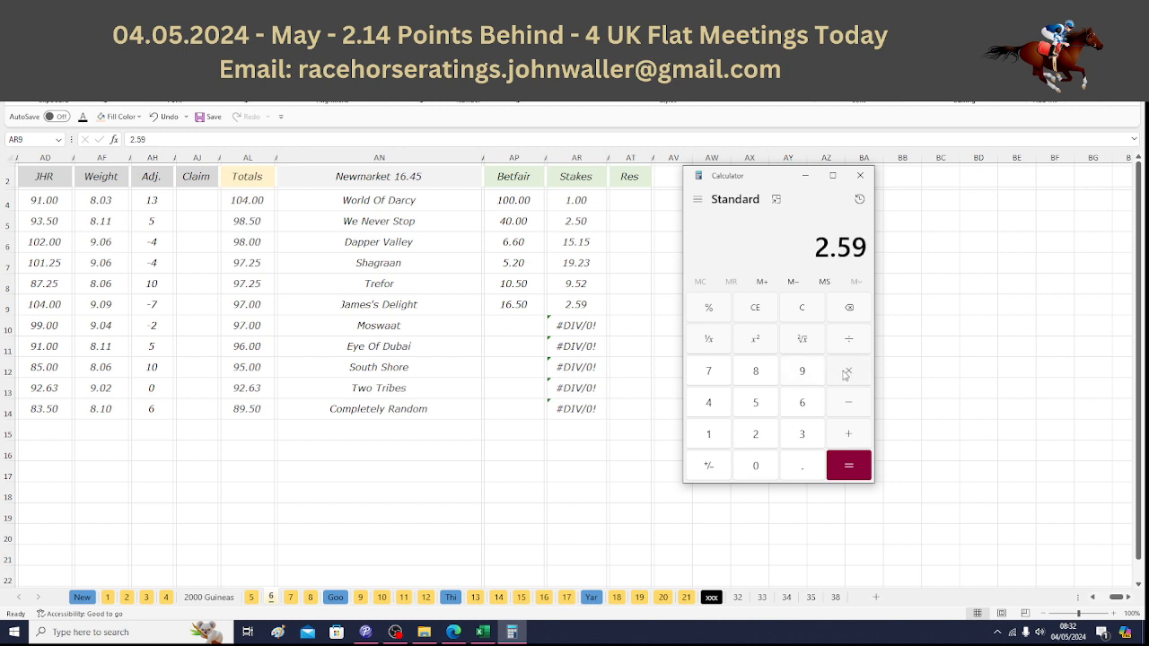
click(844, 375)
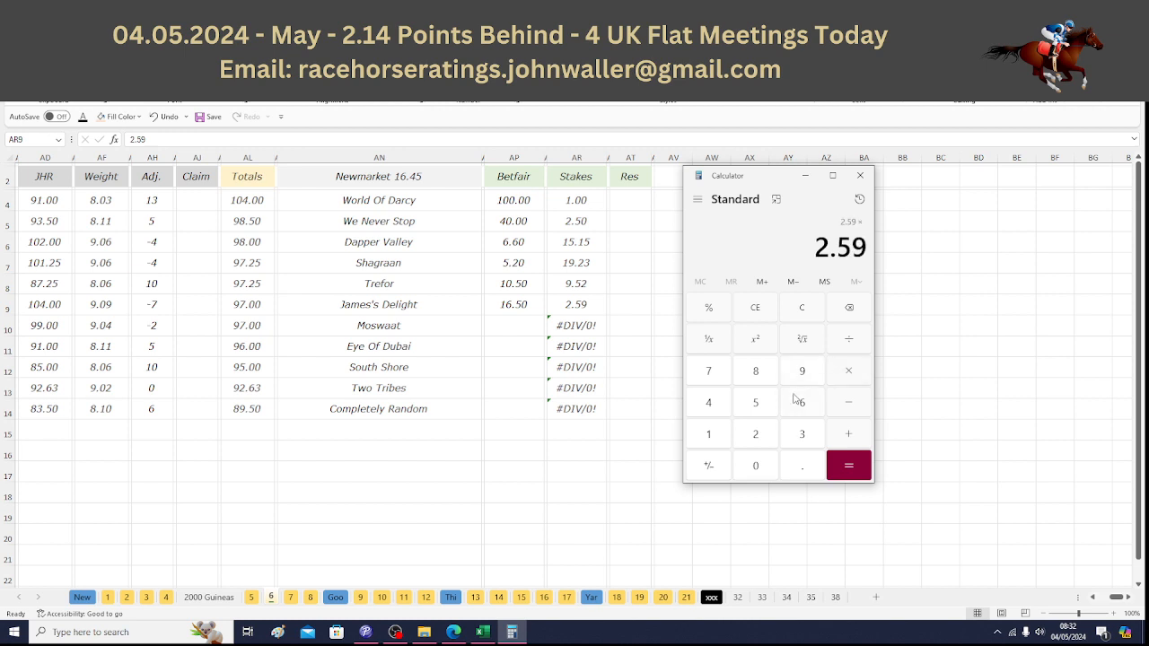
click(723, 432)
click(790, 411)
click(800, 465)
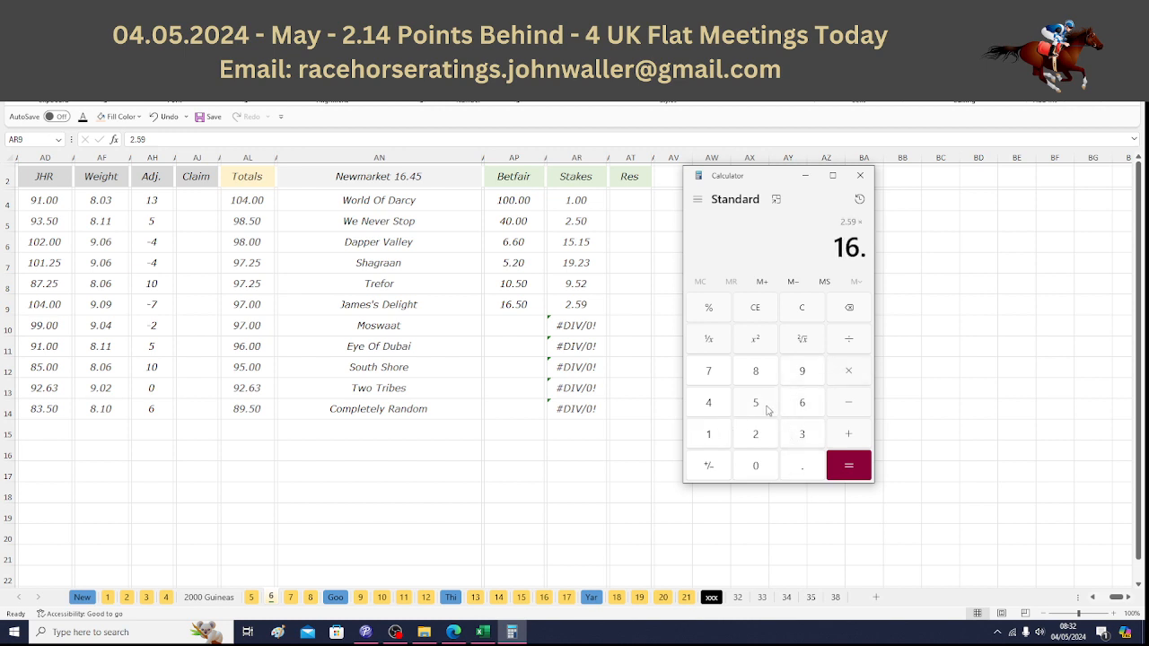
click(767, 410)
click(845, 464)
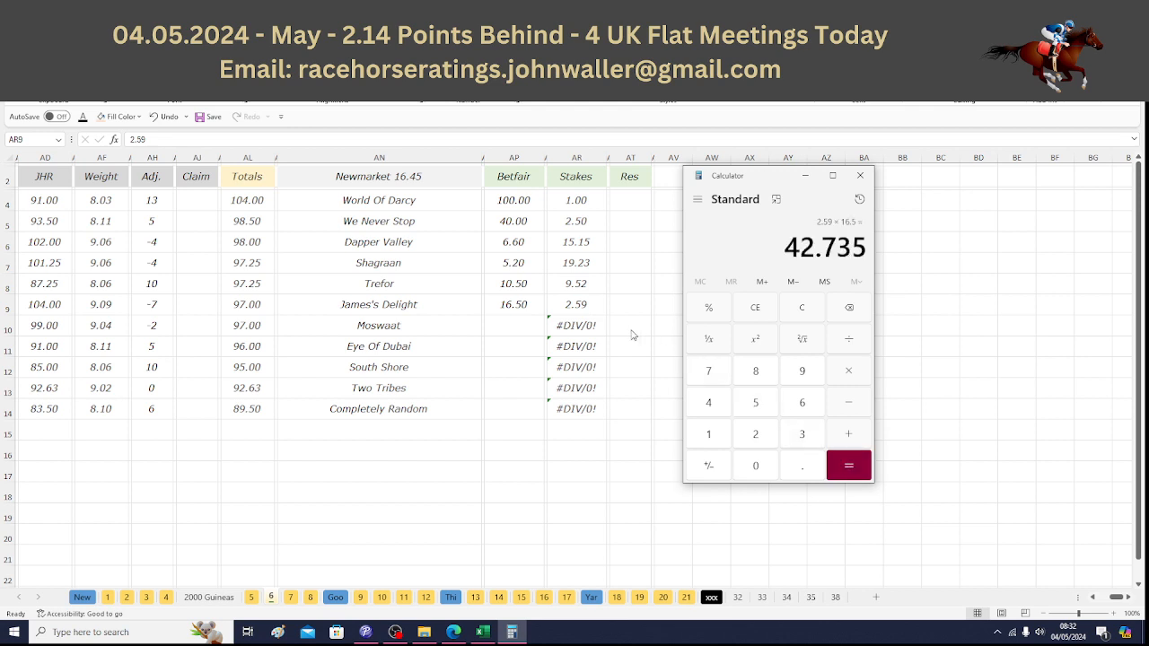
Step: Return to Excel and go to sheet 7 with the Newmarket 17.15 race, selecting the first runner, Love Billy Boy
key(alt+Tab)
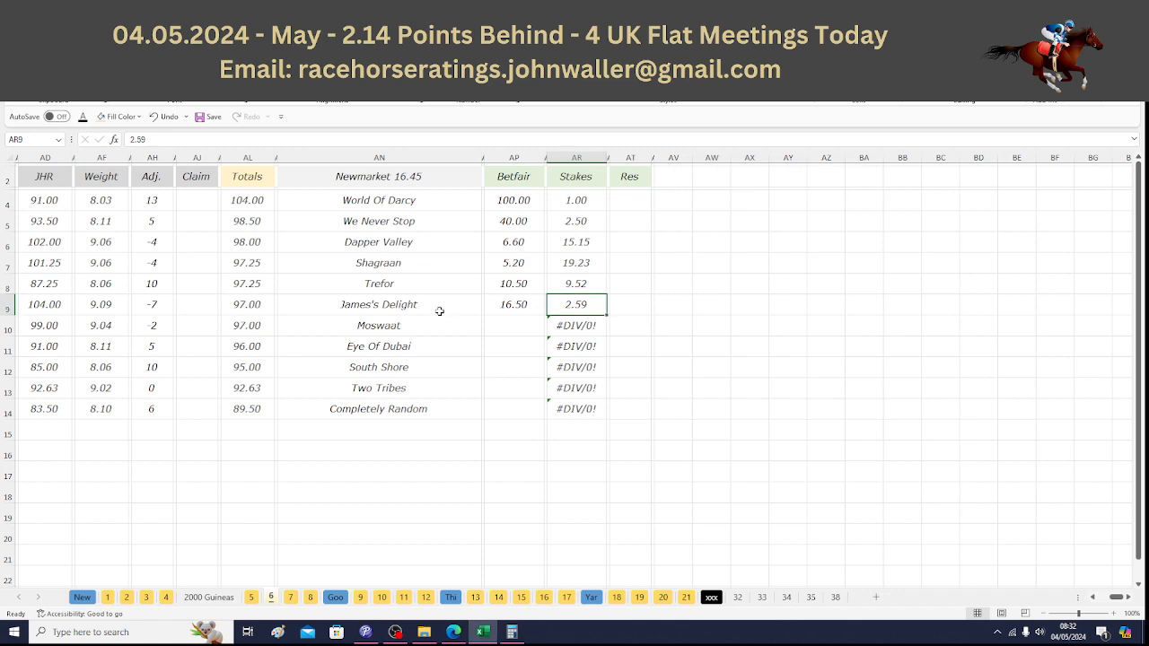
click(55, 181)
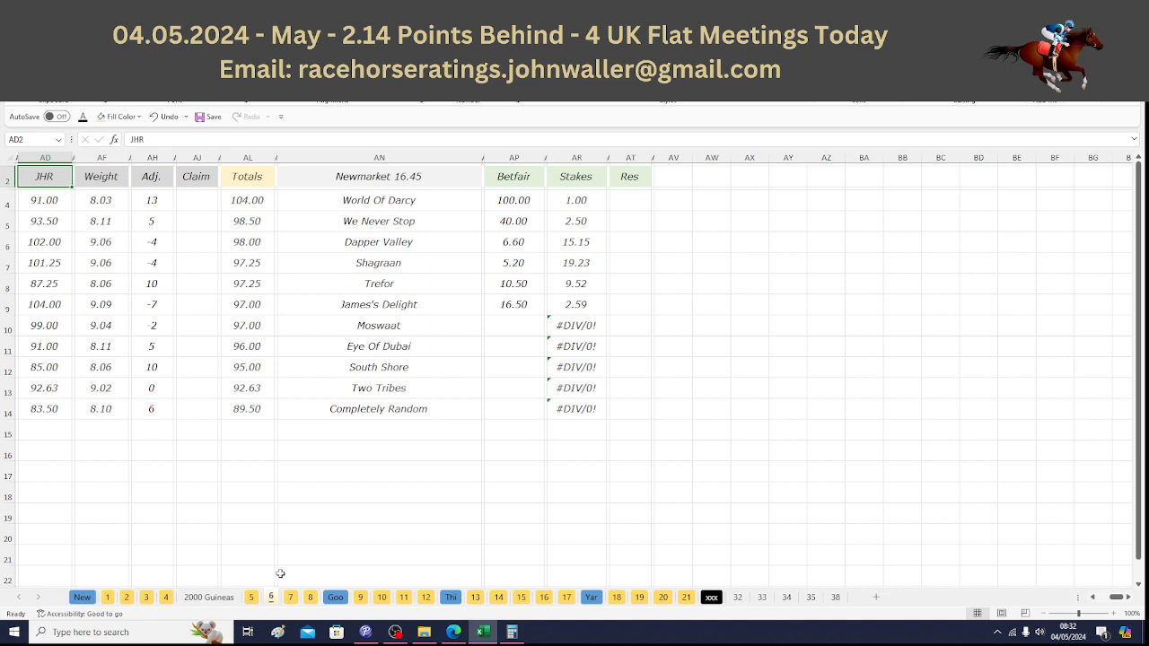
click(290, 603)
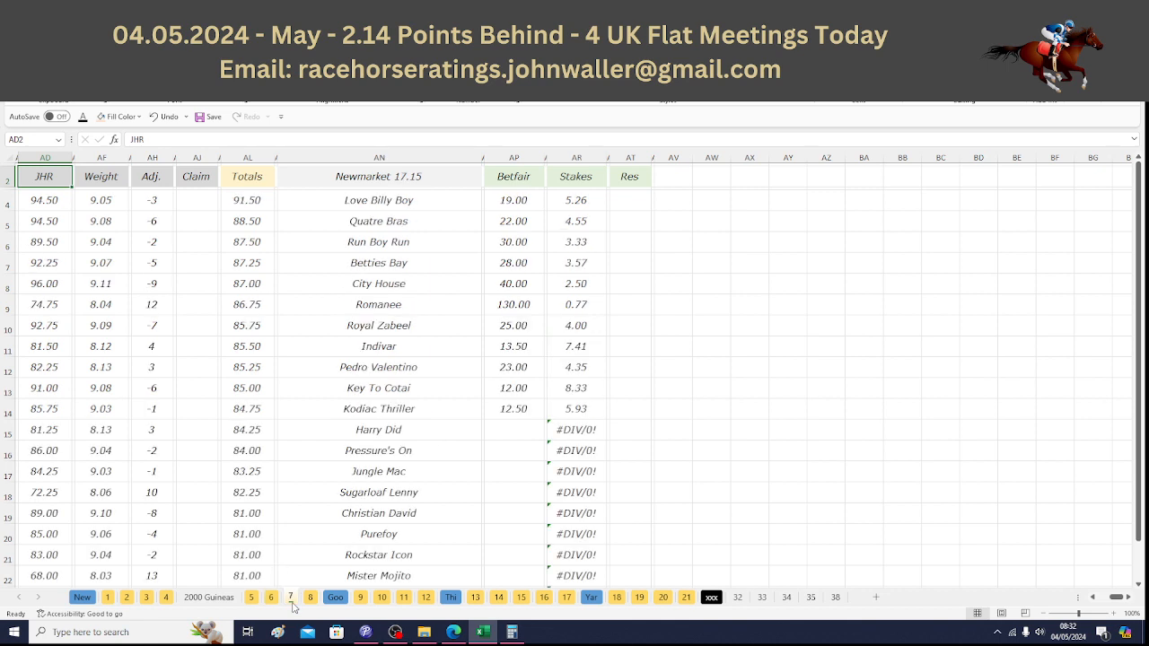
click(446, 202)
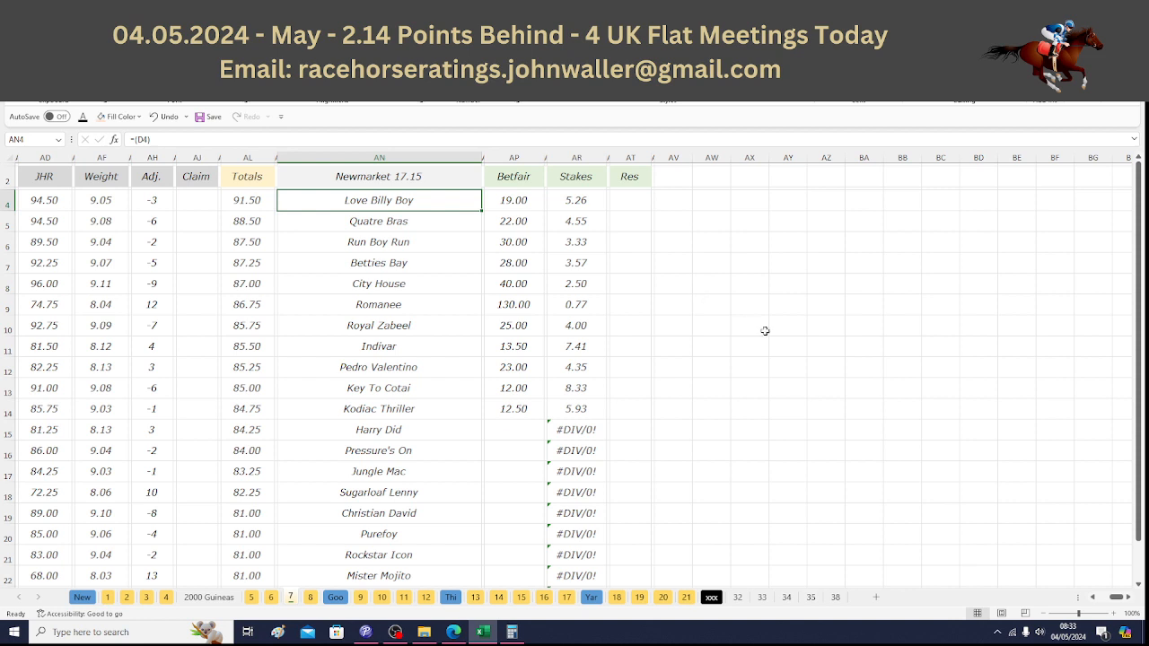
Step: Review the priced Newmarket 17.15 runners one by one from Quatre Bras down to Kodiac Thriller, ending on Kodiac Thriller's stake
key(Down)
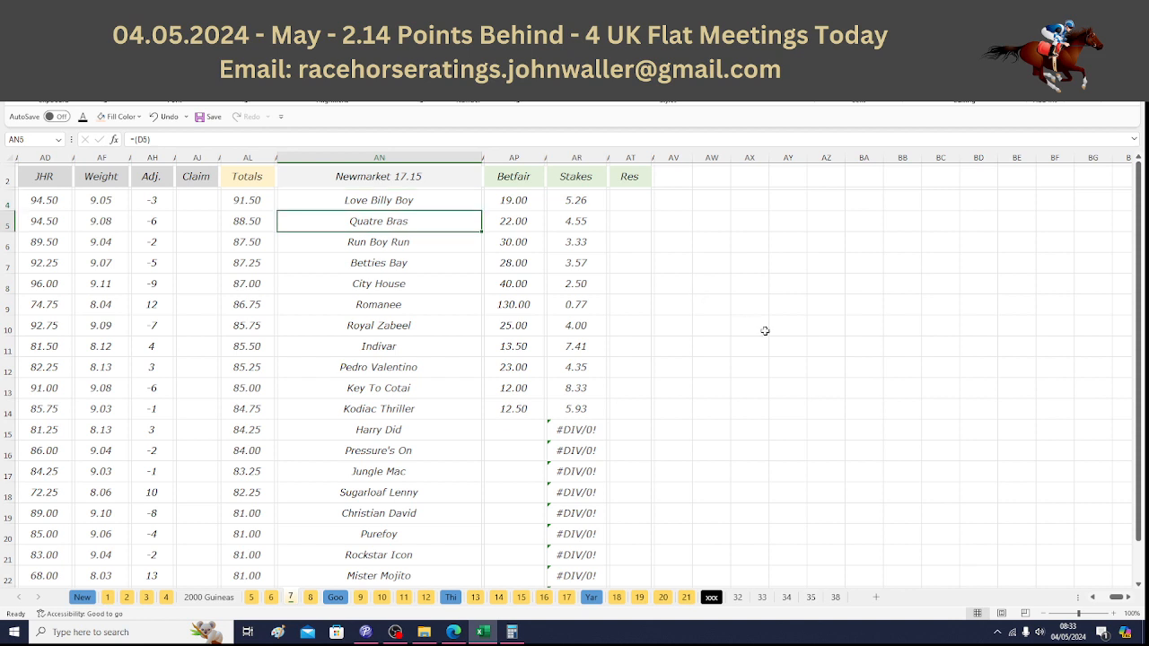
key(Down)
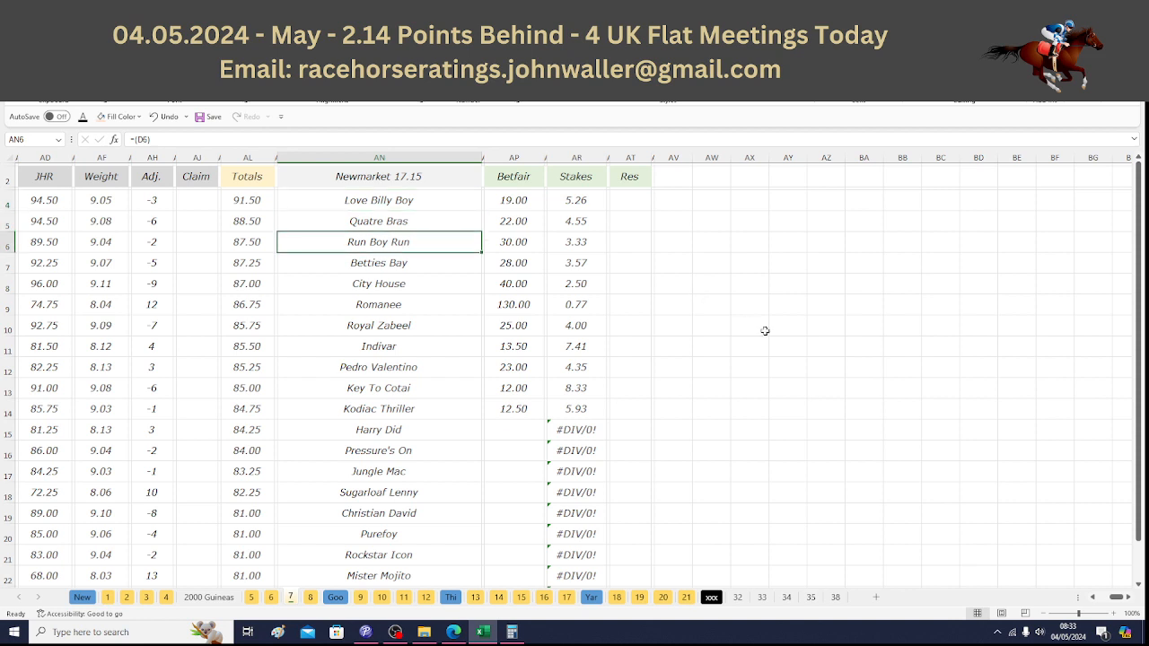
key(Down)
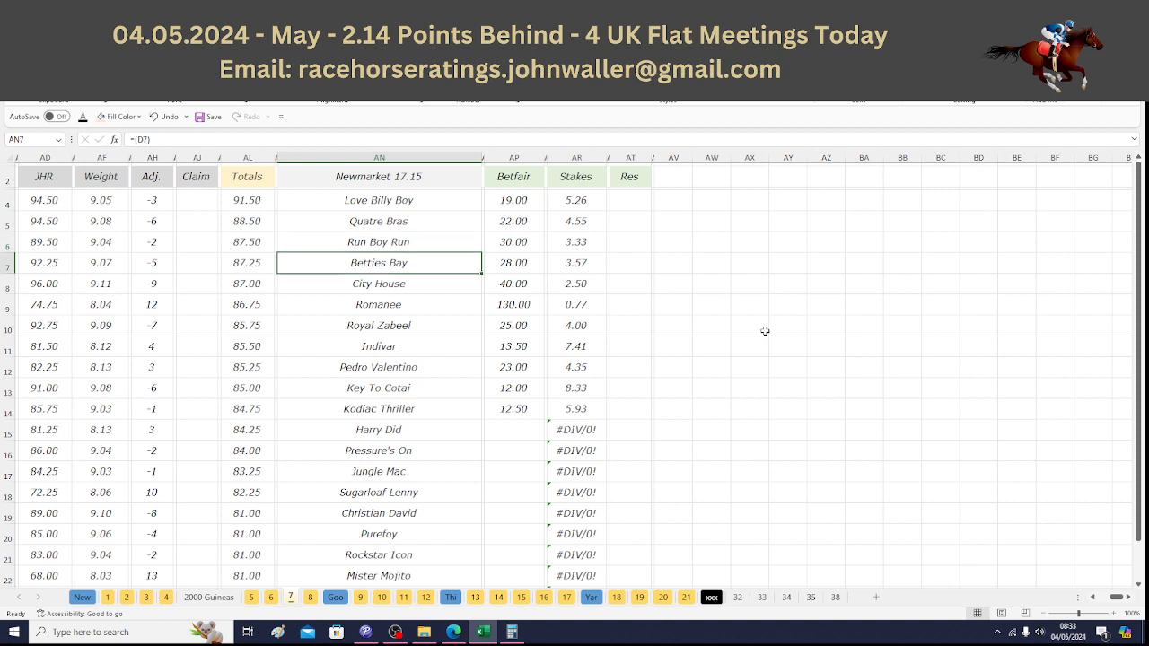
key(Down)
key(Down)
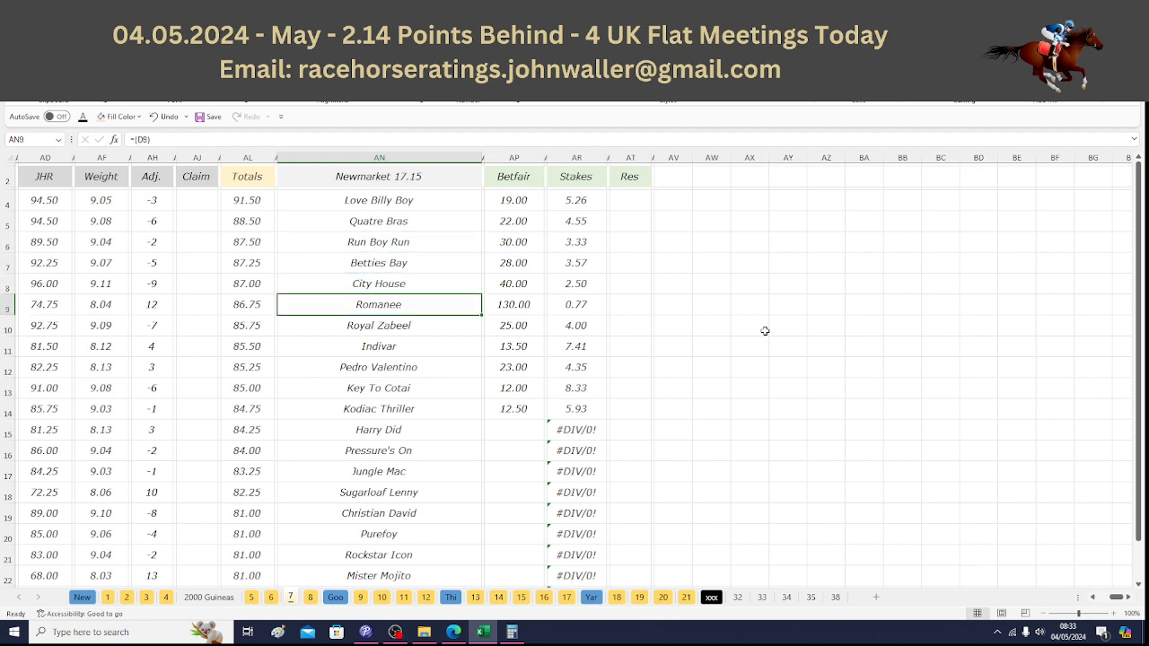
key(Down)
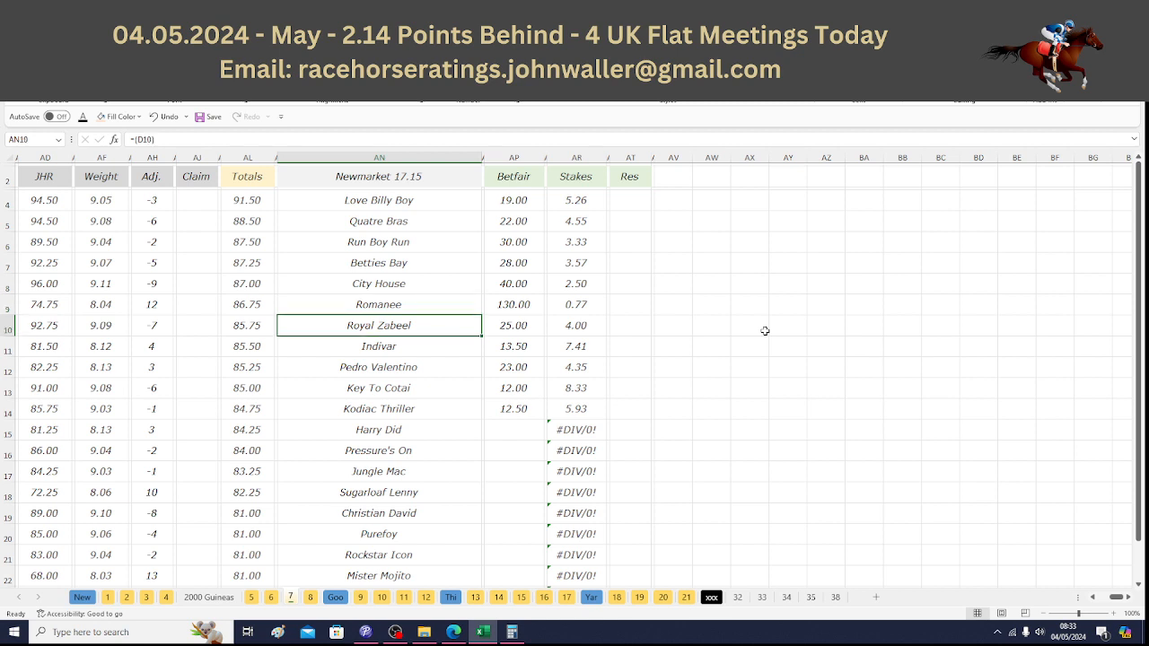
key(Down)
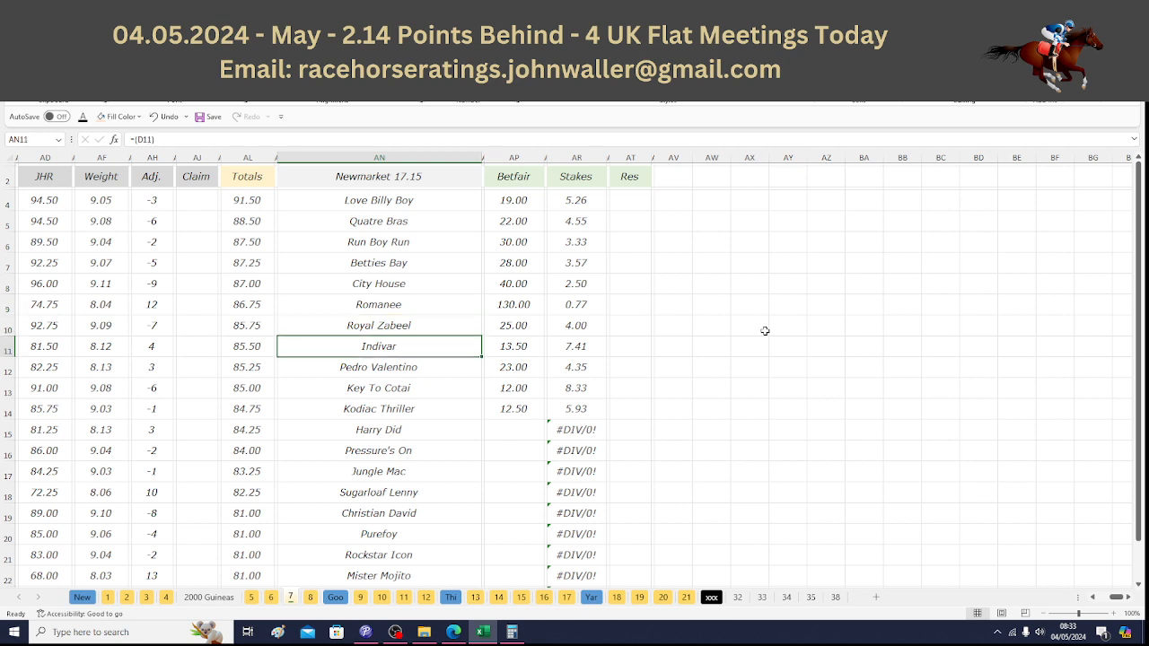
key(Down)
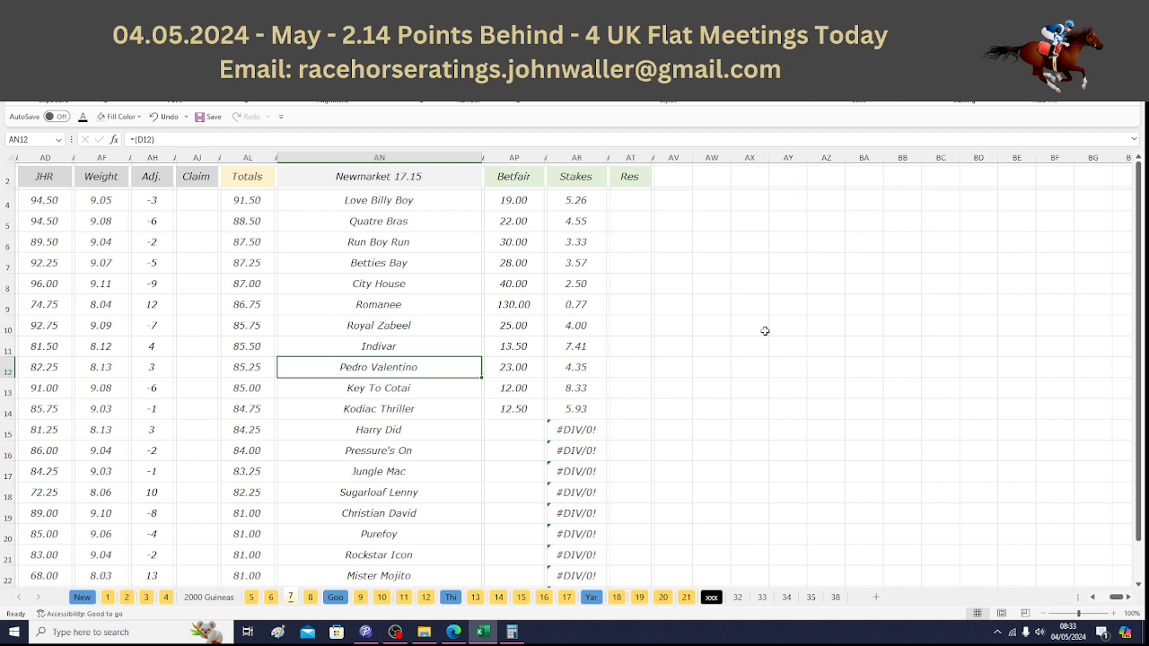
key(Down)
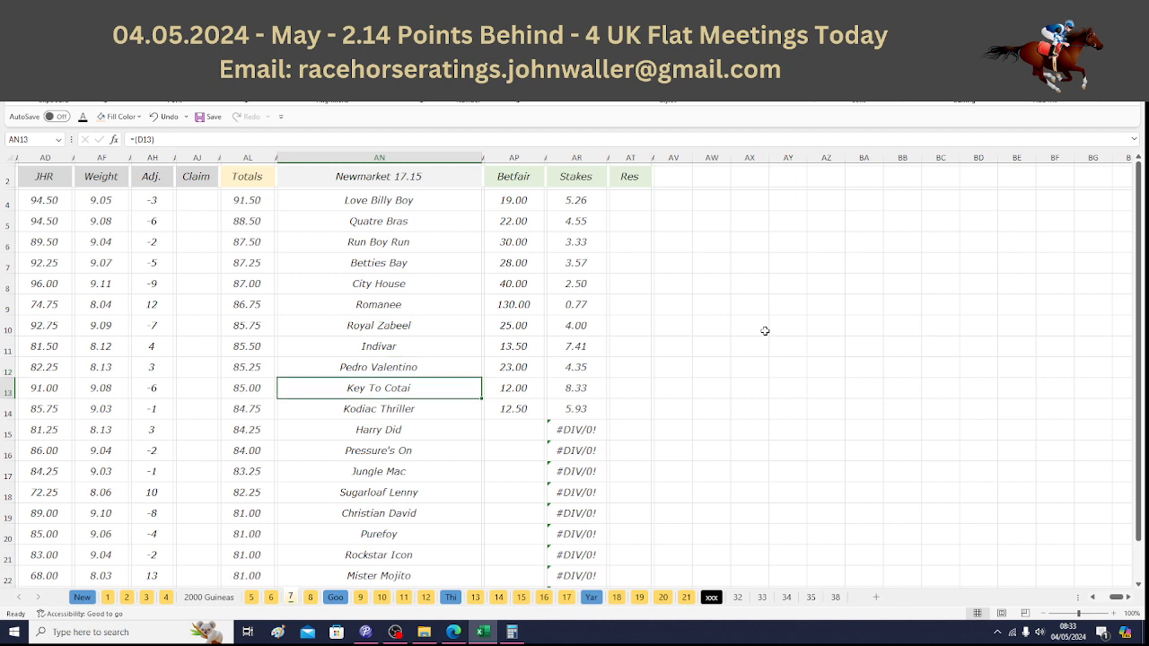
key(Down)
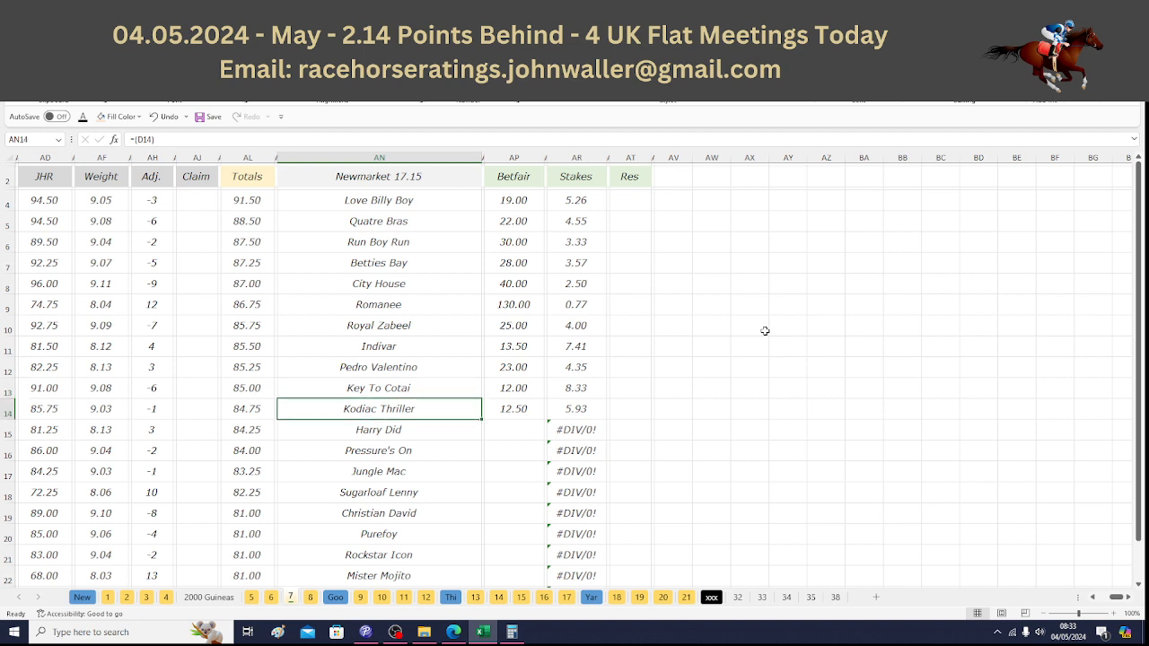
key(Right)
key(Right)
key(Right)
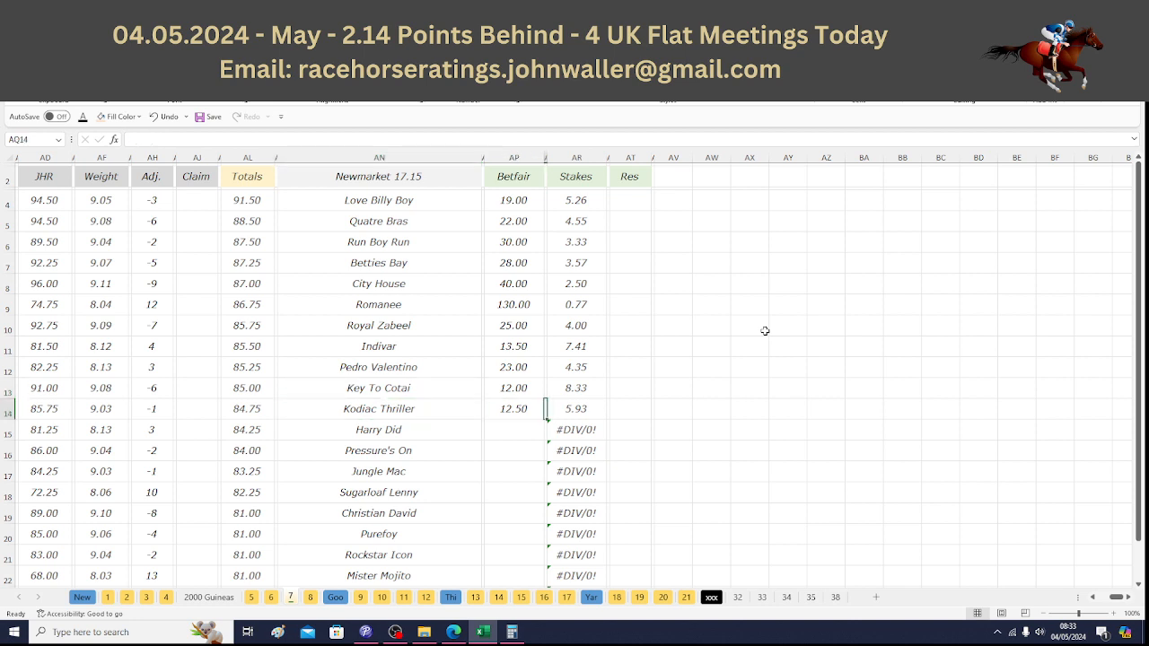
Step: Switch to the Calculator and multiply Kodiac Thriller's 5.93 stake by its Betfair price of 12.5
click(513, 632)
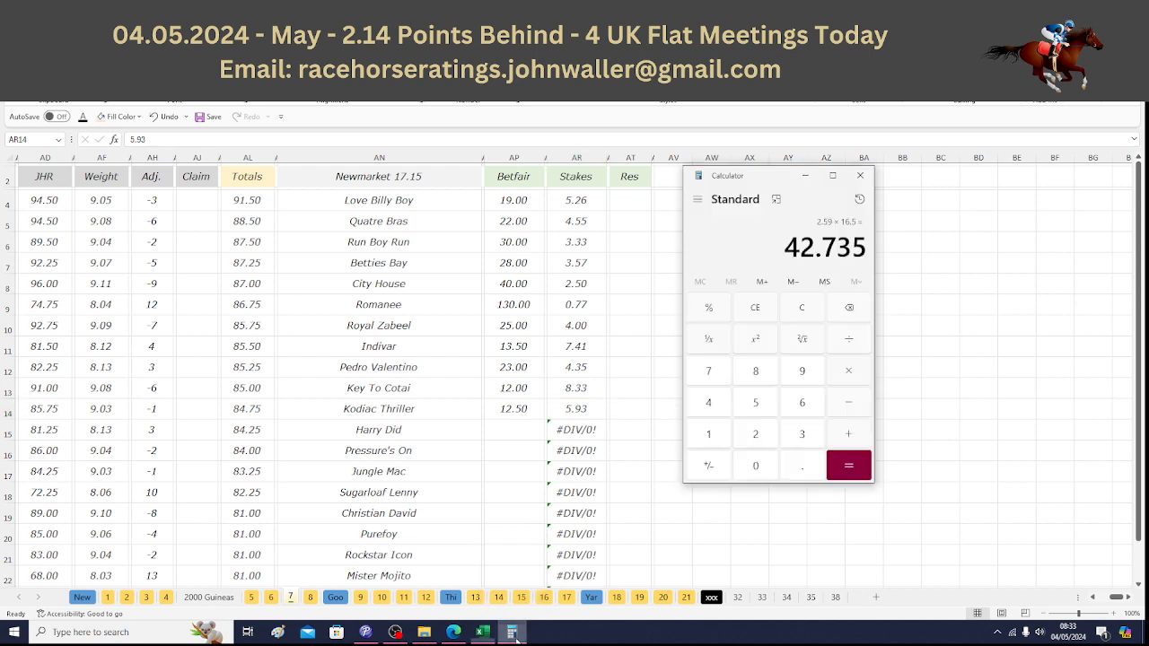
click(757, 404)
click(808, 466)
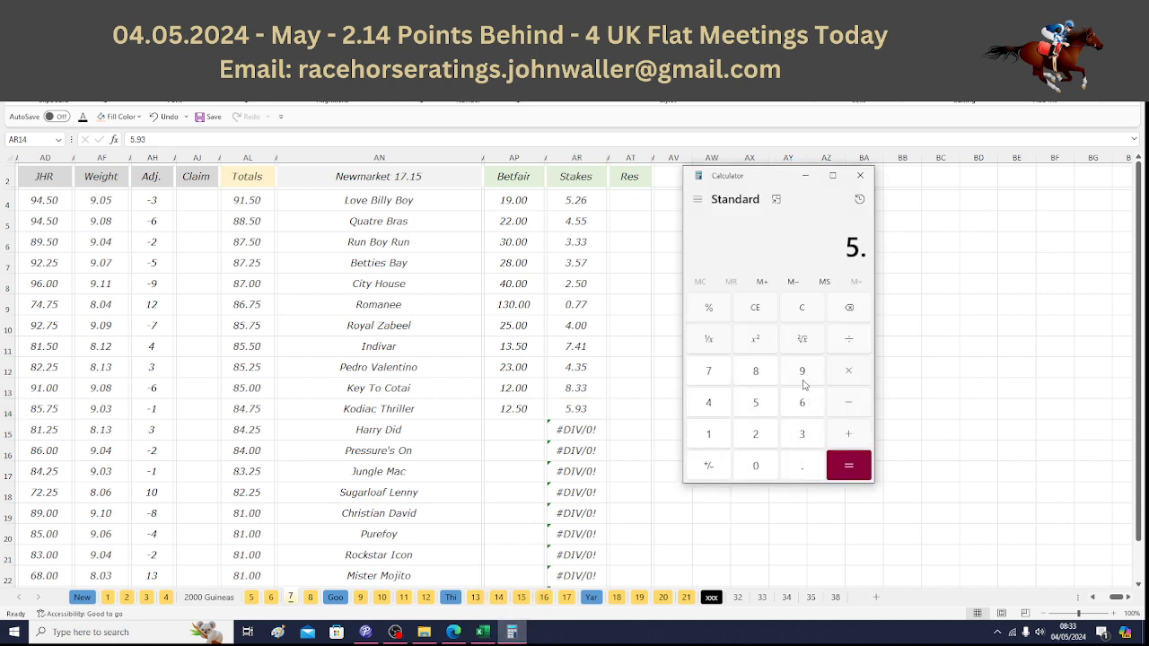
click(805, 378)
click(802, 444)
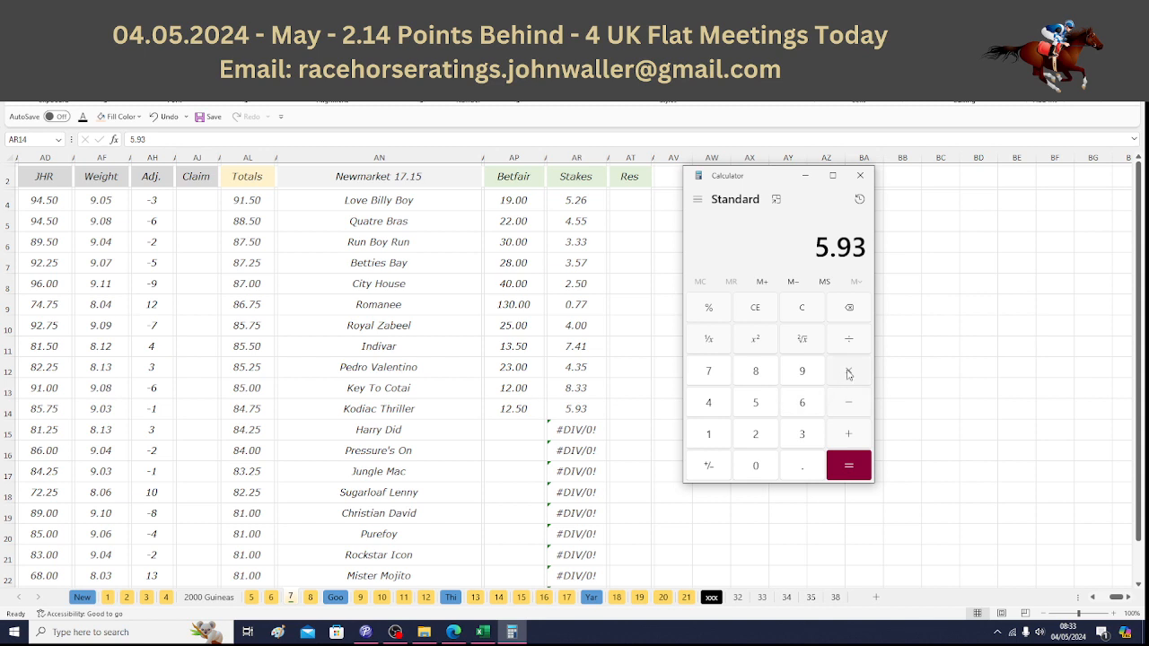
click(848, 372)
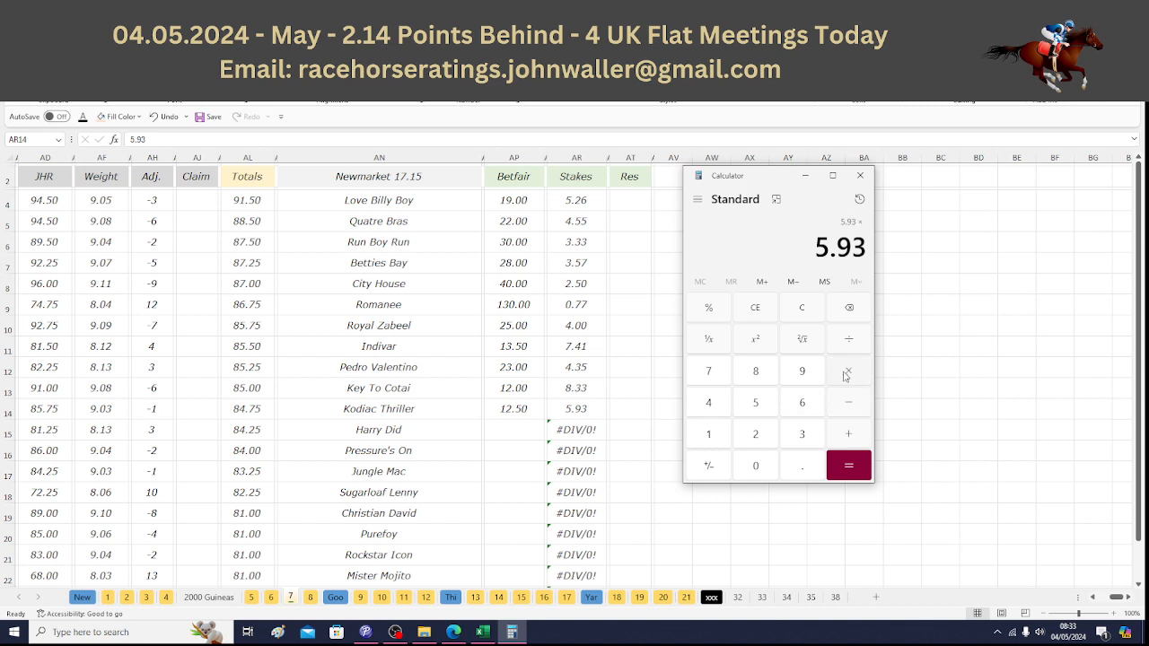
click(718, 434)
click(757, 436)
click(808, 466)
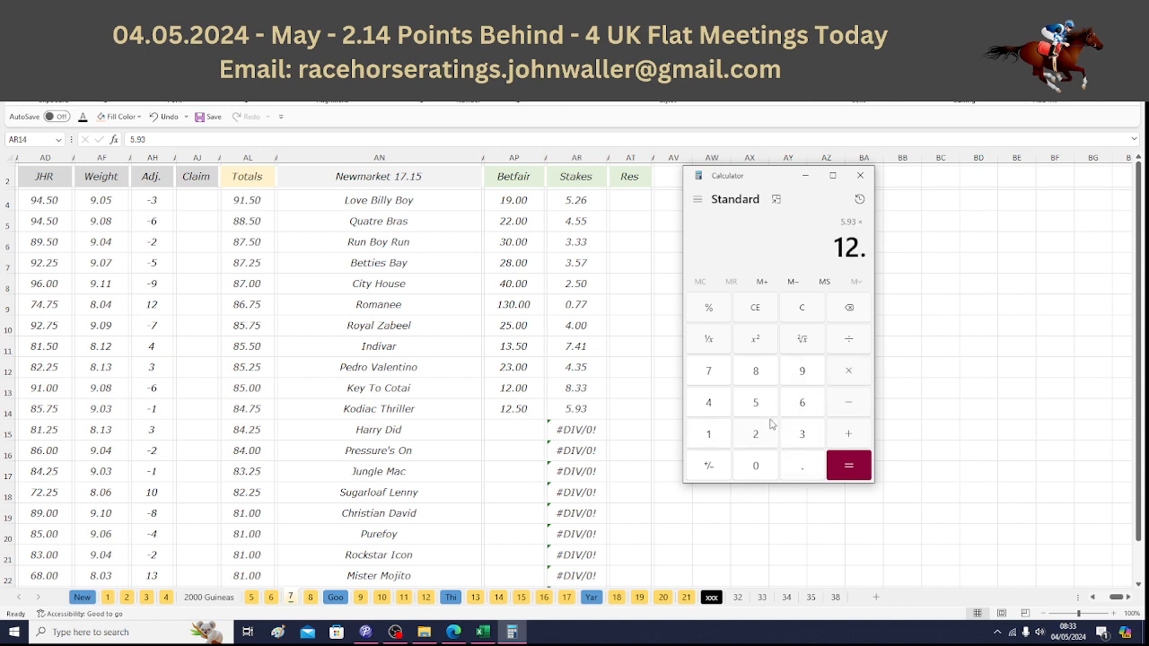
click(759, 406)
click(848, 475)
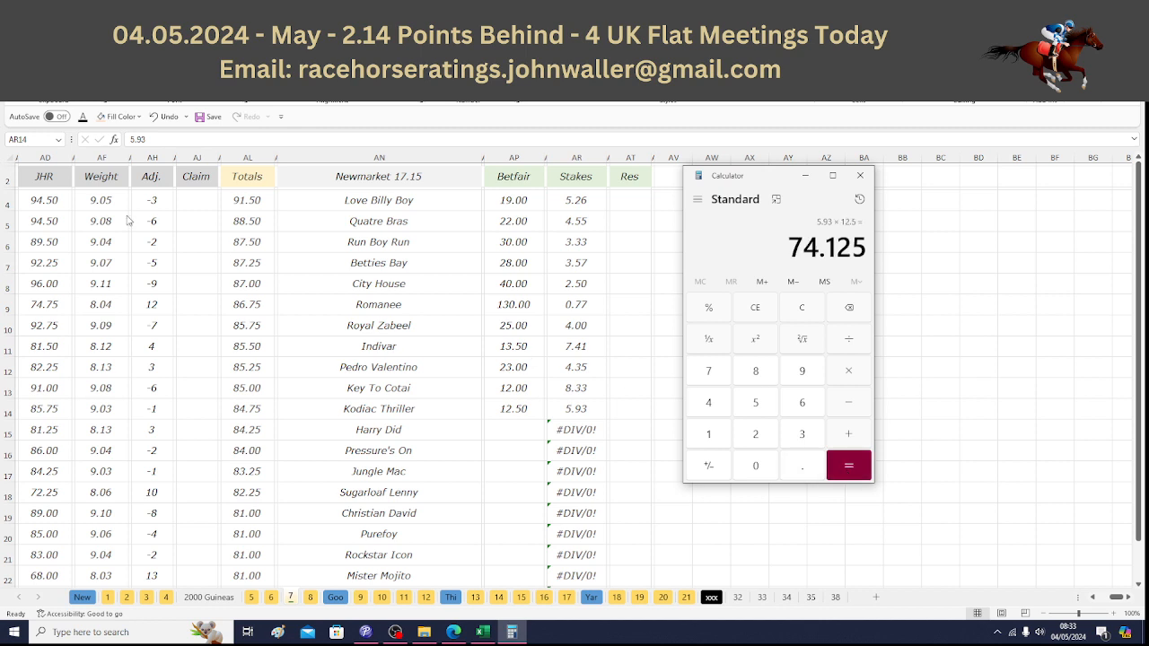
Step: Return to Excel and go to sheet 8 with the Newmarket 17.50 race, selecting the first runner, Speriamo
click(53, 180)
click(52, 178)
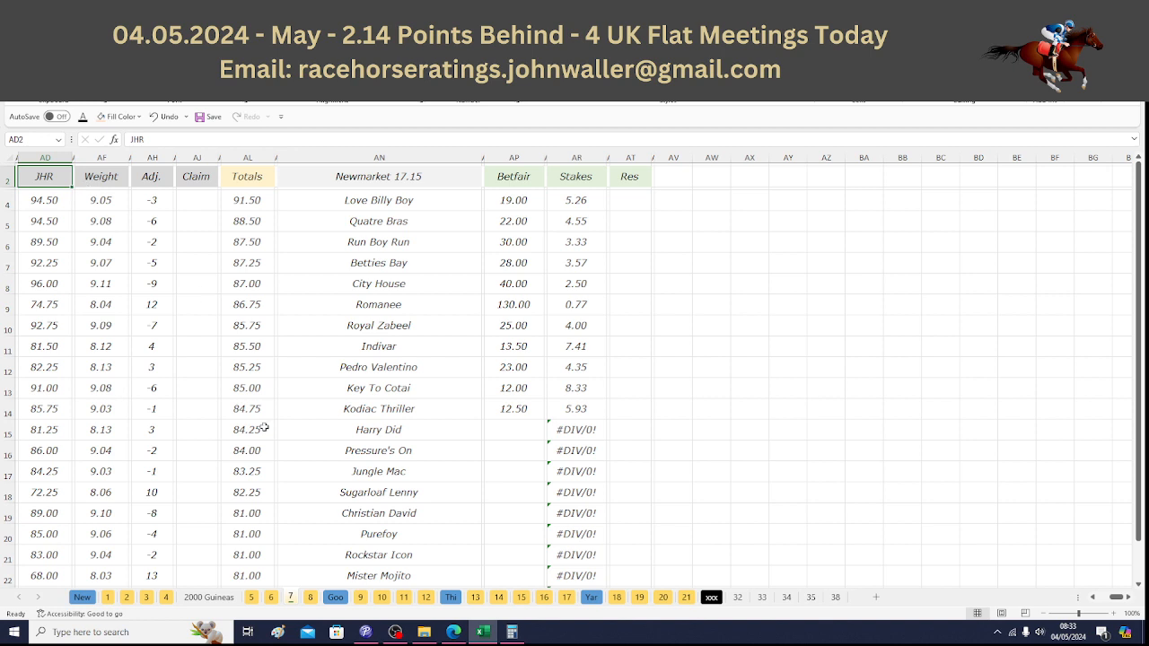
click(309, 598)
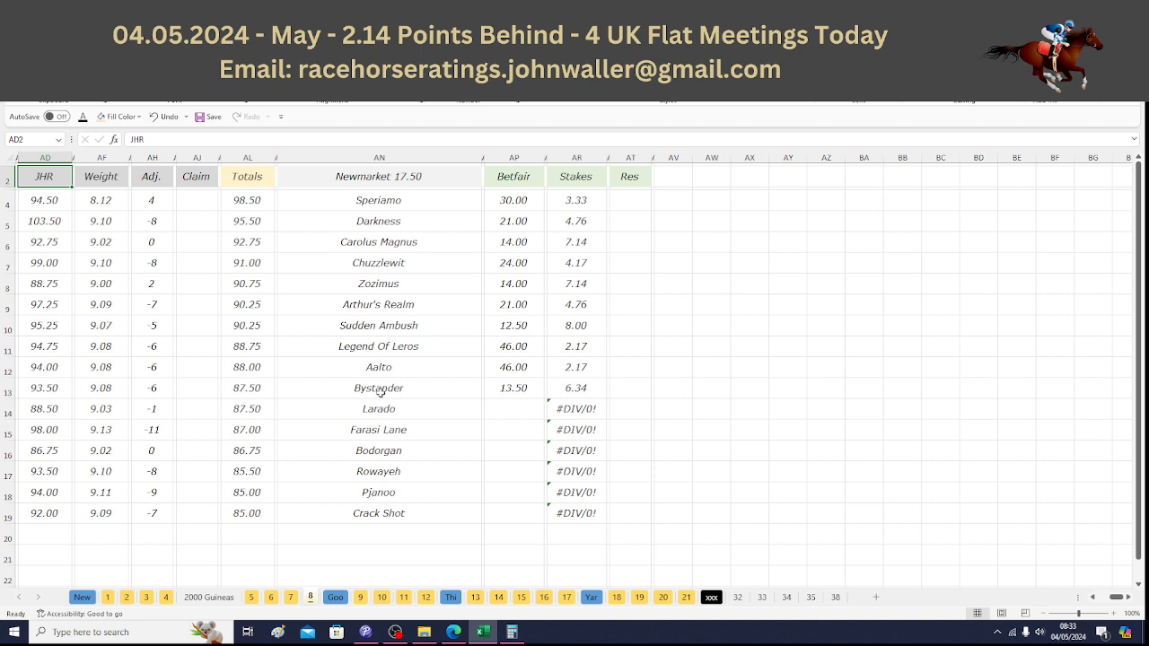
click(434, 199)
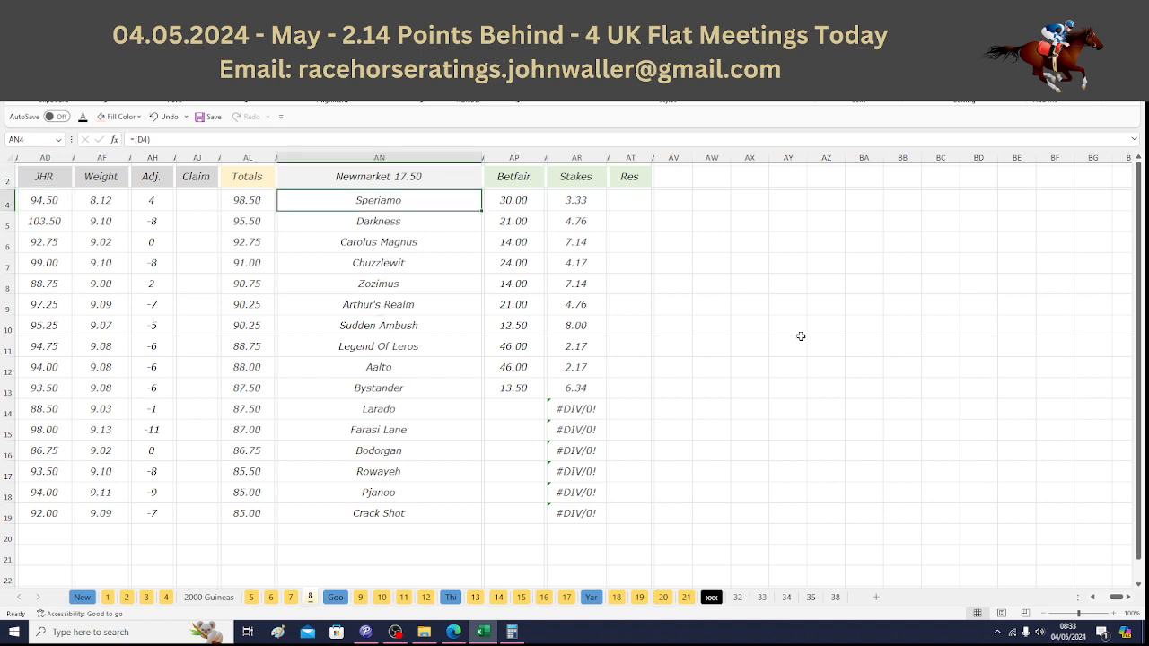
Step: Review the priced Newmarket 17.50 runners one by one from Darkness down to Bystander, ending on Bystander's stake
key(Down)
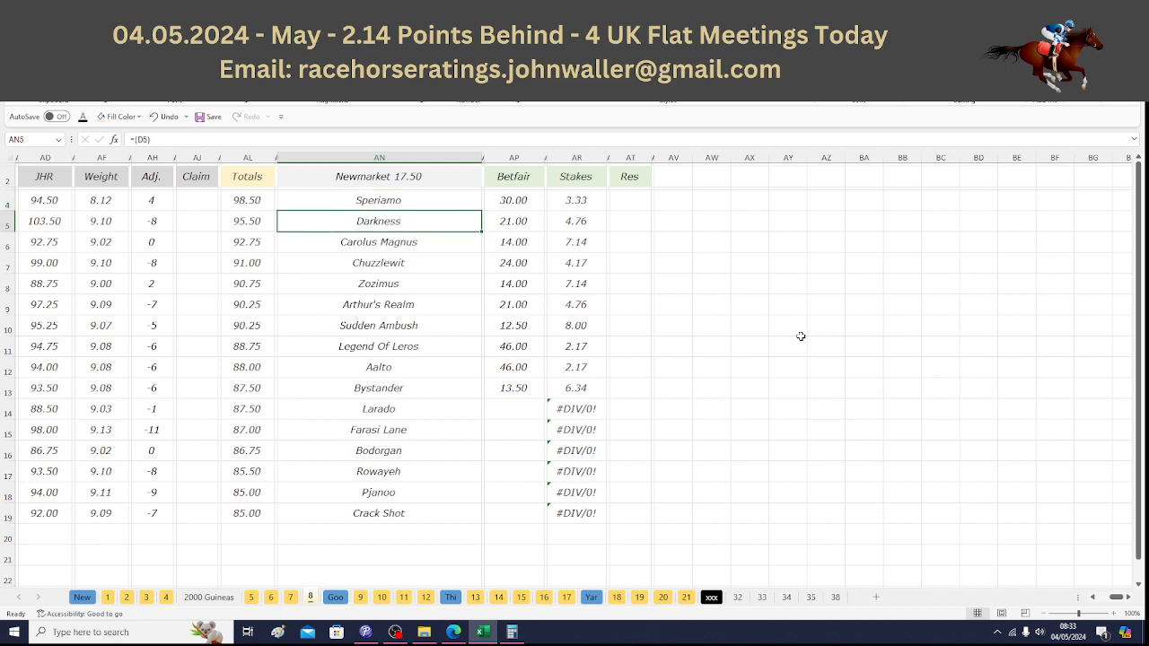
key(Down)
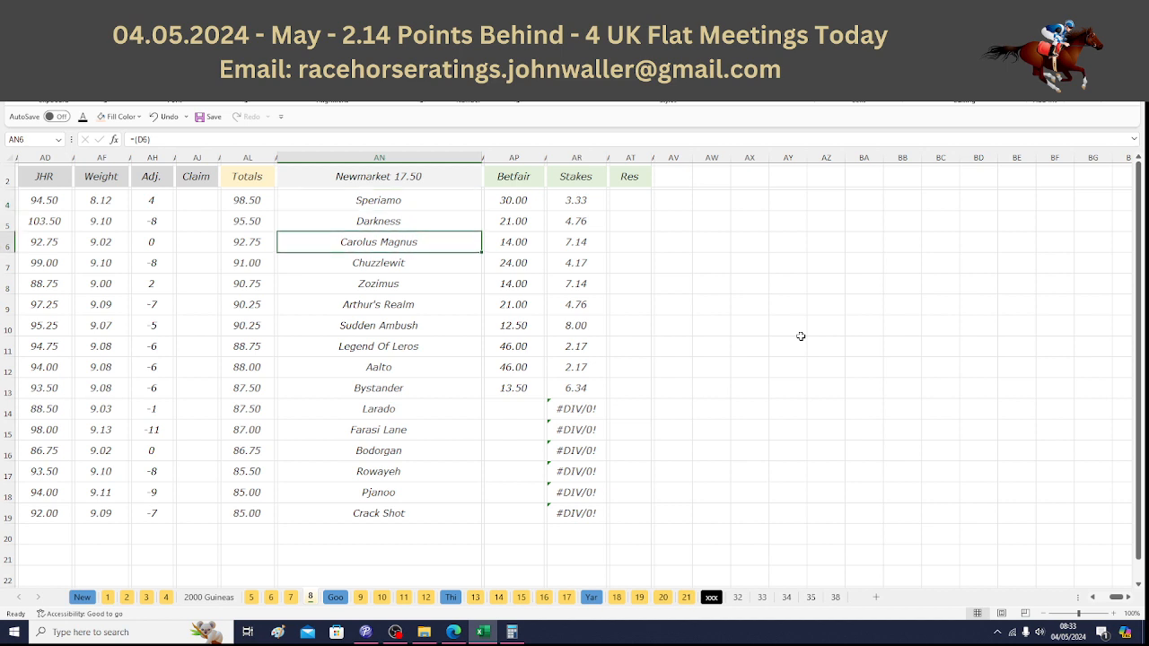
key(Down)
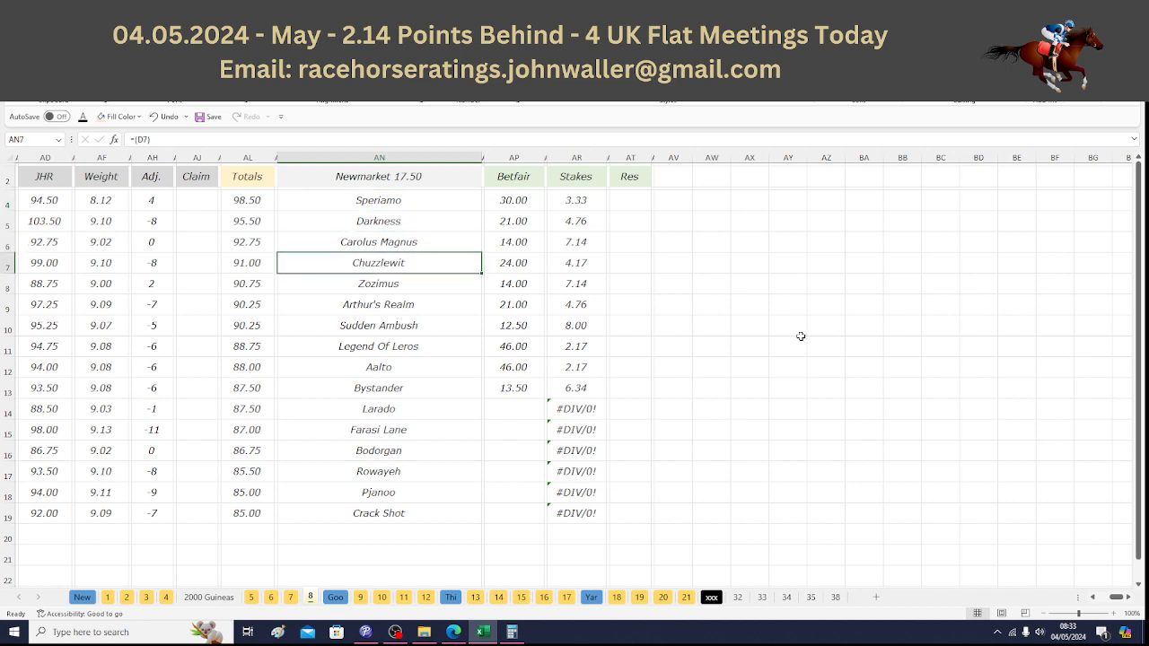
key(Down)
key(Down)
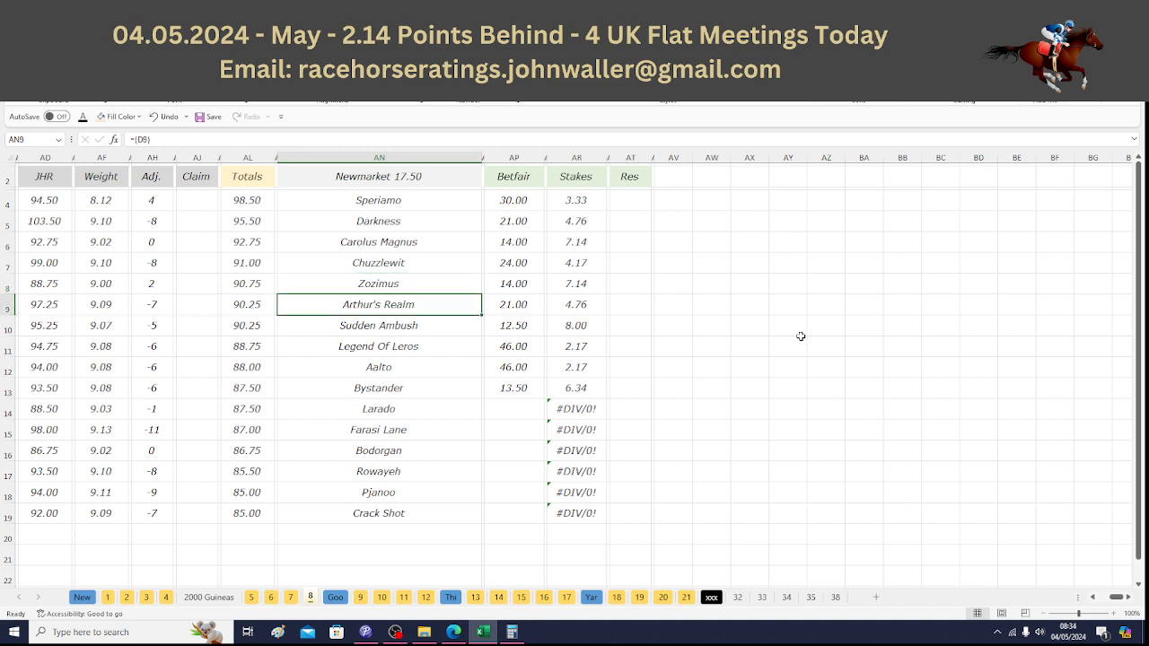
key(Down)
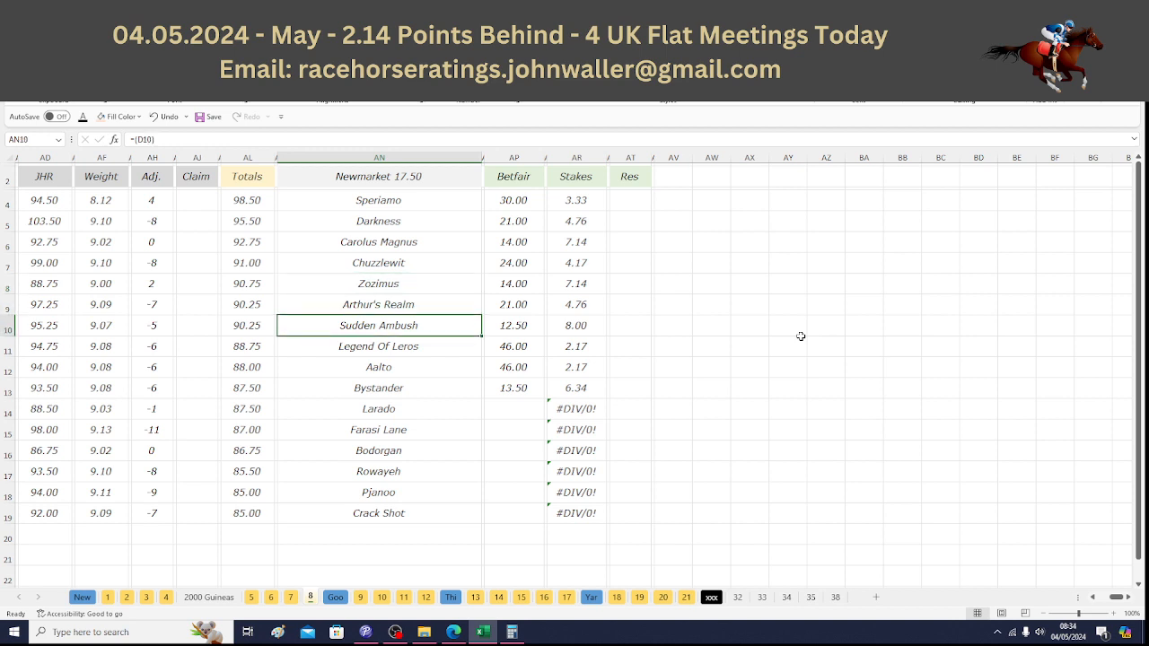
key(Down)
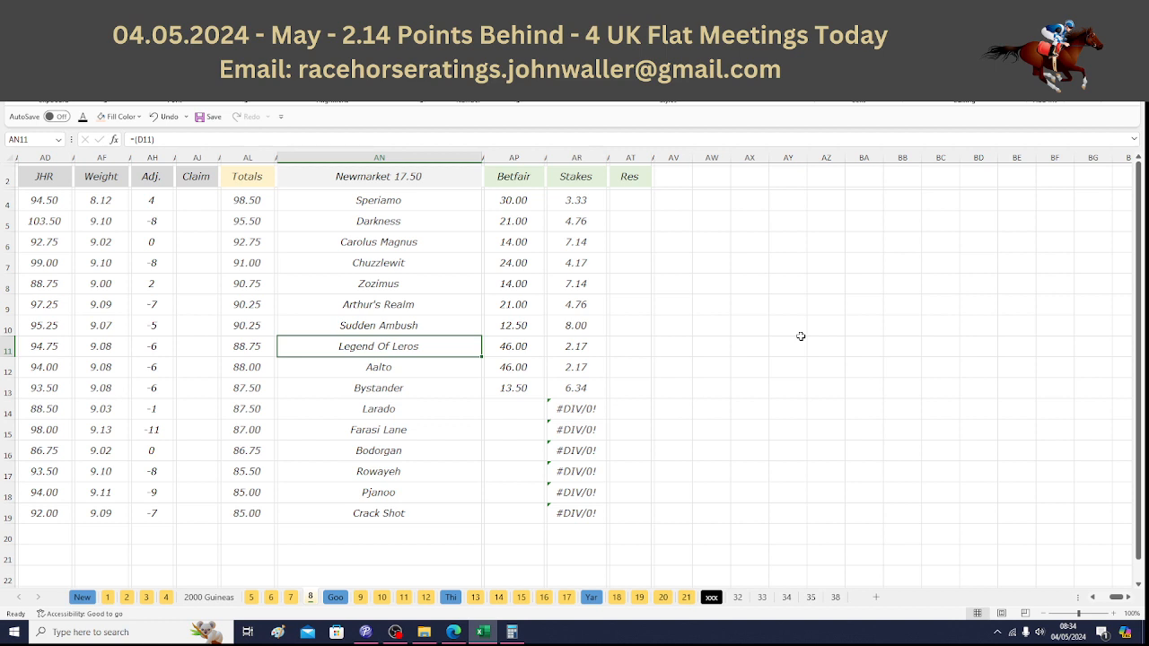
key(Down)
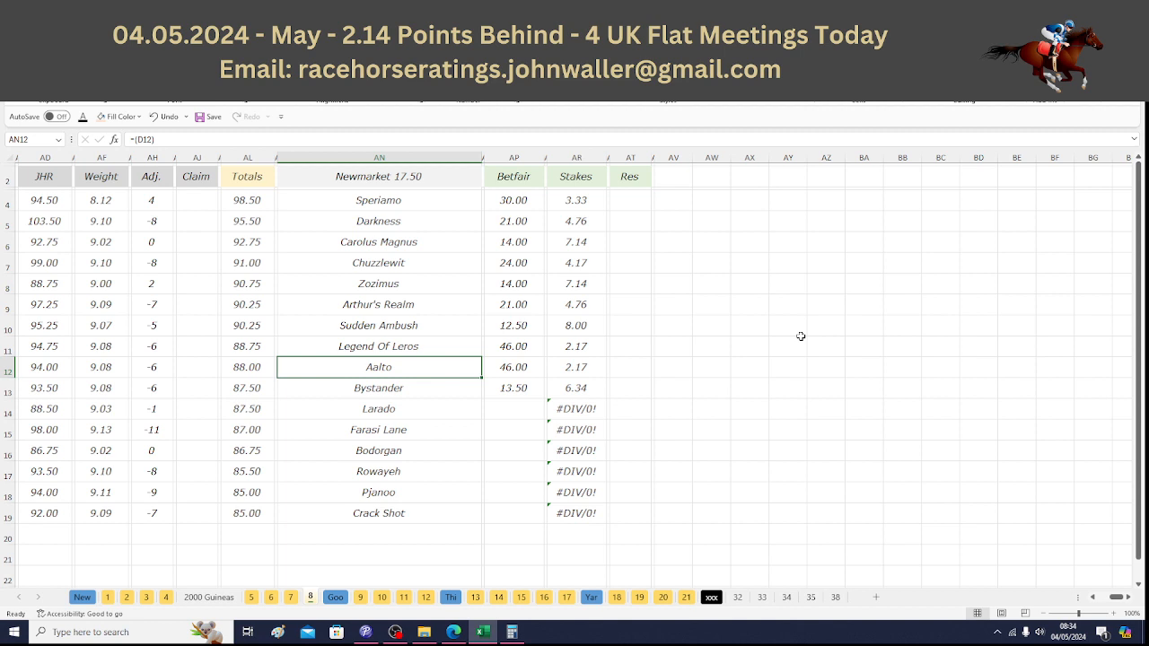
key(Down)
key(Right)
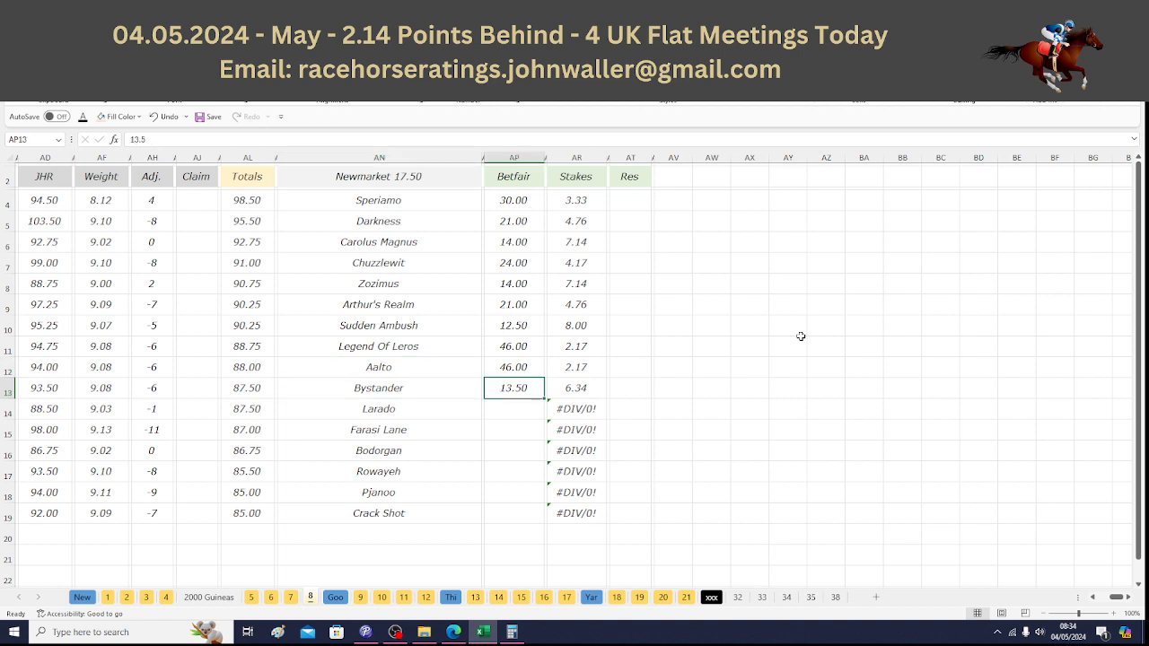
key(Right)
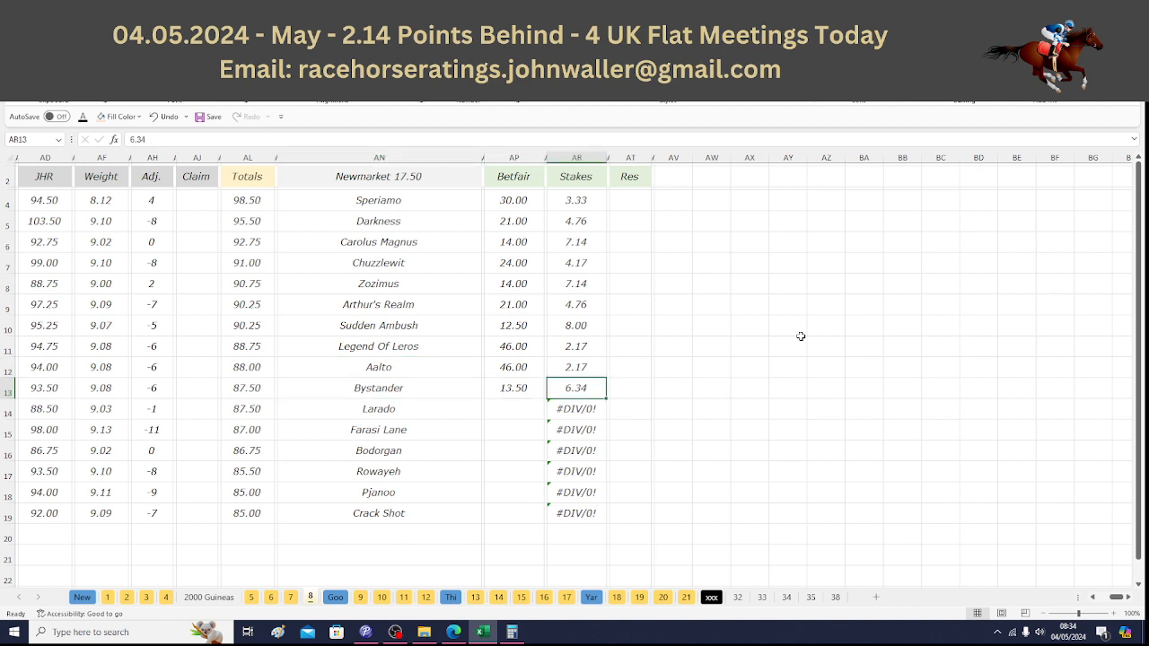
Step: Switch to the Calculator and multiply Bystander's 6.34 stake by its Betfair price of 13.5
click(518, 634)
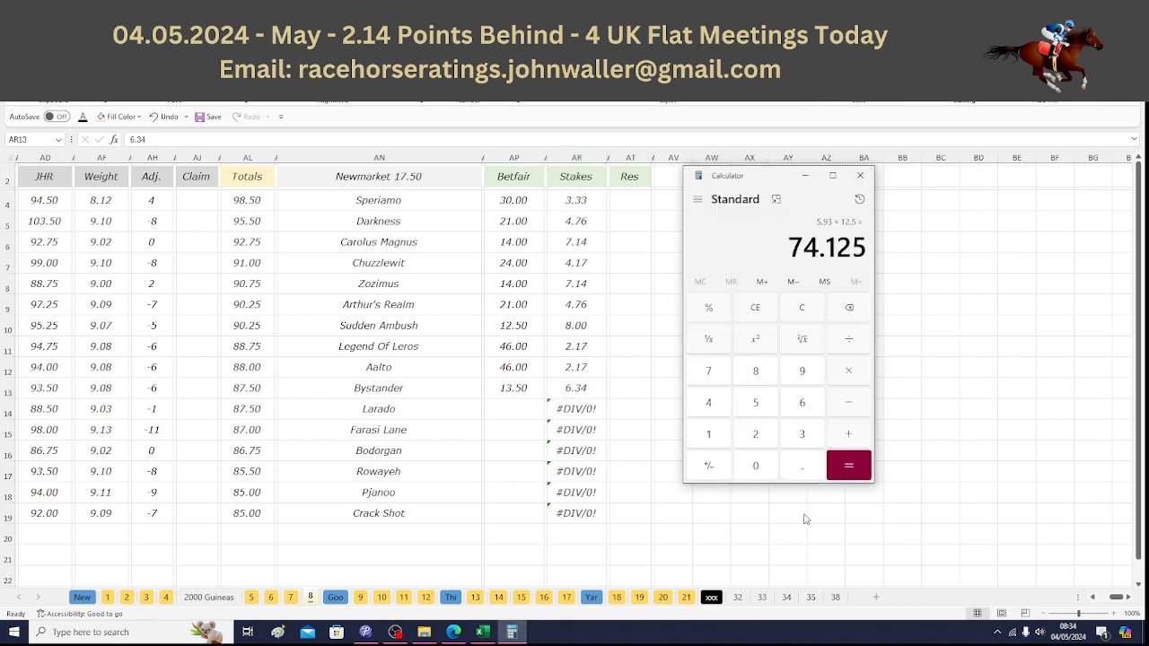
click(809, 405)
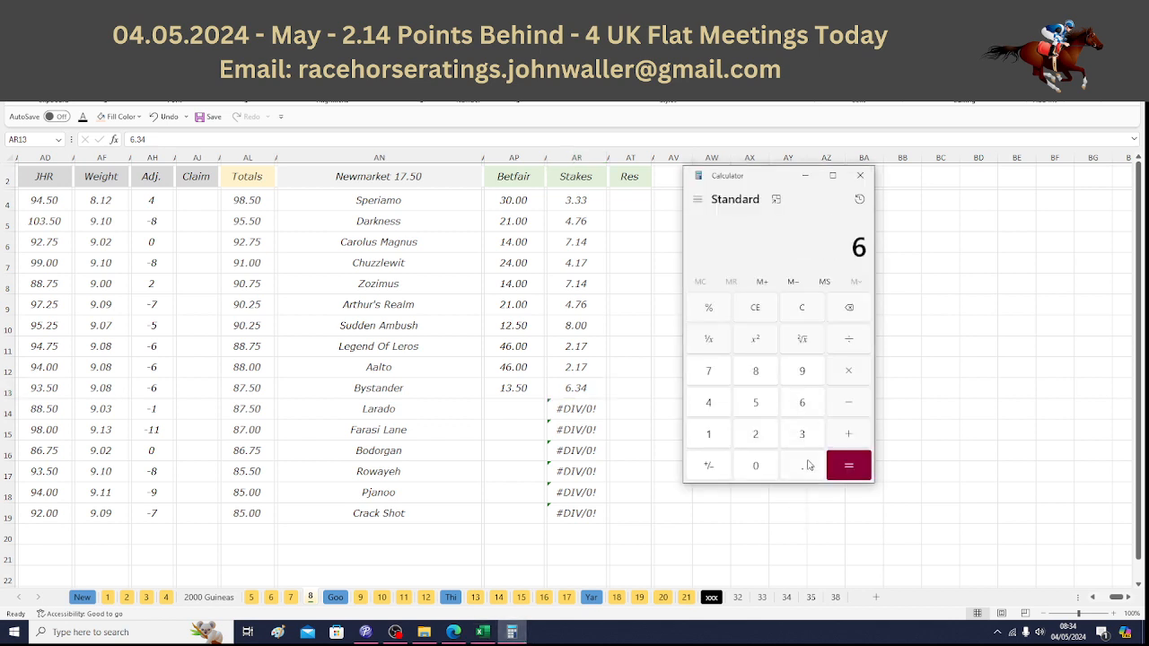
click(809, 465)
click(804, 438)
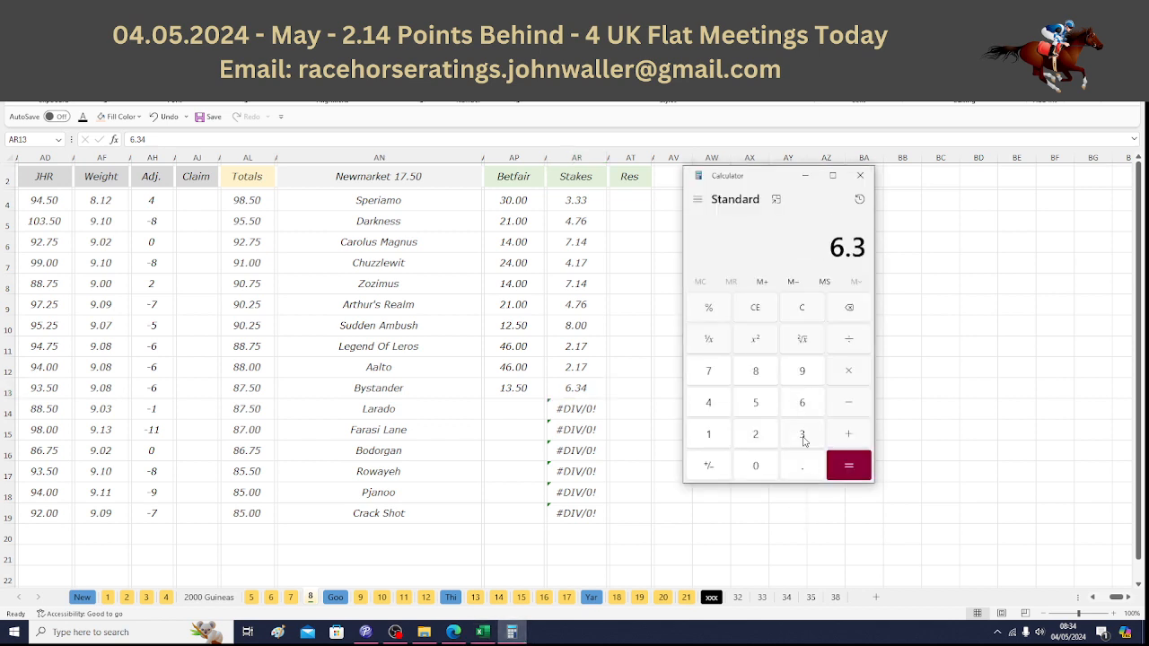
click(721, 412)
click(826, 383)
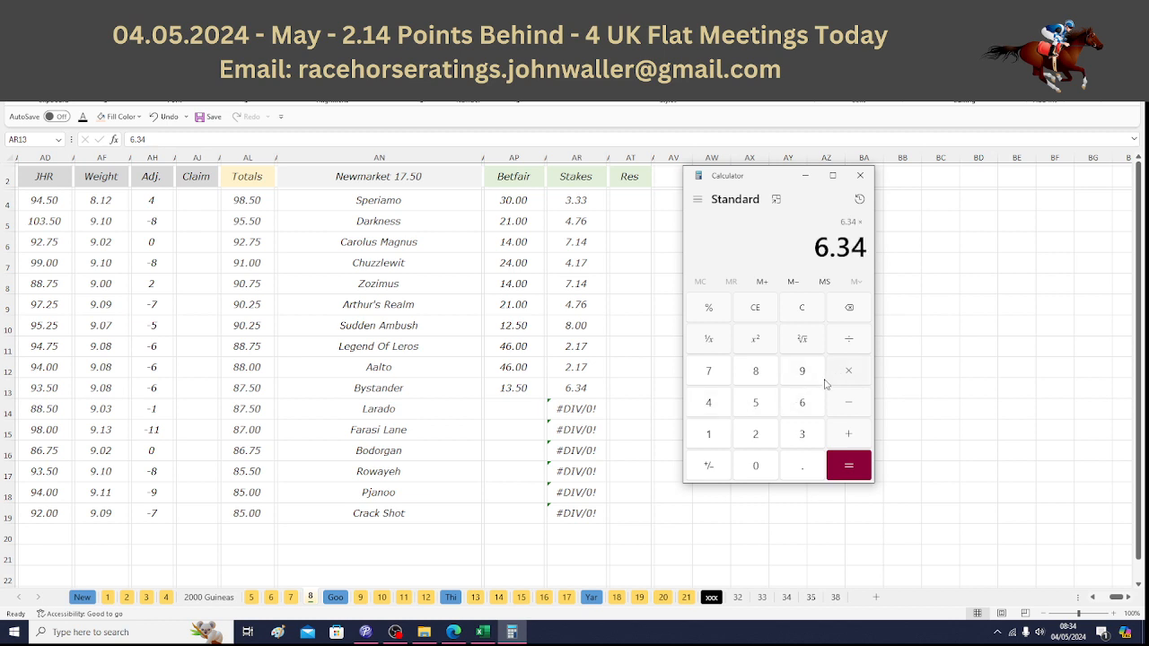
click(703, 435)
click(790, 436)
click(798, 467)
click(764, 418)
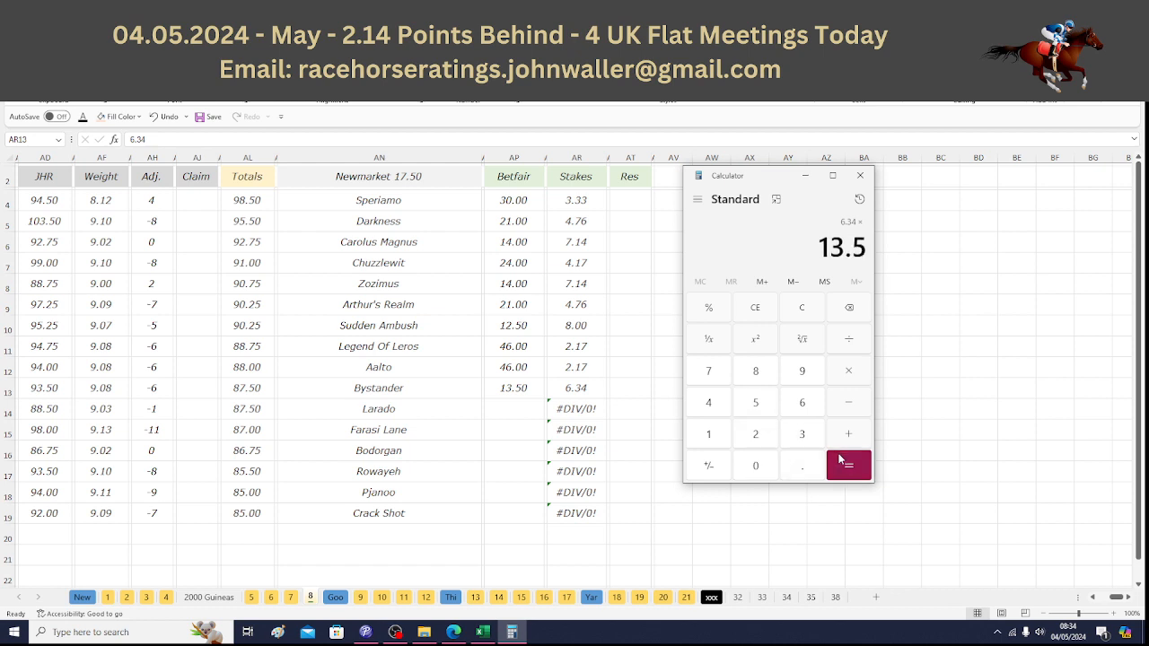
click(841, 462)
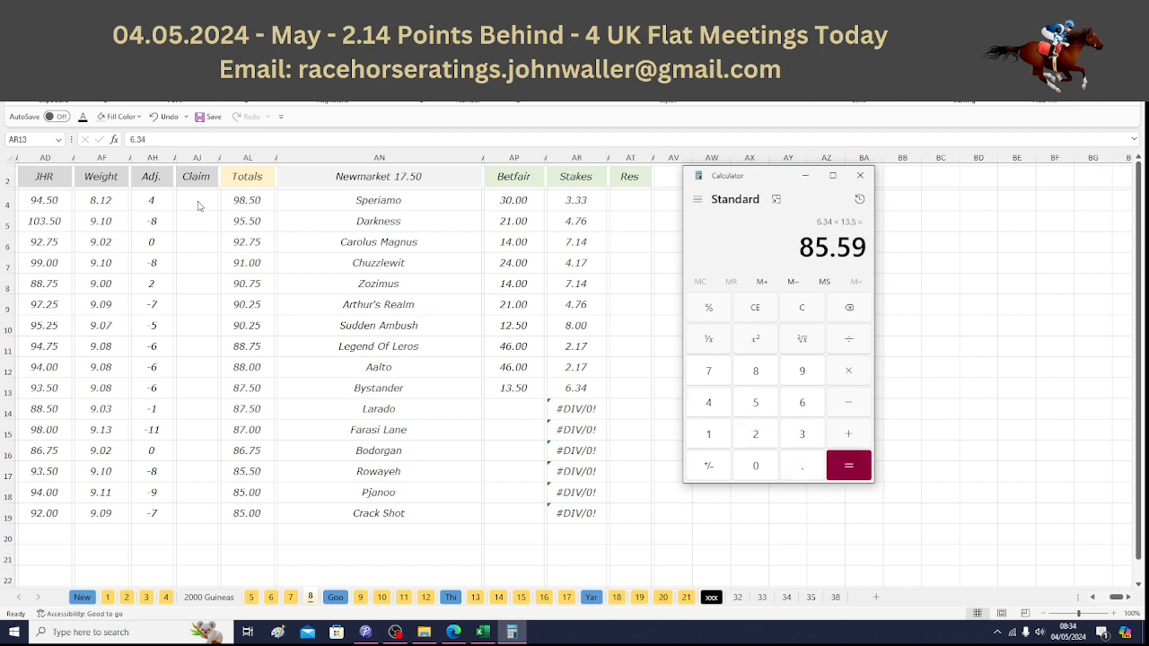
Step: Return to Excel and select the JHR heading cell on the Newmarket 17.50 sheet
key(alt+Tab)
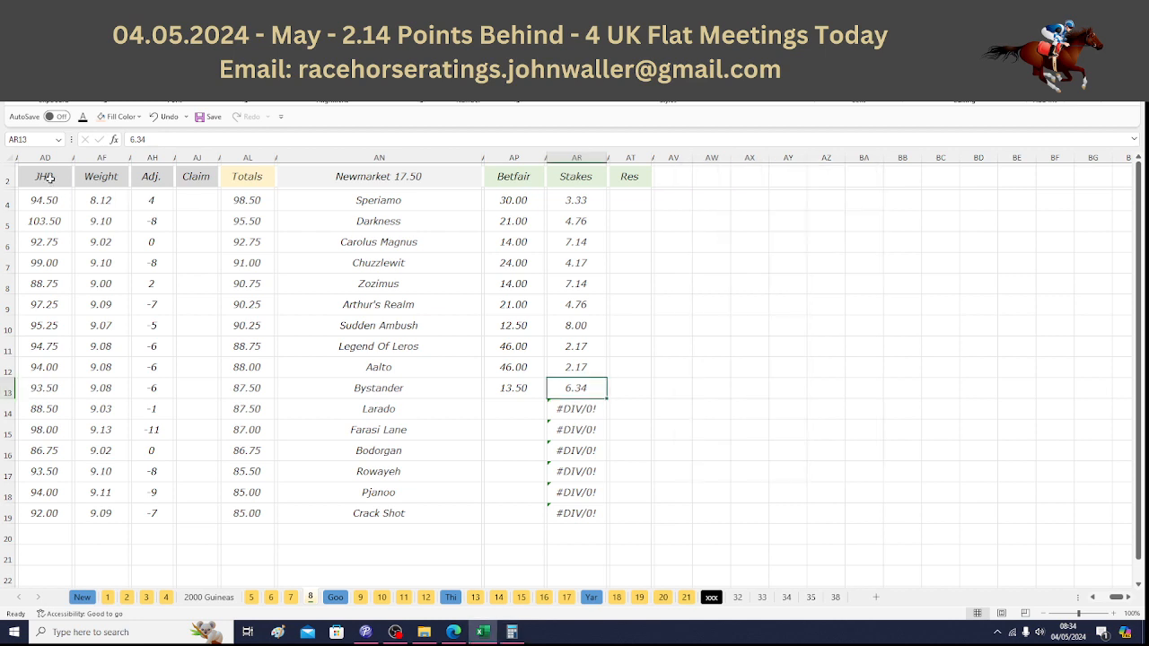
click(50, 177)
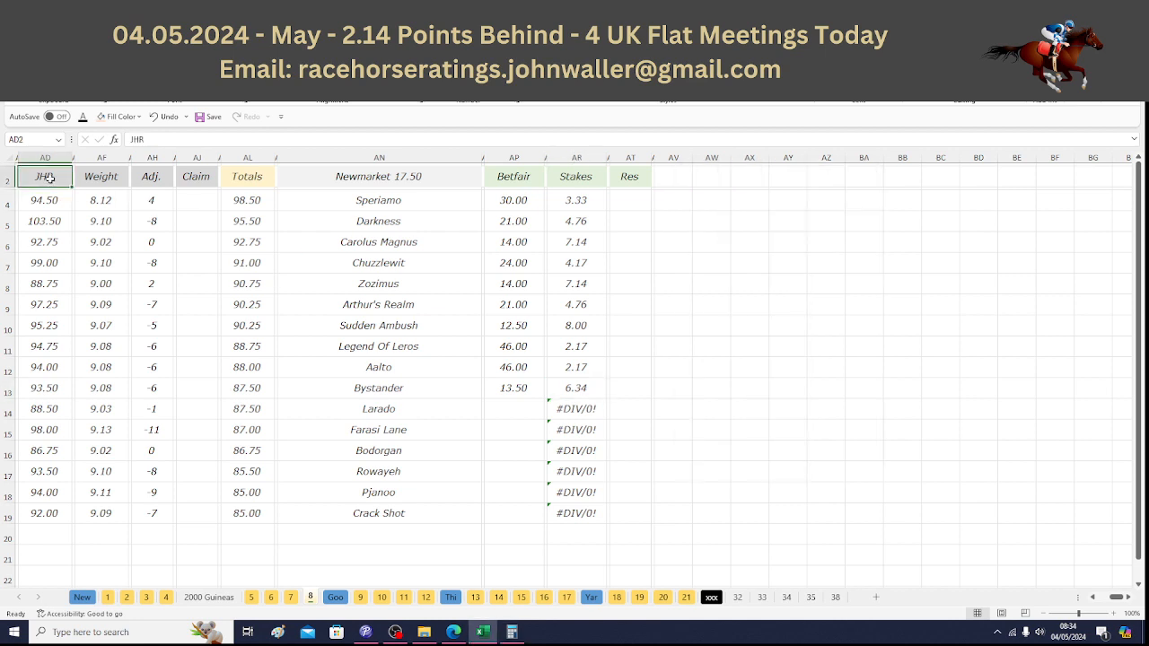